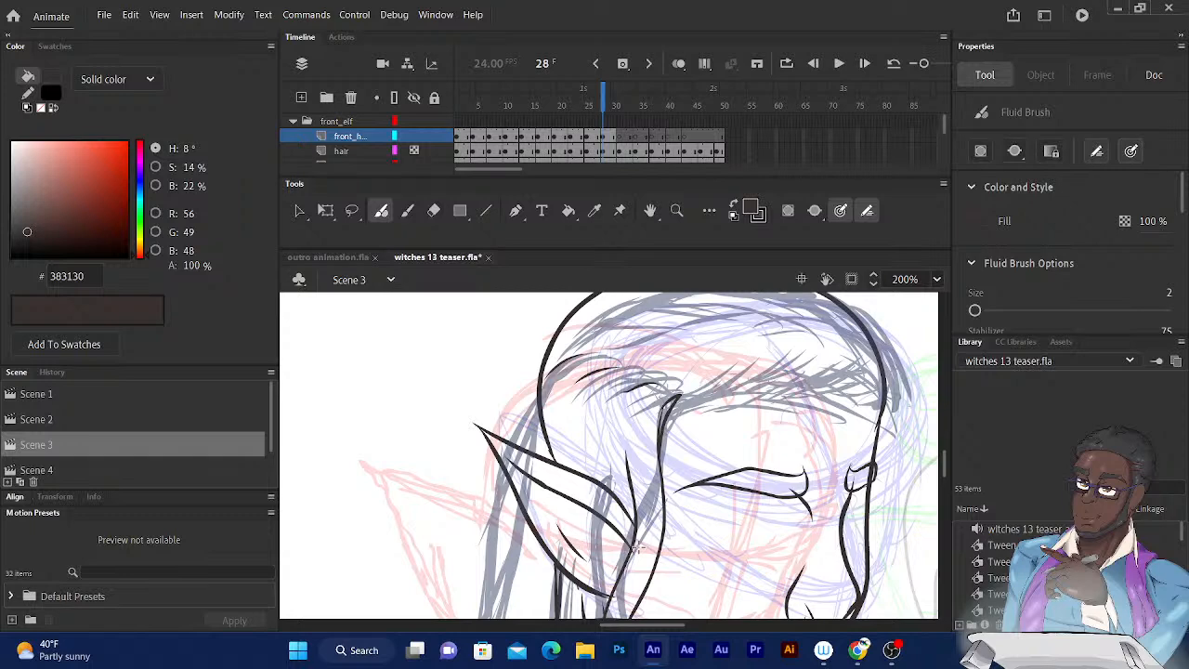
Add an ink stroke to the elf's side hair lock beside the brow on frame 13.
mouse_move(477, 491)
left_mouse_down()
mouse_move(474, 473)
mouse_move(426, 439)
left_mouse_up()
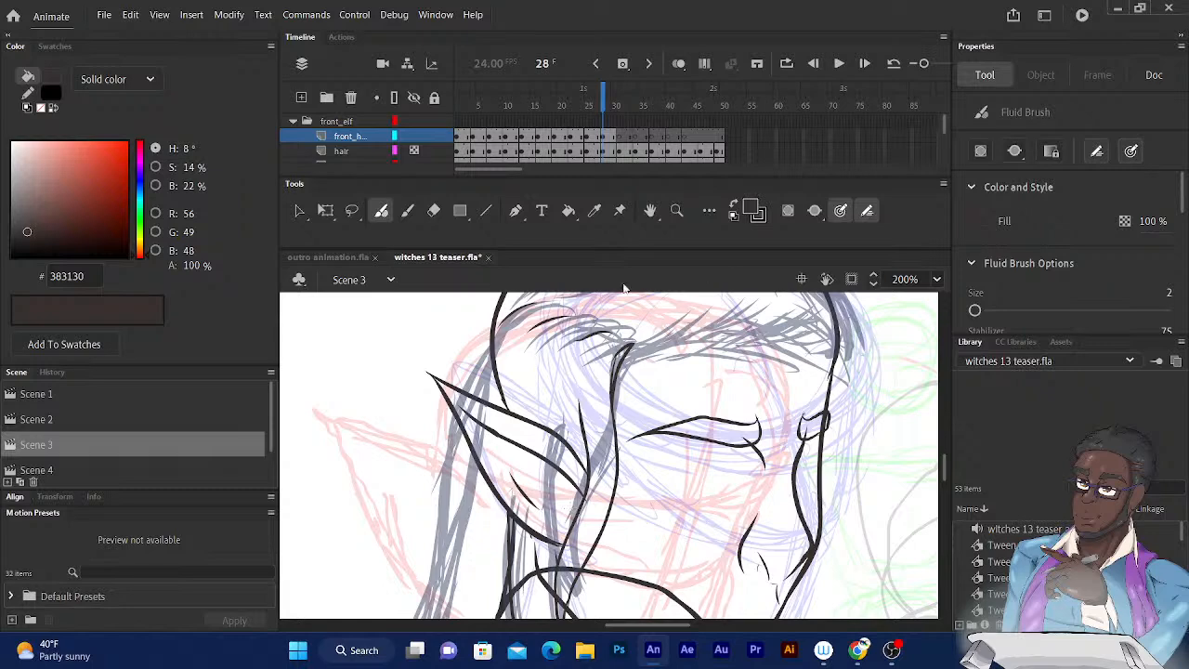
left_click_drag(603, 98, 571, 102)
left_click_drag(621, 440, 799, 459)
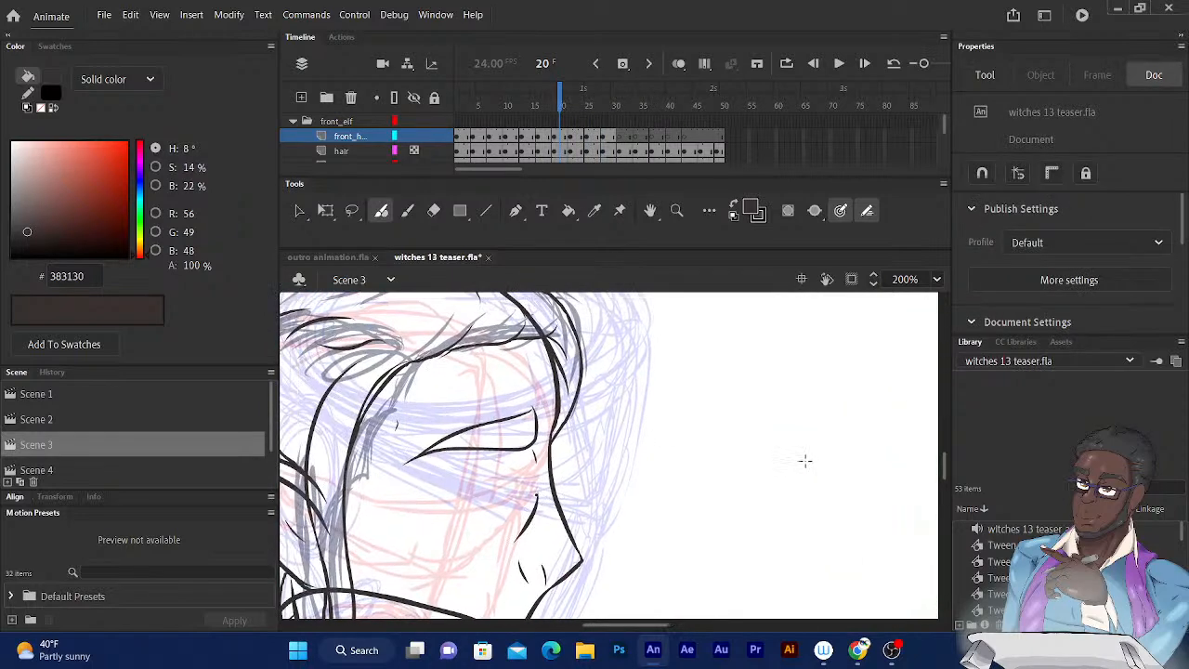
left_click_drag(602, 353, 764, 345)
left_click_drag(683, 364, 745, 356)
left_click_drag(560, 100, 557, 95)
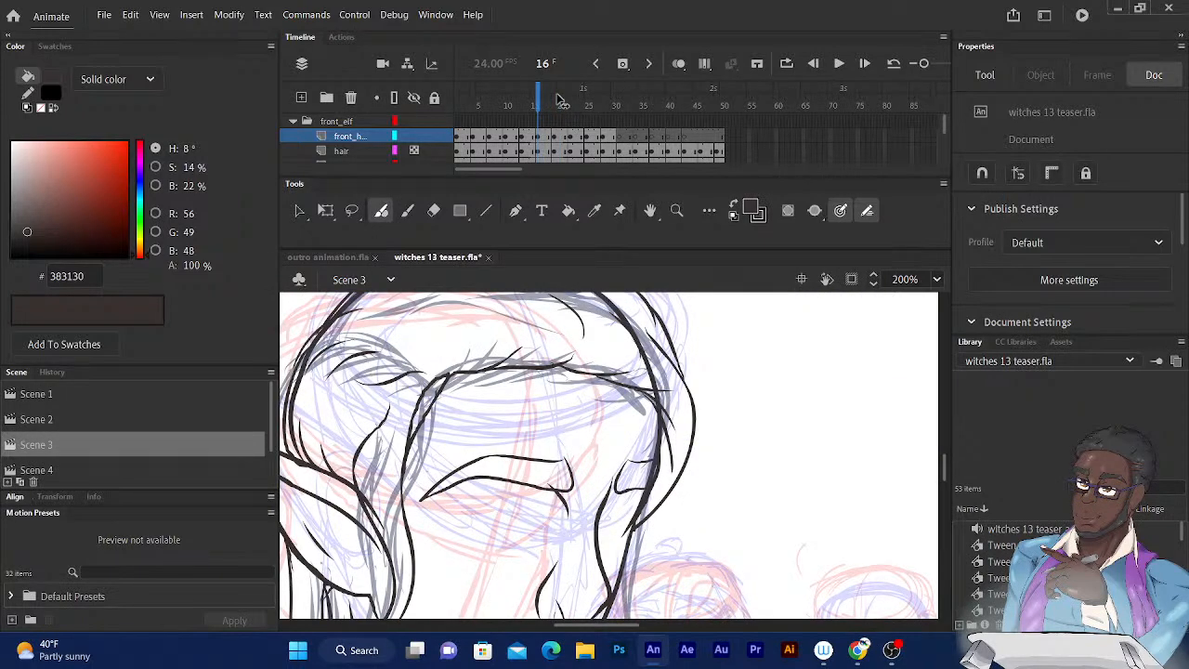
key("comma")
key("comma")
key("comma")
left_click_drag(548, 403, 740, 396)
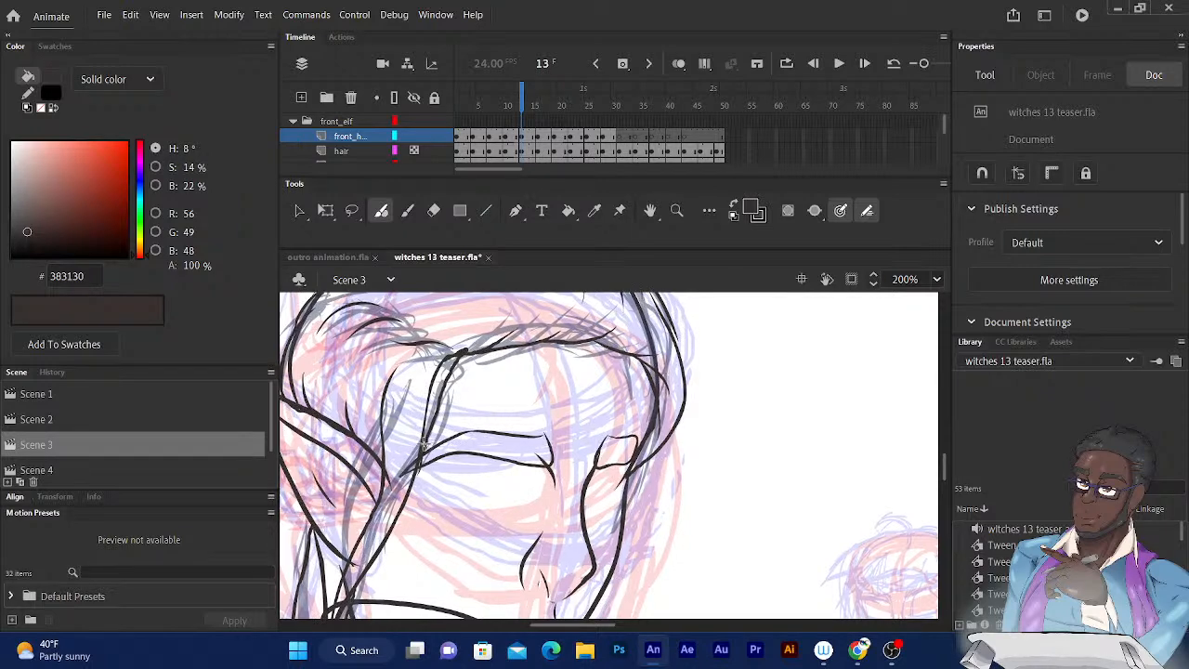
left_click_drag(423, 444, 398, 512)
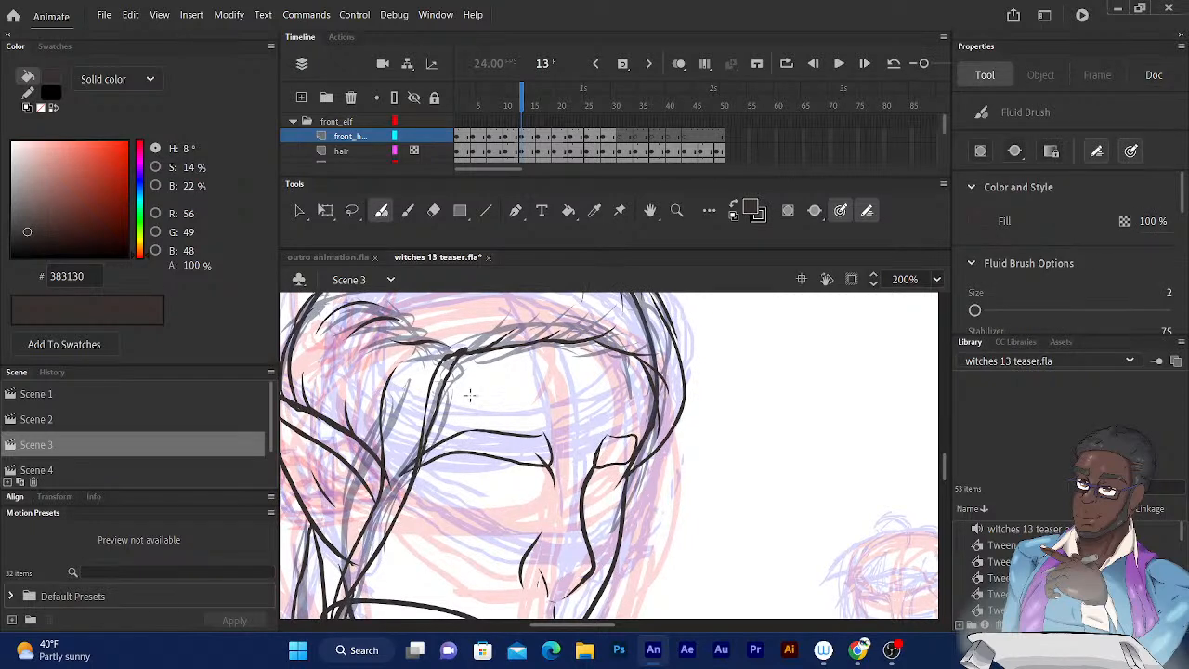
Extend the inked side hair lock in front of the elf's ear on frame 23.
left_click(513, 104)
key("period")
key("period")
key("period")
key("period")
key("period")
key("period")
key("period")
key("period")
key("period")
key("period")
key("period")
key("period")
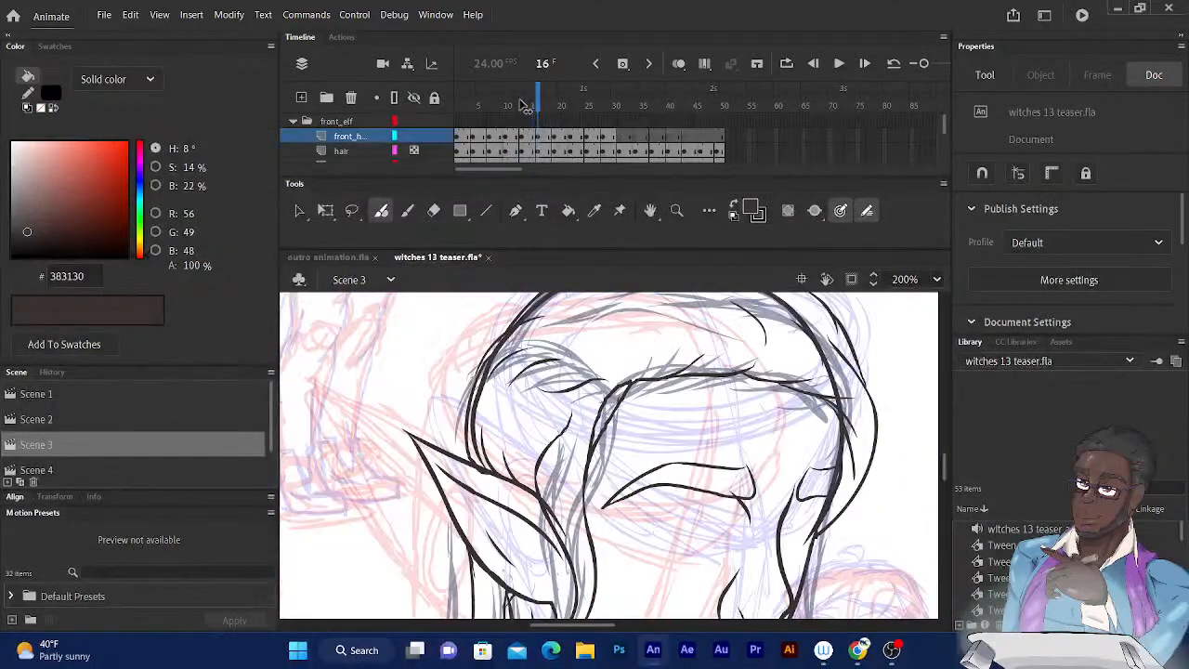
left_click_drag(794, 501, 509, 454)
left_click_drag(627, 410, 496, 457)
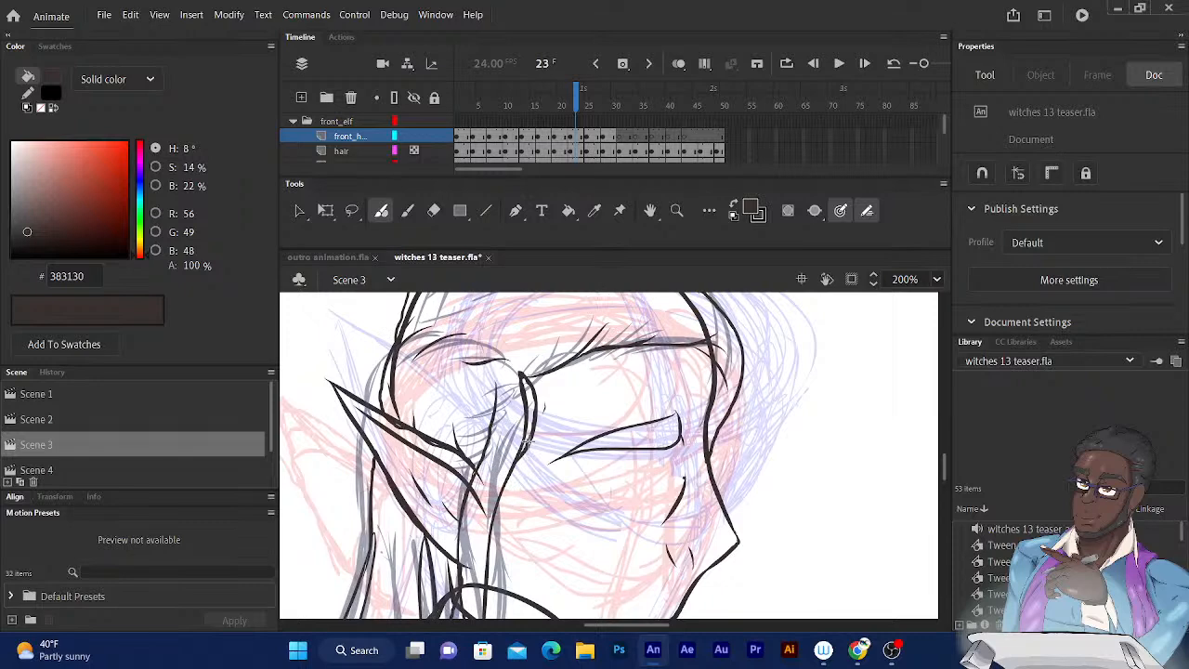
left_click_drag(527, 443, 500, 493)
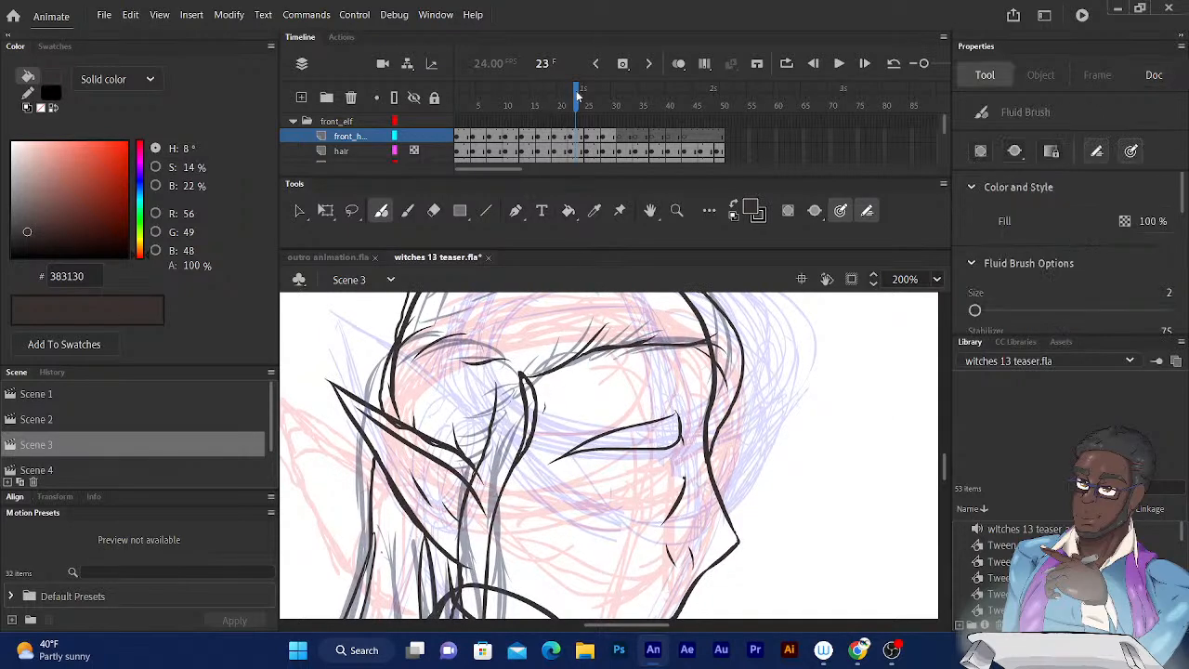
Ink the hairline across the elf's forehead and add short strands near the crown on frame 28.
left_click_drag(576, 97, 597, 98)
key("period")
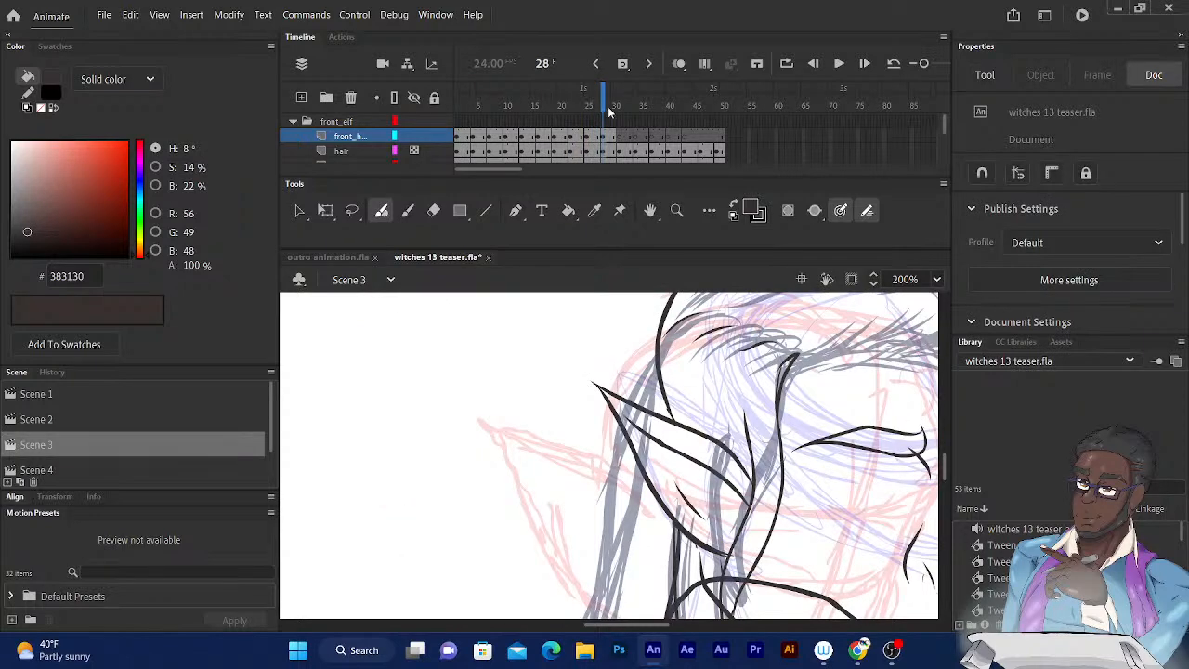
left_click_drag(521, 449, 401, 459)
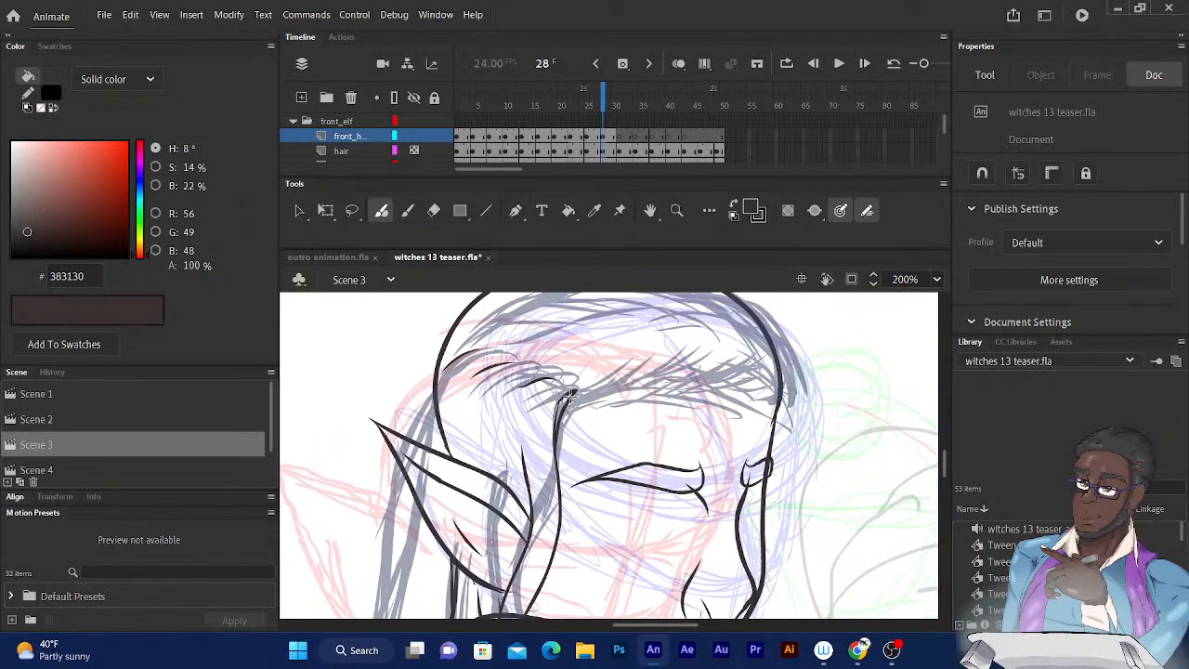
mouse_move(571, 395)
left_mouse_down()
mouse_move(652, 367)
mouse_move(664, 379)
mouse_move(767, 371)
mouse_move(748, 377)
mouse_move(779, 394)
mouse_move(768, 388)
mouse_move(789, 422)
mouse_move(775, 409)
mouse_move(708, 490)
left_mouse_up()
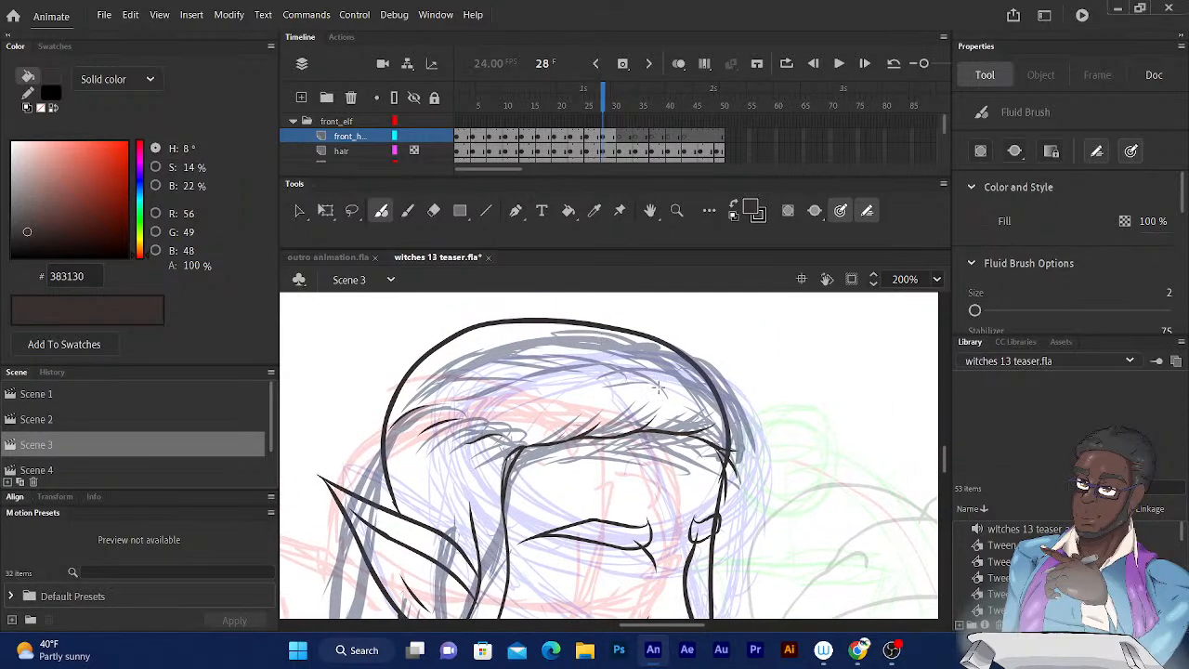
left_click_drag(660, 383, 636, 342)
left_click_drag(715, 406, 694, 366)
Ink the pointed hair locks falling over the elf's neck and shoulder on frame 28.
scroll(600, 300, "down", 5)
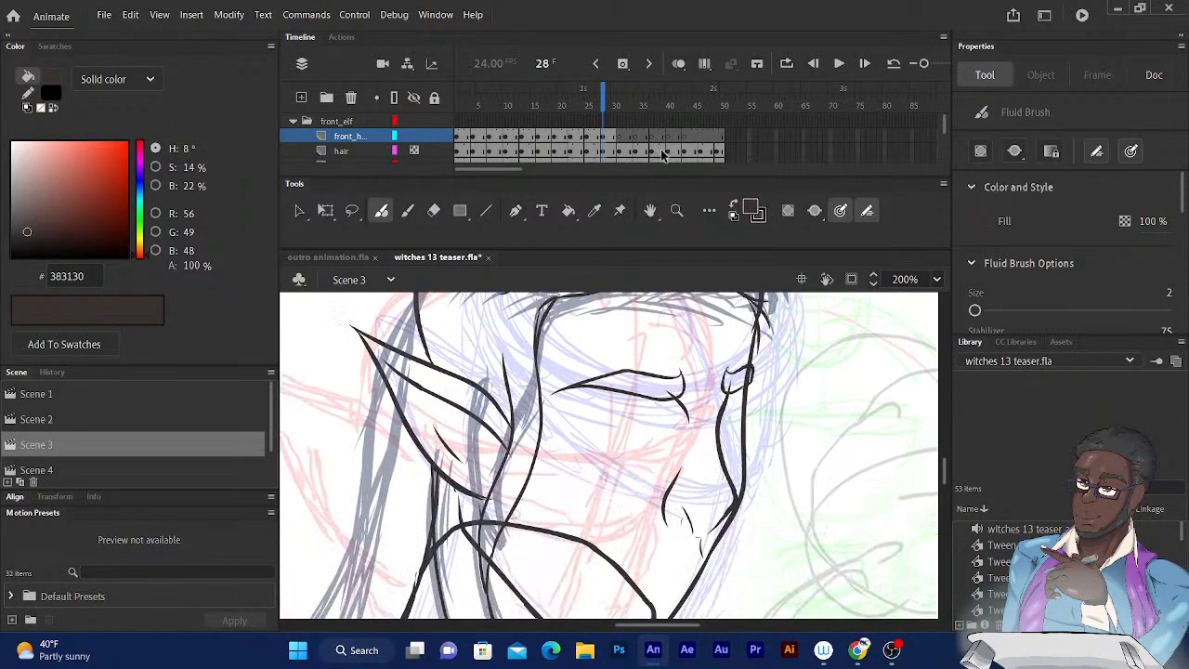
scroll(625, 295, "down", 3)
scroll(594, 320, "down", 2)
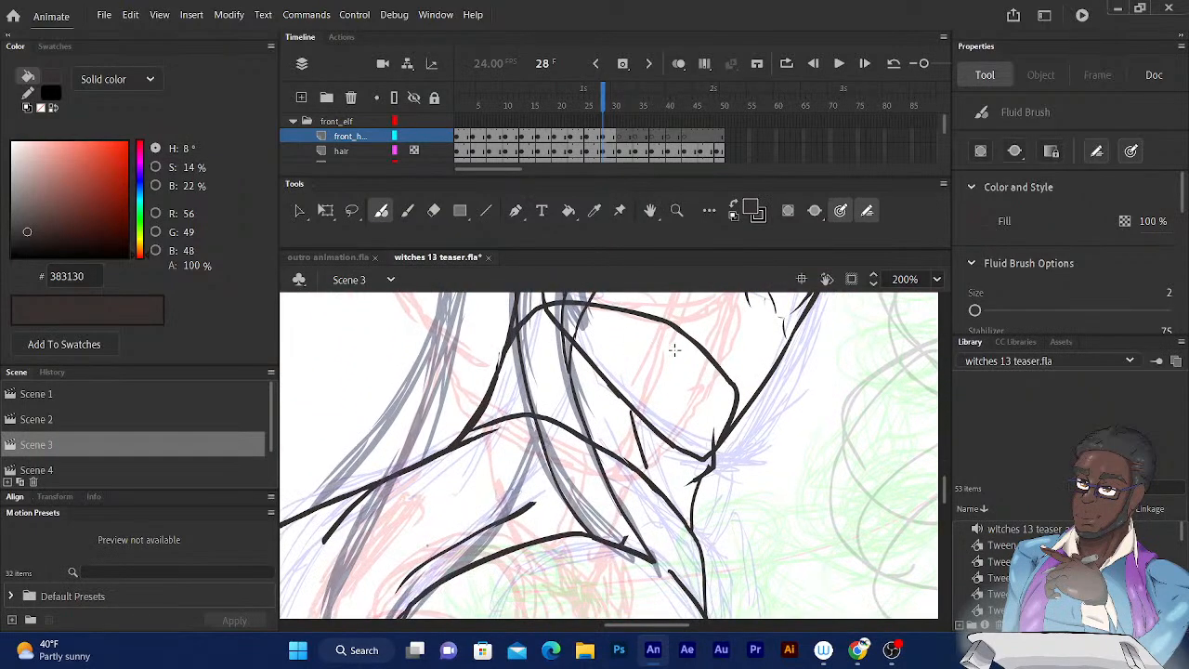
key("ctrl+minus")
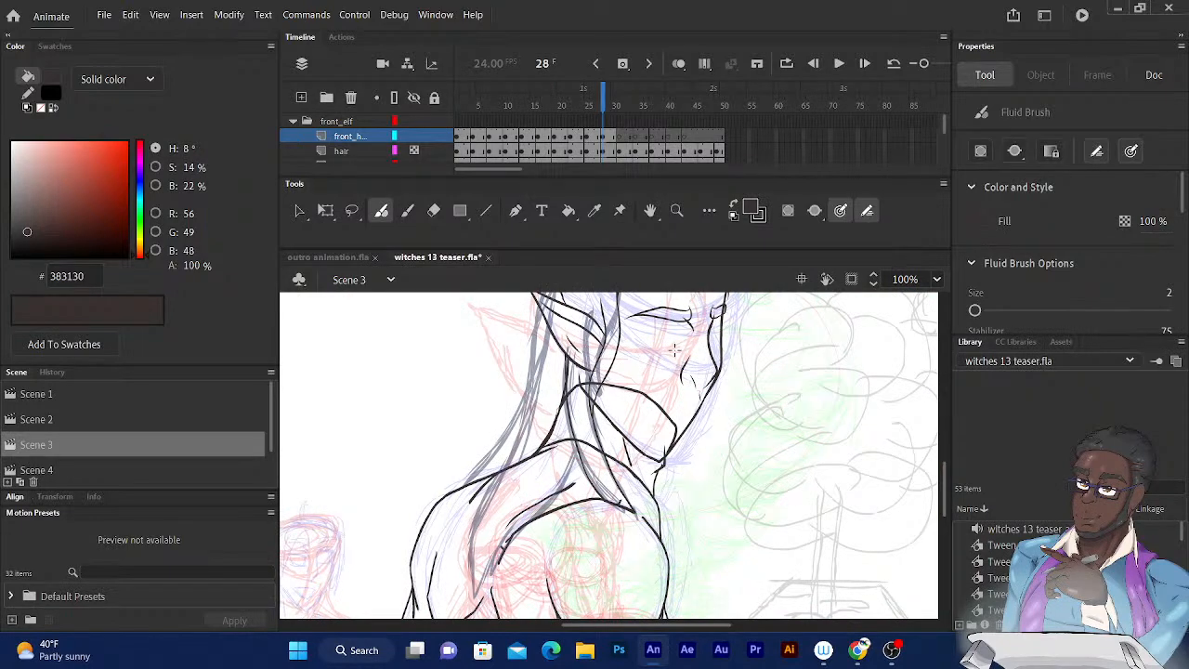
left_click(593, 101)
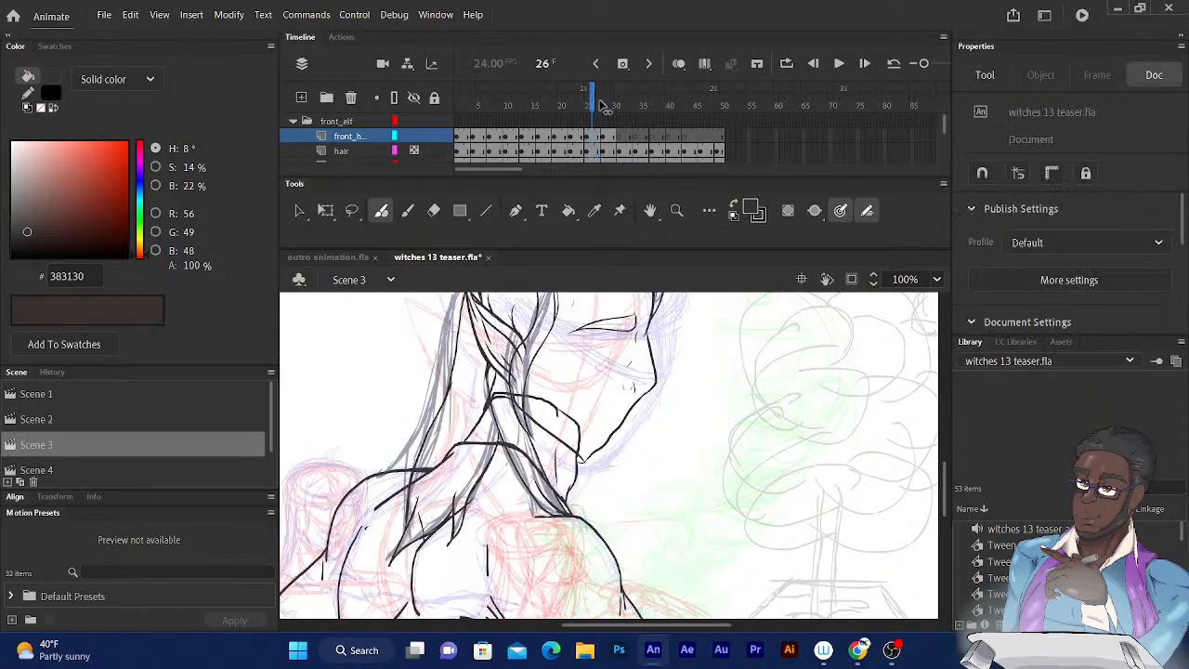
left_click(604, 103)
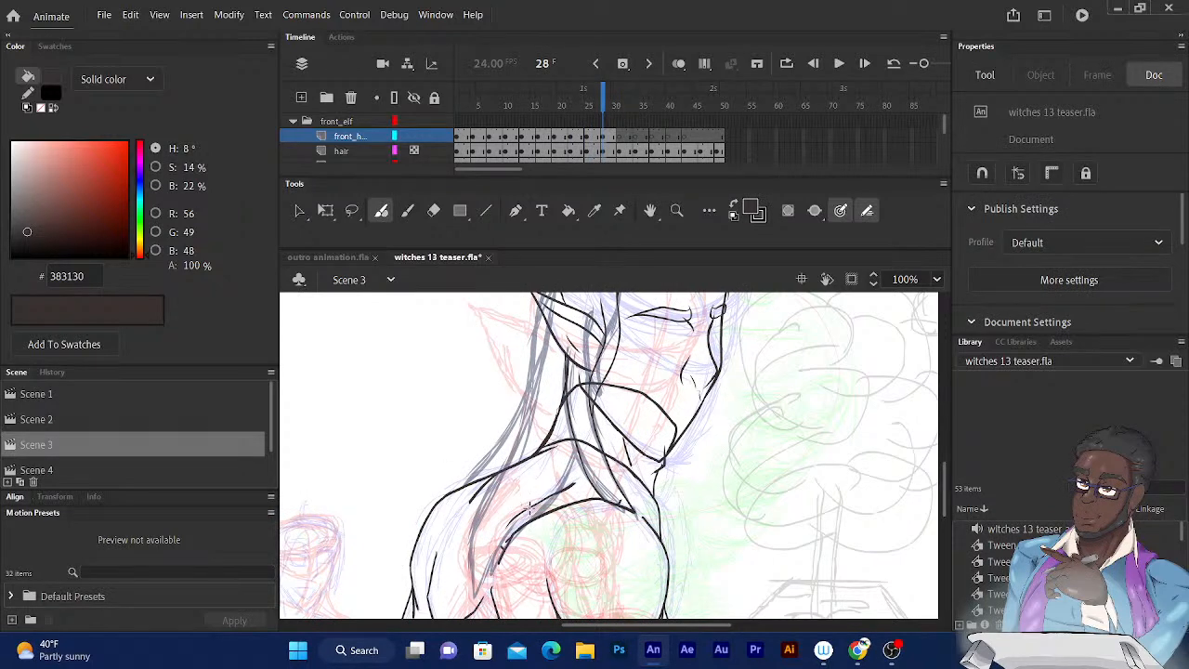
mouse_move(532, 504)
left_mouse_down()
mouse_move(513, 534)
mouse_move(556, 502)
mouse_move(577, 447)
left_mouse_up()
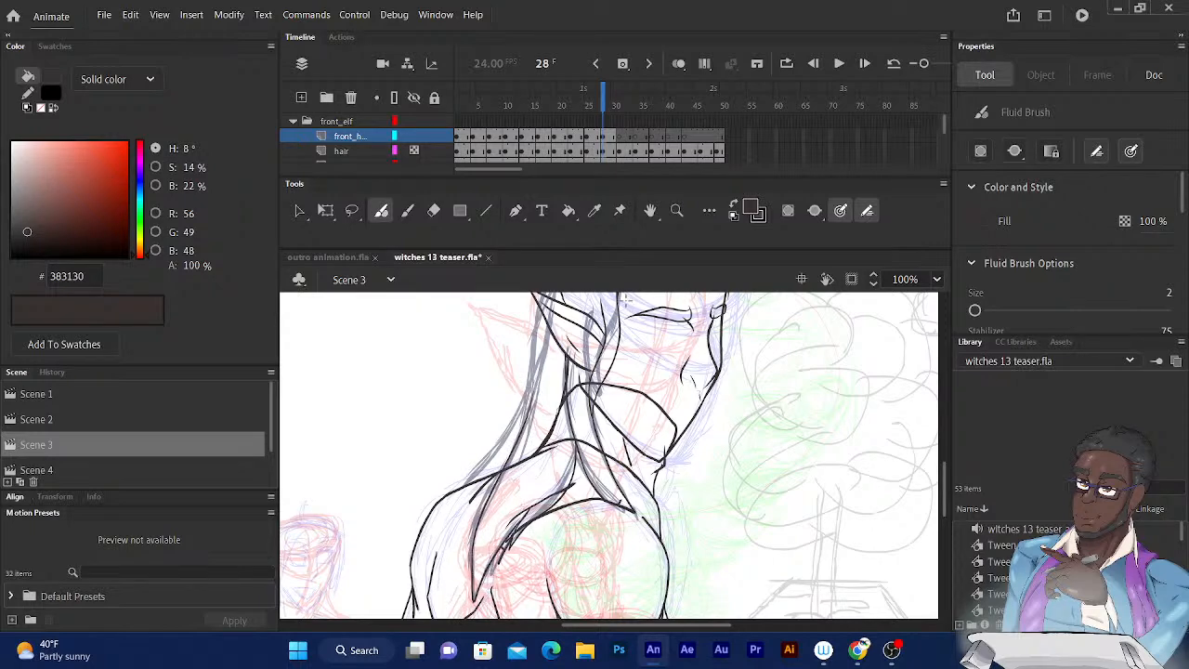
Ink the long back hair on frame 28, from the crown past the ear and down towards the shoulder.
scroll(597, 367, "up", 2)
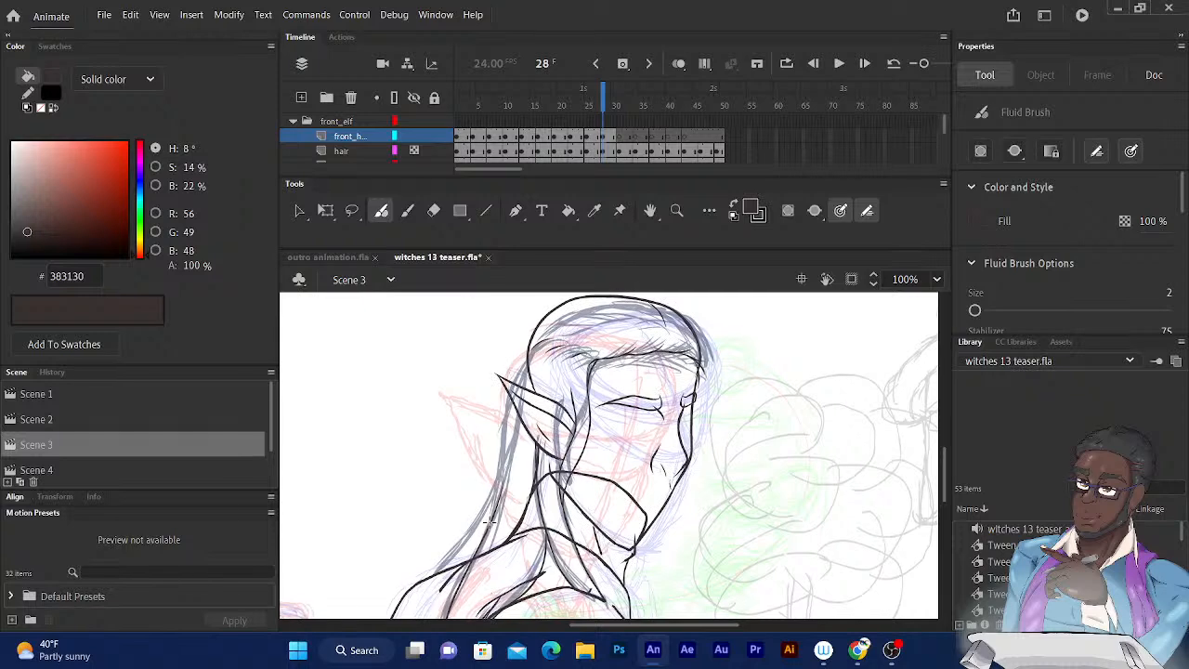
left_click_drag(489, 522, 512, 389)
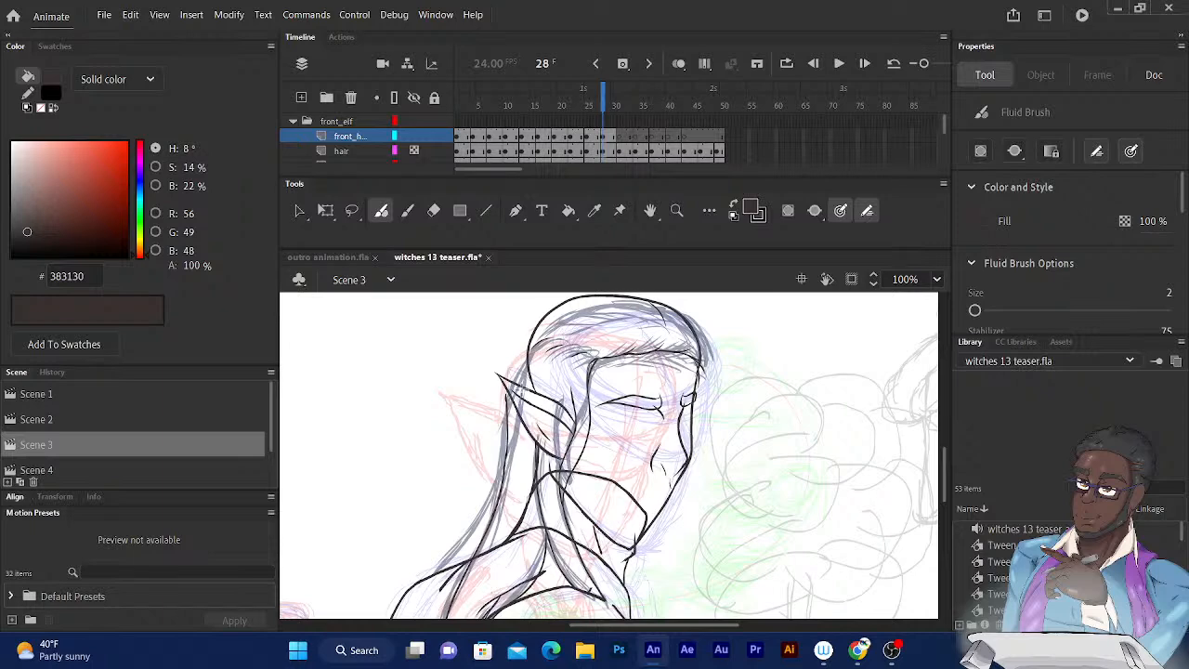
key("ctrl+z")
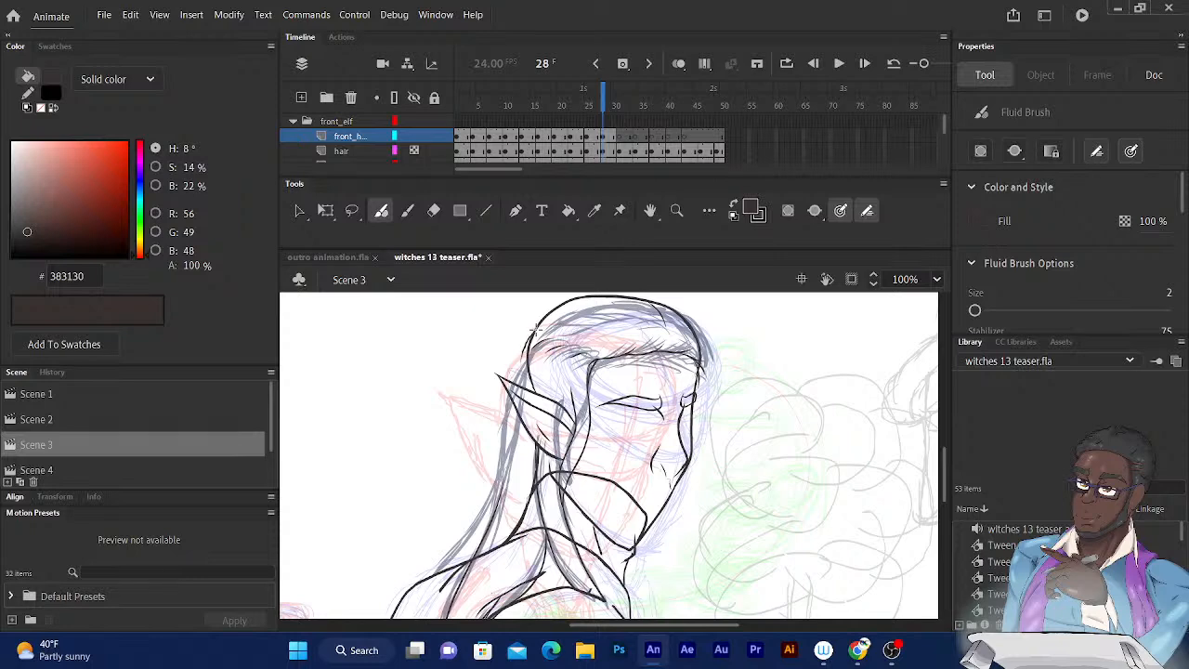
left_click_drag(536, 329, 523, 383)
left_click_drag(530, 372, 538, 390)
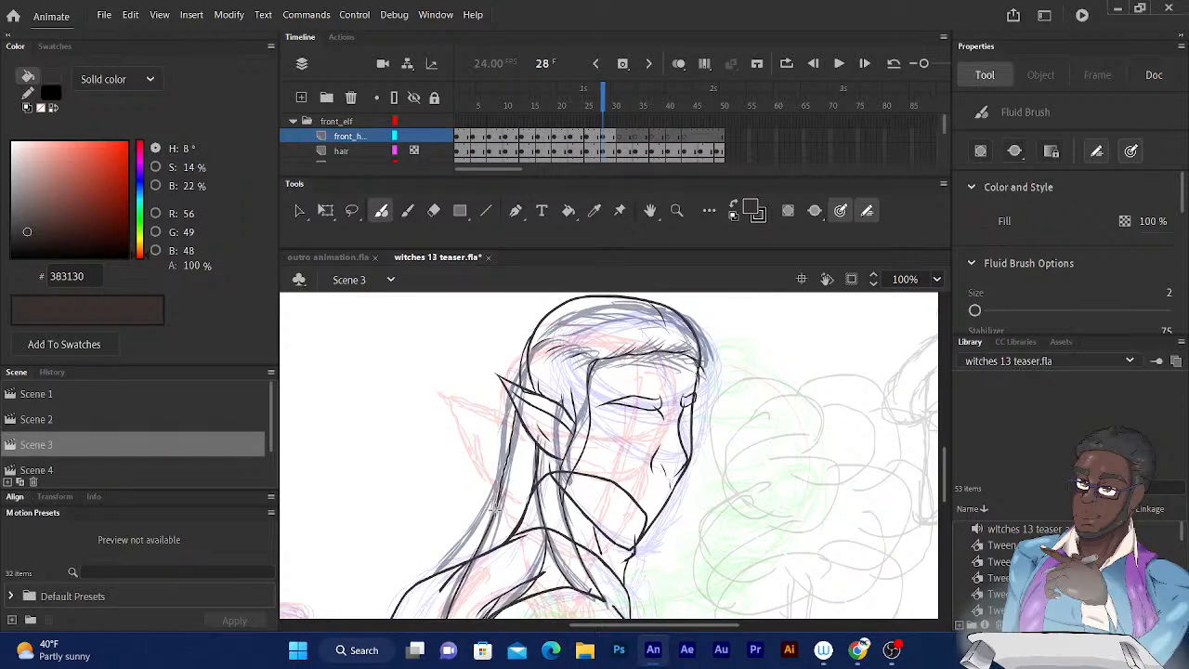
mouse_move(517, 393)
left_mouse_down()
mouse_move(499, 359)
mouse_move(463, 355)
mouse_move(478, 294)
mouse_move(480, 314)
left_mouse_up()
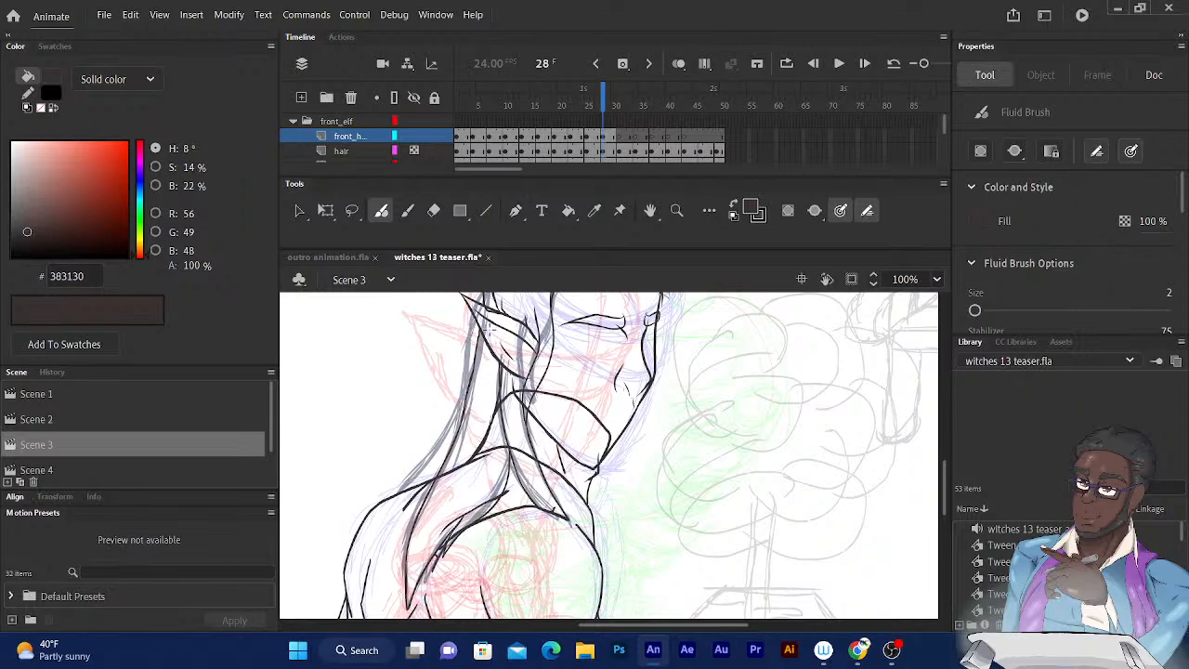
left_click_drag(470, 455, 461, 462)
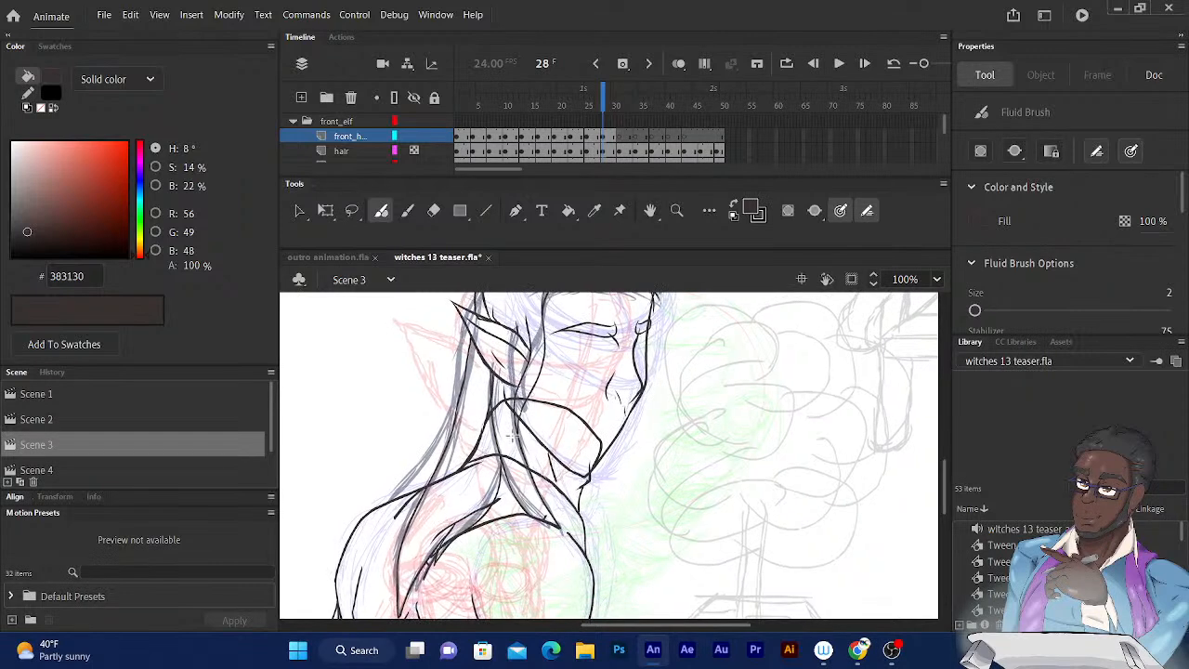
Compare the inked hair on the frame 28 drawing with the rough hair sketch on frame 31.
left_click_drag(607, 101, 606, 101)
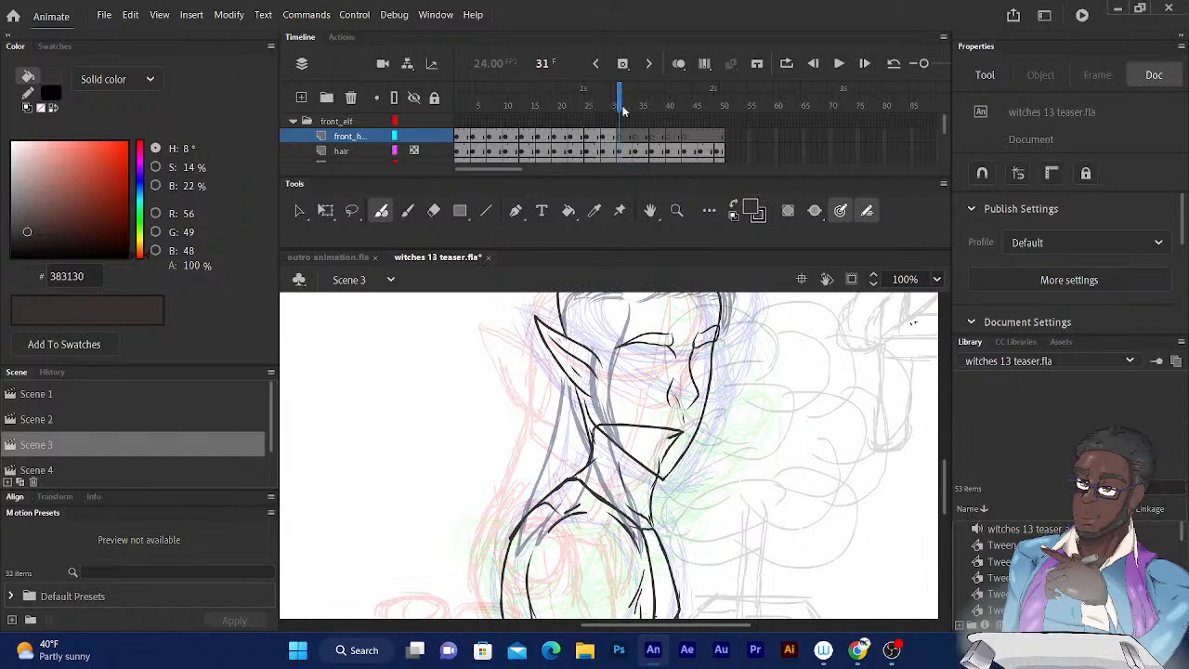
mouse_move(634, 384)
left_mouse_down()
mouse_move(636, 413)
mouse_move(621, 432)
mouse_move(642, 424)
left_mouse_up()
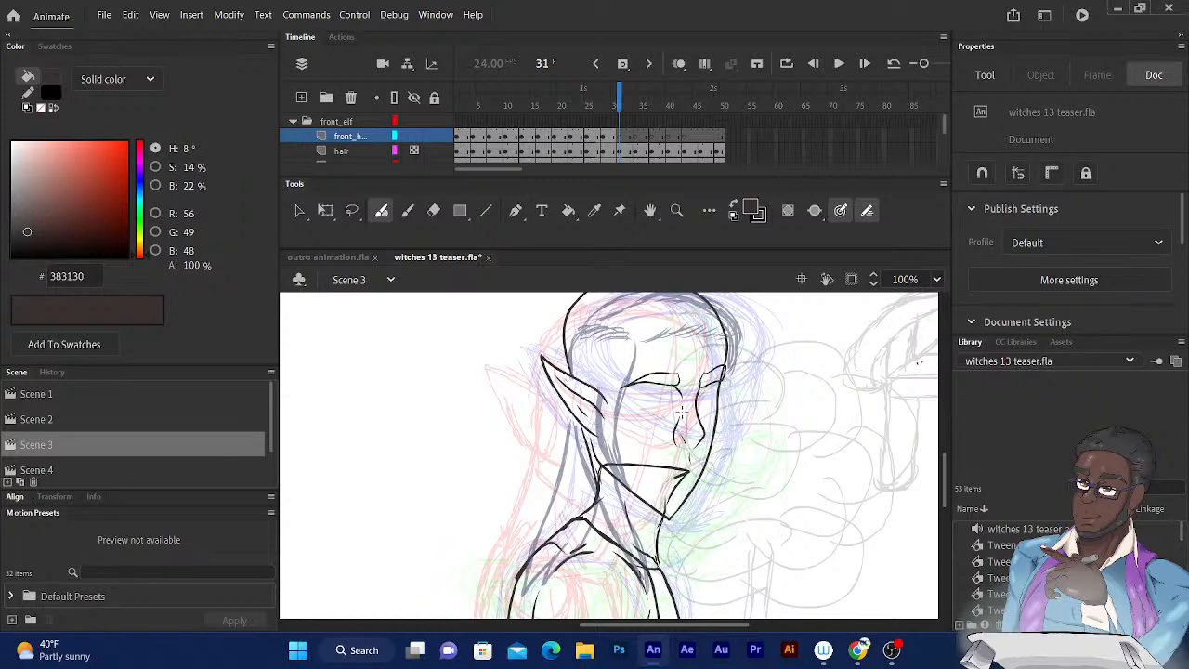
left_click(616, 104)
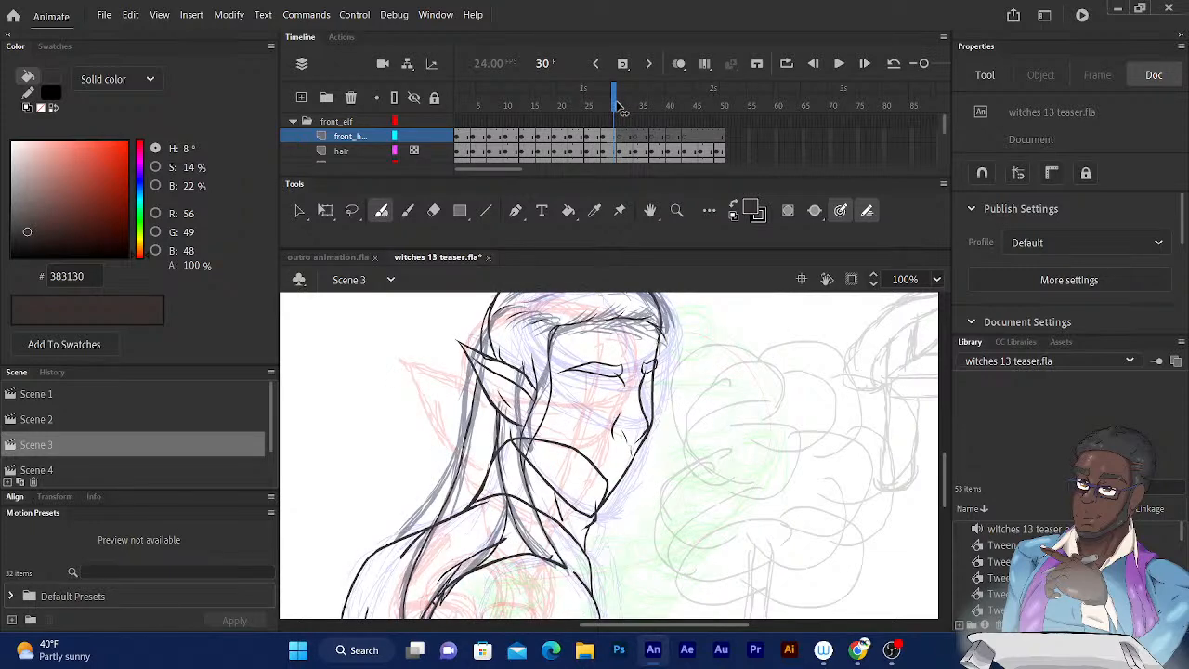
key("comma")
key("comma")
key("comma")
key("period")
key("period")
key("period")
key("period")
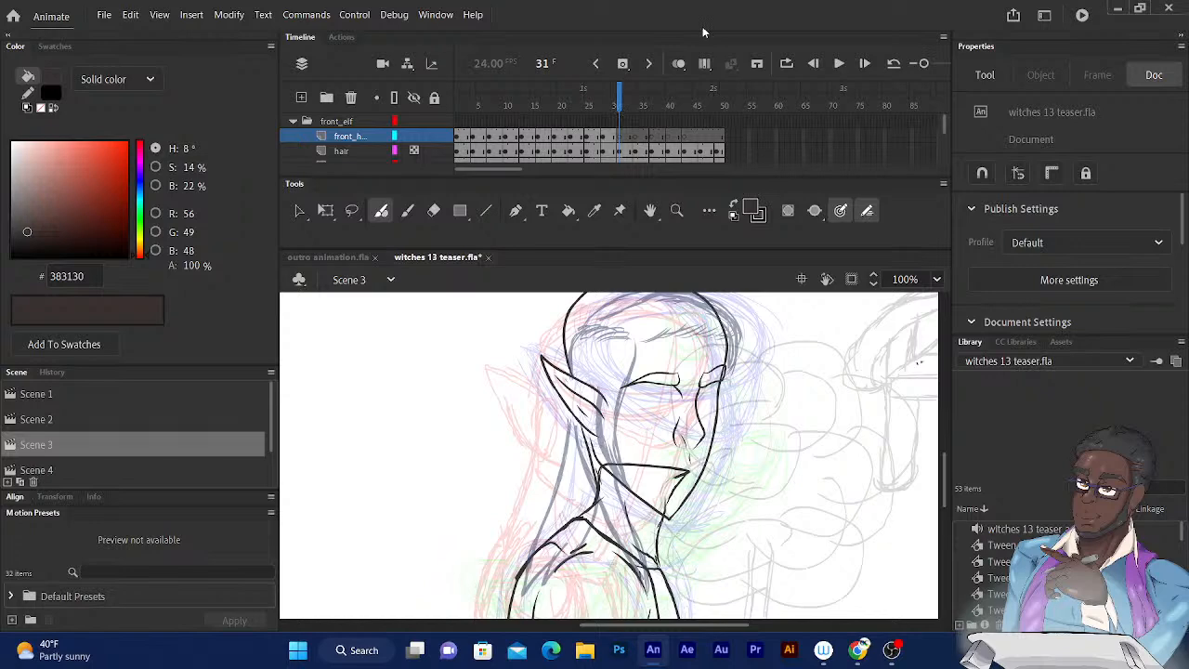
left_click(615, 99)
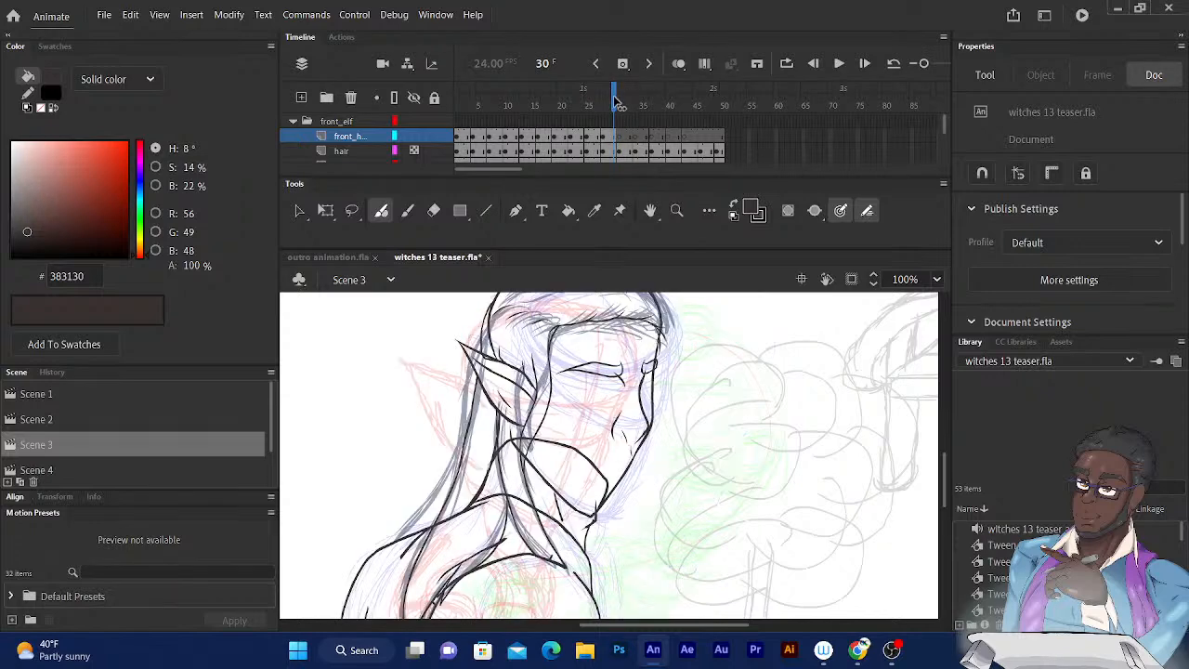
left_click(617, 98)
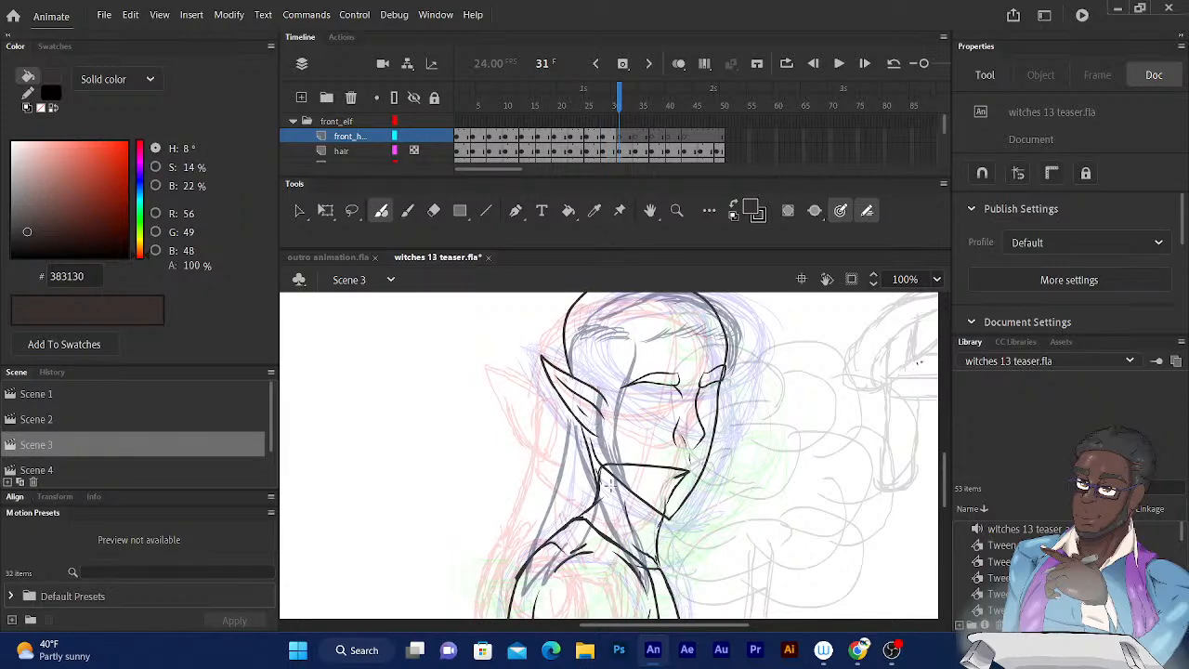
Ink the front hair lock on frame 31, from the elf's temple down past the ear and jaw.
mouse_move(618, 482)
left_mouse_down()
mouse_move(592, 425)
mouse_move(610, 348)
left_mouse_up()
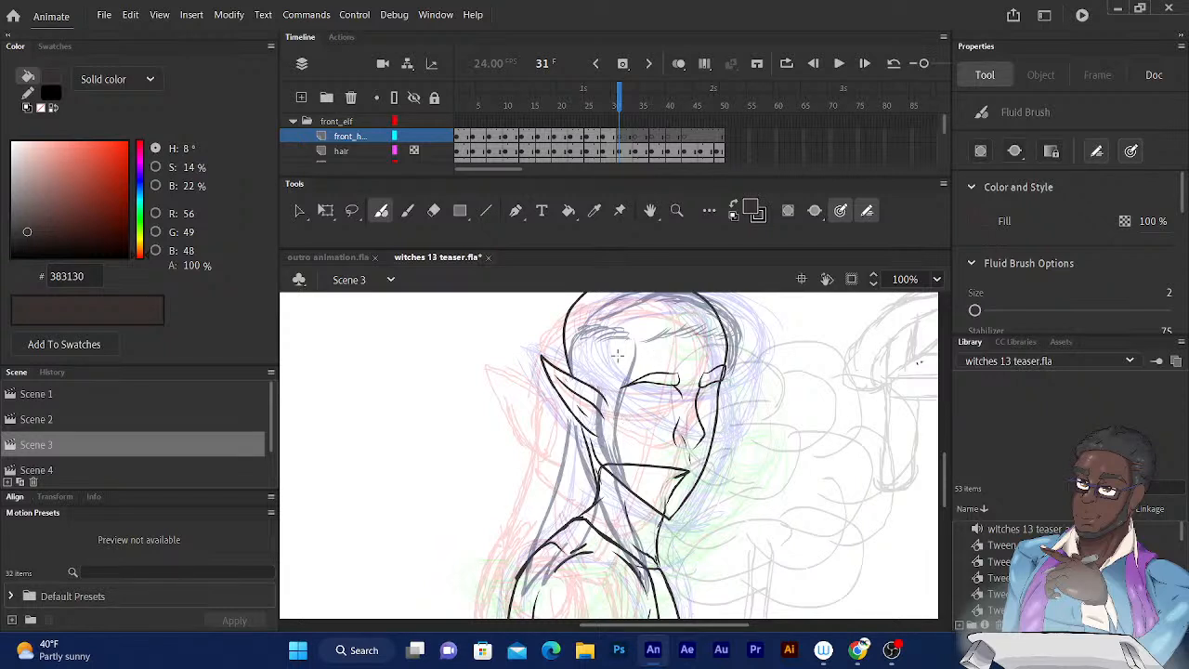
left_click_drag(612, 357, 600, 498)
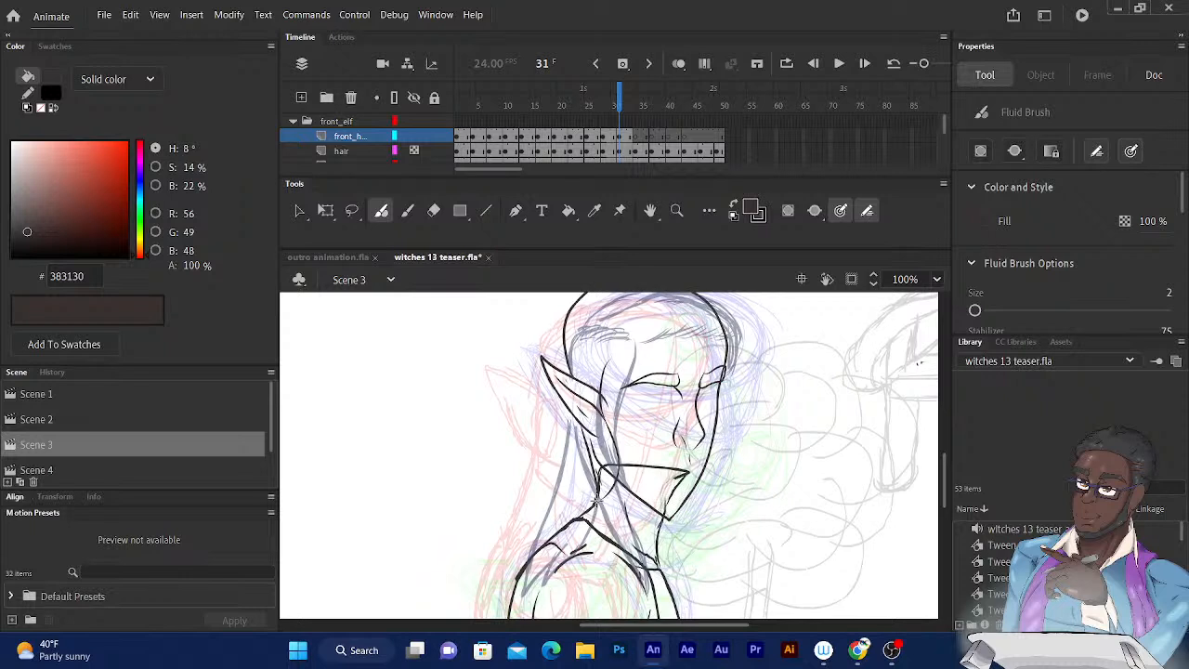
mouse_move(599, 499)
left_mouse_down()
mouse_move(619, 483)
mouse_move(617, 382)
mouse_move(636, 343)
left_mouse_up()
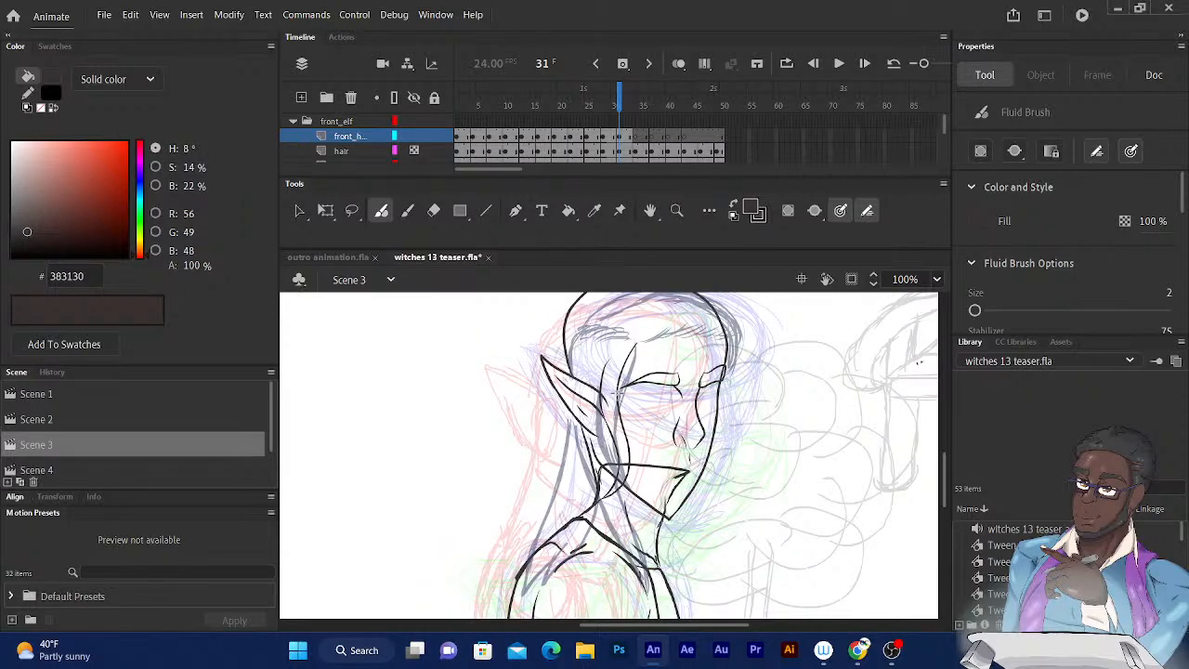
left_click_drag(613, 388, 640, 338)
left_click(616, 104)
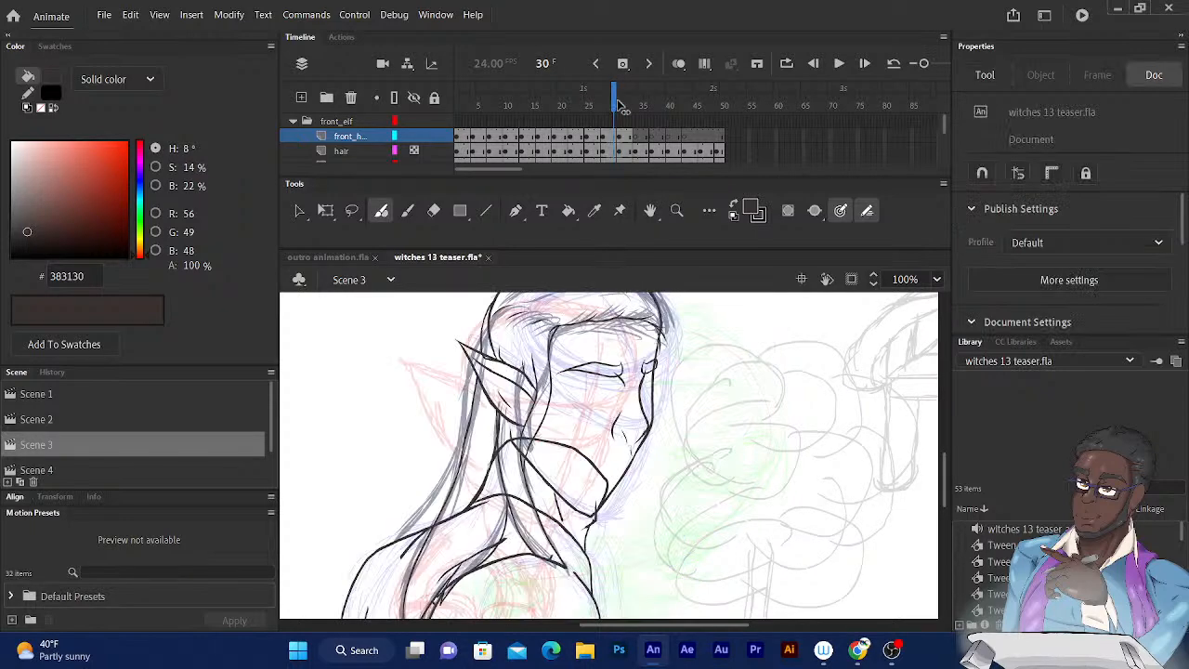
left_click(620, 104)
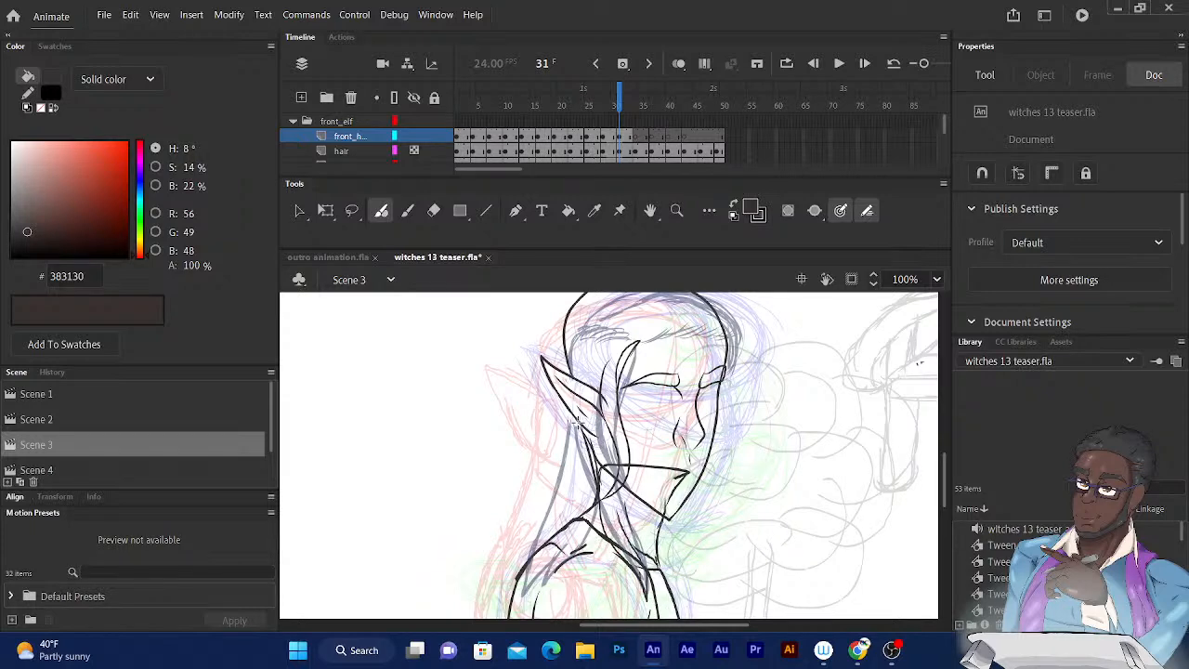
key("b")
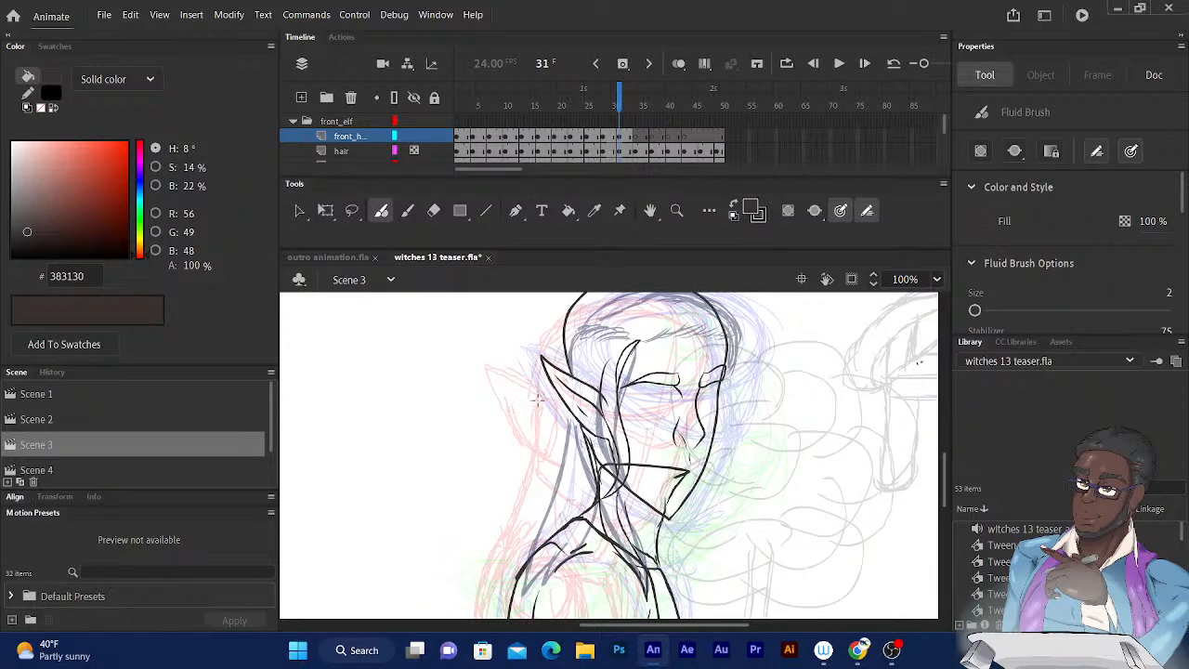
Ink the hair strands at the elf's temple and the back edge of the hair behind the head on frame 31.
left_click_drag(537, 528, 529, 579)
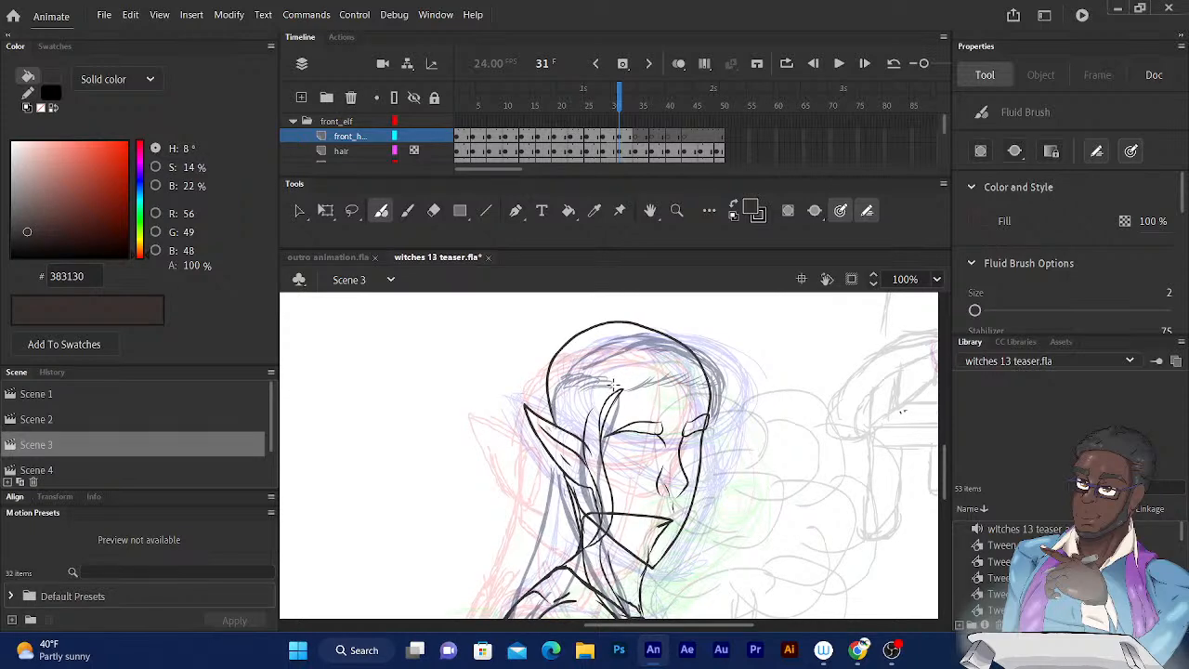
key("comma")
key("comma")
left_click(620, 98)
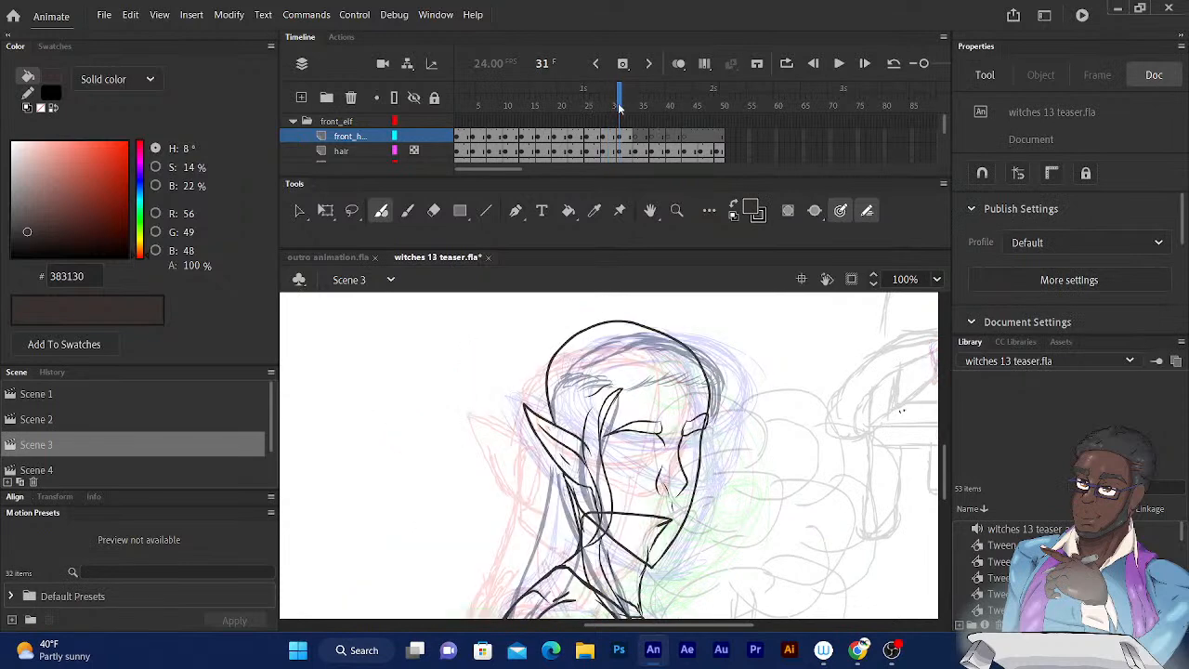
left_click_drag(593, 376, 559, 382)
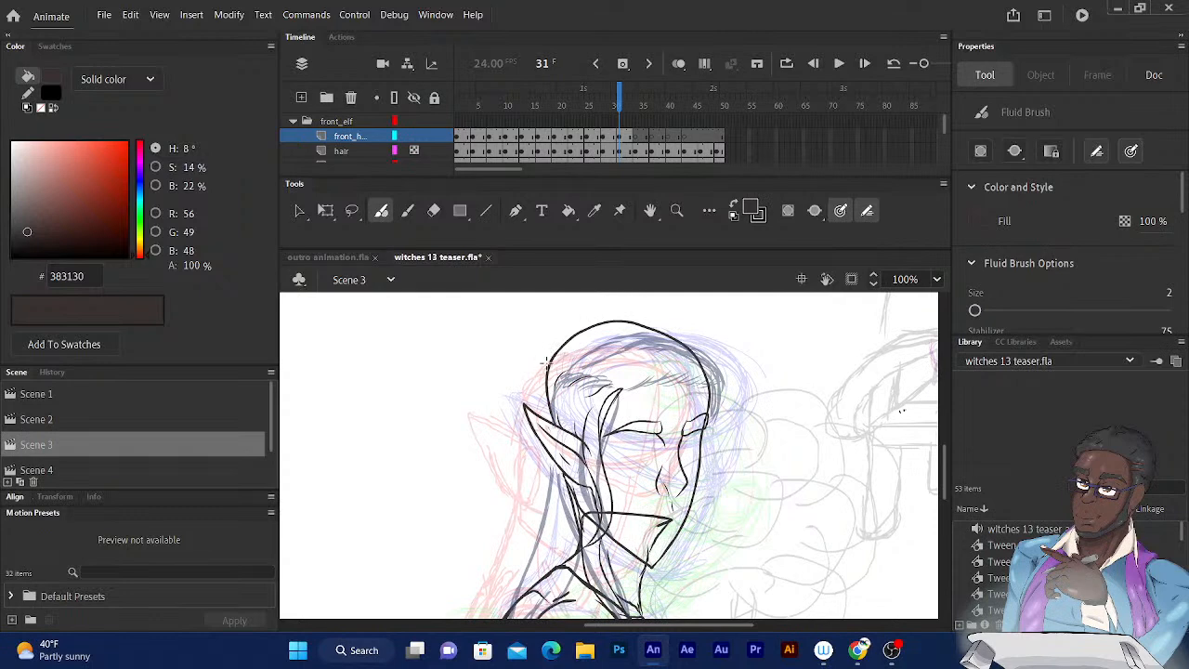
left_click_drag(543, 392, 546, 362)
left_click_drag(541, 416, 546, 362)
left_click_drag(546, 423, 574, 433)
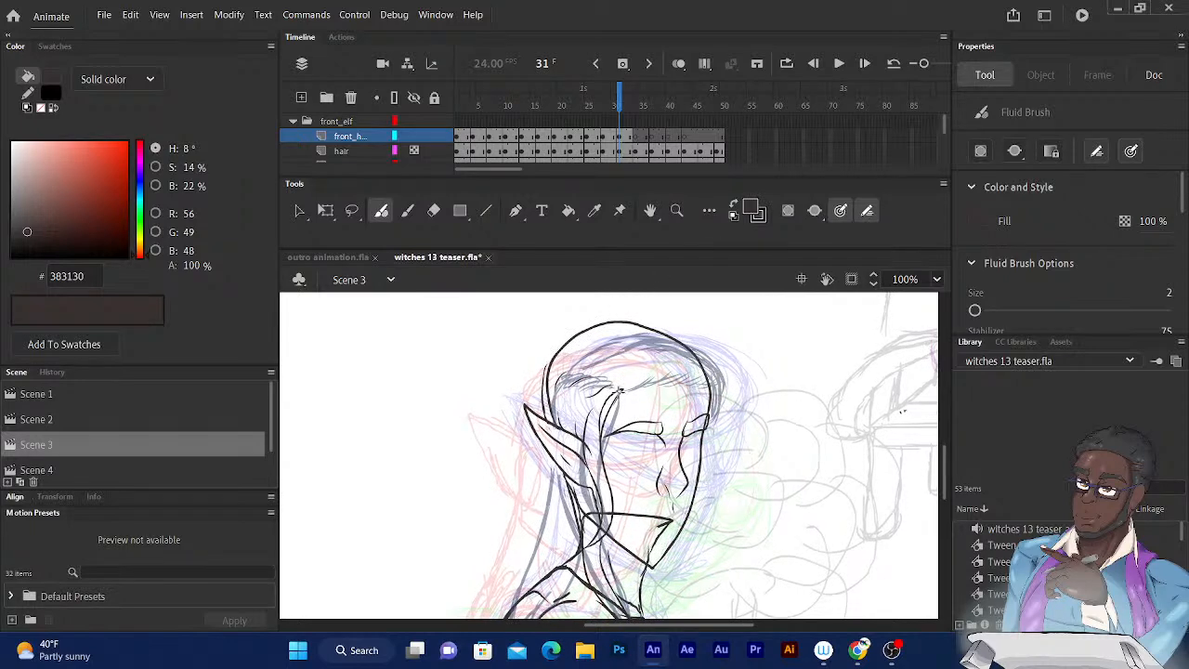
Ink the hairline across the elf's forehead on frame 31, from the temple lock to the far side of the brow.
left_click_drag(620, 390, 653, 380)
key("ctrl+z")
mouse_move(638, 386)
left_mouse_down()
mouse_move(702, 376)
mouse_move(708, 412)
left_mouse_up()
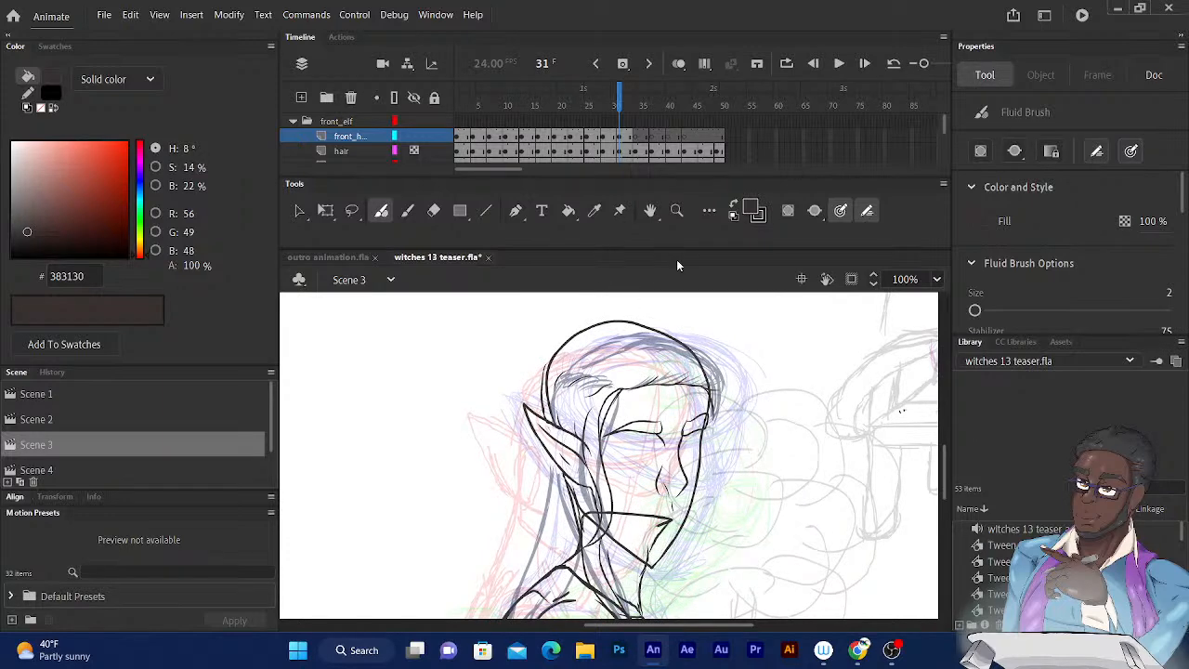
Ink the far-side edge of the hair on frame 30, from the crown down past the brow.
left_click(619, 101)
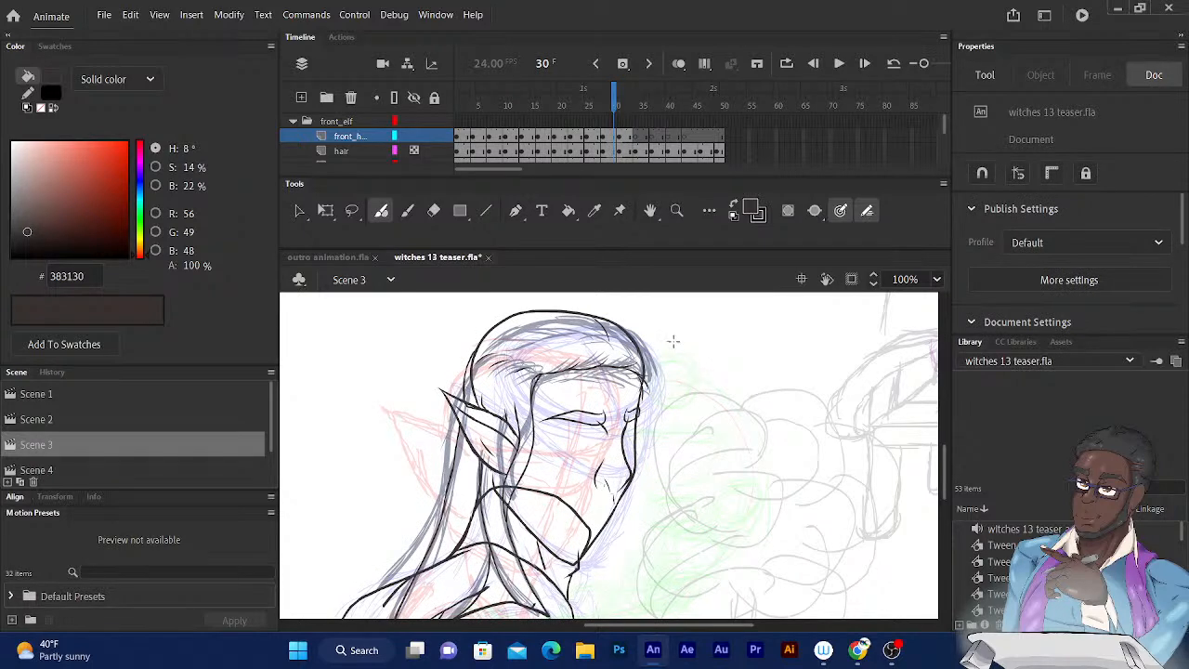
mouse_move(624, 325)
left_mouse_down()
mouse_move(657, 372)
mouse_move(643, 430)
left_mouse_up()
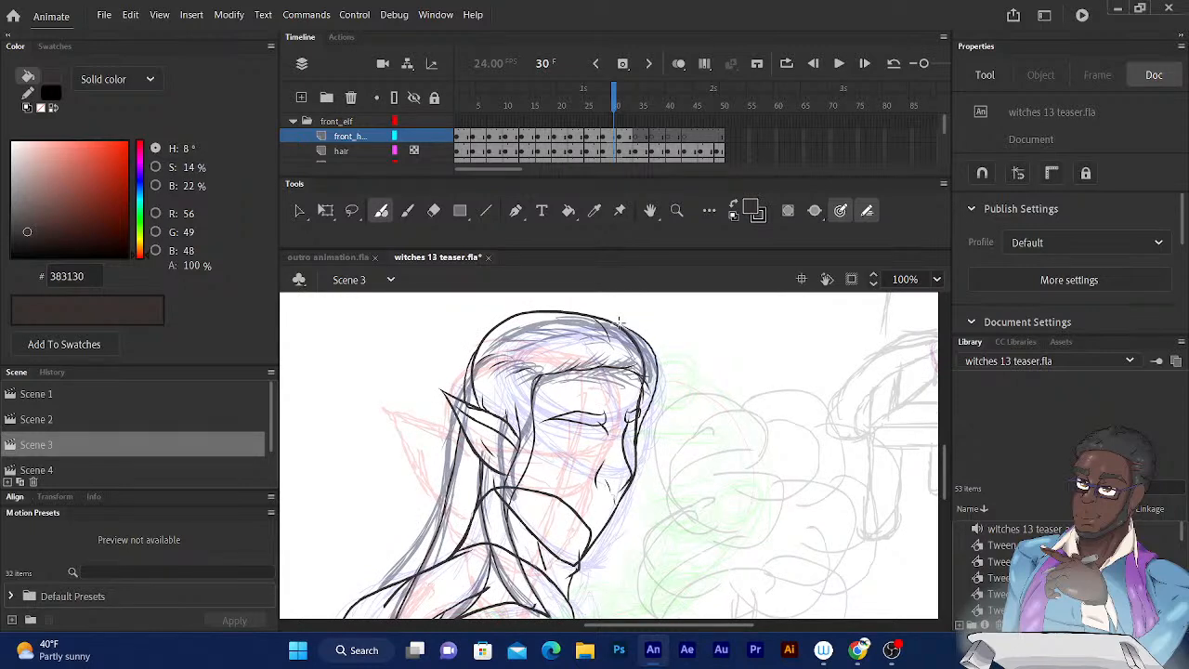
Compare the hair drawings across the neighbouring frames, from frame 16 through frame 32.
left_click_drag(614, 101, 613, 98)
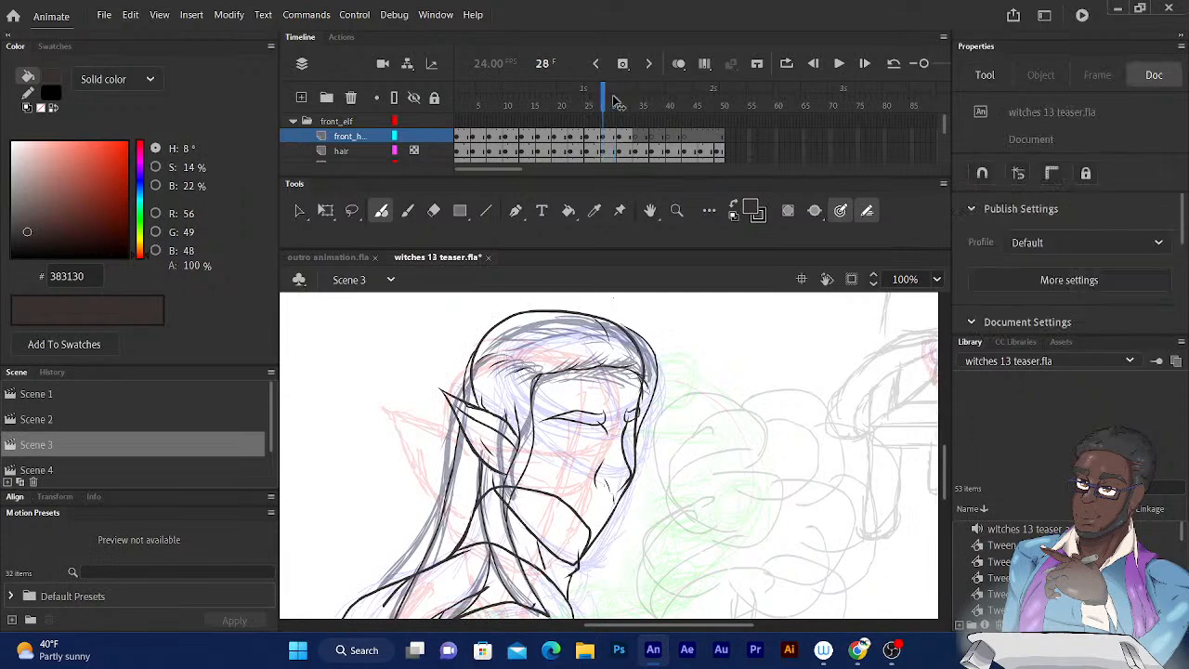
key("comma")
key("comma")
key("comma")
key("comma")
key("comma")
key("comma")
key("comma")
key("comma")
key("comma")
key("comma")
key("comma")
key("comma")
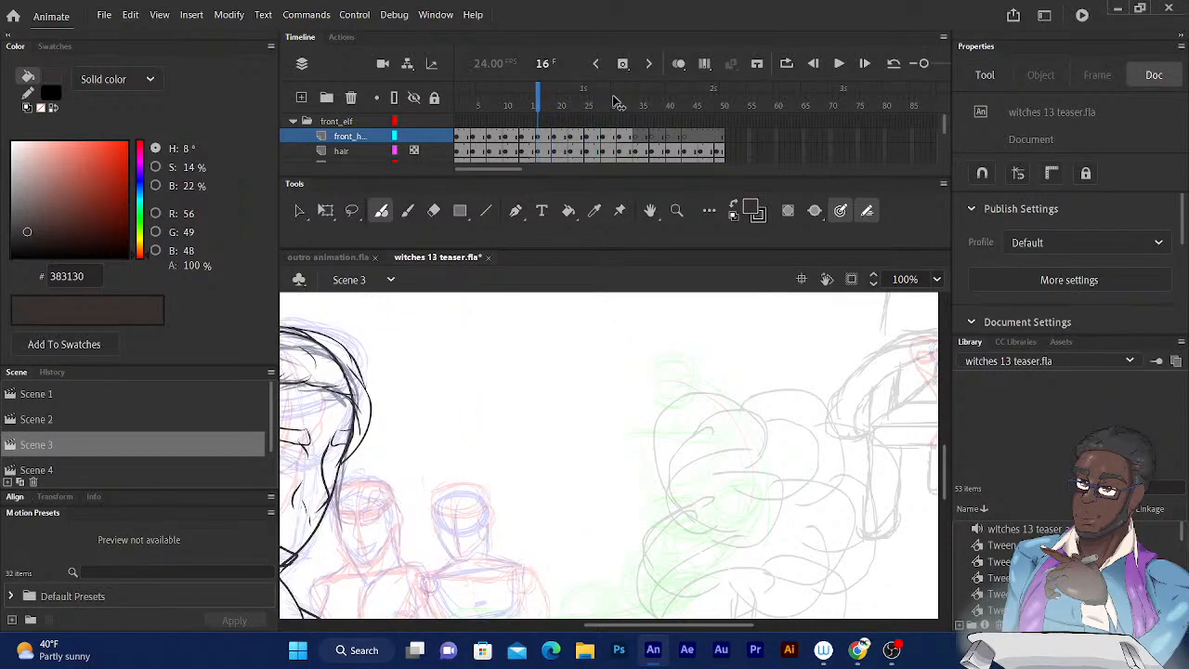
key("period")
key("period")
key("period")
key("period")
key("period")
key("period")
key("period")
key("period")
key("period")
key("period")
key("period")
key("period")
key("period")
key("period")
key("period")
key("period")
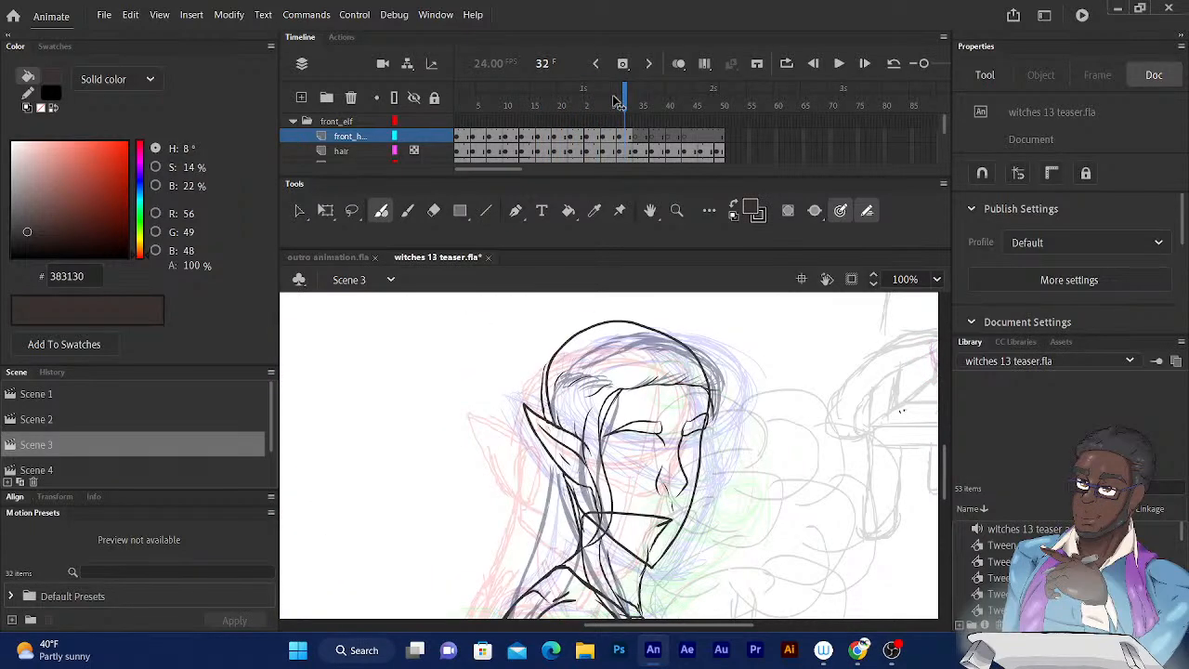
left_click_drag(615, 102, 610, 102)
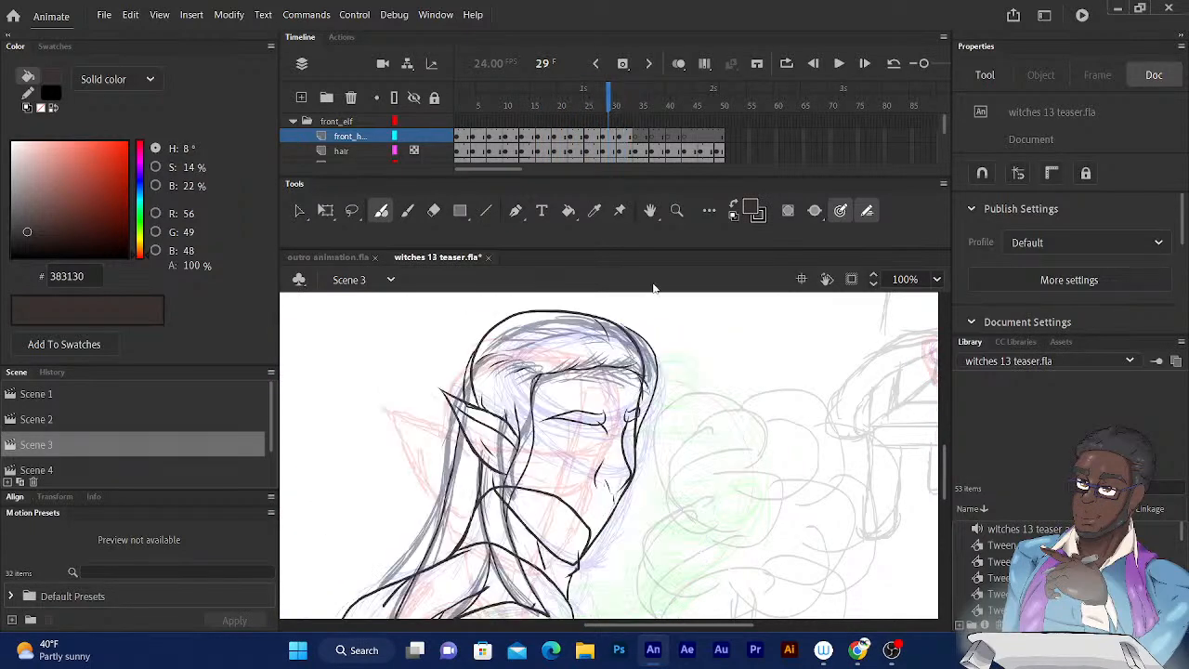
Ink a raised outer hair outline over the top of the elf's head on frame 29, from the forehead side to the back.
left_click_drag(587, 313, 648, 334)
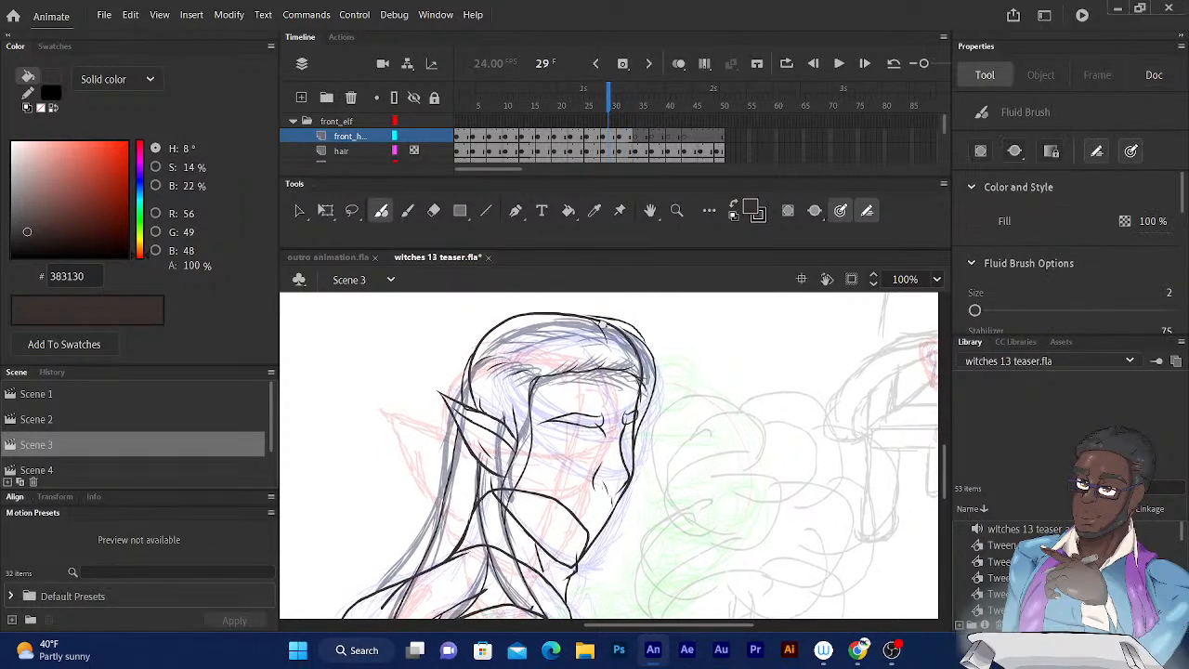
left_click_drag(602, 324, 635, 411)
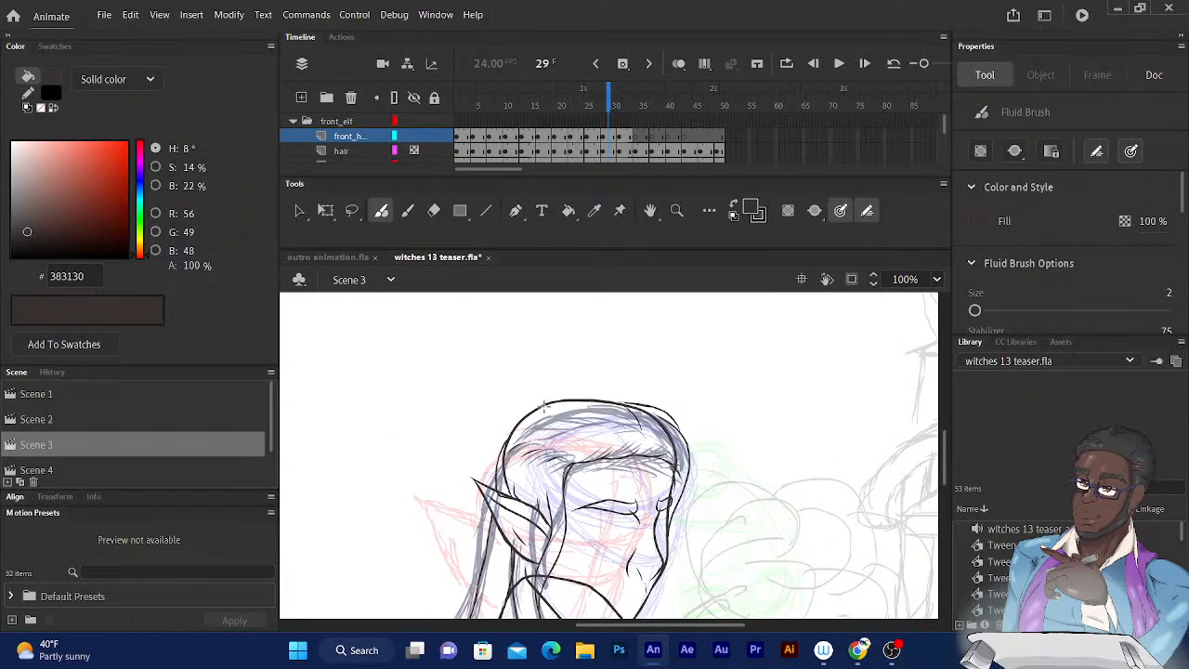
left_click_drag(548, 396, 640, 403)
mouse_move(564, 392)
left_mouse_down()
mouse_move(510, 408)
mouse_move(497, 460)
left_mouse_up()
left_click_drag(596, 375, 621, 207)
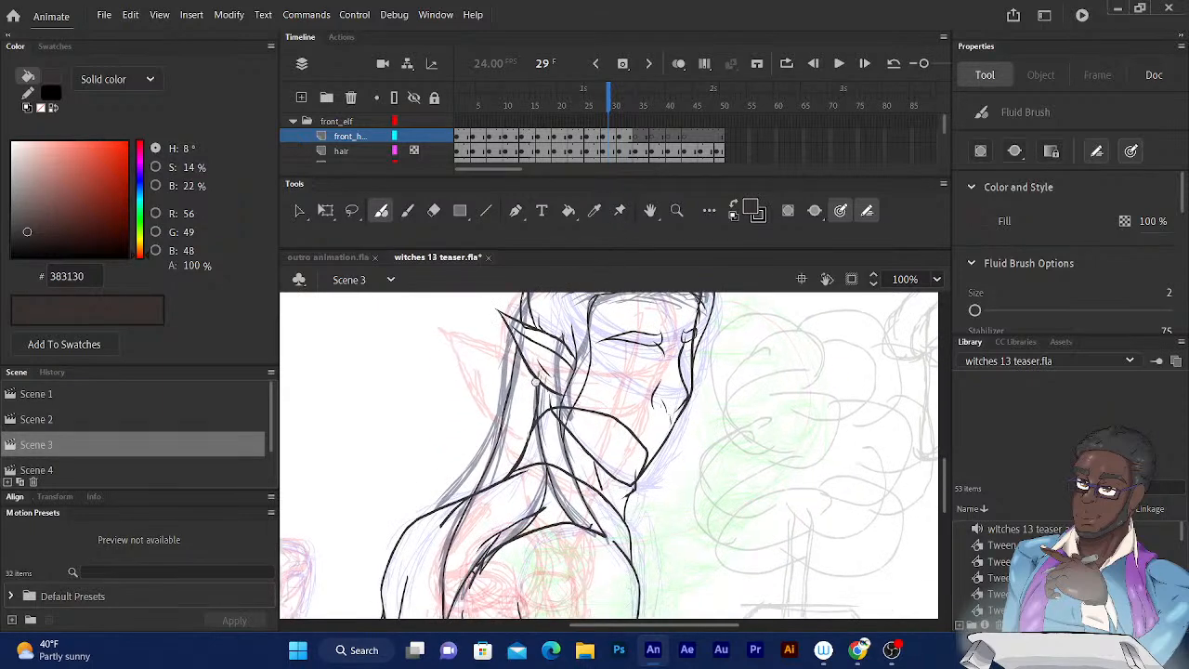
Ink short strand lines in the hair above the elf's forehead on frame 31.
left_click_drag(543, 371, 491, 443)
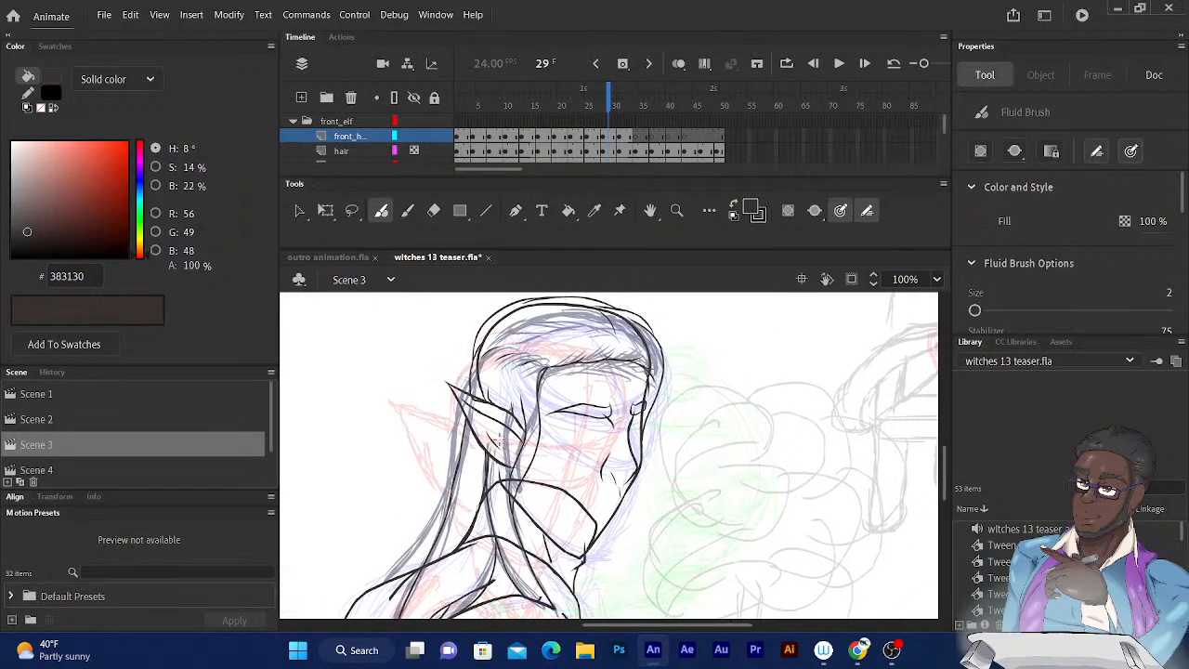
left_click(617, 101)
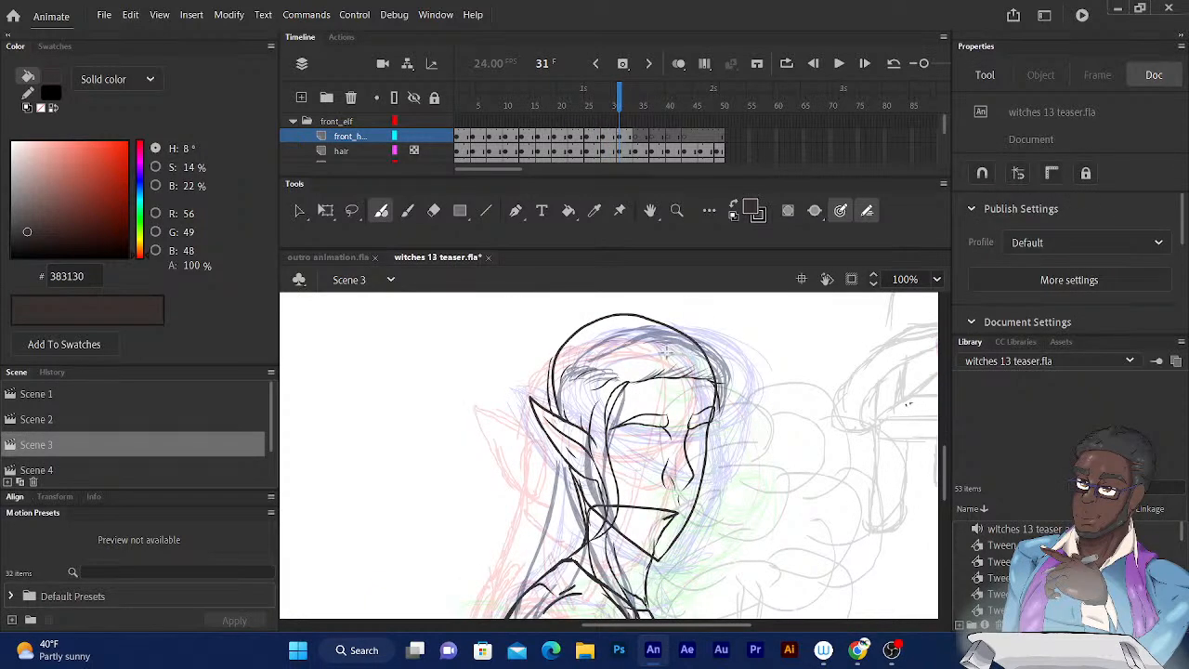
left_click_drag(668, 354, 697, 363)
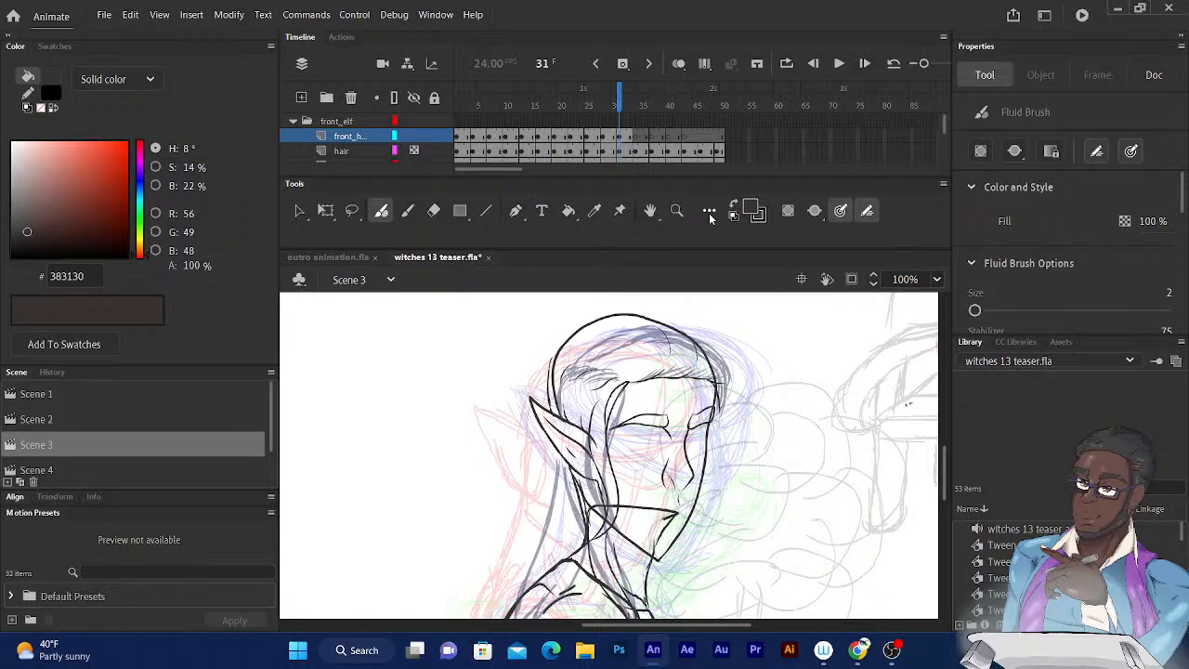
Ink the long back hair on frame 32, from behind the elf's ear down to its pointed ends on the shoulder.
scroll(684, 375, "down", 3)
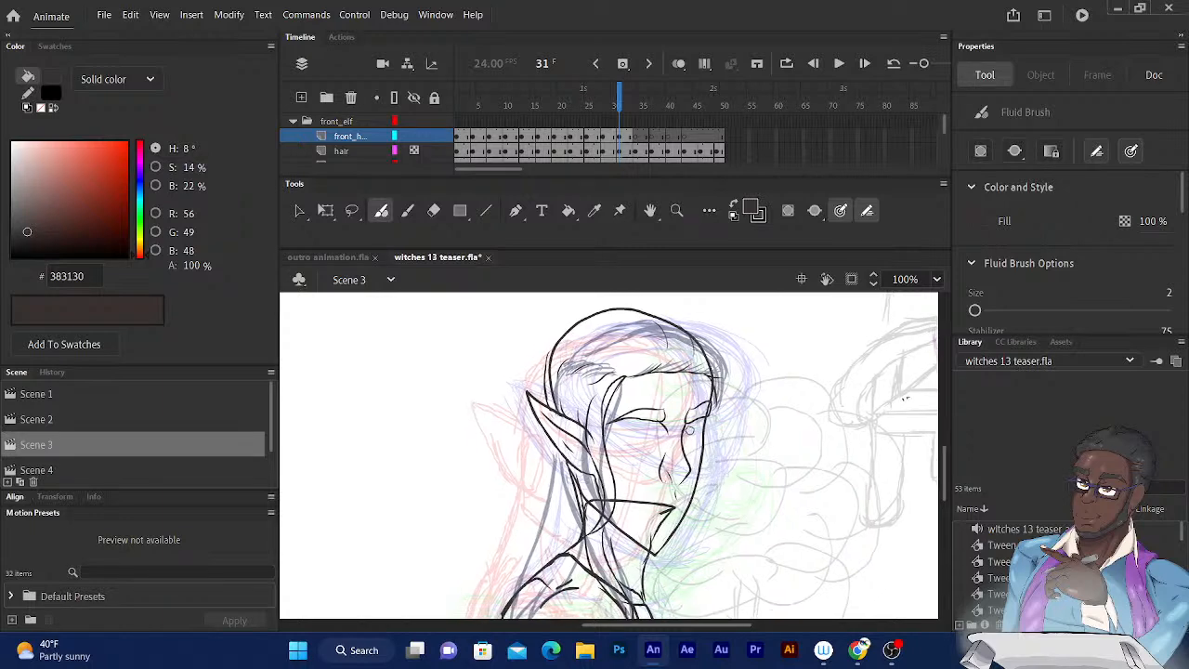
left_click_drag(683, 374, 688, 374)
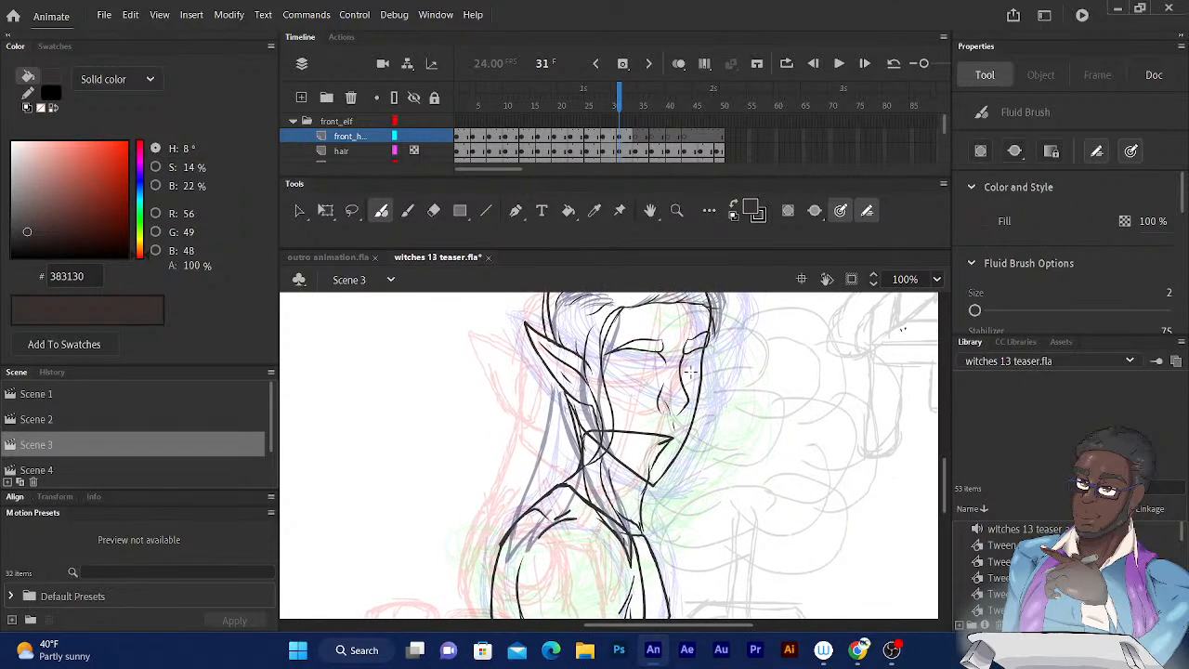
scroll(691, 371, "down", 2)
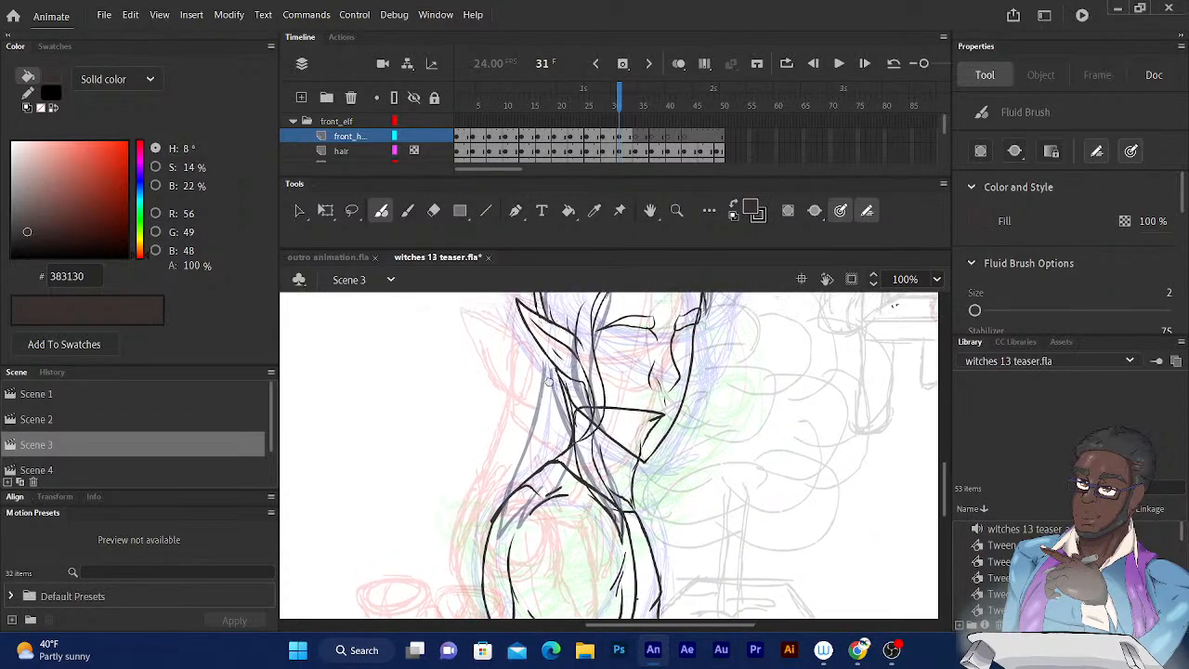
left_click(620, 105)
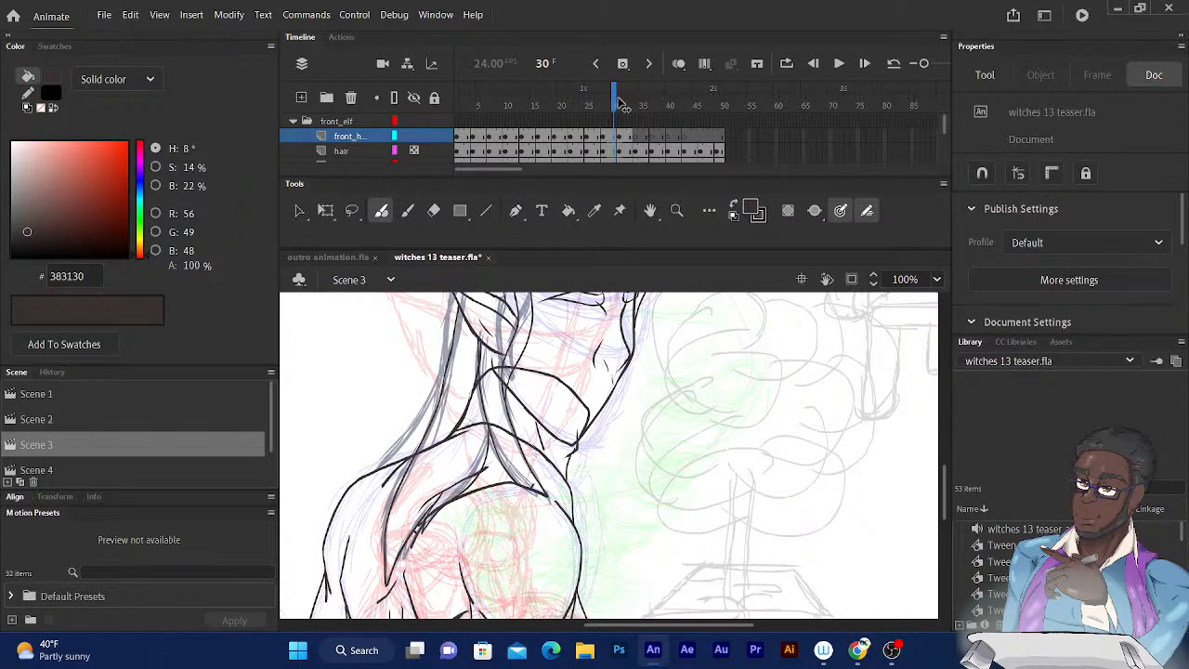
left_click_drag(620, 105, 625, 105)
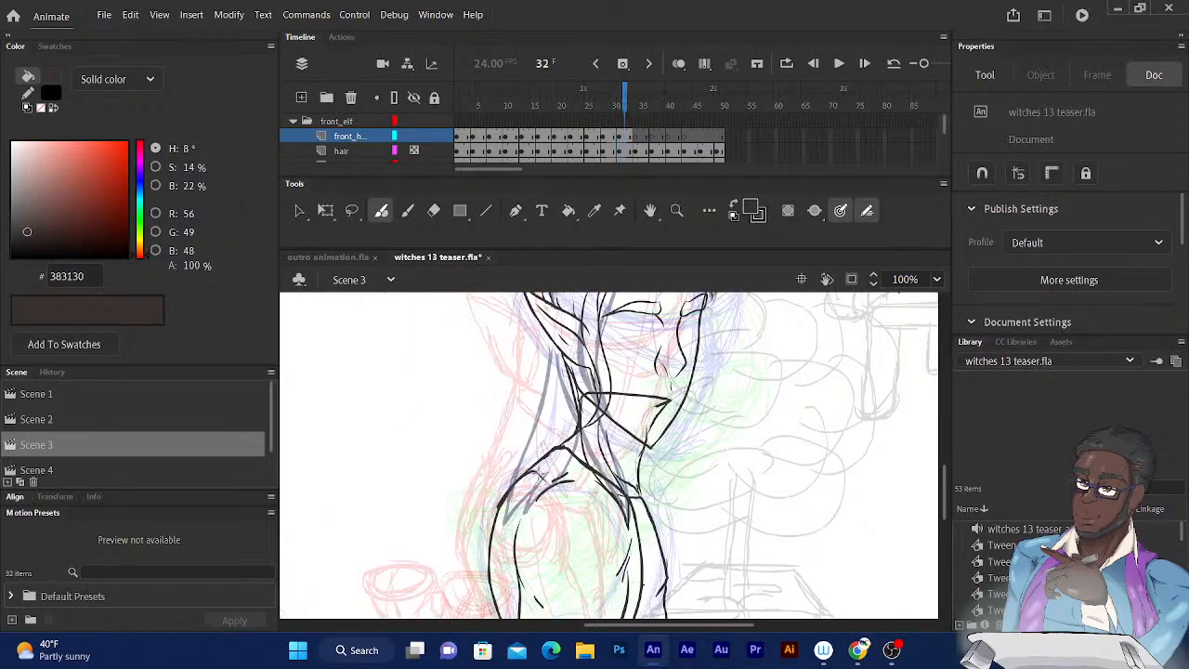
mouse_move(540, 473)
left_mouse_down()
mouse_move(514, 515)
mouse_move(574, 453)
left_mouse_up()
key("ctrl+z")
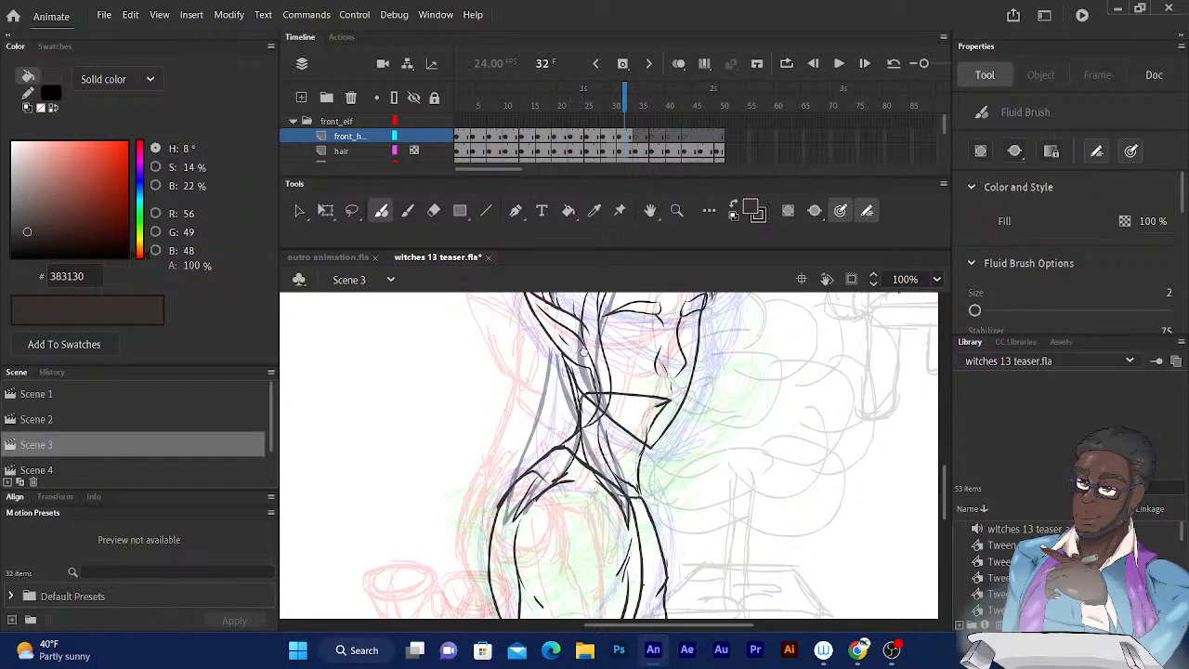
scroll(581, 344, "up", 2)
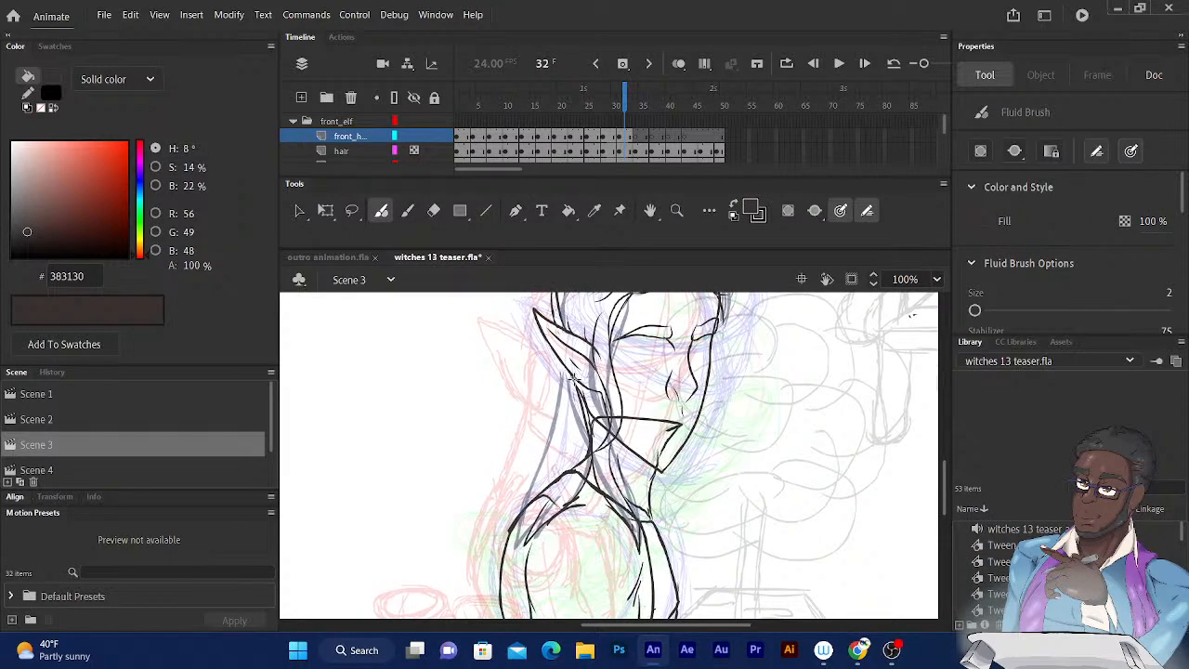
mouse_move(555, 356)
left_mouse_down()
mouse_move(553, 415)
mouse_move(506, 574)
mouse_move(525, 547)
left_mouse_up()
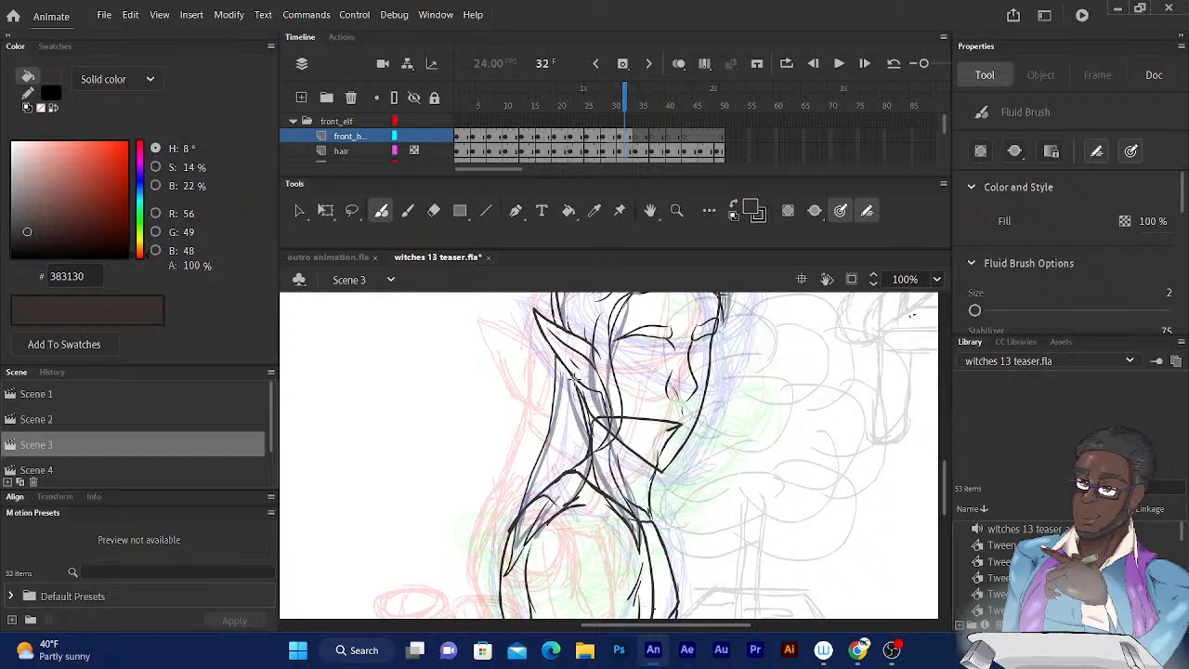
Ink the far-side edge of the hair on frame 31, curving from the upper forehead down past the brow to the cheek.
scroll(548, 467, "up", 2)
scroll(510, 455, "right", 2)
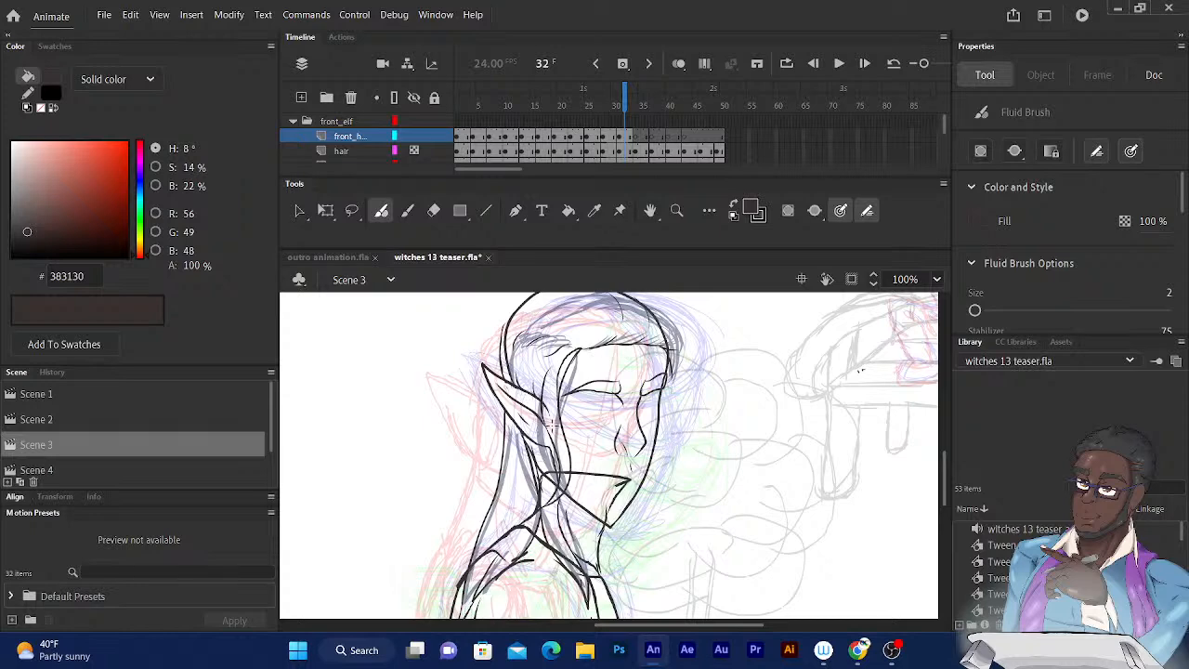
scroll(548, 409, "down", 2)
scroll(576, 455, "right", 2)
scroll(557, 455, "up", 3)
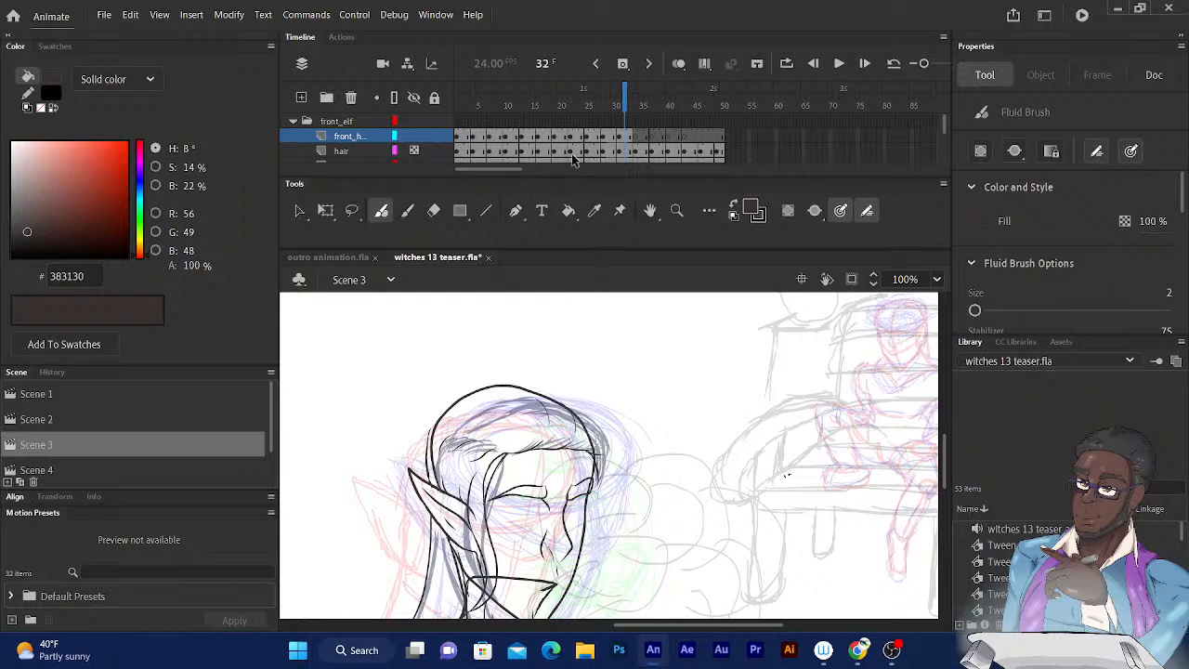
left_click_drag(622, 105, 624, 107)
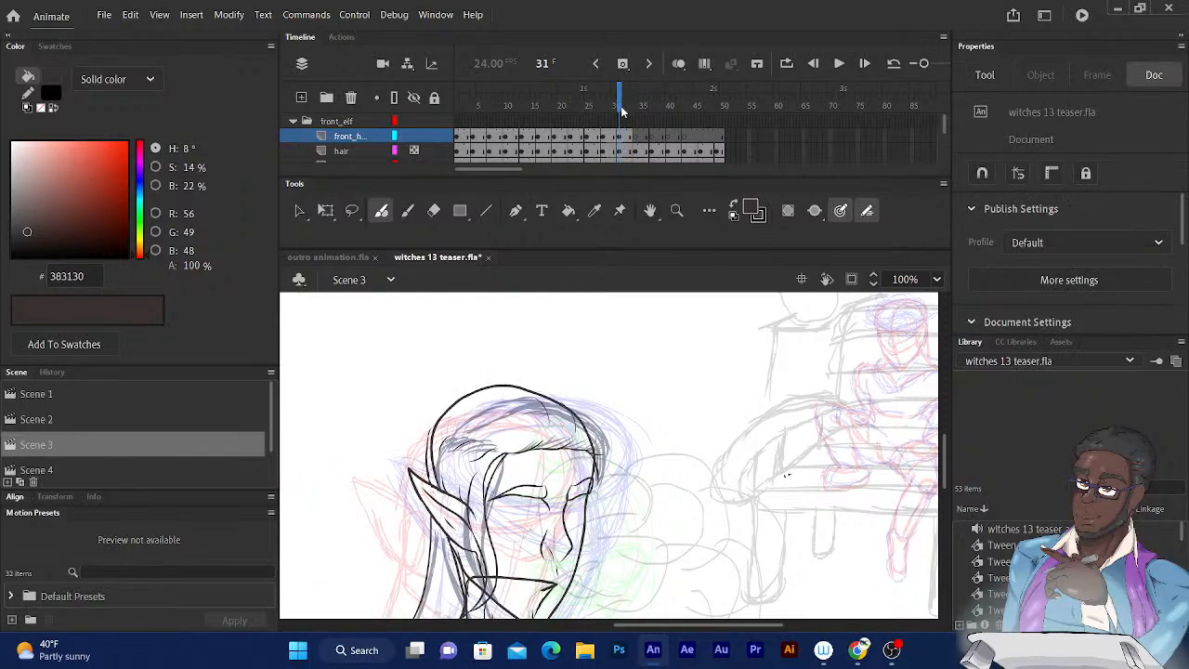
mouse_move(574, 407)
left_mouse_down()
mouse_move(612, 450)
mouse_move(610, 485)
mouse_move(587, 529)
left_mouse_up()
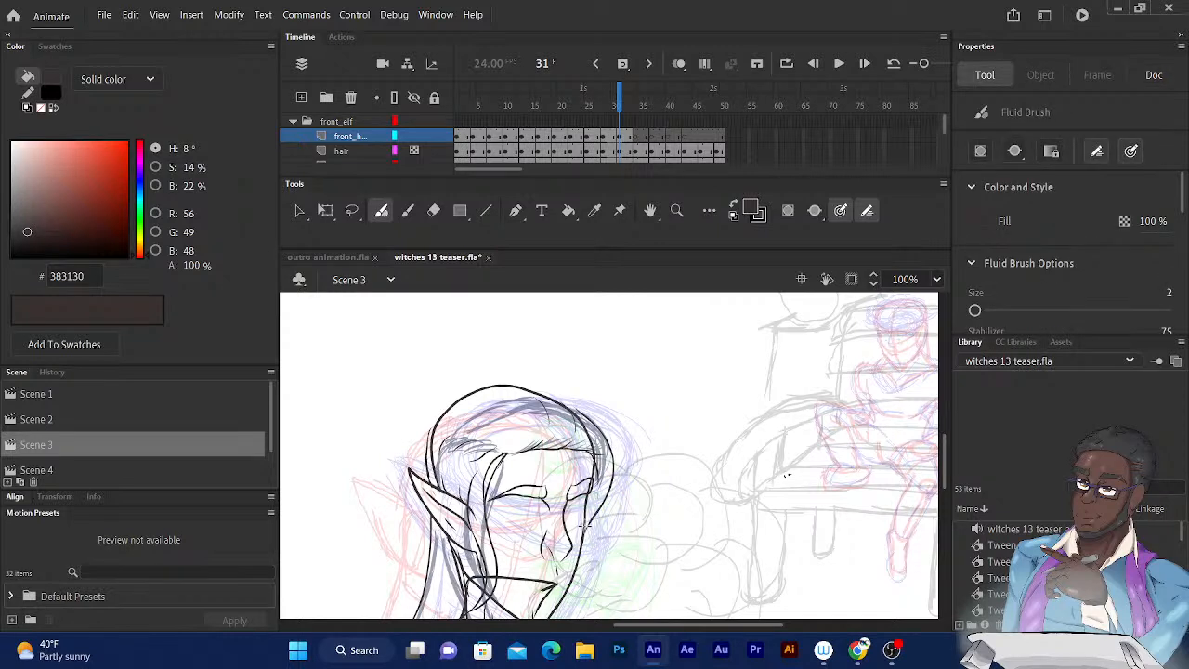
key("ctrl+z")
mouse_move(579, 403)
left_mouse_down()
mouse_move(604, 435)
mouse_move(609, 470)
mouse_move(587, 528)
left_mouse_up()
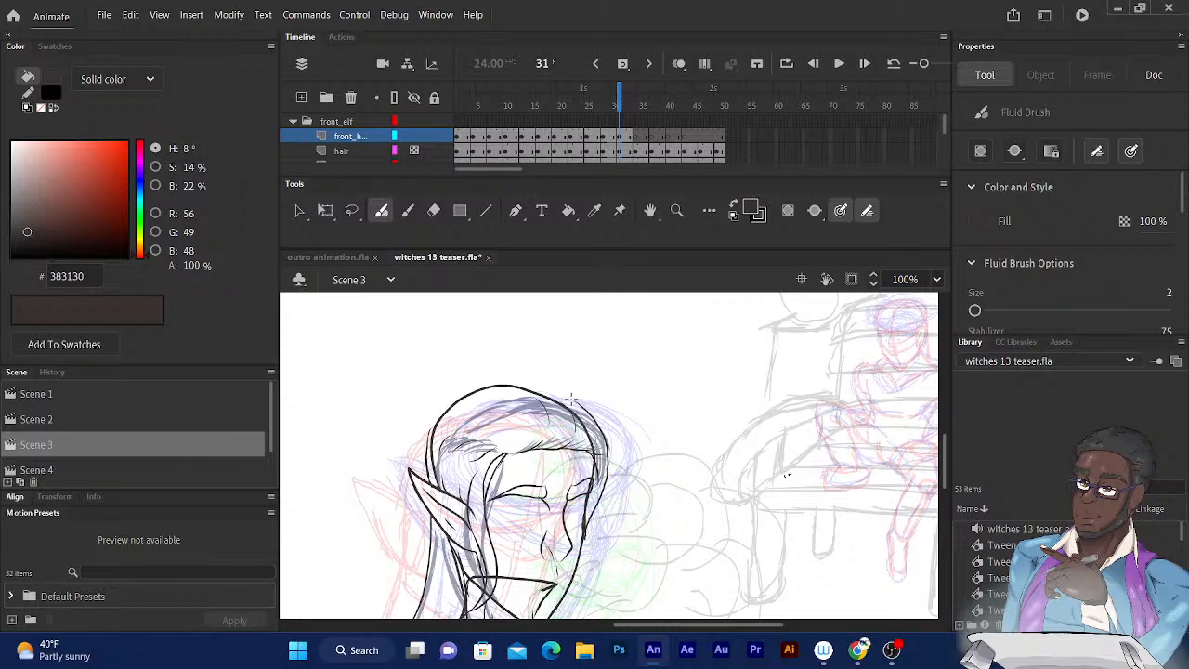
Ink the raised outer hair outline over the elf's crown on frame 31, using the frame 30 drawing as reference.
left_click(617, 103)
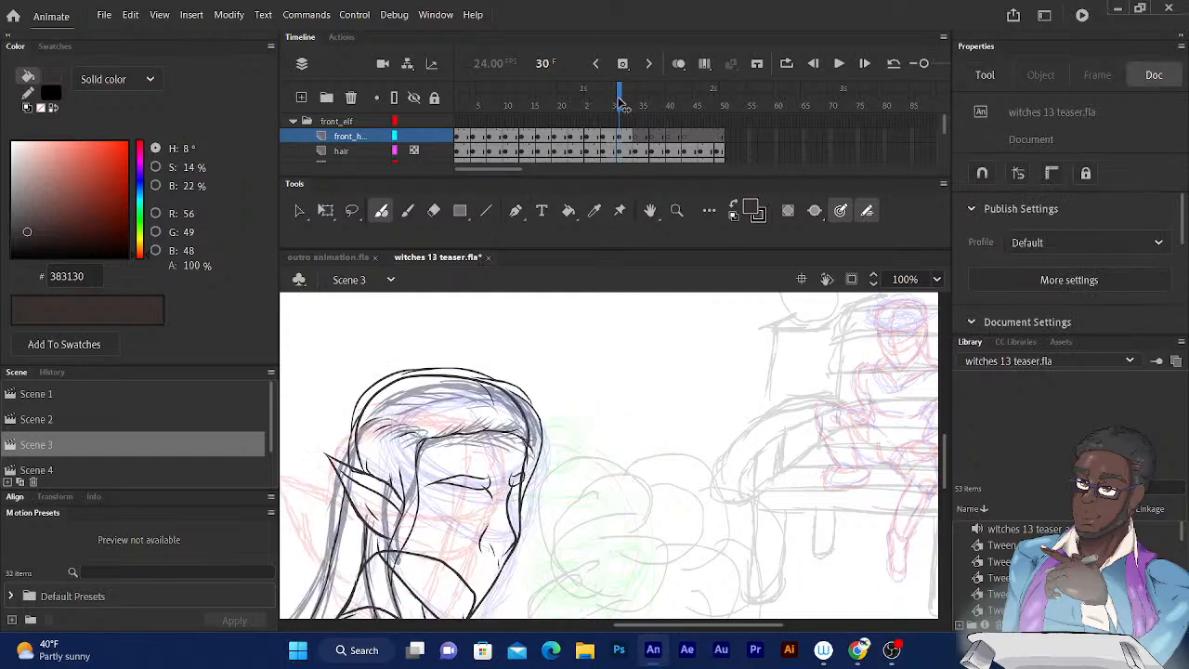
left_click(620, 102)
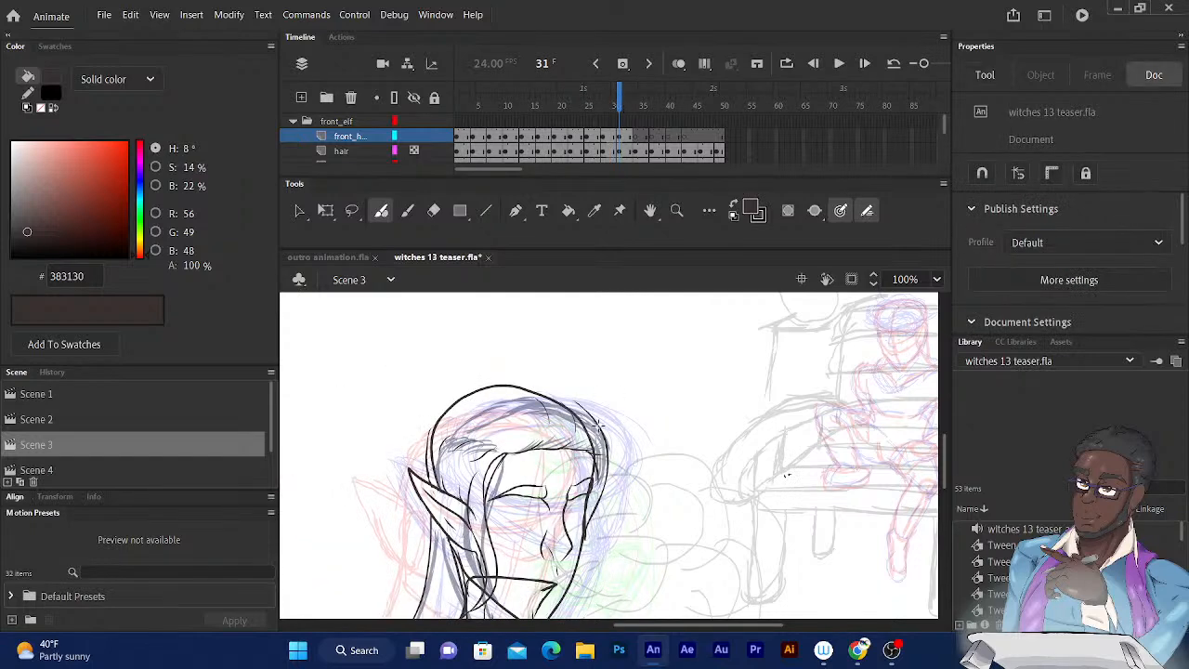
mouse_move(599, 422)
left_mouse_down()
mouse_move(576, 395)
mouse_move(521, 376)
left_mouse_up()
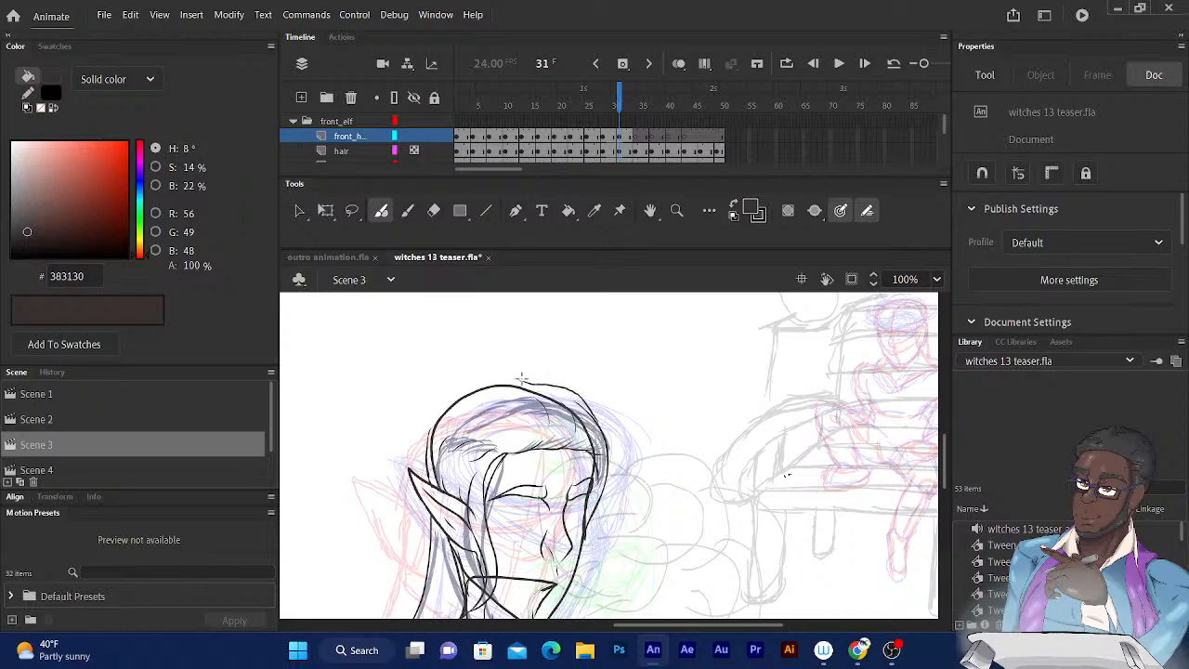
left_click(618, 104)
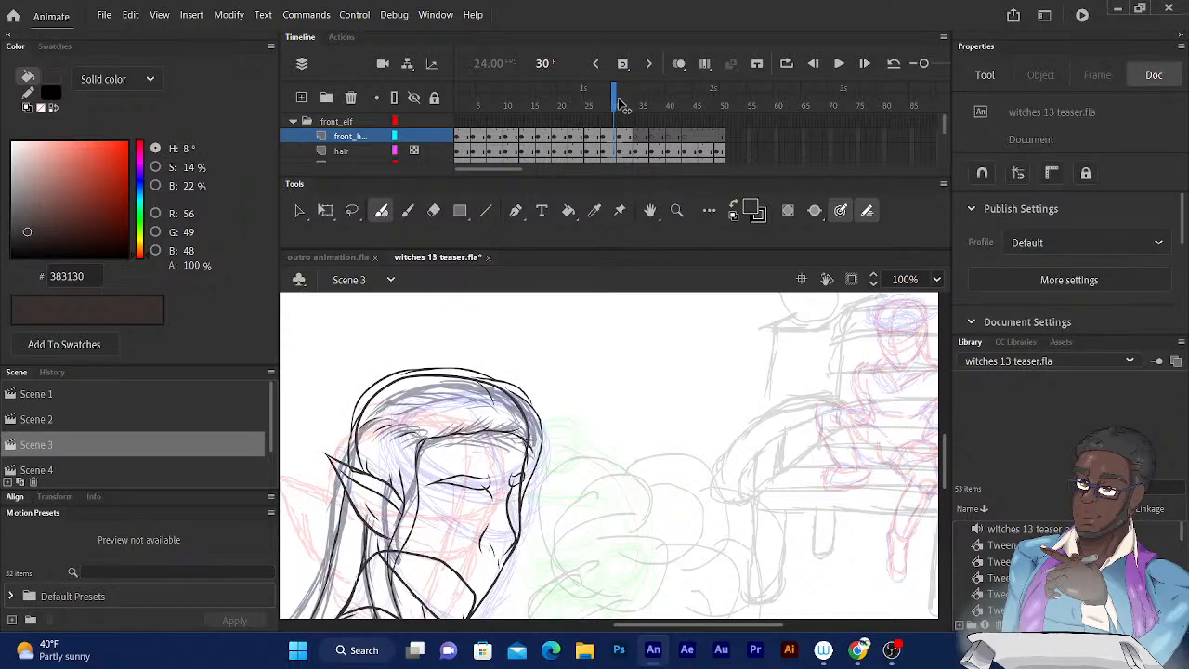
left_click(620, 104)
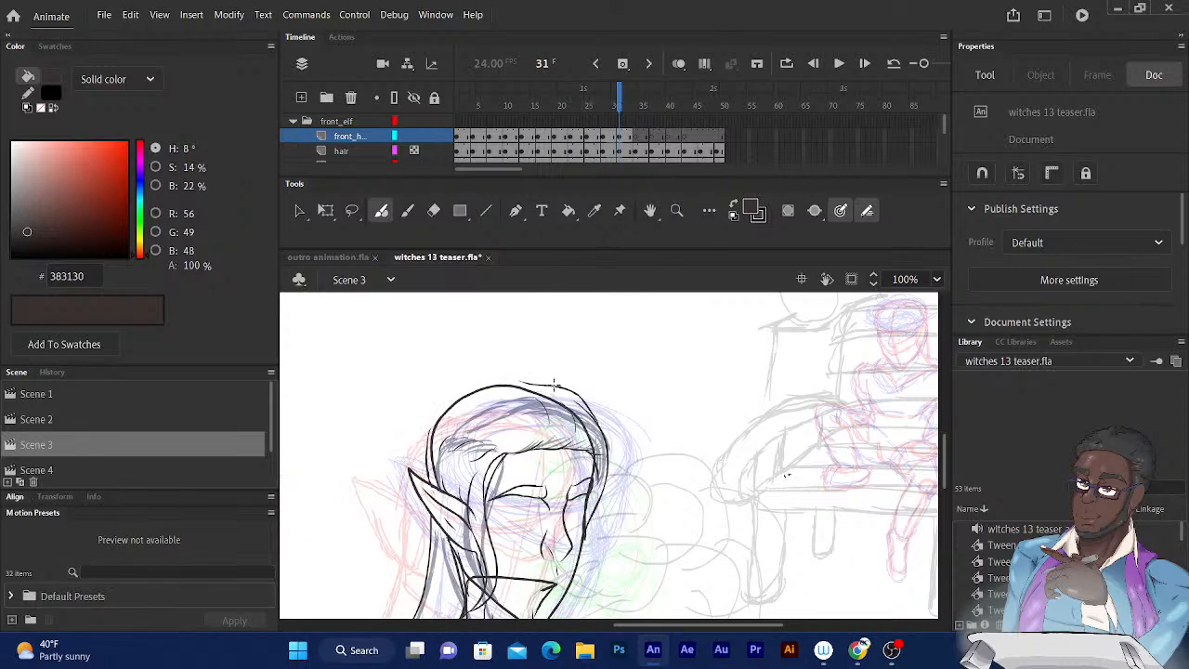
mouse_move(555, 384)
left_mouse_down()
mouse_move(471, 379)
mouse_move(444, 412)
left_mouse_up()
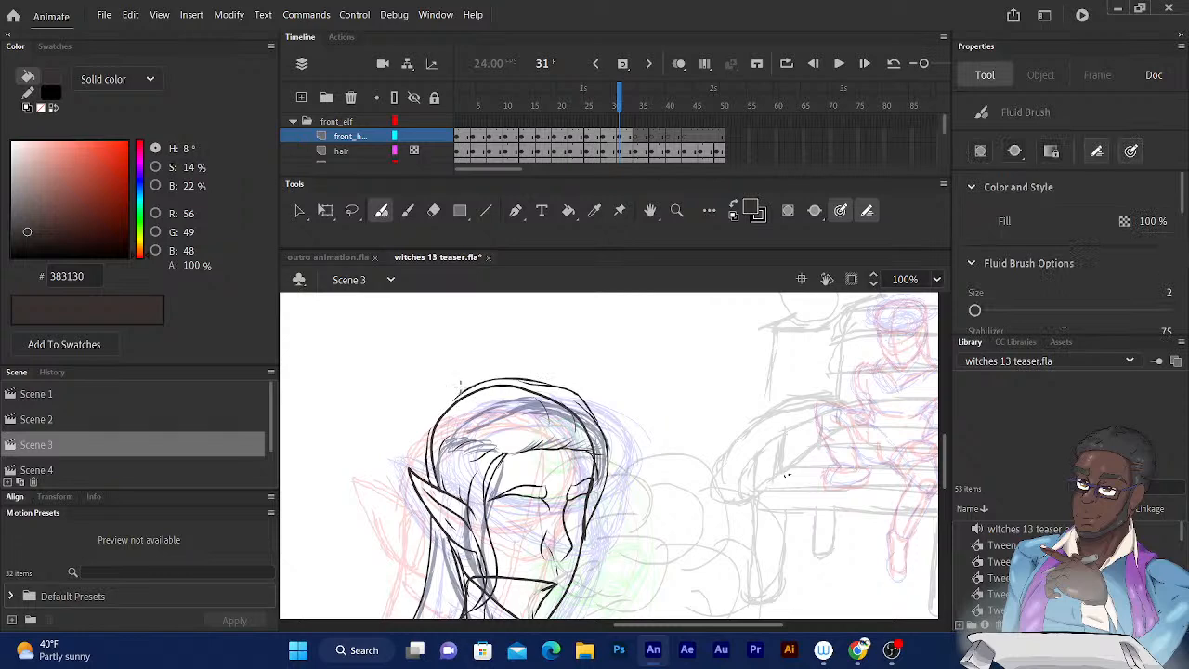
Extend the raised outer hair outline down the back of the elf's head to the ear on frame 31.
mouse_move(454, 396)
left_mouse_down()
mouse_move(431, 414)
mouse_move(424, 462)
left_mouse_up()
left_click(617, 90)
Flip back and forth through the frames around 30 to 35 to compare the inked hair with the uninked drawings.
key("period")
key("period")
key("period")
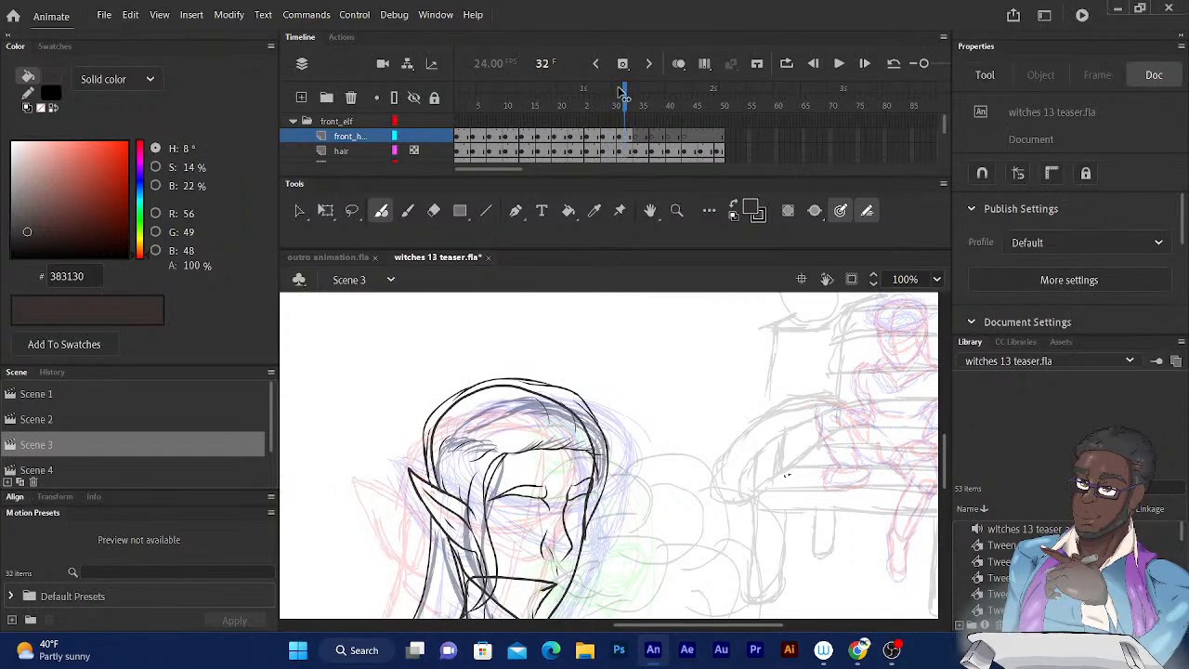
key("period")
key("period")
key("comma")
key("comma")
key("comma")
key("comma")
key("comma")
key("comma")
key("comma")
key("comma")
key("comma")
key("comma")
key("comma")
key("comma")
key("comma")
key("comma")
key("period")
key("period")
key("period")
key("period")
key("period")
key("period")
key("period")
key("period")
key("period")
key("period")
key("period")
key("period")
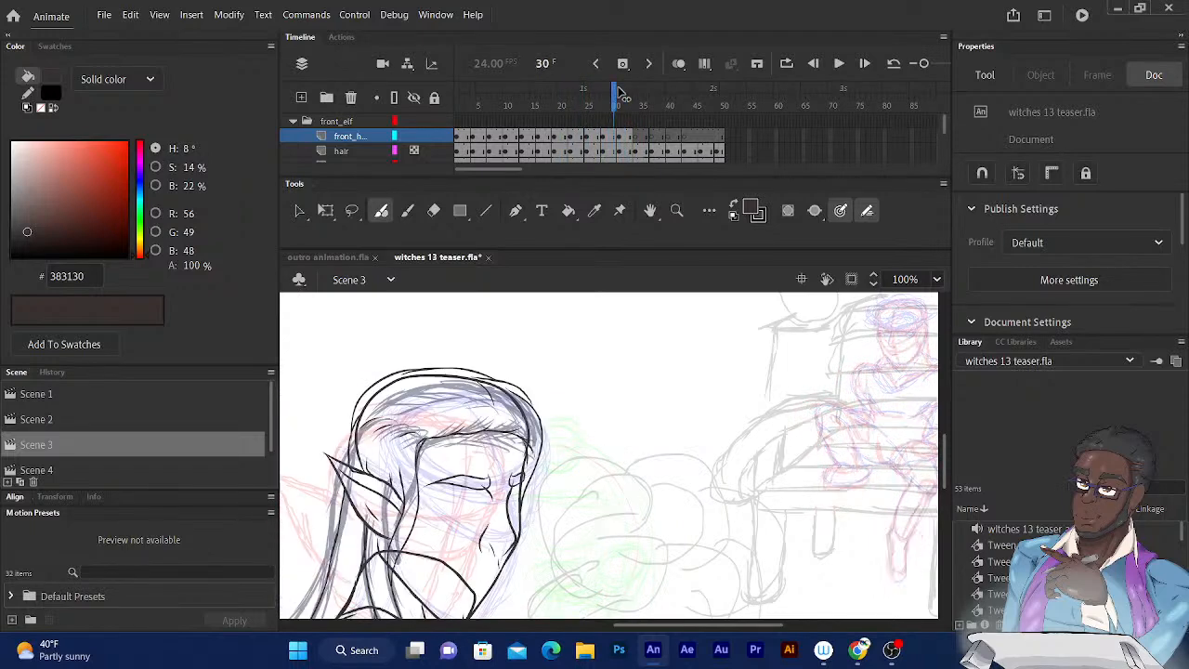
key("period")
key("period")
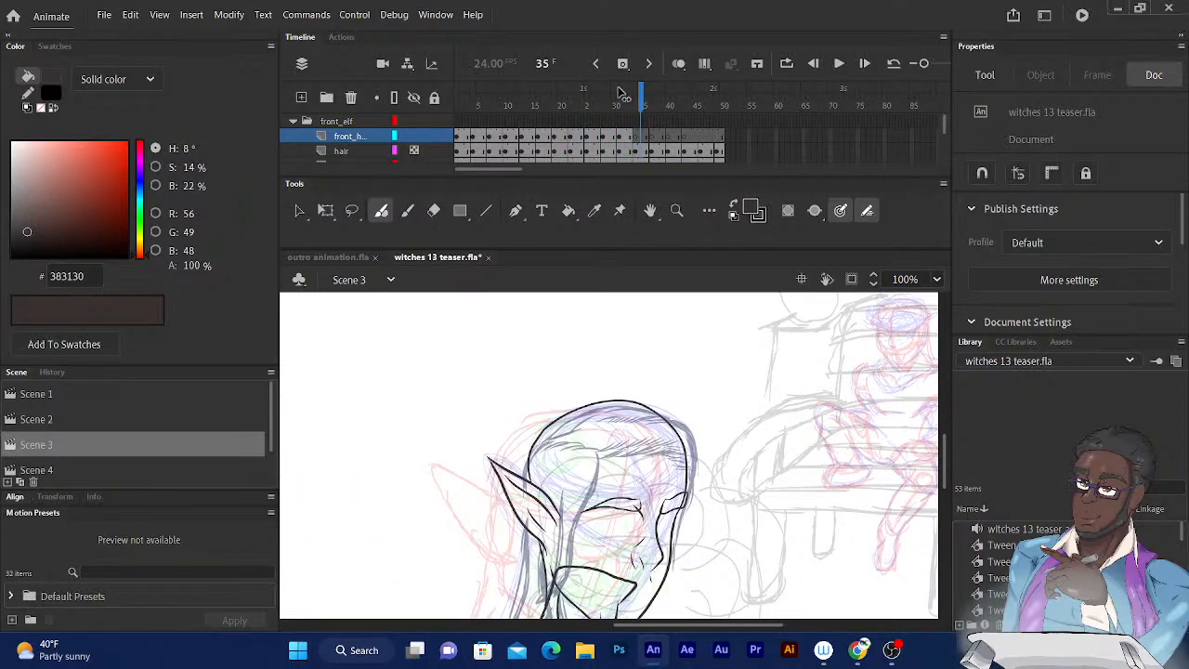
Ink the hair lock in front of the elf's ear on frame 35, curving from the hairline down past the jaw.
scroll(621, 365, "down", 4)
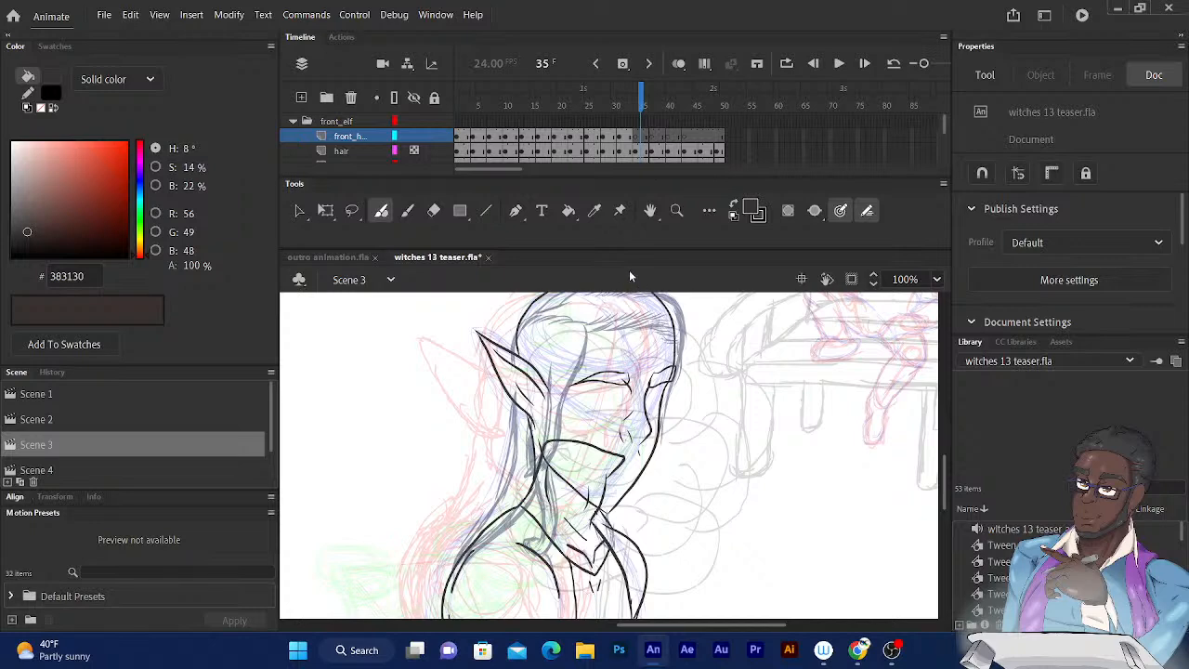
mouse_move(637, 107)
left_mouse_down()
mouse_move(626, 104)
mouse_move(641, 100)
left_mouse_up()
mouse_move(586, 325)
left_mouse_down()
mouse_move(558, 444)
mouse_move(537, 491)
left_mouse_up()
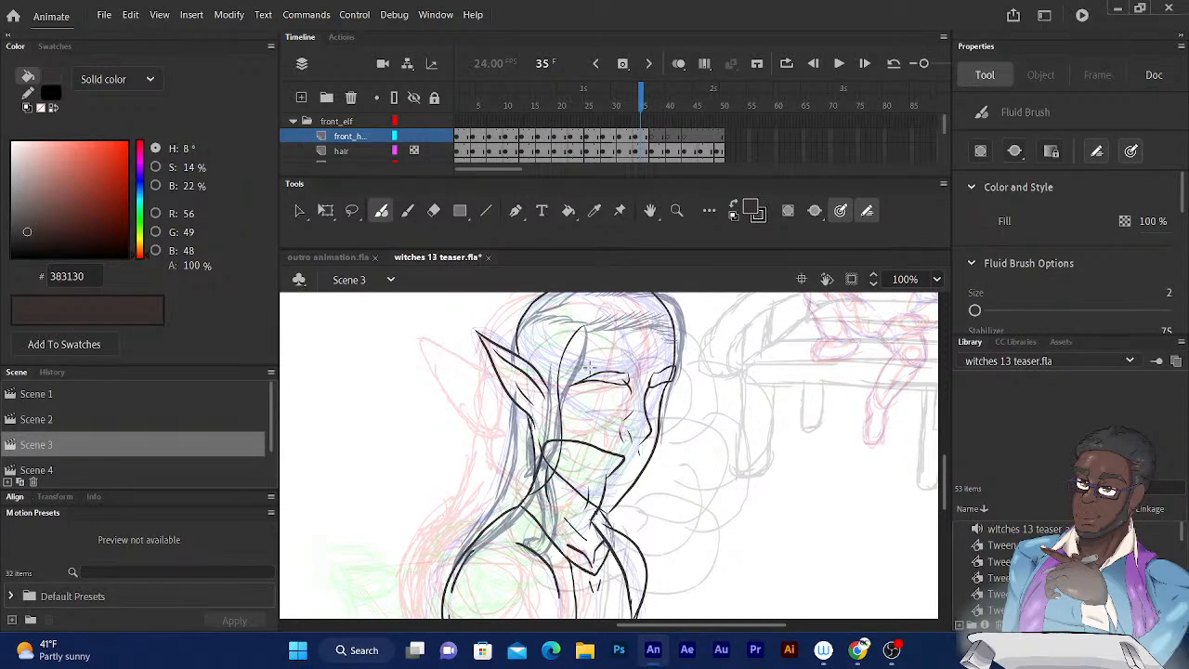
key("ctrl+z")
mouse_move(587, 327)
left_mouse_down()
mouse_move(561, 376)
mouse_move(560, 438)
mouse_move(520, 478)
left_mouse_up()
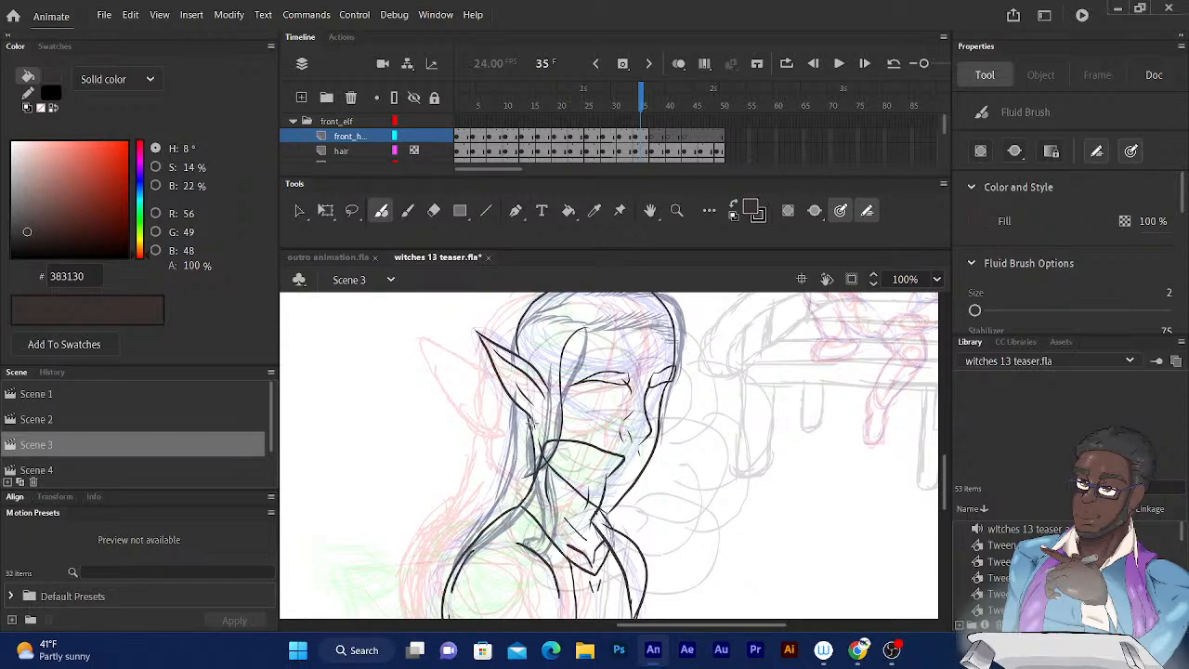
left_click(632, 104)
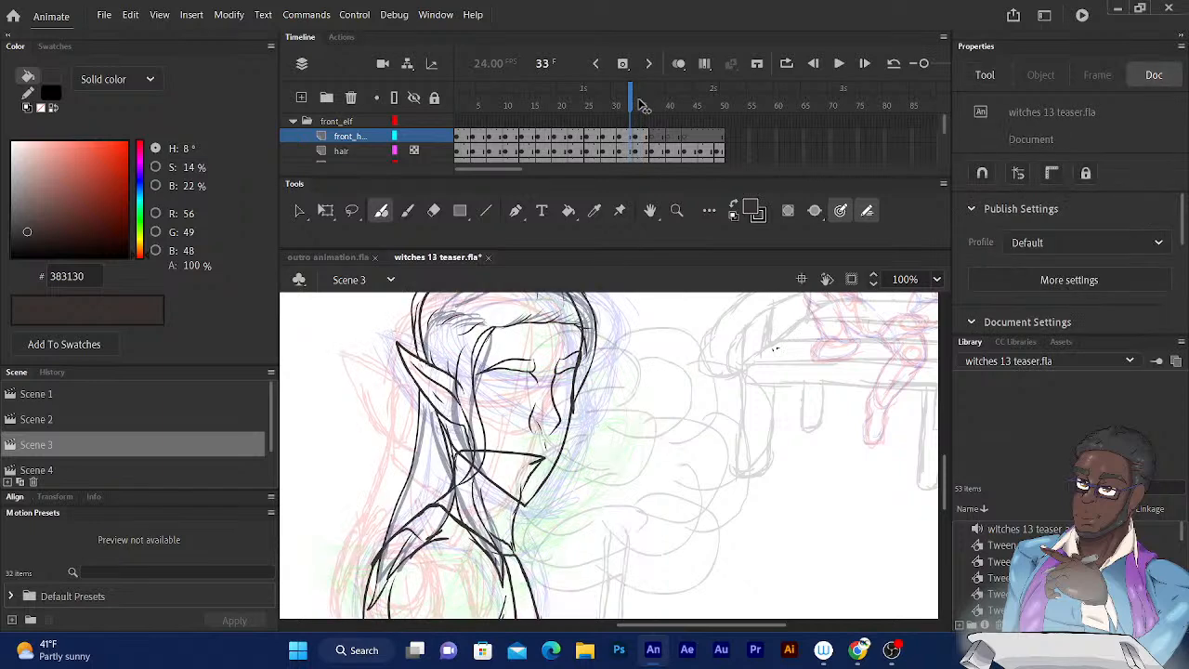
left_click(640, 104)
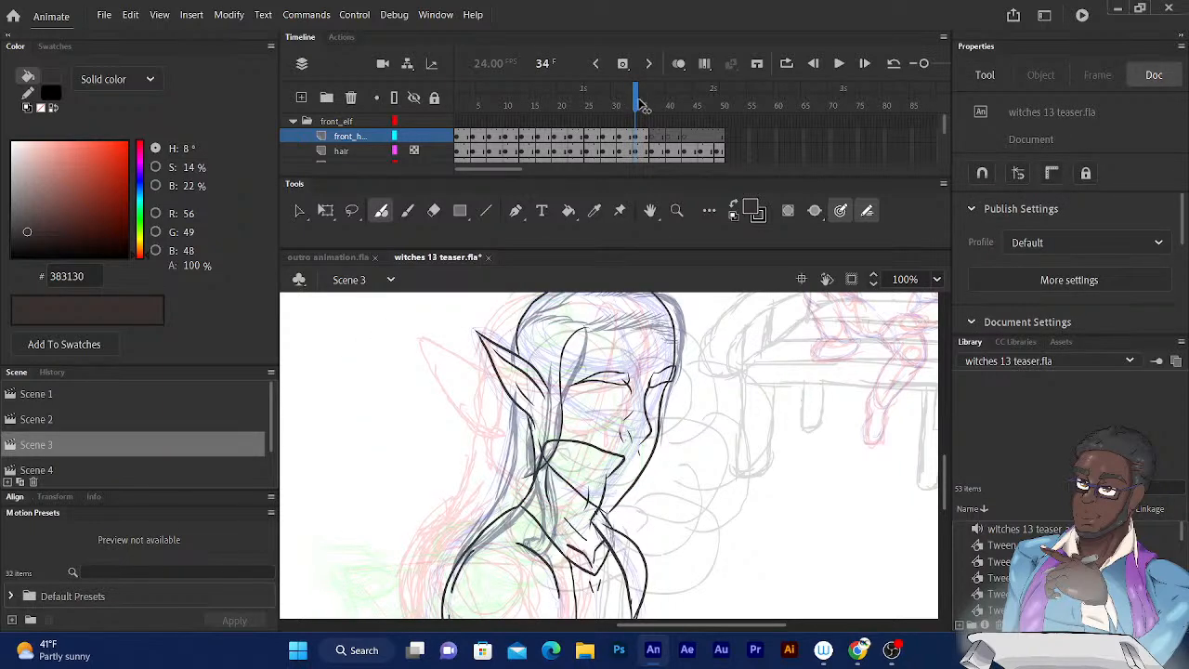
key("period")
mouse_move(587, 328)
left_mouse_down()
mouse_move(556, 356)
mouse_move(559, 482)
mouse_move(535, 491)
left_mouse_up()
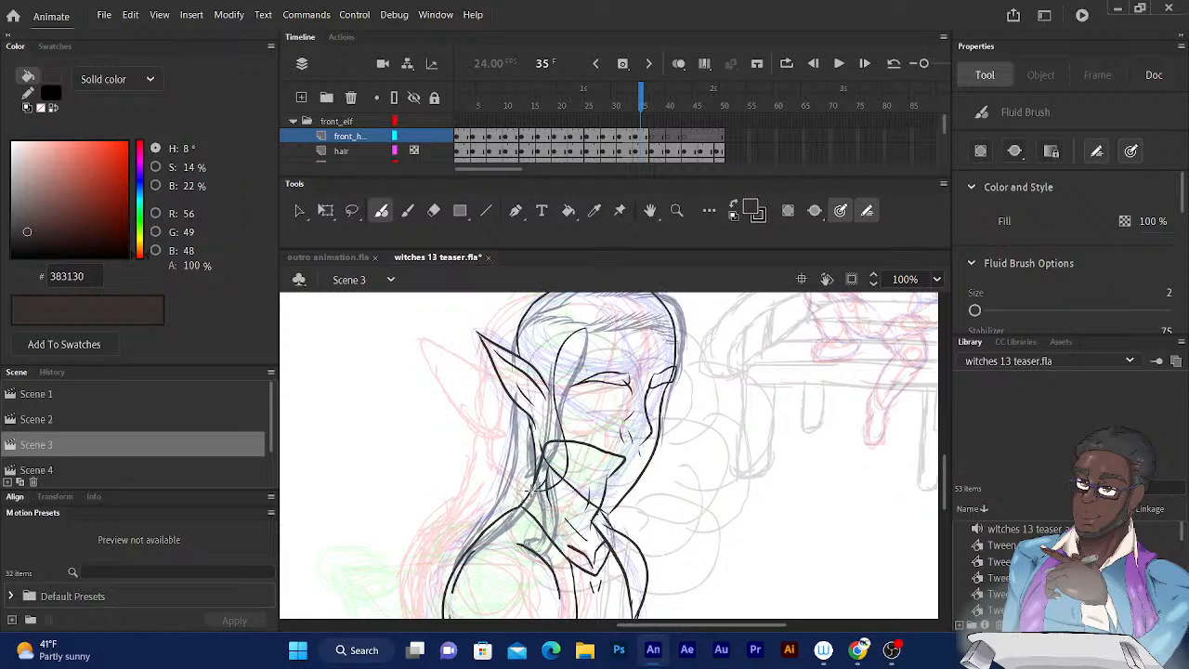
left_click_drag(545, 436, 536, 399)
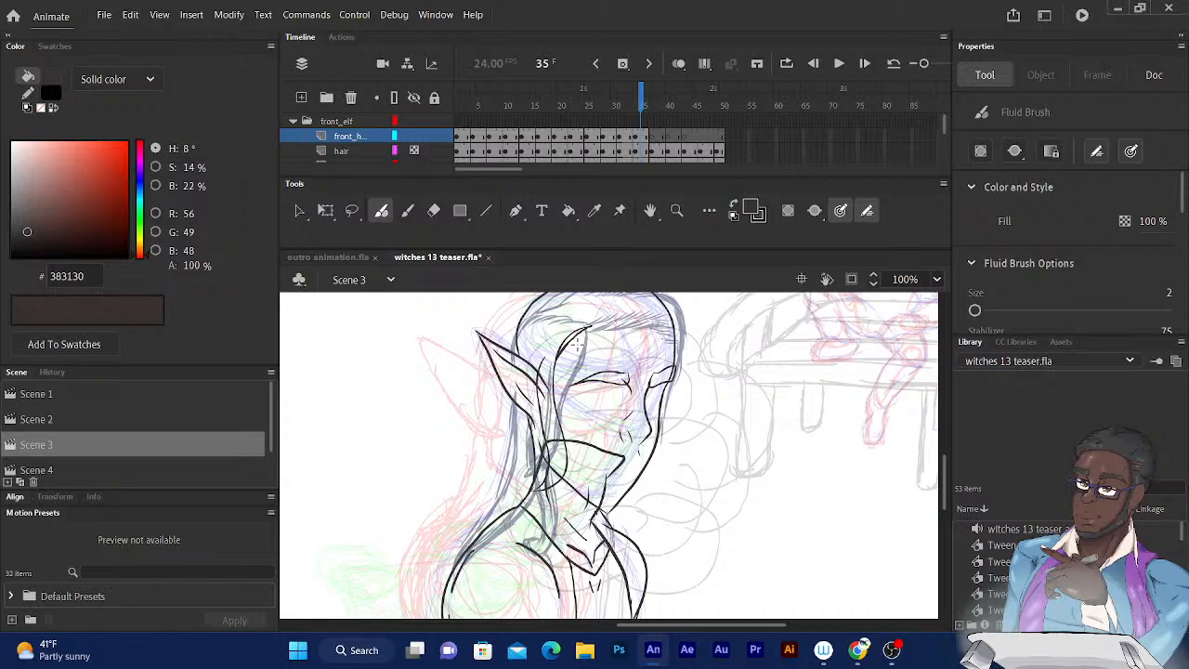
Ink the long back hair on frame 35, from behind the elf's ear down to its pointed ends on the shoulder.
left_click(639, 104)
left_click_drag(639, 104, 643, 104)
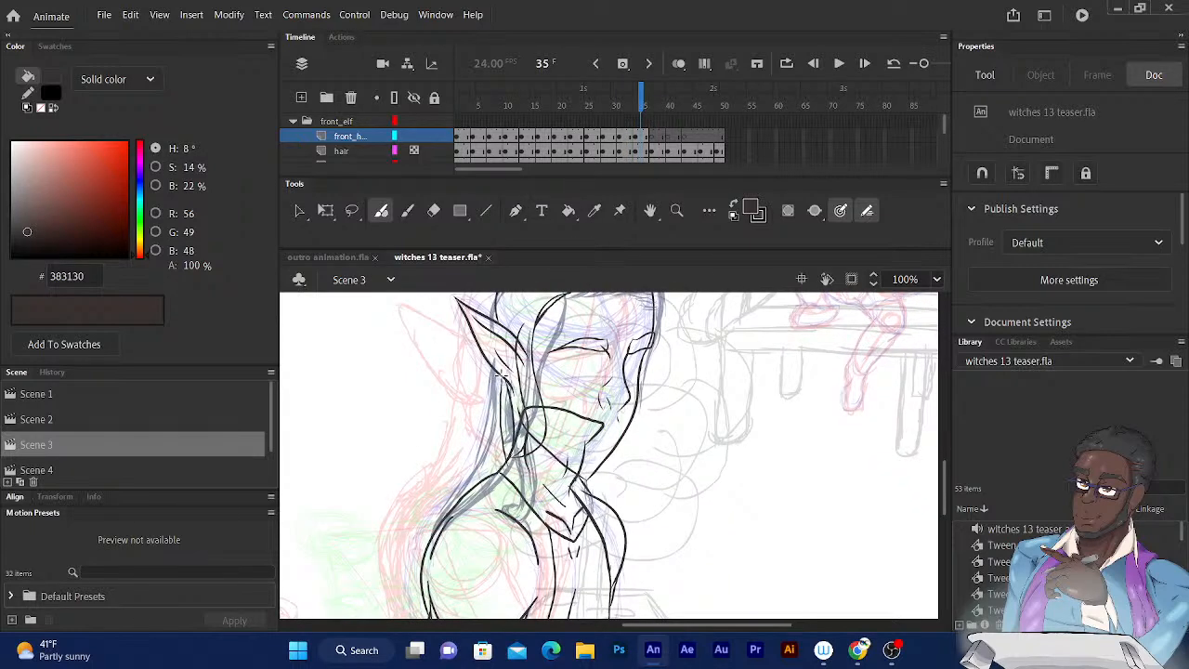
mouse_move(517, 494)
left_mouse_down()
mouse_move(542, 593)
mouse_move(546, 531)
mouse_move(531, 479)
left_mouse_up()
left_click_drag(503, 374, 520, 411)
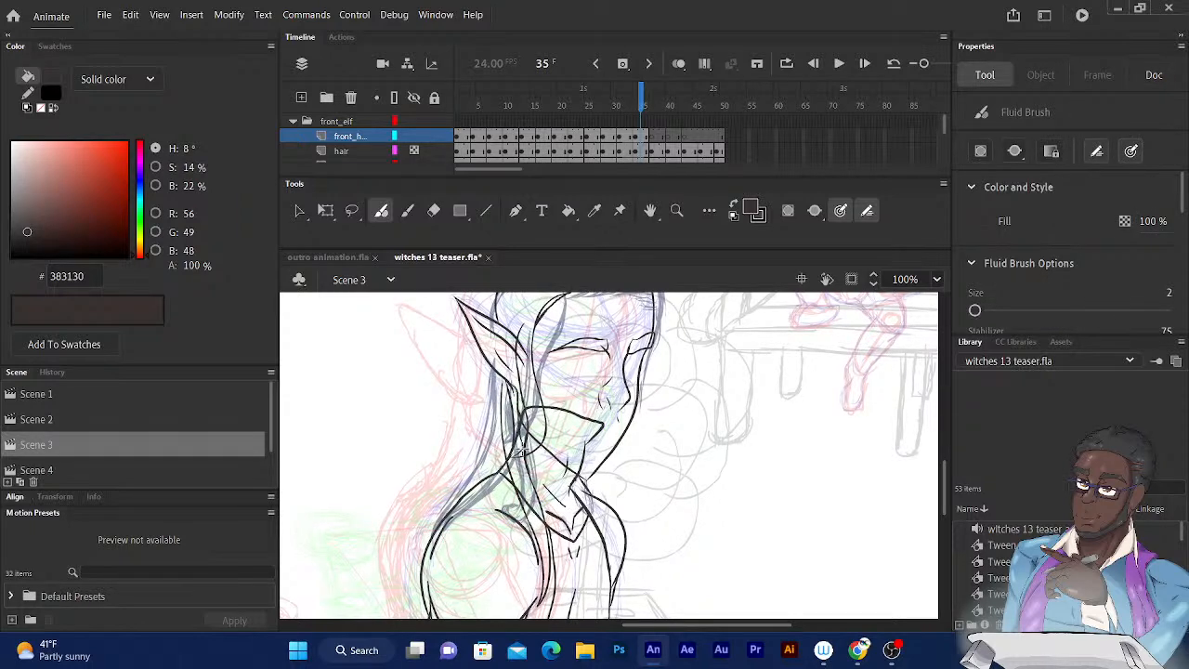
key("ctrl+z")
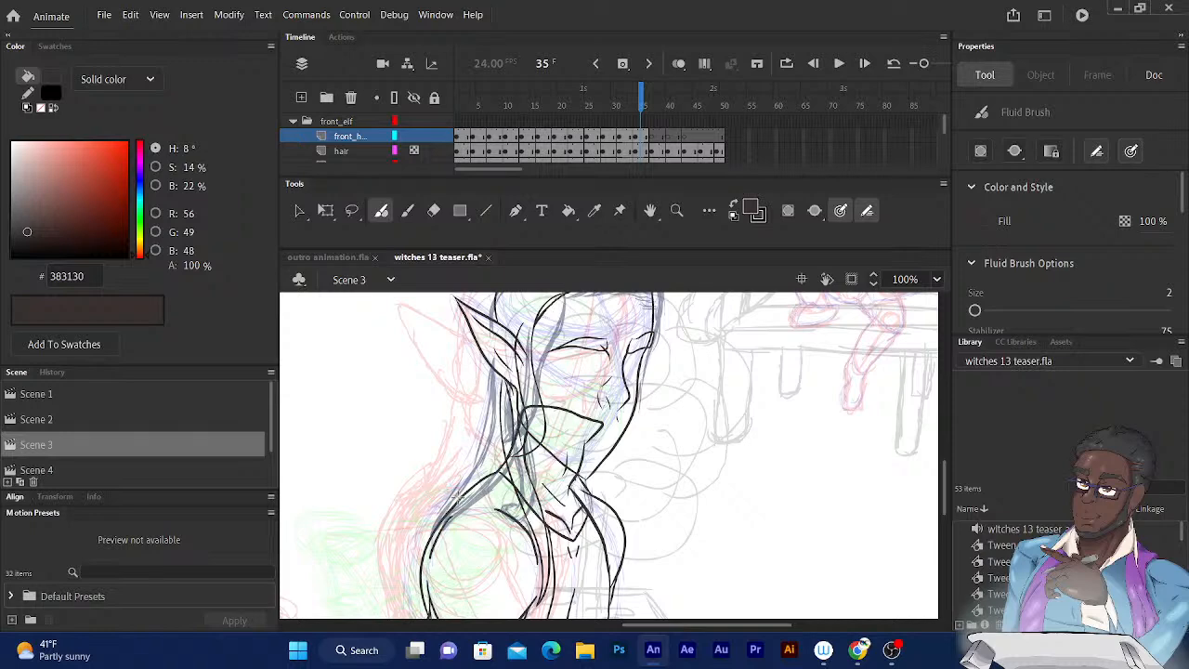
left_click_drag(459, 497, 440, 519)
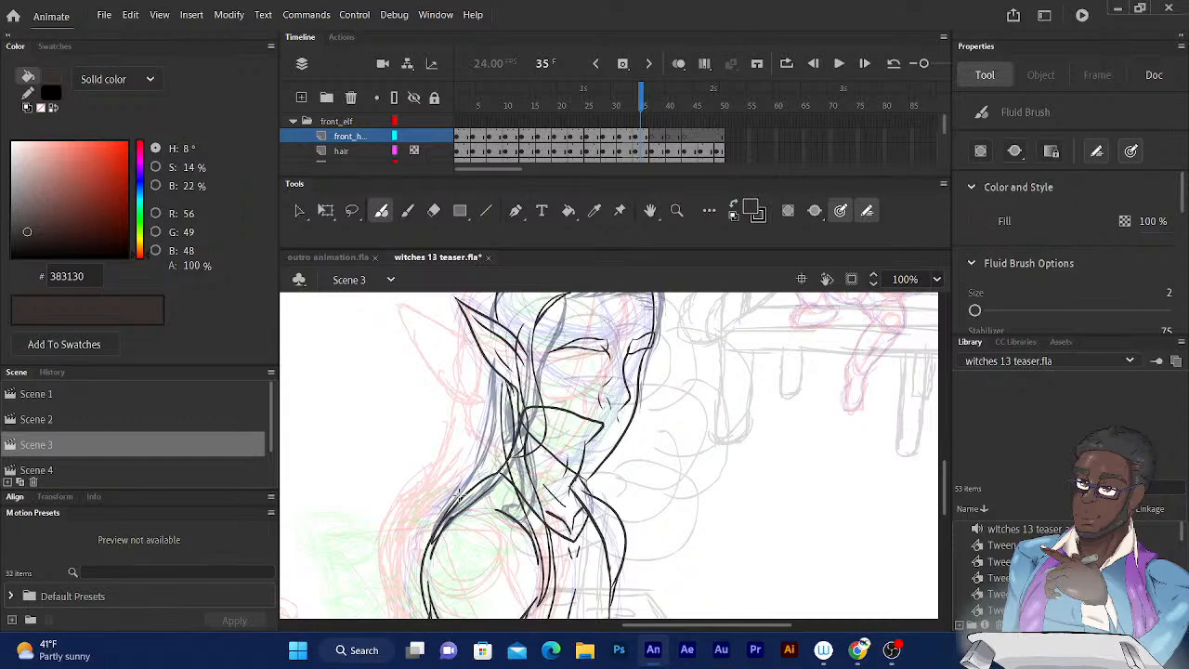
left_click_drag(458, 495, 430, 527)
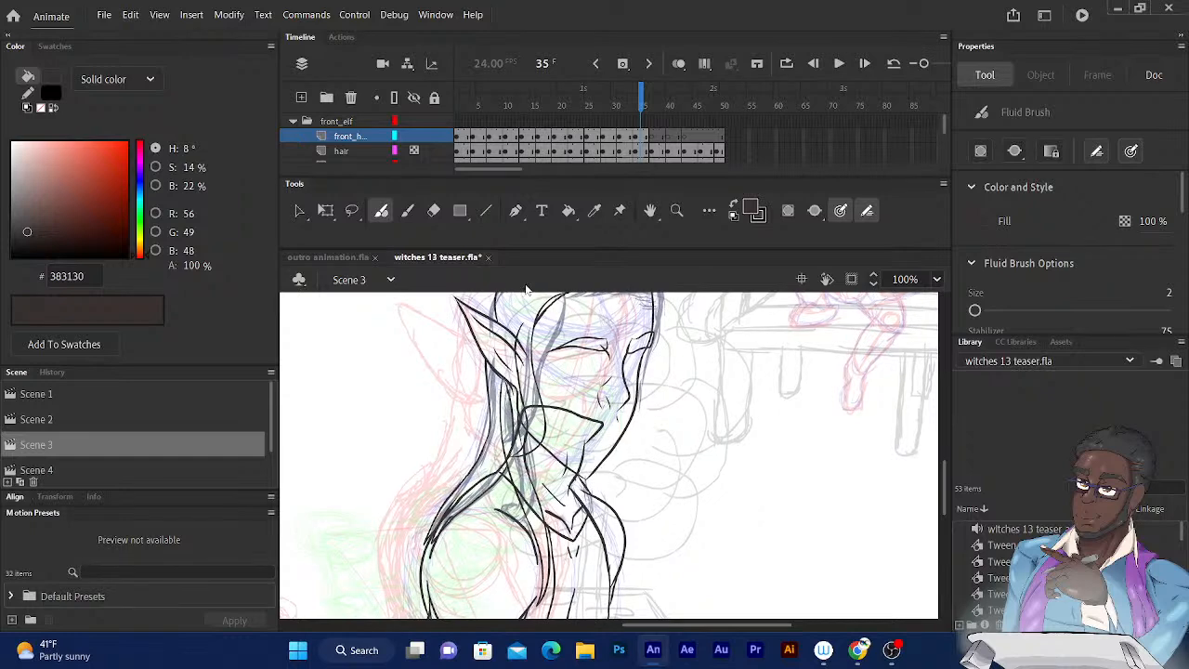
Ink the hairline on frame 35 with strand lines above the temple and across the forehead to the far side.
left_click_drag(546, 299, 497, 402)
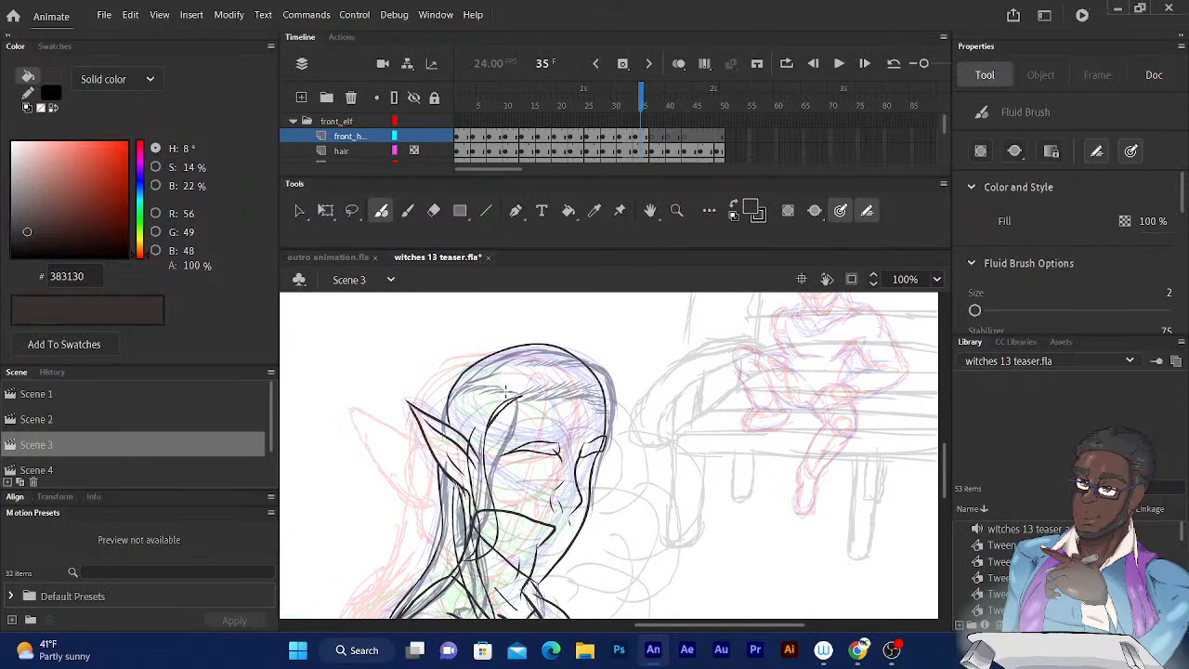
left_click_drag(517, 387, 462, 399)
mouse_move(561, 396)
left_mouse_down()
mouse_move(604, 400)
mouse_move(585, 399)
mouse_move(606, 441)
left_mouse_up()
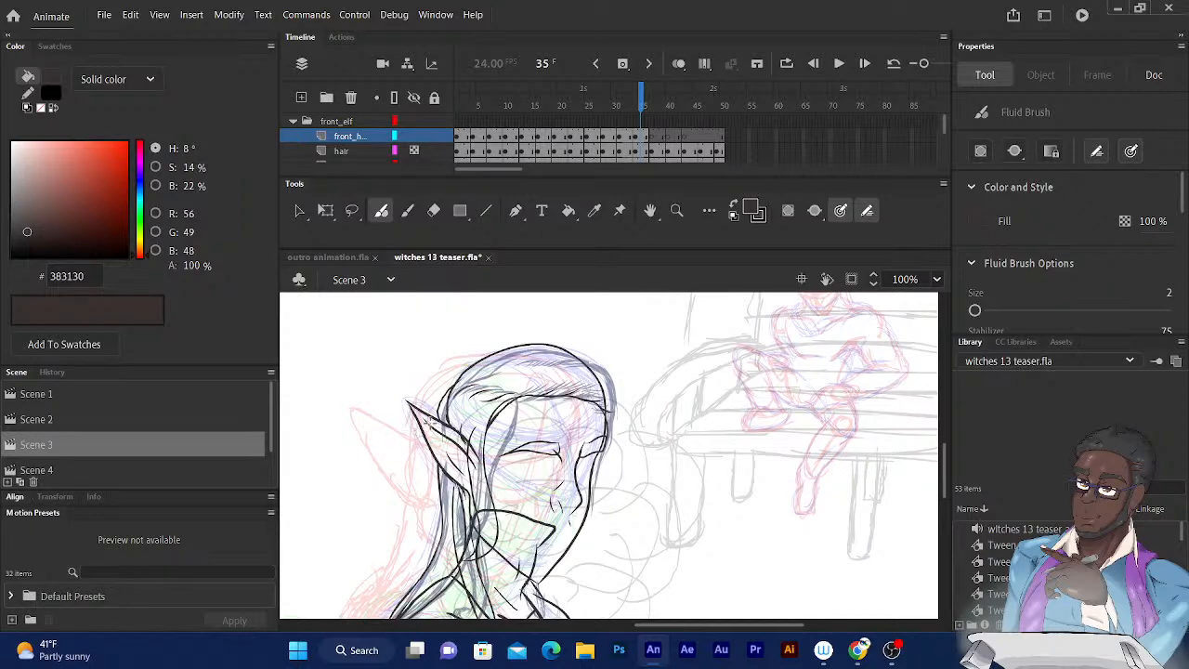
Ink the far-side hair edge from the crown past the brow to the cheek, and add a short strand line inside the crown.
left_click_drag(638, 97, 643, 98)
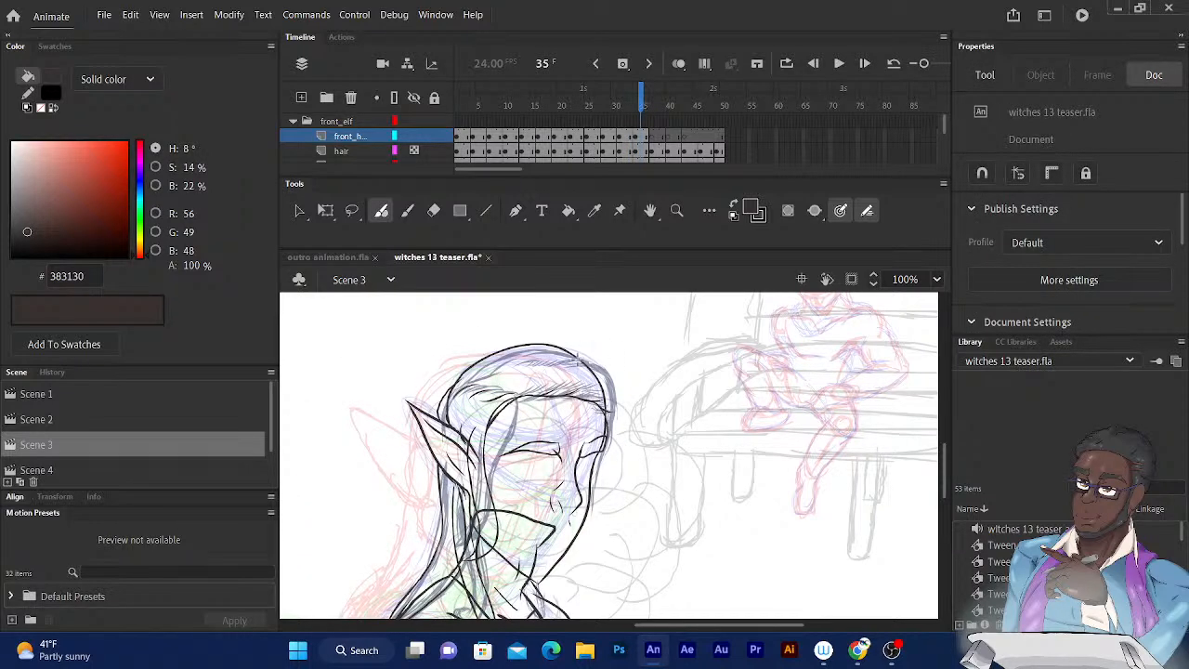
mouse_move(599, 371)
left_mouse_down()
mouse_move(621, 413)
mouse_move(618, 451)
mouse_move(596, 484)
left_mouse_up()
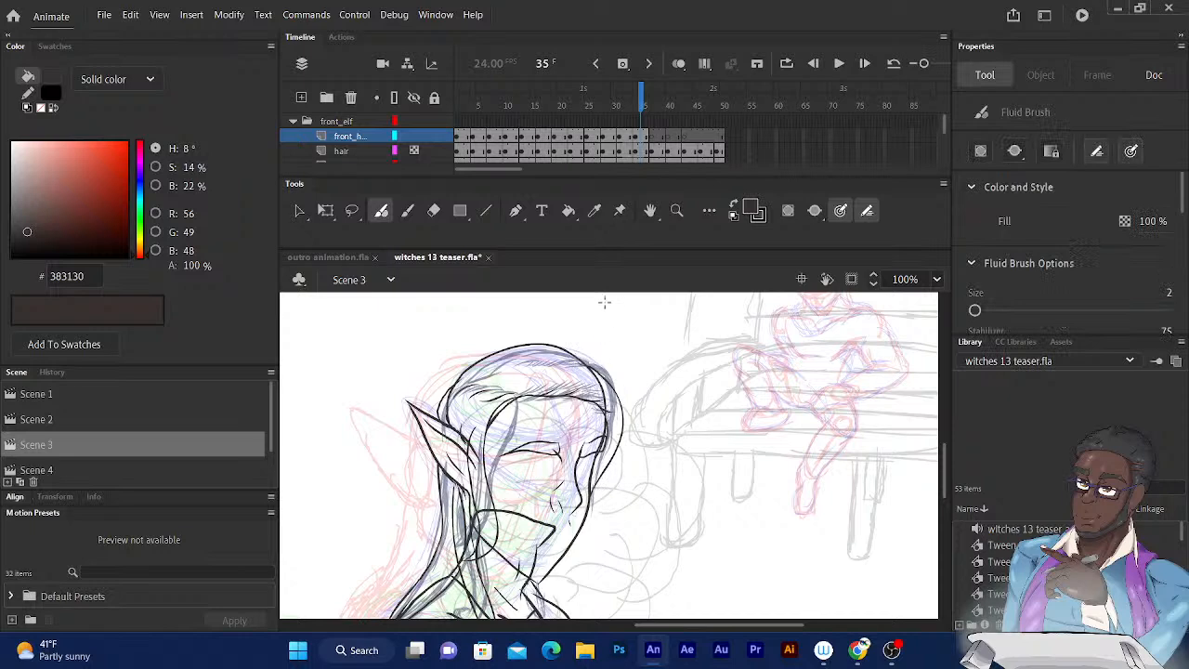
left_click(636, 97)
left_click(638, 102)
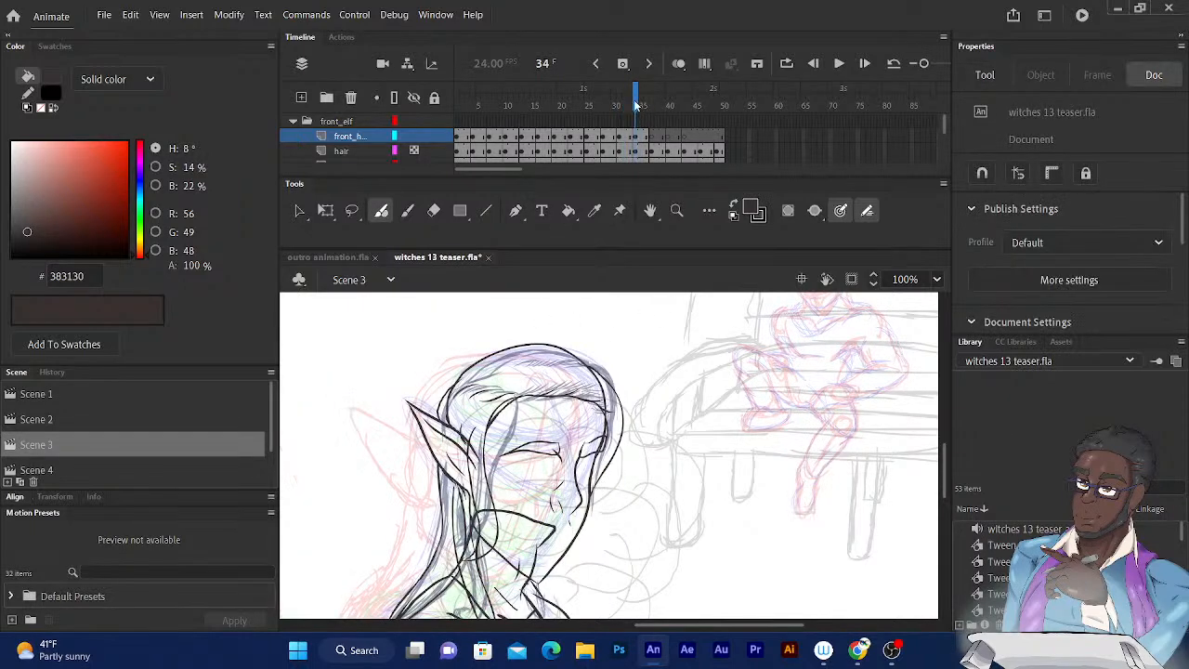
left_click(561, 375)
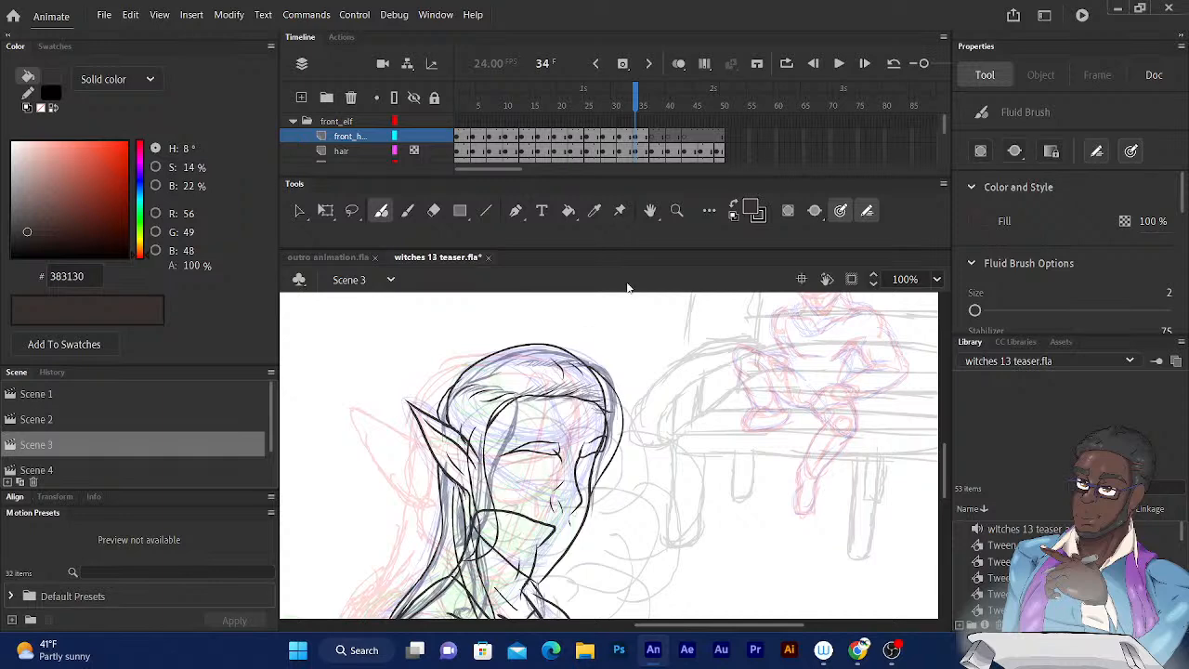
Ink the raised outer hair outline over the crown and down the back of the head on frame 34, using the preceding drawing as reference.
left_click(634, 99)
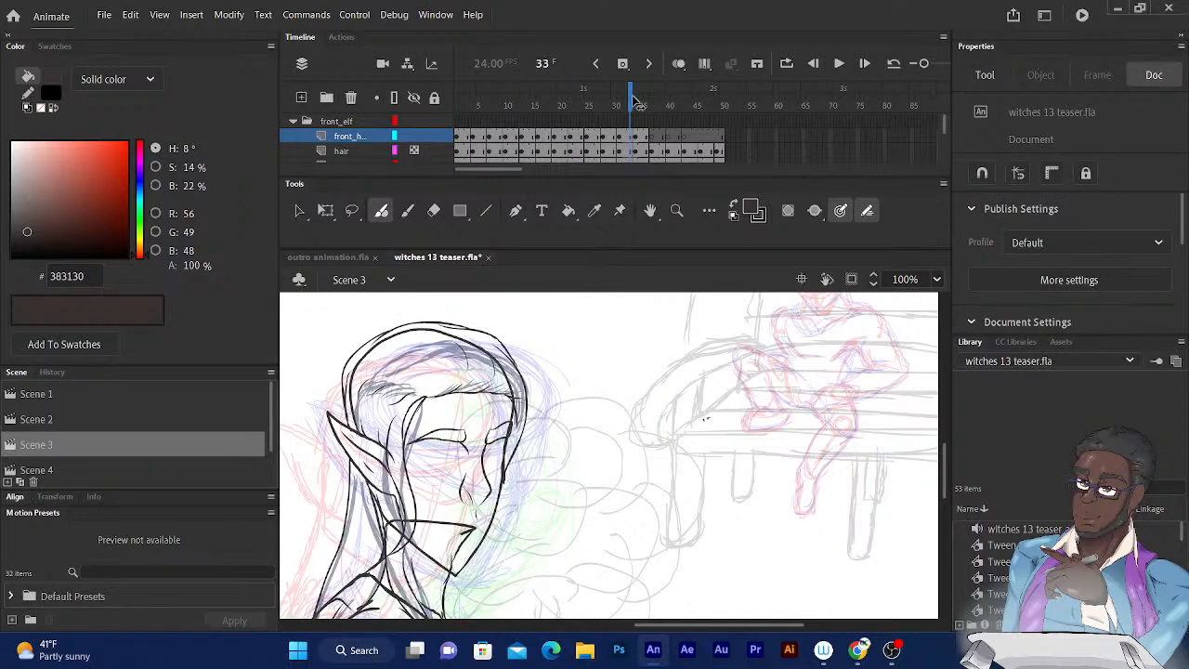
left_click(637, 100)
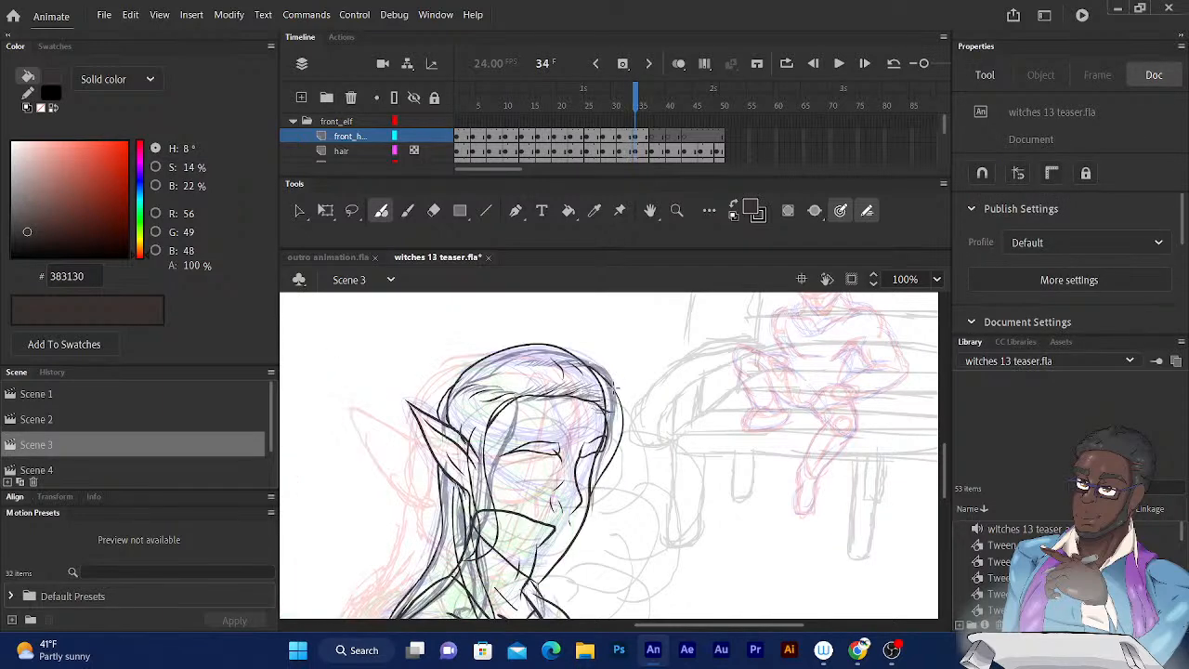
mouse_move(614, 388)
left_mouse_down()
mouse_move(558, 342)
mouse_move(531, 344)
left_mouse_up()
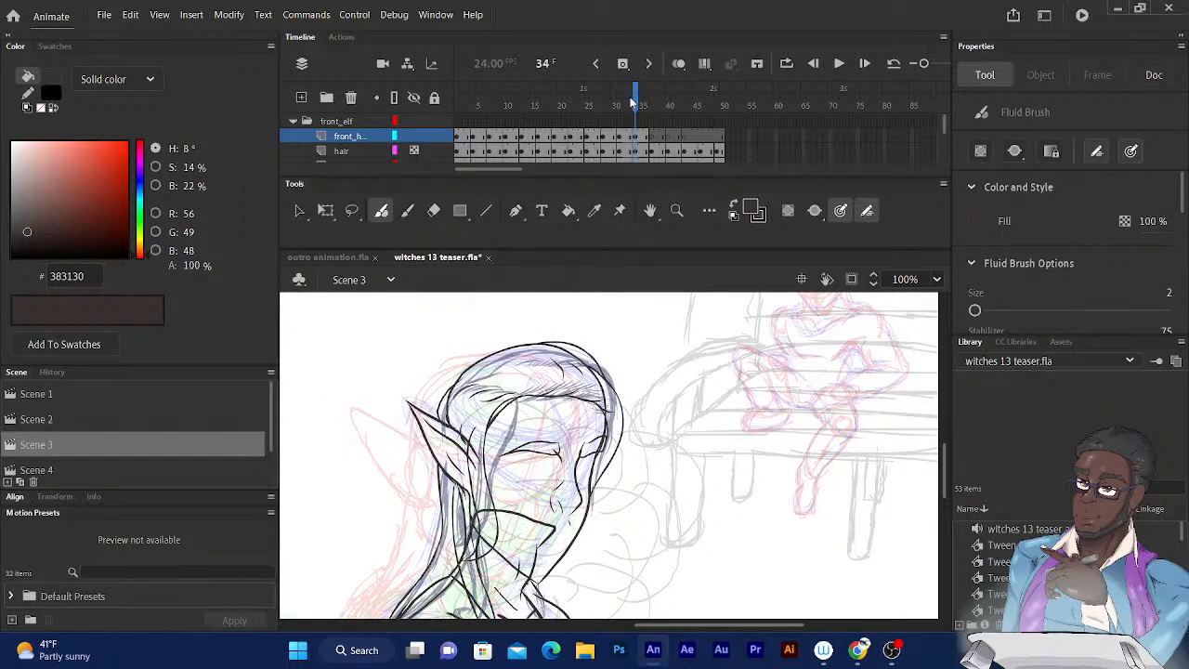
left_click(628, 99)
left_click(631, 99)
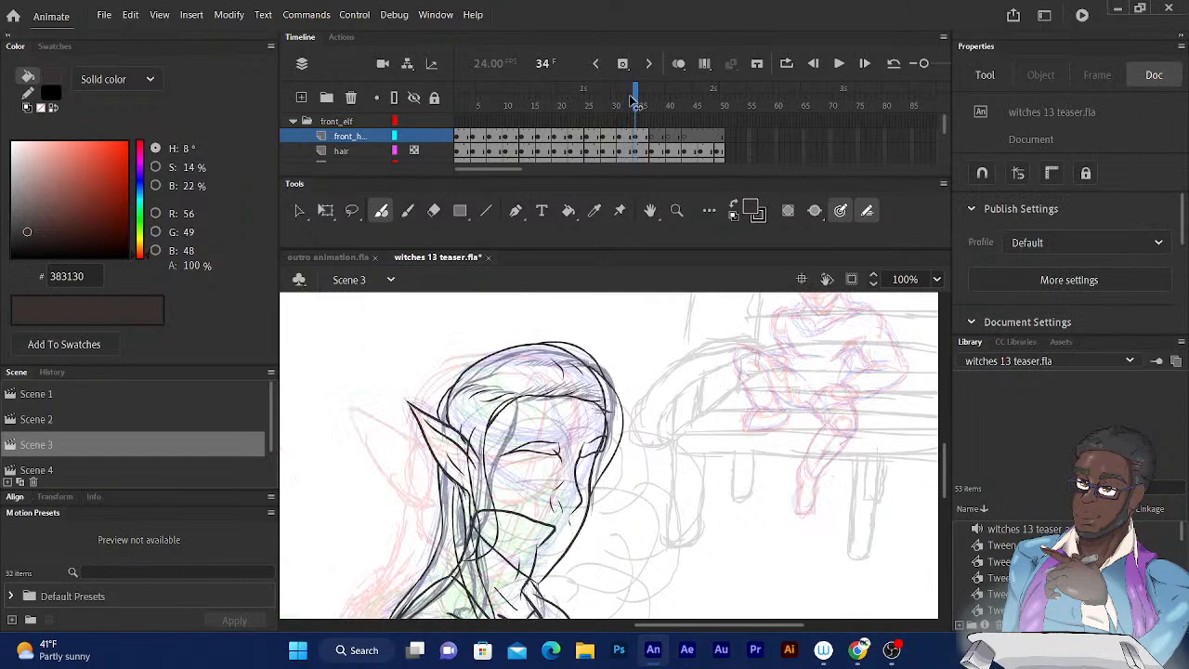
mouse_move(639, 102)
left_mouse_down()
mouse_move(629, 102)
mouse_move(639, 102)
left_mouse_up()
mouse_move(600, 368)
left_mouse_down()
mouse_move(609, 380)
mouse_move(563, 340)
mouse_move(509, 335)
left_mouse_up()
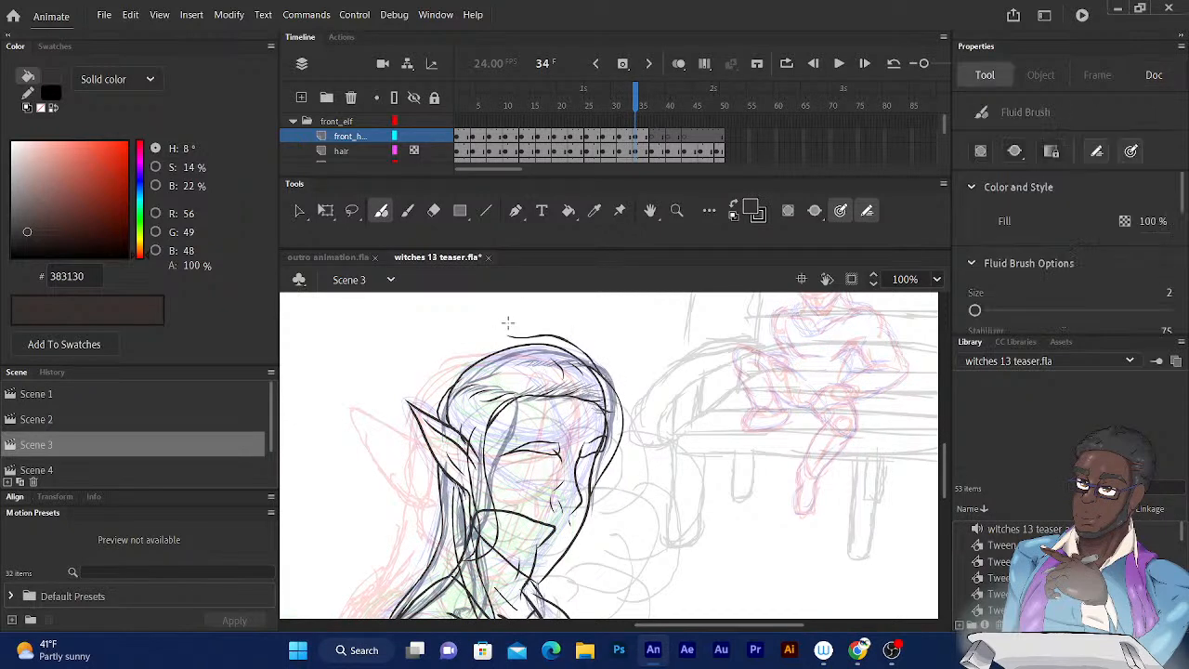
left_click(636, 100)
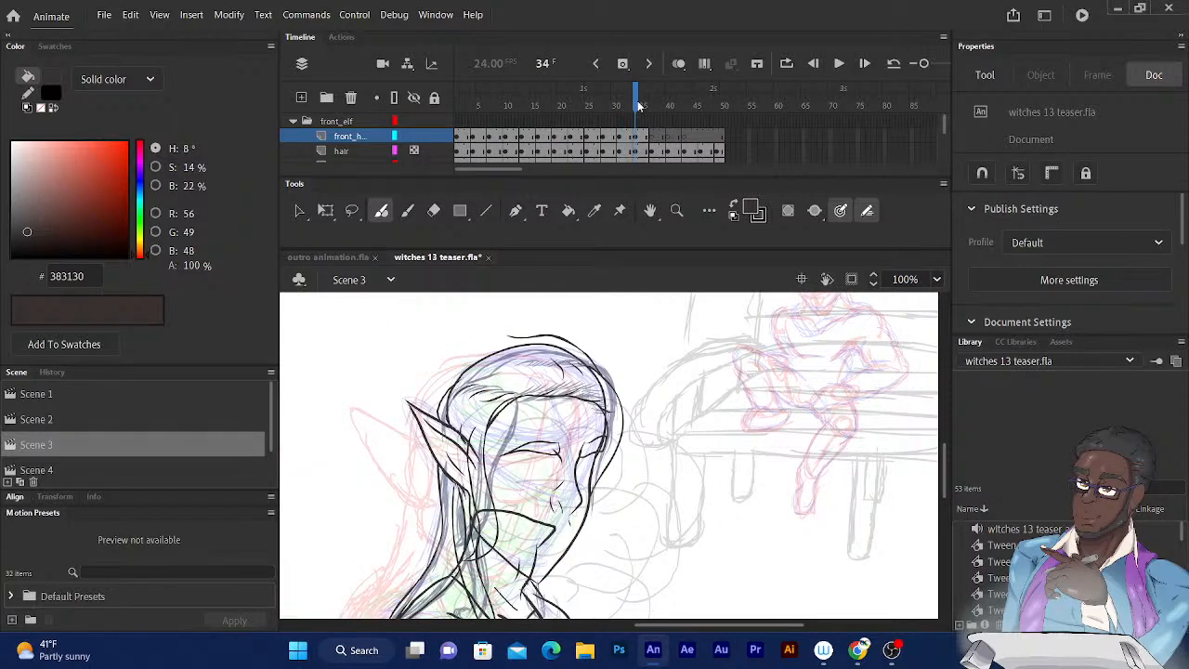
mouse_move(543, 335)
left_mouse_down()
mouse_move(509, 335)
mouse_move(465, 360)
mouse_move(473, 351)
mouse_move(437, 416)
left_mouse_up()
mouse_move(531, 388)
left_mouse_down()
mouse_move(556, 281)
mouse_move(522, 330)
left_mouse_up()
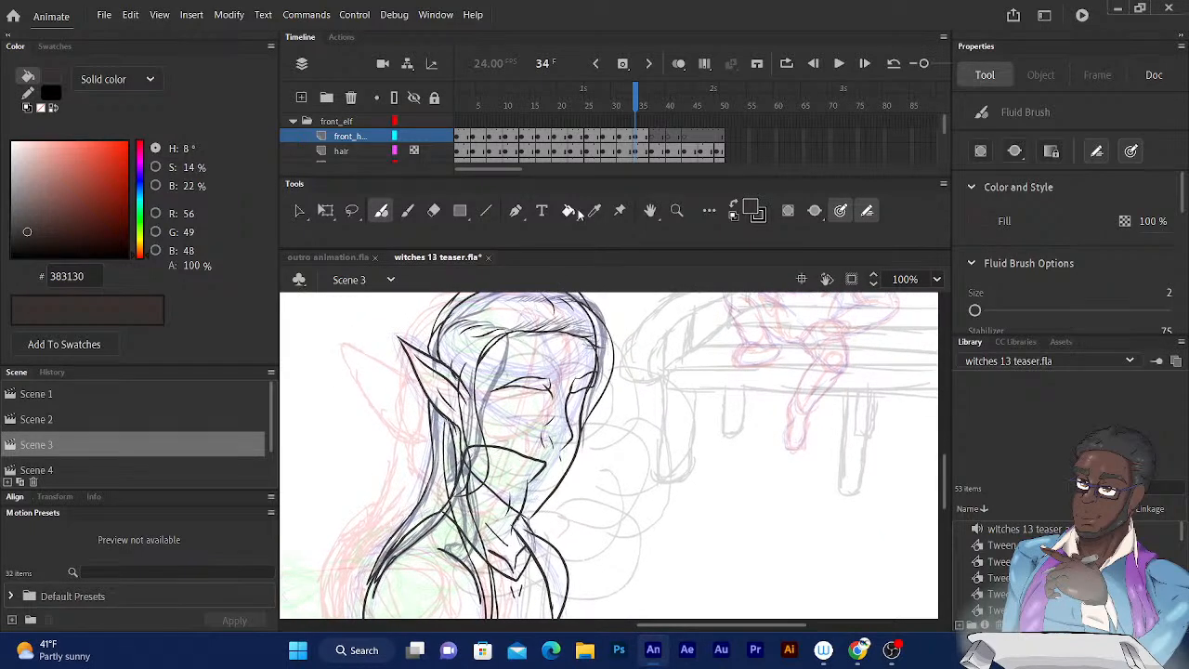
Ink the front edge of the hair lock before the elf's ear on frame 37, running down past the jaw, at brush size 3.
left_click(638, 96)
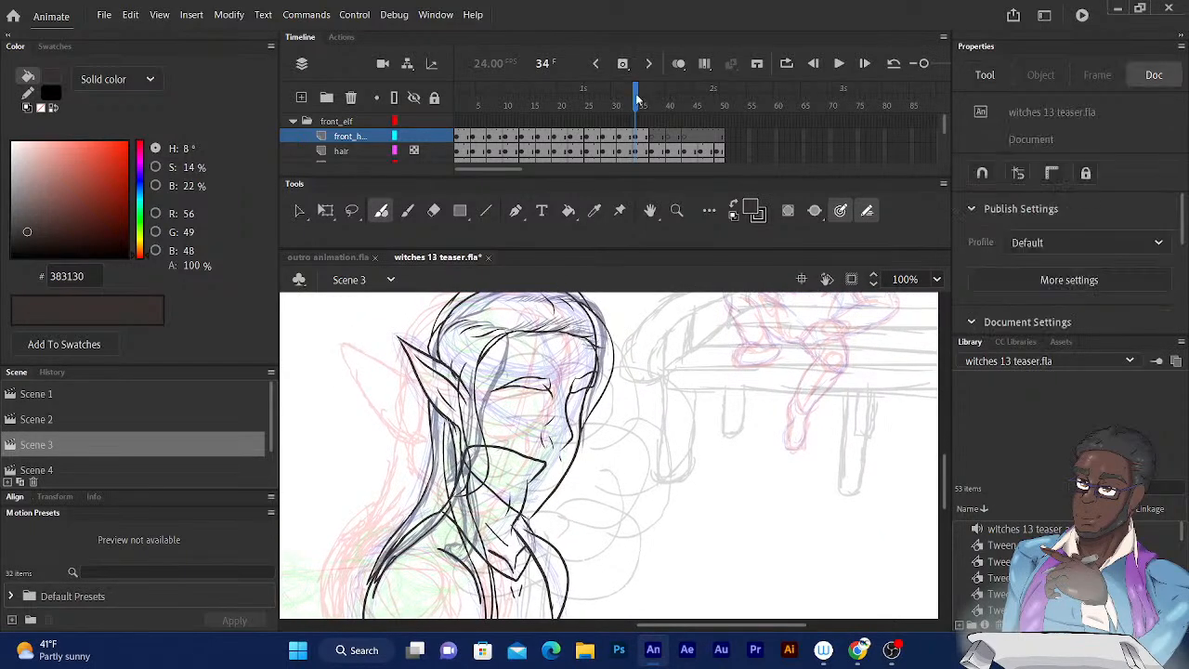
key("comma")
key("period")
key("period")
key("period")
key("period")
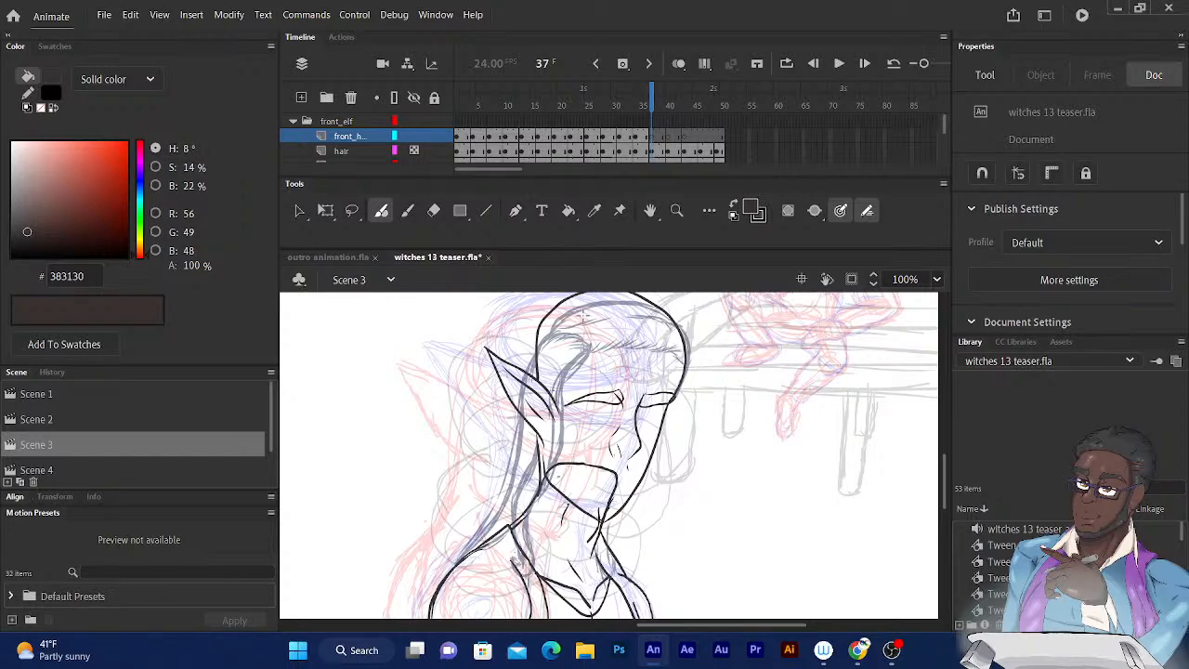
left_click(650, 91)
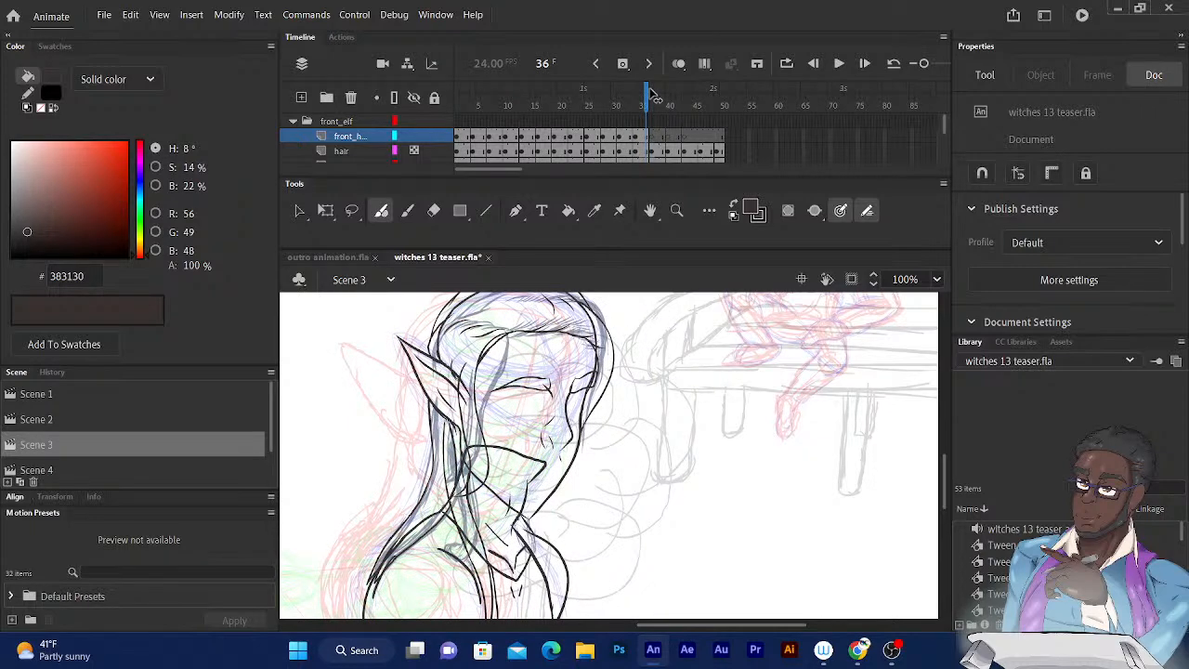
left_click(653, 93)
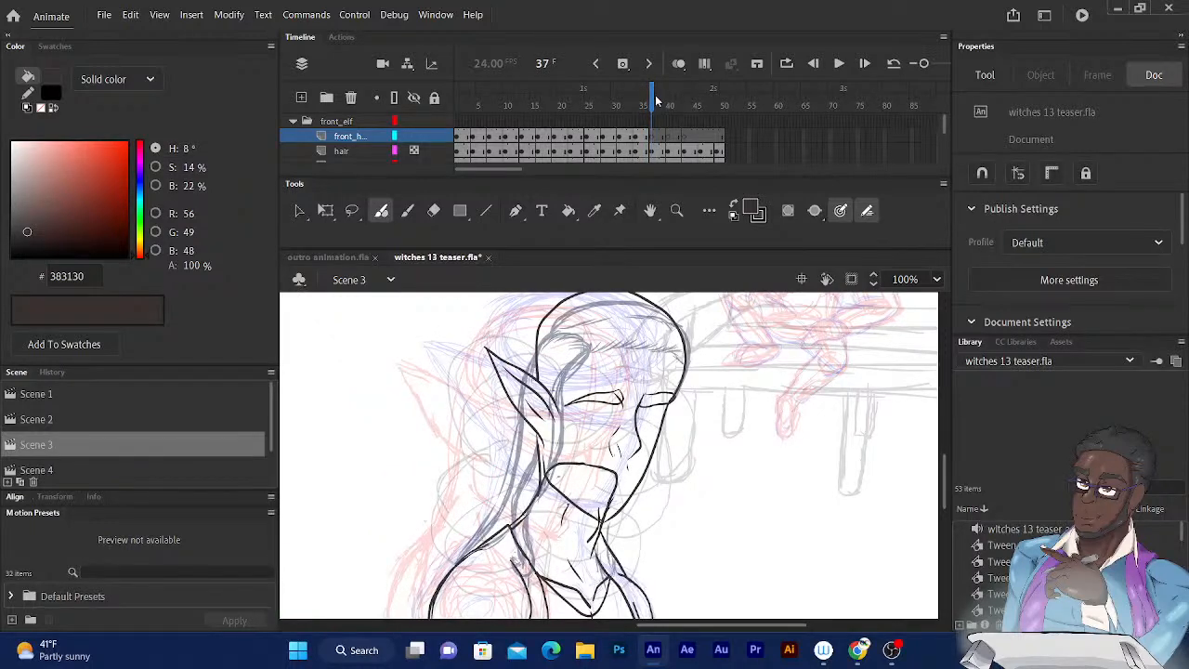
left_click_drag(591, 347, 548, 506)
left_click_drag(562, 397, 545, 419)
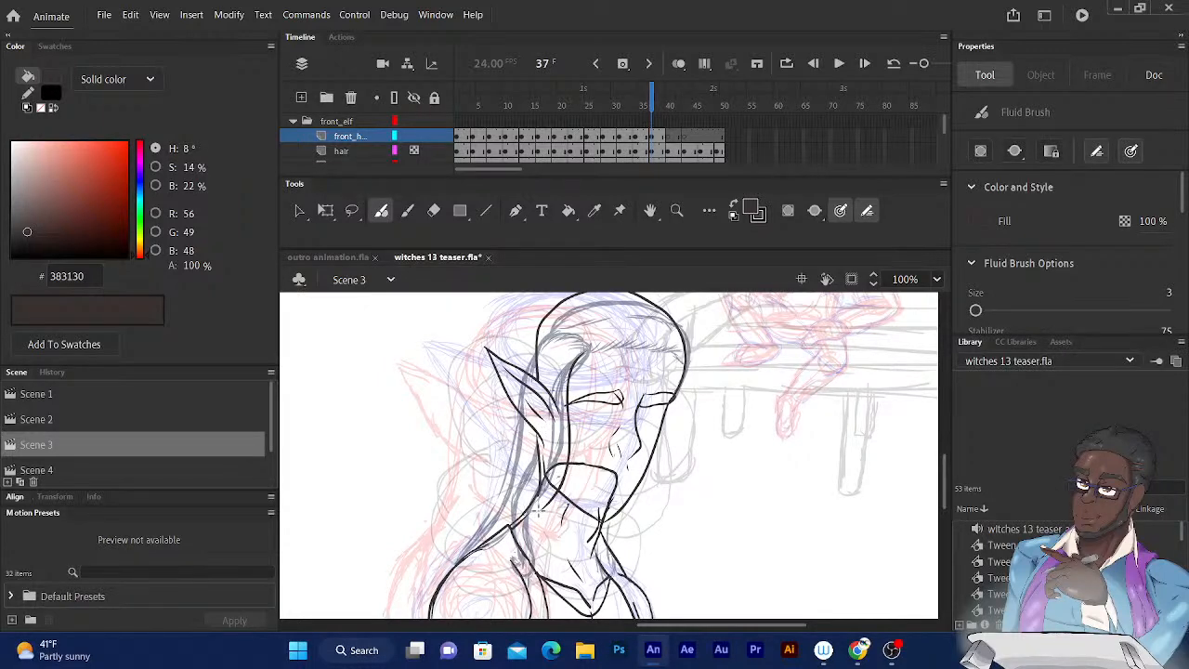
Ink the rear edge and the upper curl of the ear-side hair lock on frame 37, up to the hairline.
mouse_move(546, 506)
left_mouse_down()
mouse_move(548, 370)
mouse_move(558, 344)
mouse_move(584, 357)
left_mouse_up()
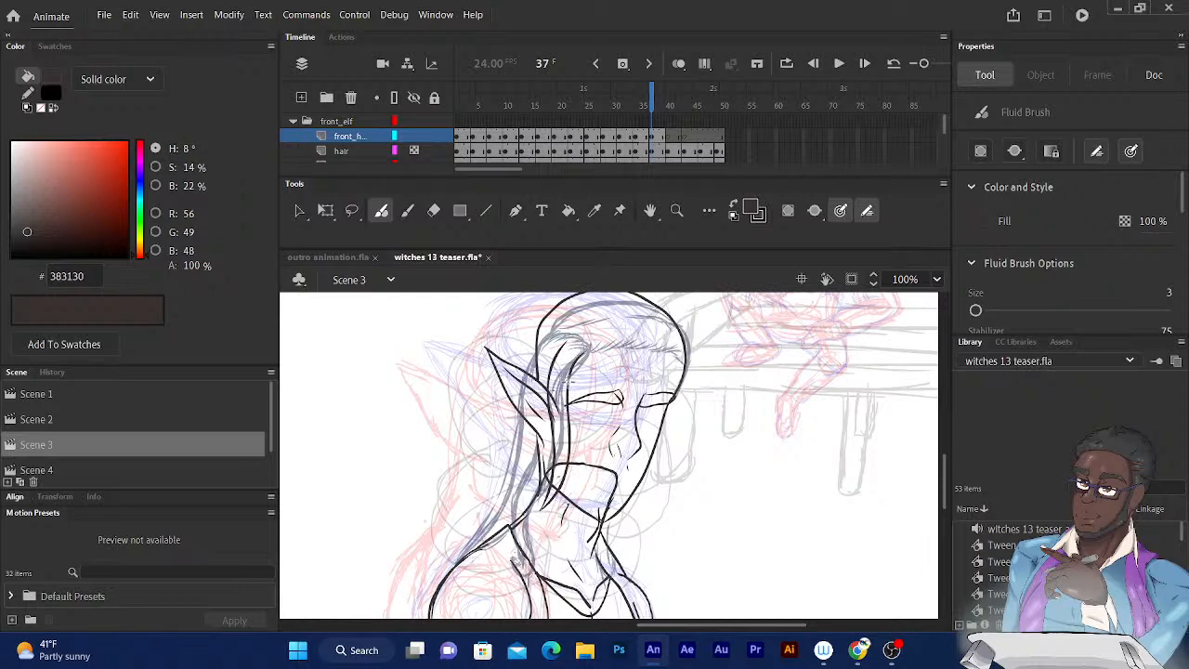
mouse_move(568, 383)
left_mouse_down()
mouse_move(571, 360)
mouse_move(598, 342)
left_mouse_up()
left_click(644, 105)
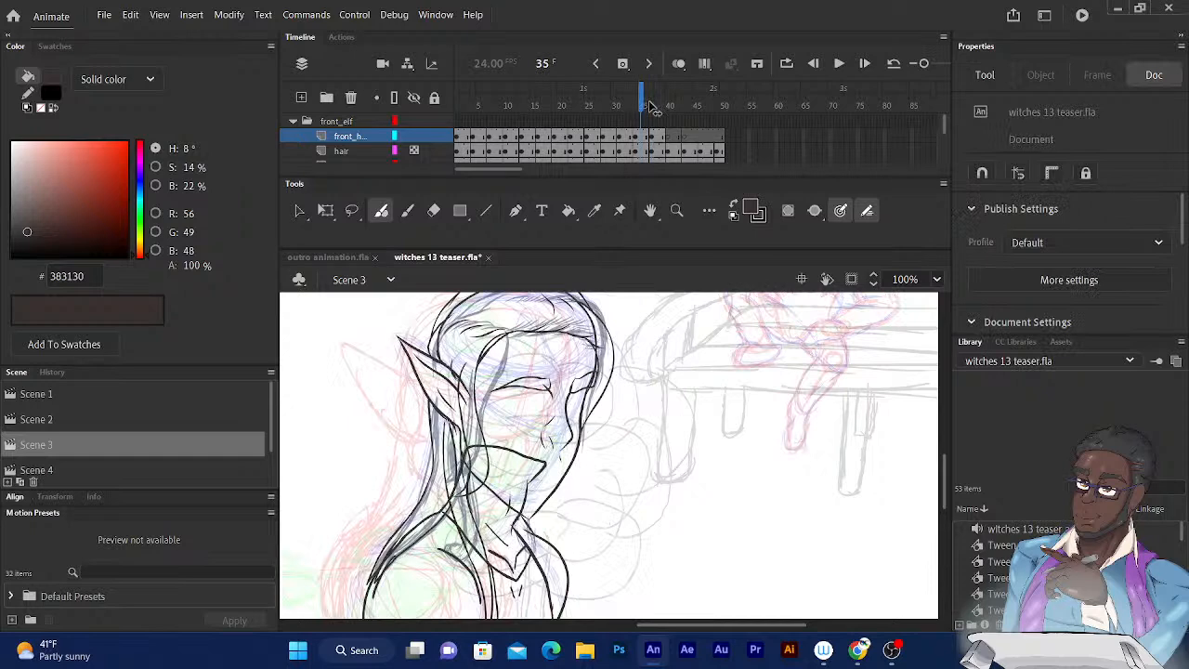
Touch up the upper curl of the ear-side hair lock at the hairline on frame 37.
left_click(654, 107)
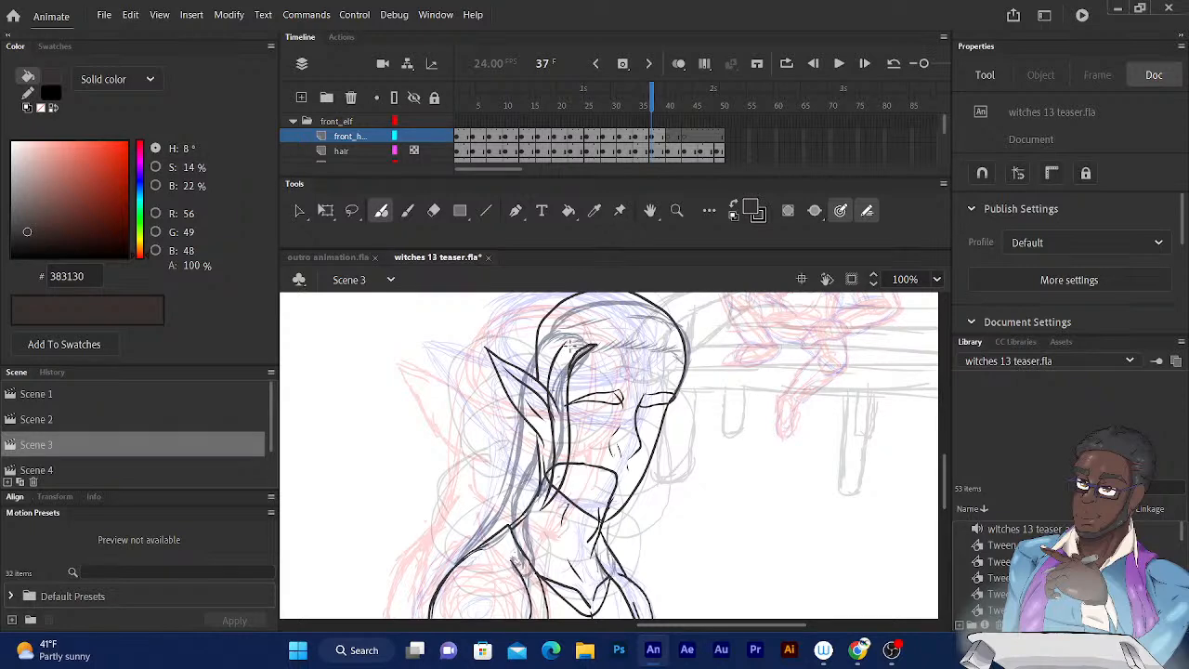
left_click_drag(591, 338, 564, 346)
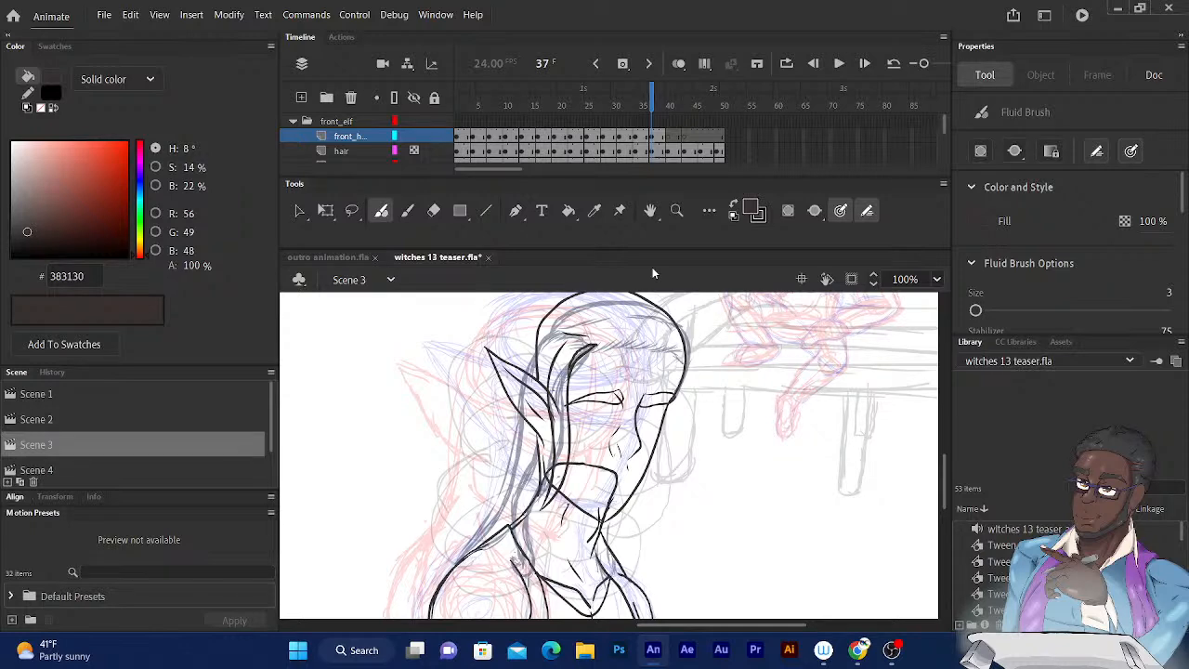
left_click_drag(559, 406, 528, 292)
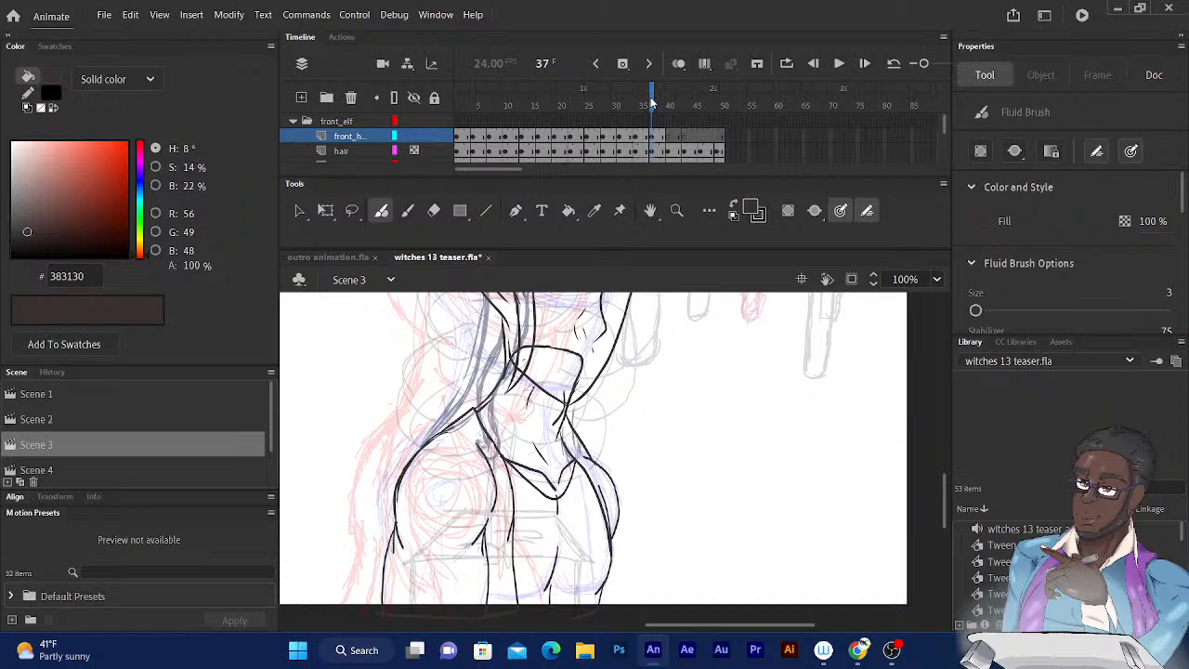
Compare frame 38 with its preceding frames and turn on onion skinning for the selected range around frame 38.
left_click_drag(651, 102, 657, 97)
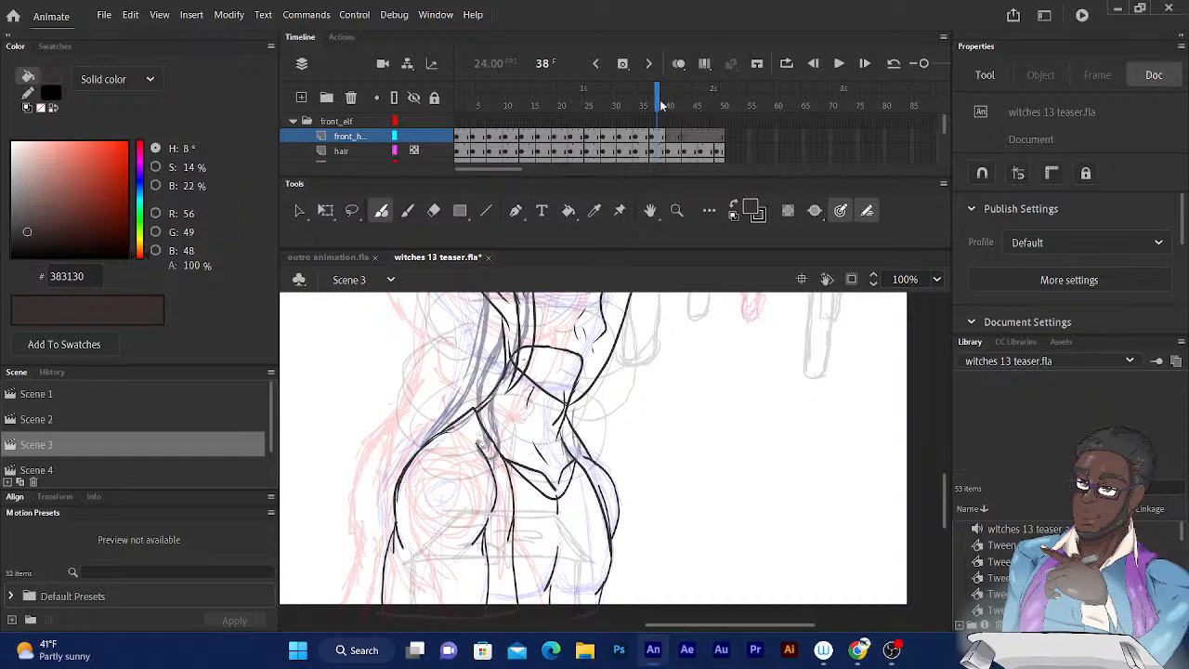
key("comma")
key("comma")
key("comma")
key("period")
key("period")
key("period")
left_click(679, 63)
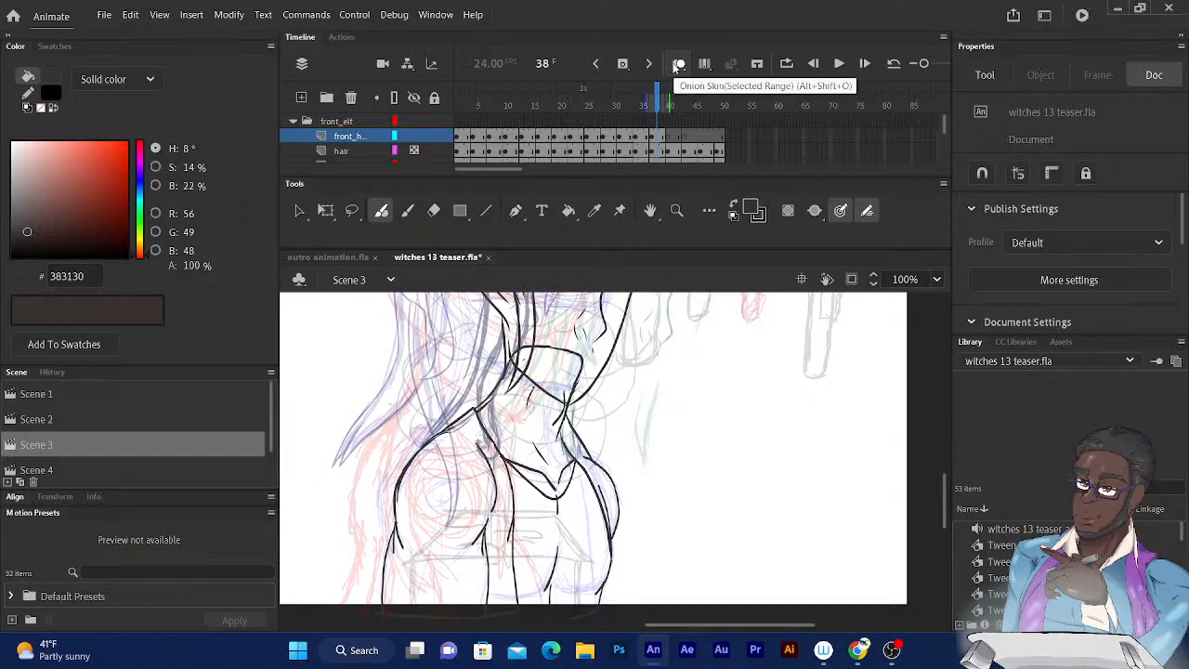
left_click(678, 65)
left_click(679, 65)
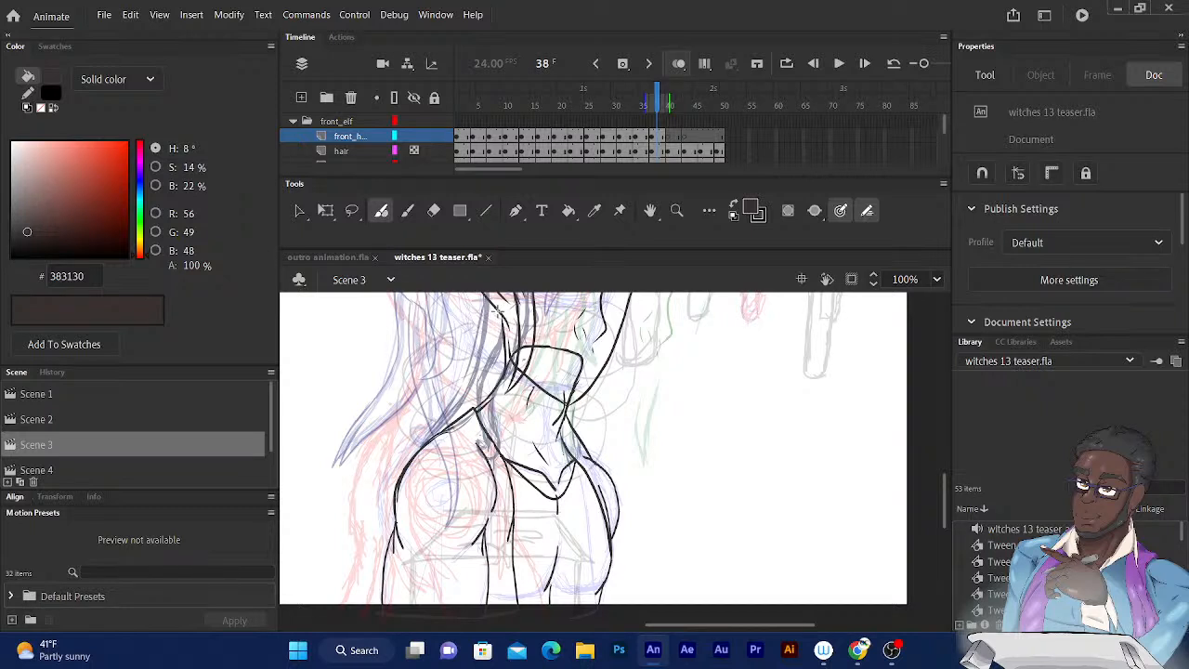
Ink both edges of the long lock hanging from behind the elf's ear down the chest, plus the hair edge meeting the shoulder.
left_click_drag(497, 311, 496, 545)
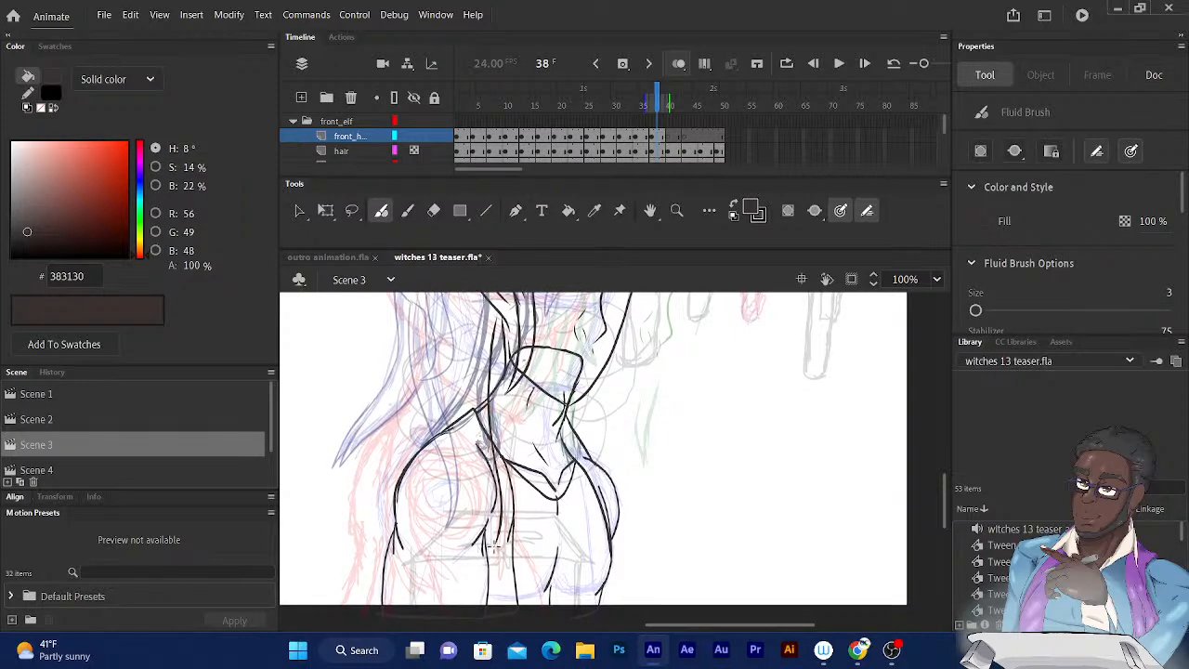
mouse_move(501, 541)
left_mouse_down()
mouse_move(513, 443)
mouse_move(498, 315)
left_mouse_up()
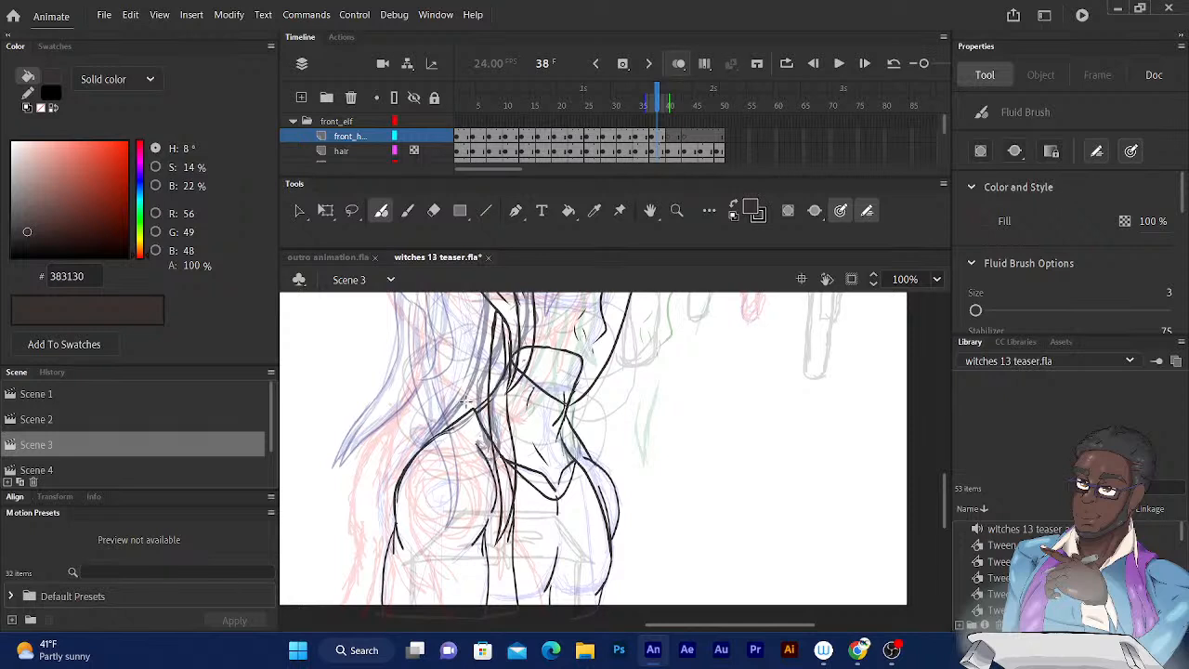
mouse_move(455, 414)
left_mouse_down()
mouse_move(428, 441)
mouse_move(485, 398)
left_mouse_up()
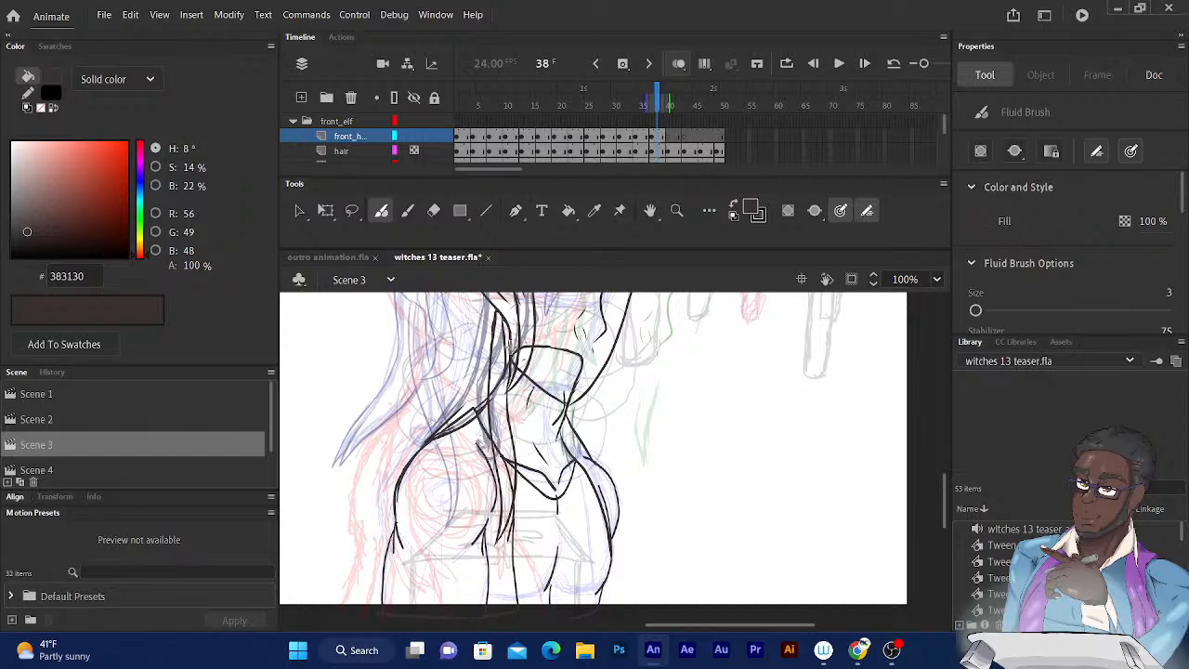
Ink the short hair edge above the elf's ear and the back hair strands running from behind the ear to the shoulder.
scroll(567, 334, "up", 2)
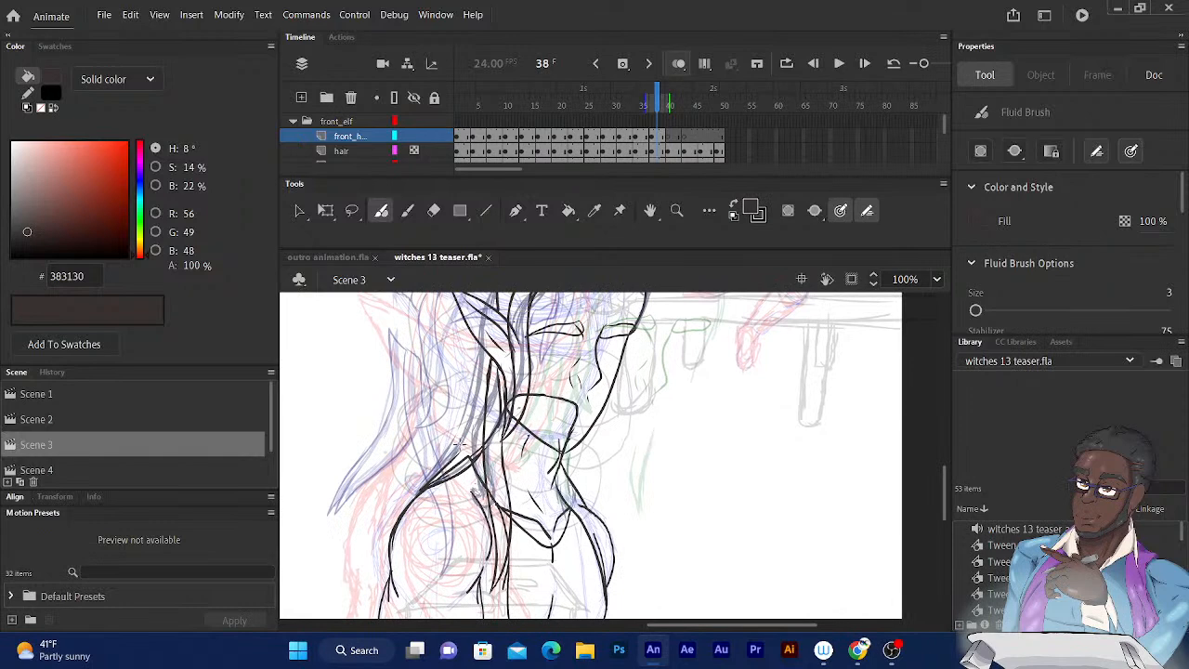
scroll(555, 309, "up", 3)
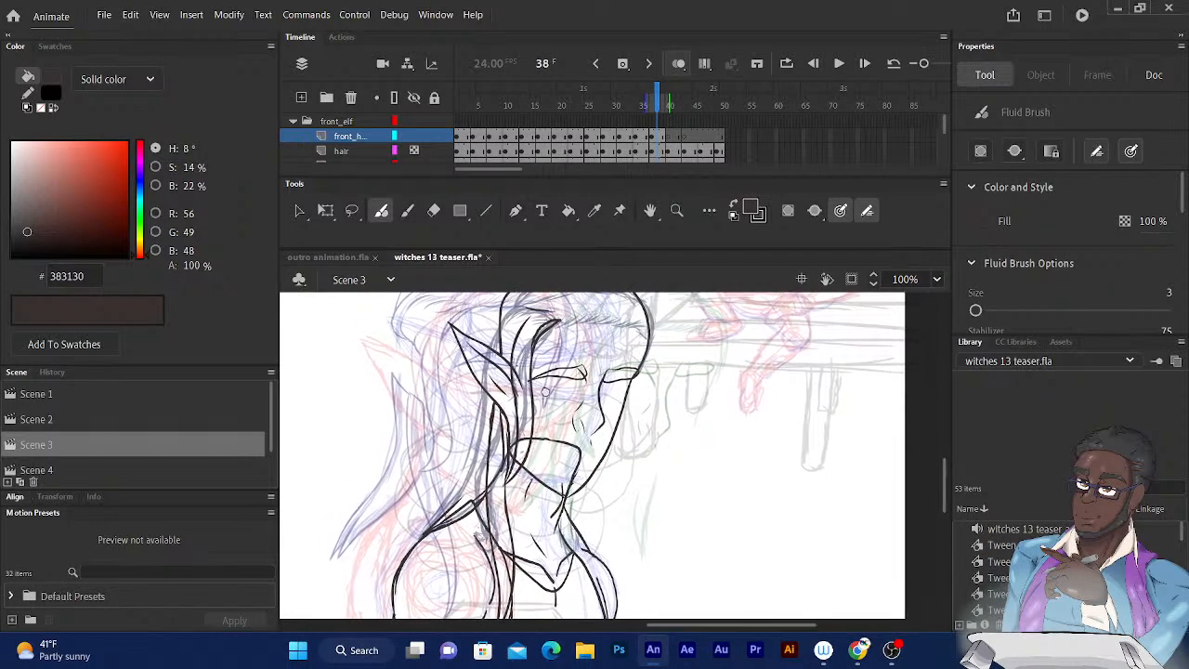
scroll(546, 390, "up", 4)
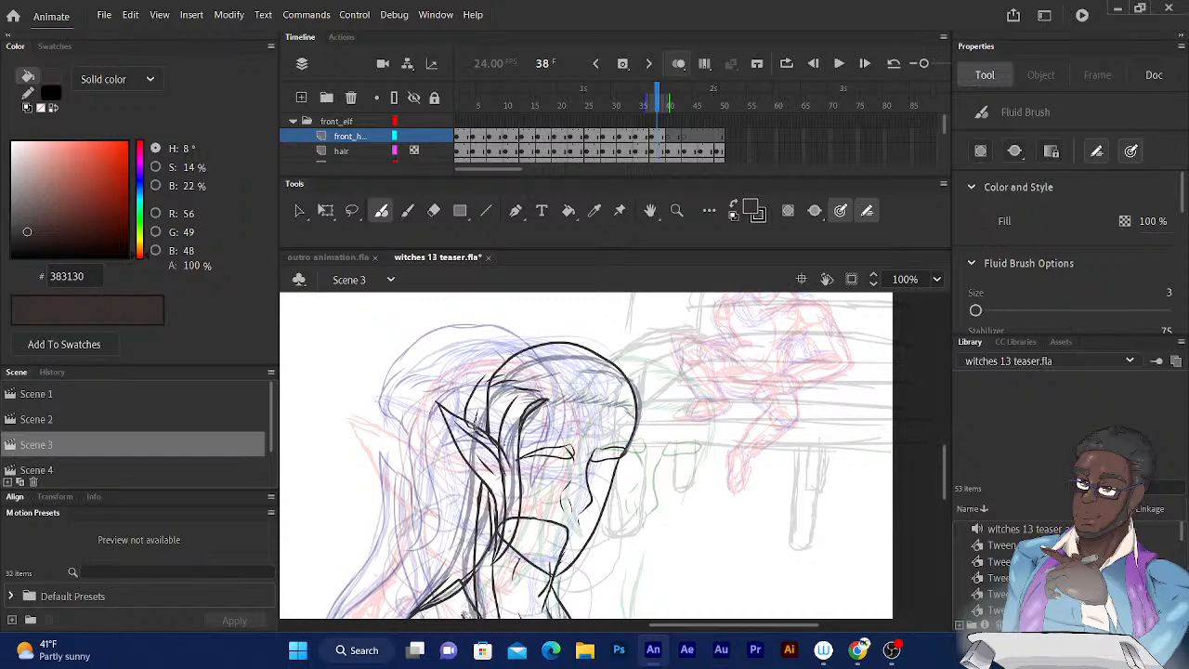
left_click_drag(480, 319, 495, 281)
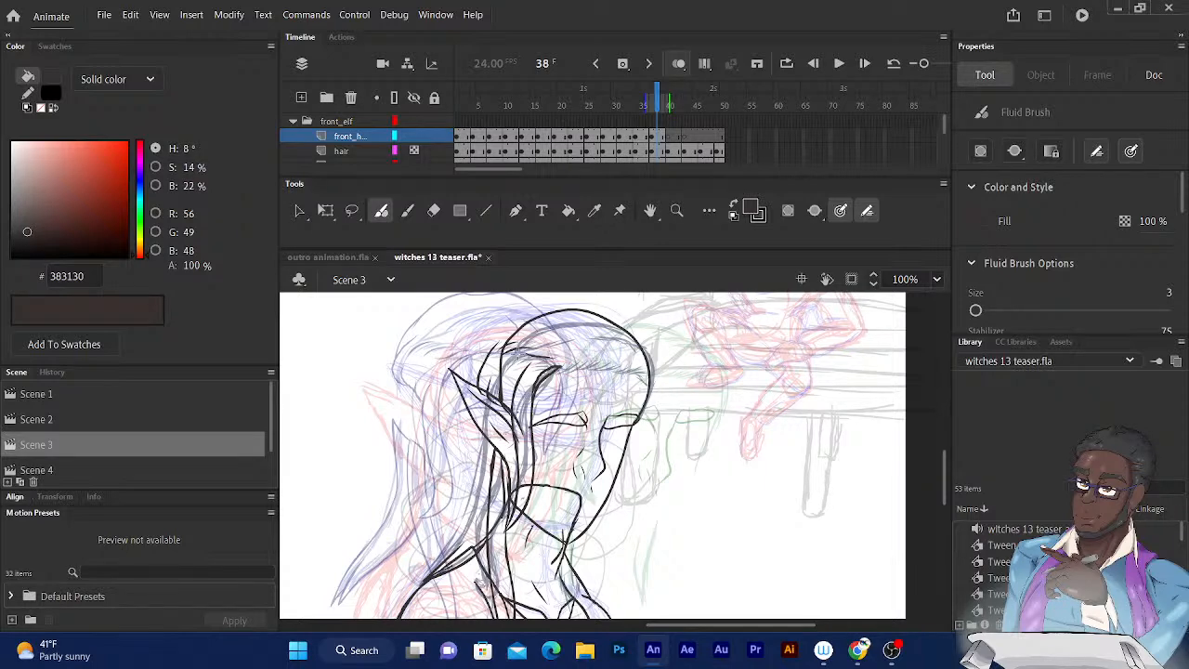
left_click_drag(479, 380, 480, 365)
mouse_move(496, 451)
left_mouse_down()
mouse_move(477, 440)
mouse_move(470, 527)
left_mouse_up()
left_click_drag(471, 494, 420, 580)
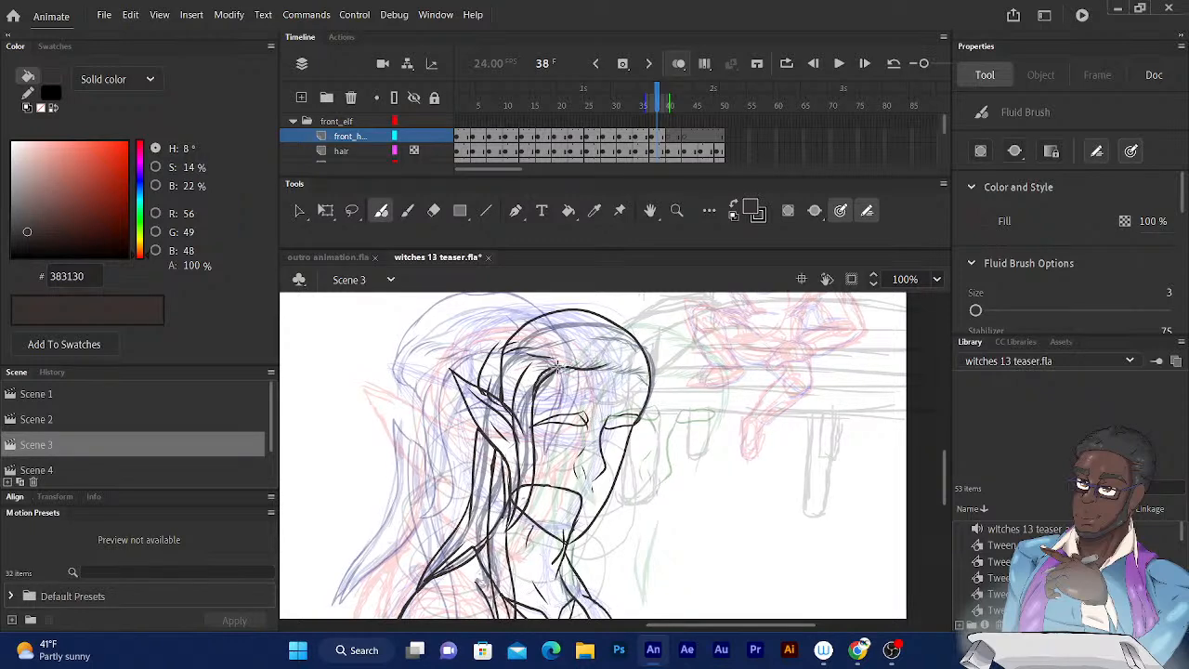
Ink the hairline from the ear-side lock across the forehead and down the far temple on frame 38.
left_click_drag(557, 367, 589, 369)
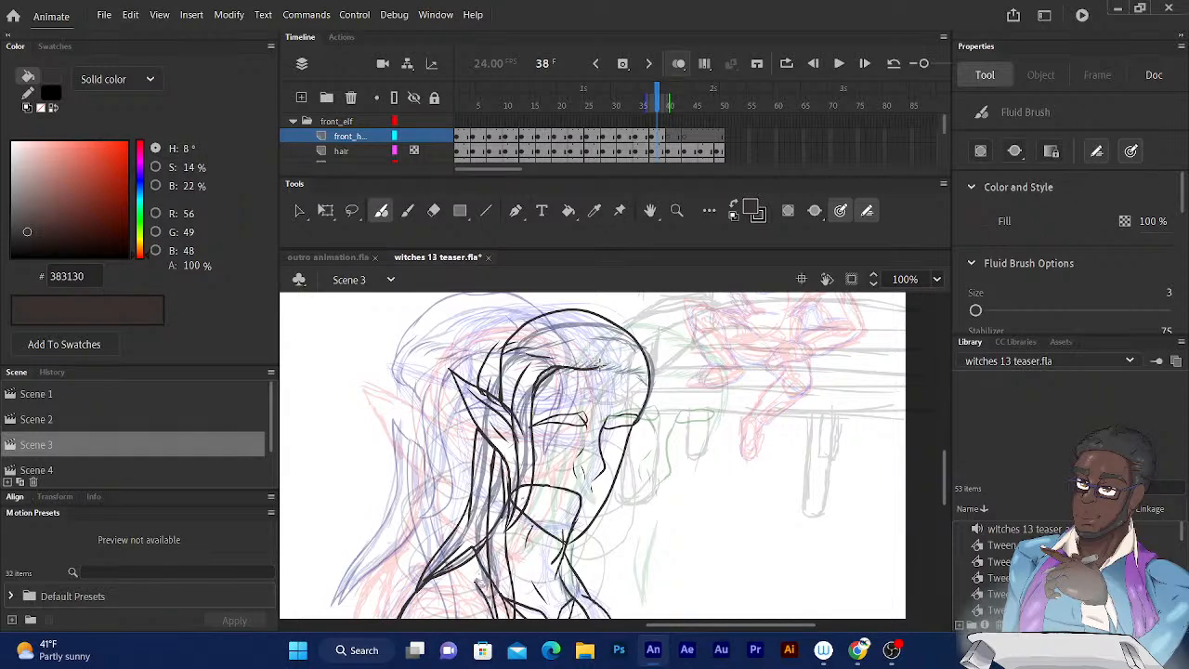
mouse_move(562, 367)
left_mouse_down()
mouse_move(602, 370)
mouse_move(553, 365)
mouse_move(594, 360)
mouse_move(568, 364)
mouse_move(650, 383)
left_mouse_up()
mouse_move(653, 375)
left_mouse_down()
mouse_move(662, 390)
mouse_move(637, 381)
mouse_move(656, 403)
mouse_move(639, 434)
left_mouse_up()
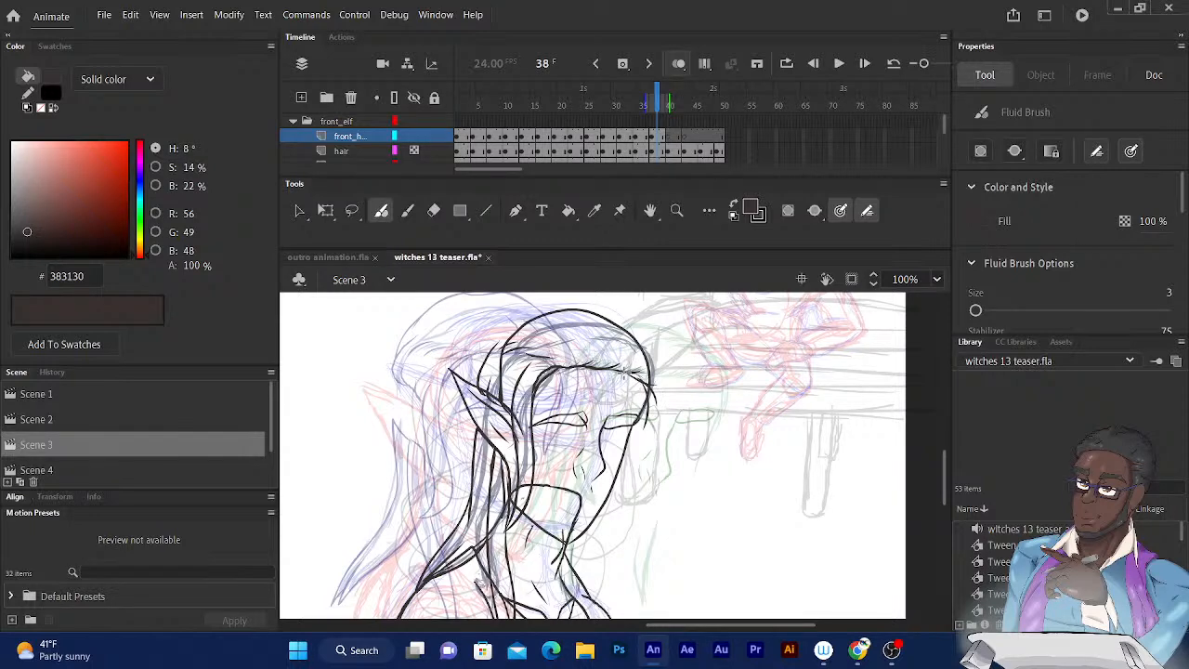
Ink a short strand inside the crown and the far-side hair from the crown past the brow to the cheek, using the preceding frame as reference.
left_click(655, 105)
key("comma")
left_click(657, 105)
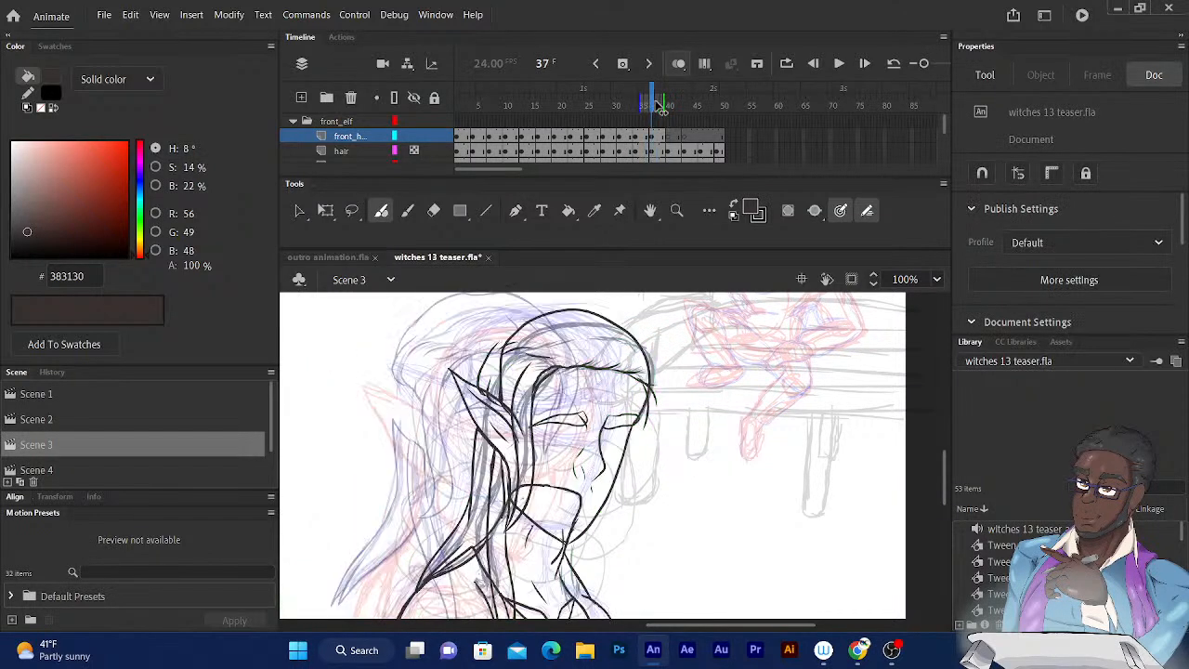
left_click(585, 325)
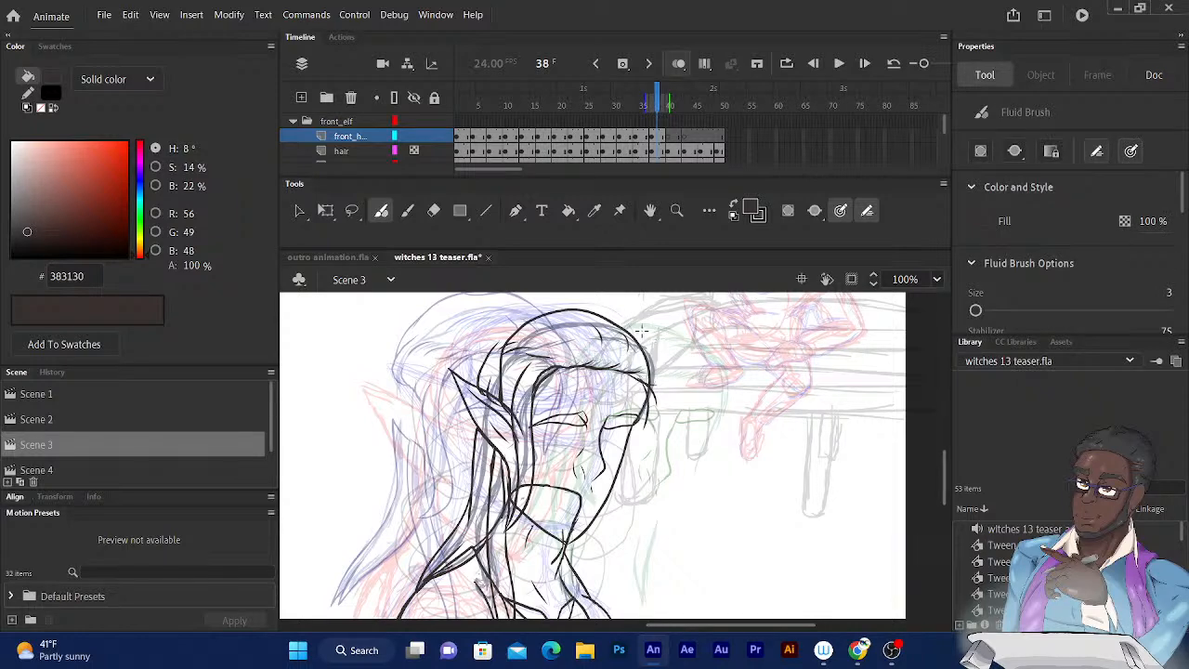
mouse_move(643, 341)
left_mouse_down()
mouse_move(660, 408)
mouse_move(628, 451)
left_mouse_up()
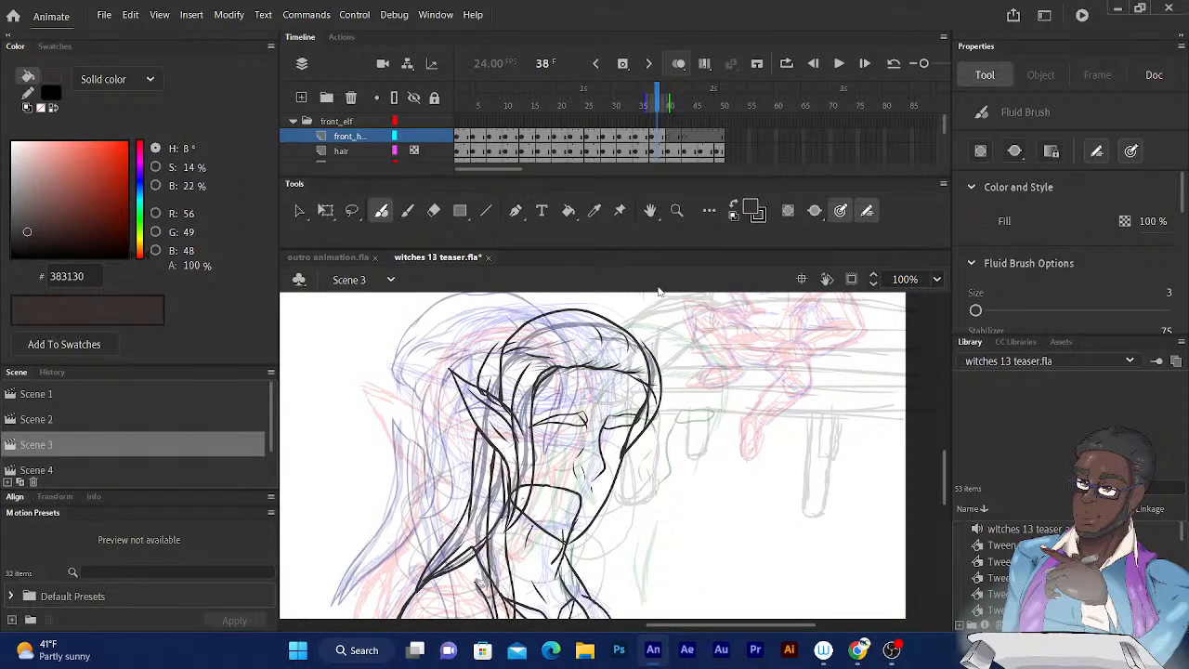
key("ctrl+z")
mouse_move(644, 347)
left_mouse_down()
mouse_move(665, 414)
mouse_move(619, 472)
left_mouse_up()
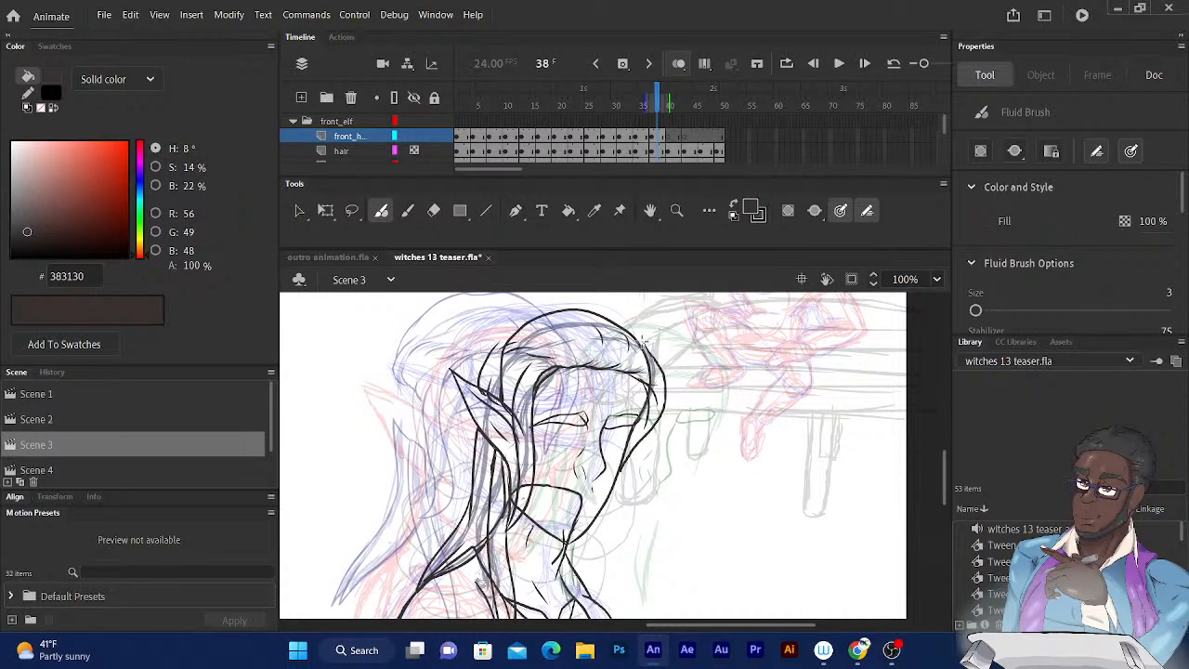
left_click_drag(642, 342, 649, 388)
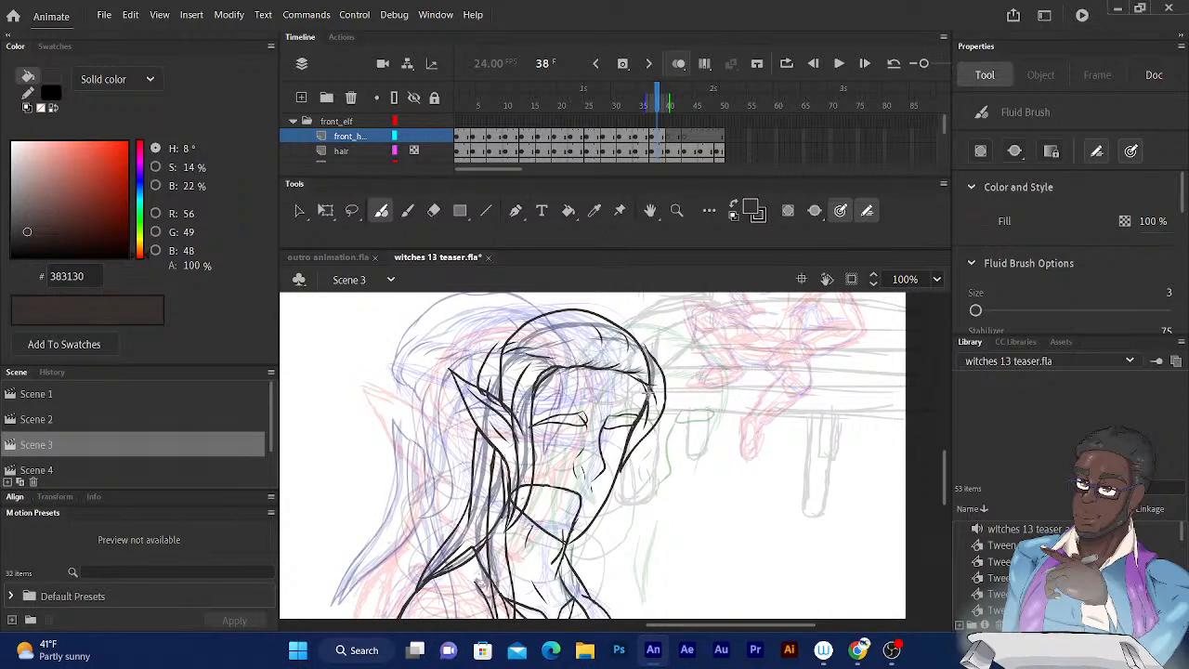
Ink the raised outer hair outline over the crown and down the back of the head to the ear on frame 38.
mouse_move(592, 307)
left_mouse_down()
mouse_move(643, 331)
mouse_move(657, 355)
left_mouse_up()
left_click_drag(671, 421, 709, 448)
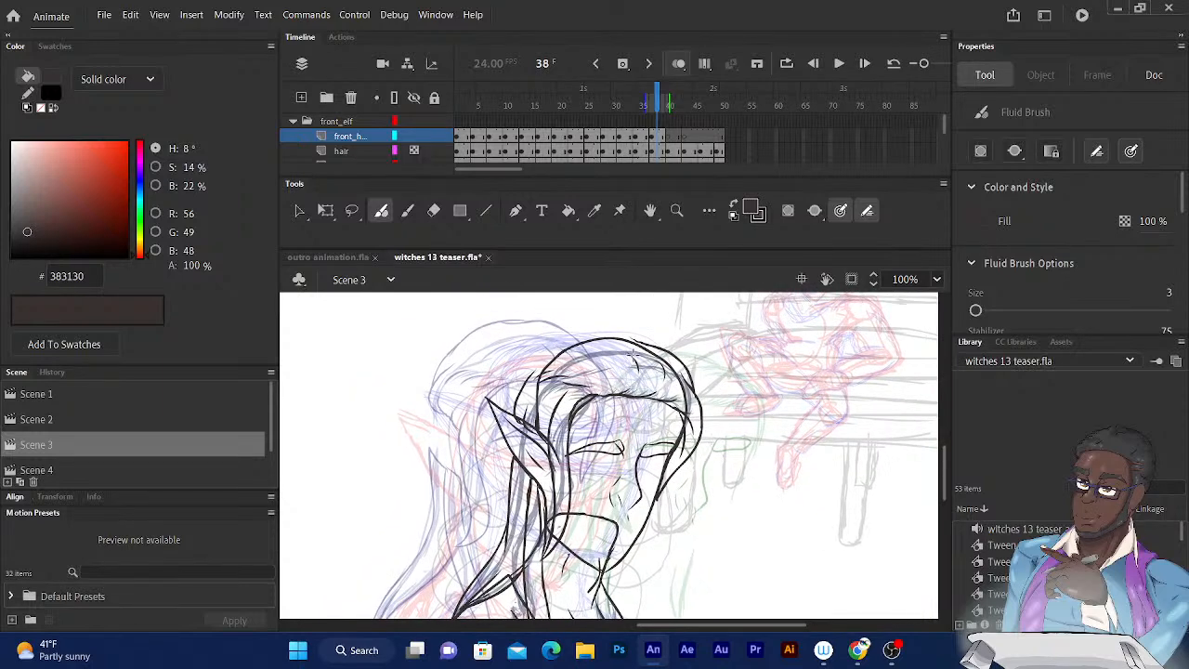
mouse_move(648, 341)
left_mouse_down()
mouse_move(656, 348)
mouse_move(566, 339)
mouse_move(529, 386)
left_mouse_up()
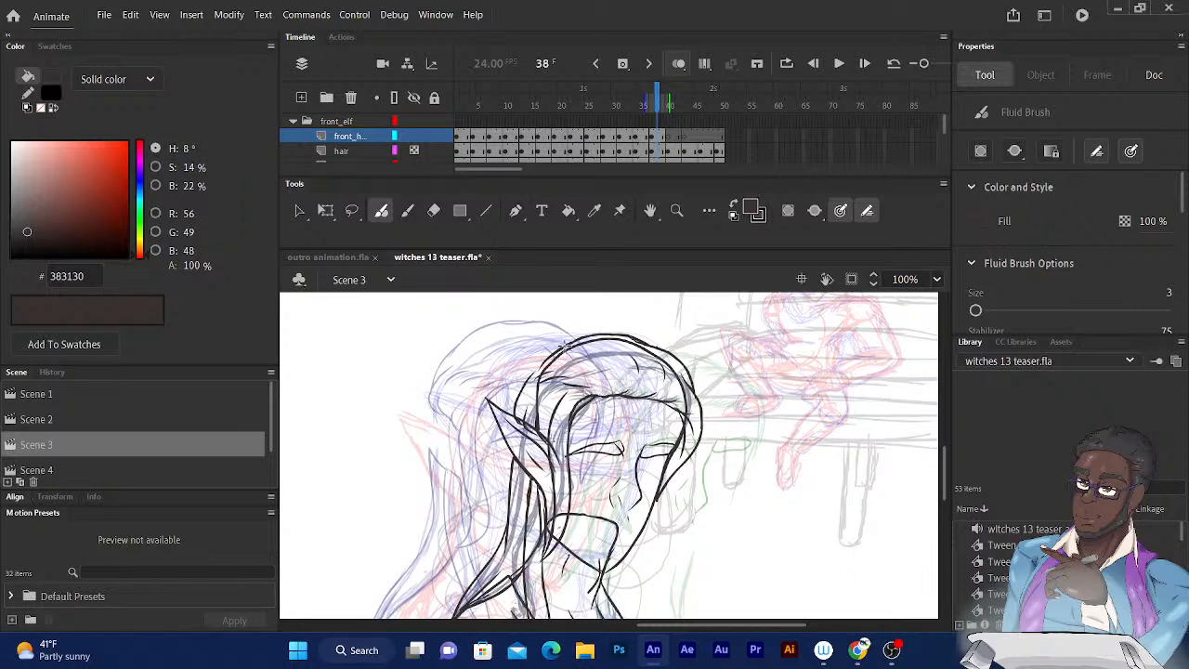
left_click_drag(563, 344, 517, 399)
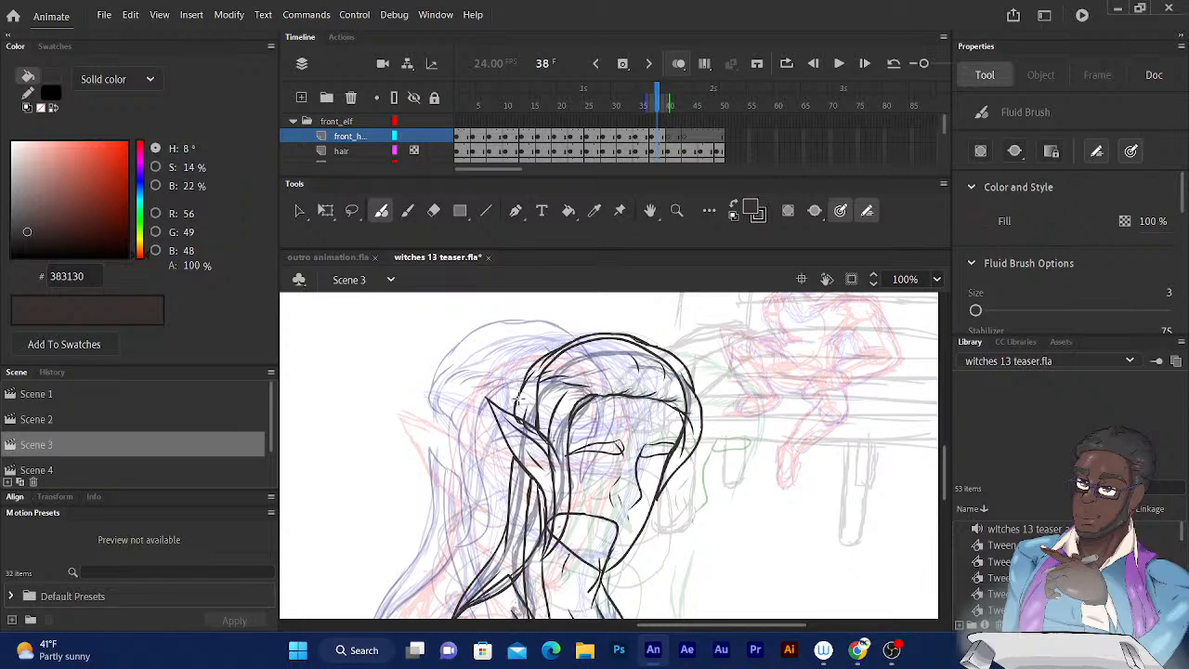
scroll(520, 408, "down", 6)
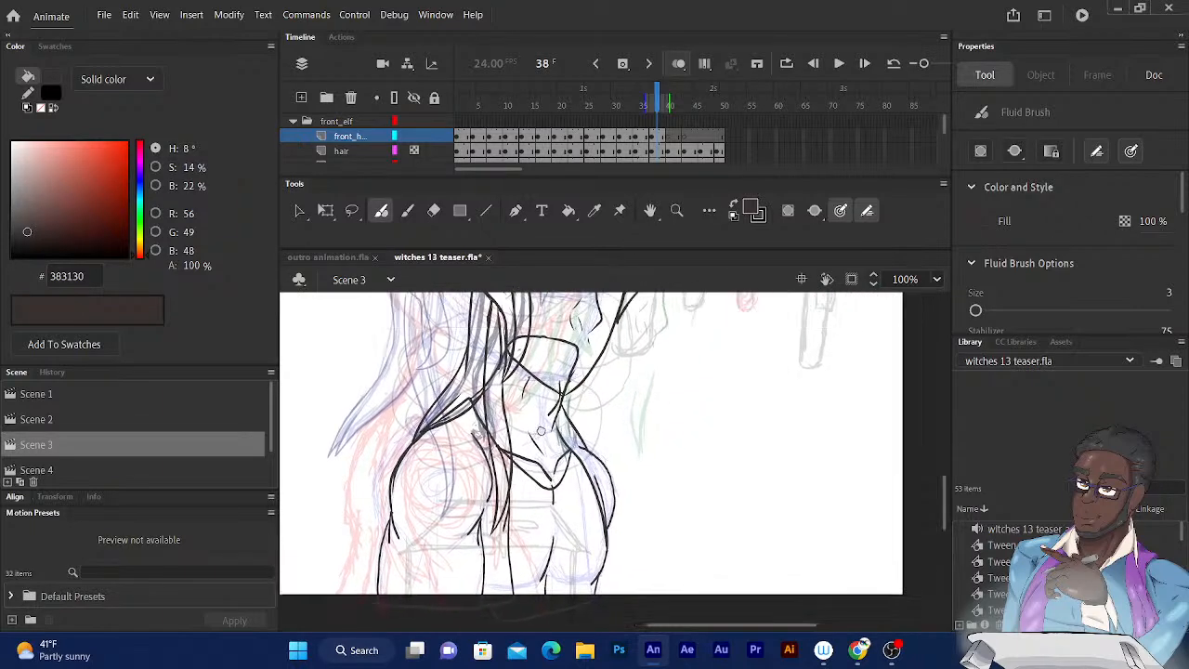
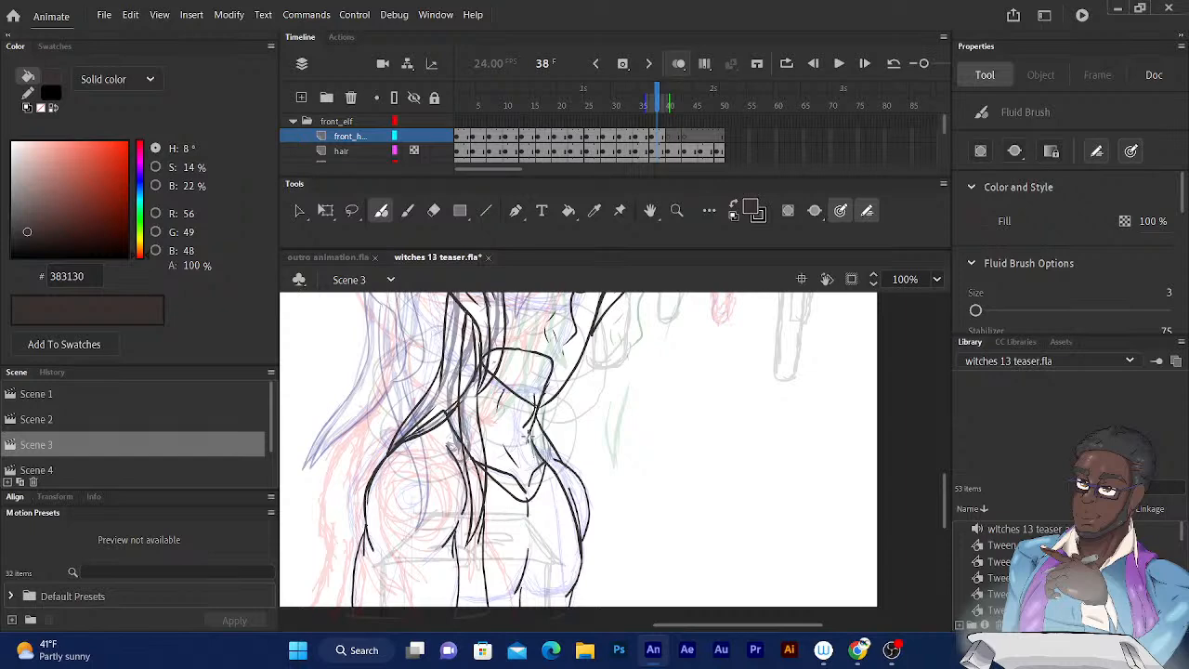
Step through the frames from 38 to 49 to examine the remaining hair sketches over the elf's line art.
mouse_move(525, 437)
left_mouse_down()
mouse_move(653, 437)
mouse_move(735, 497)
left_mouse_up()
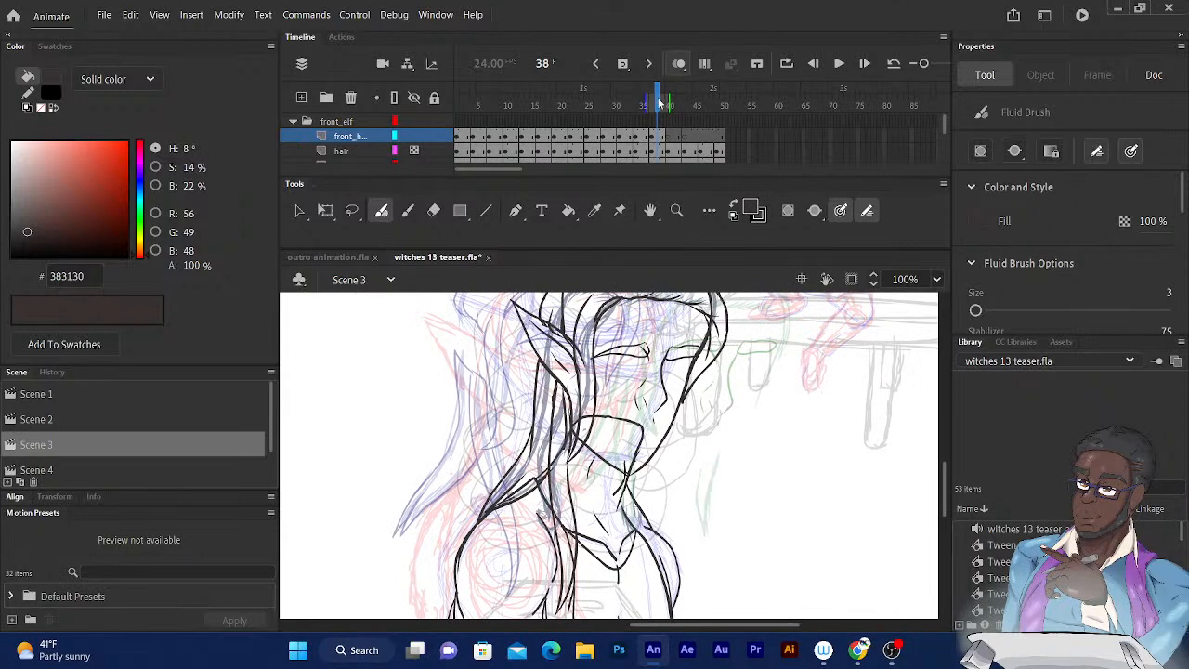
left_click_drag(658, 98, 658, 99)
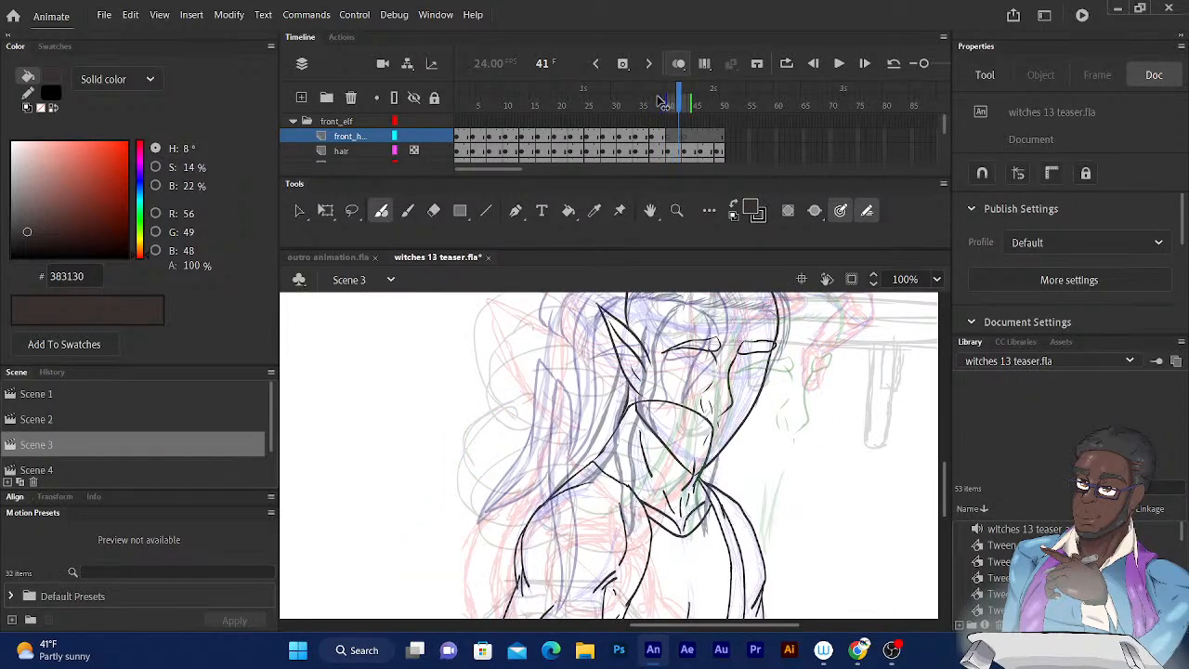
key("period")
key("period")
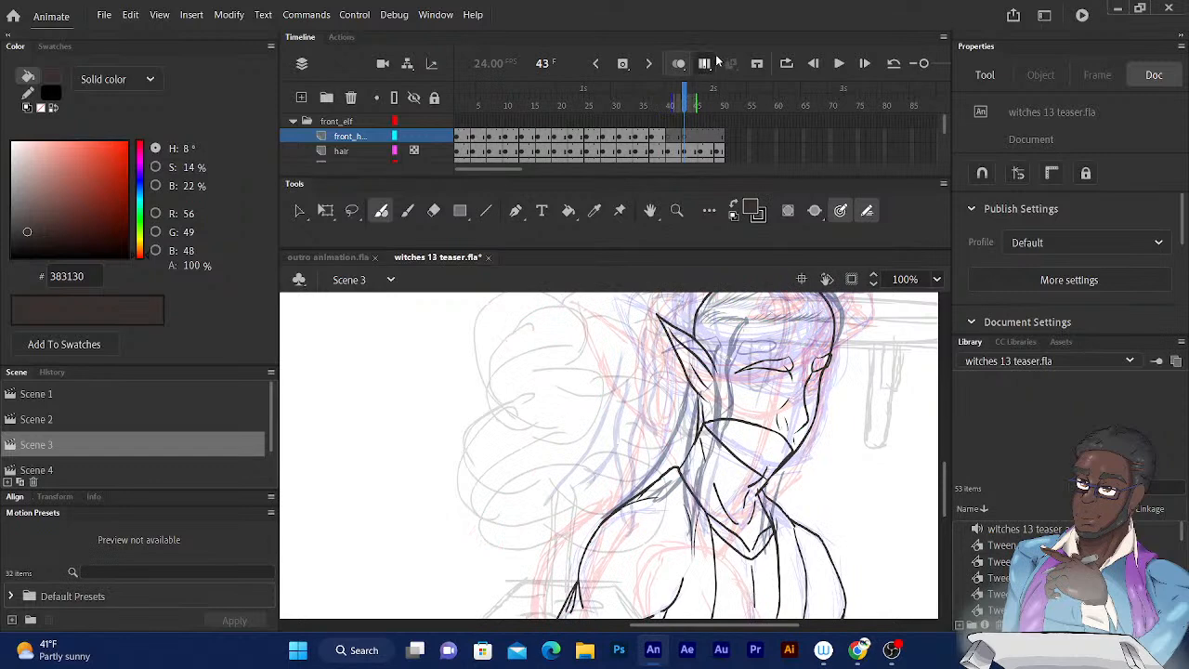
left_click(690, 99)
key("period")
key("period")
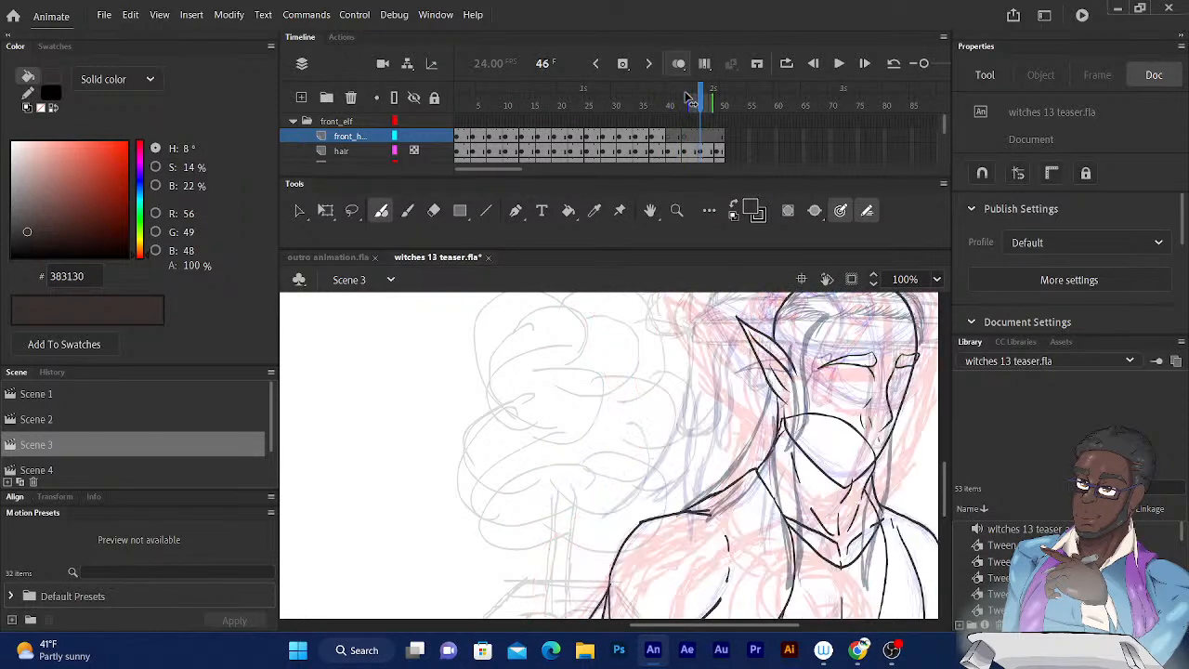
key("period")
key("period")
key("period")
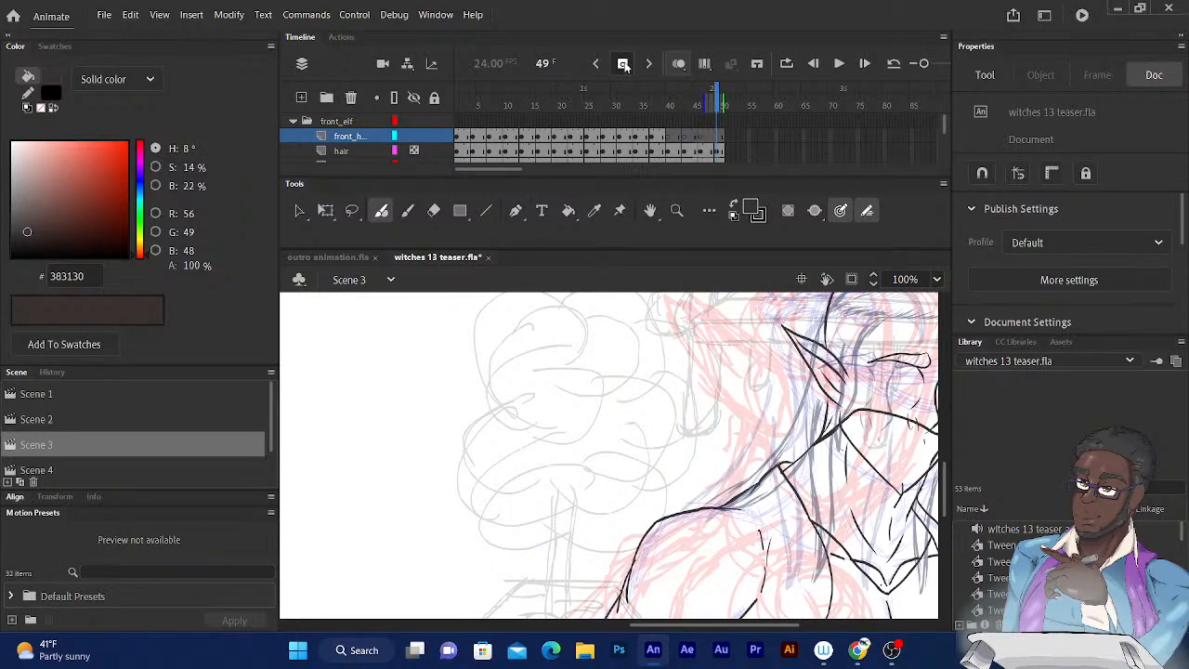
left_click(719, 104)
key("comma")
key("comma")
key("comma")
key("comma")
key("comma")
key("comma")
key("comma")
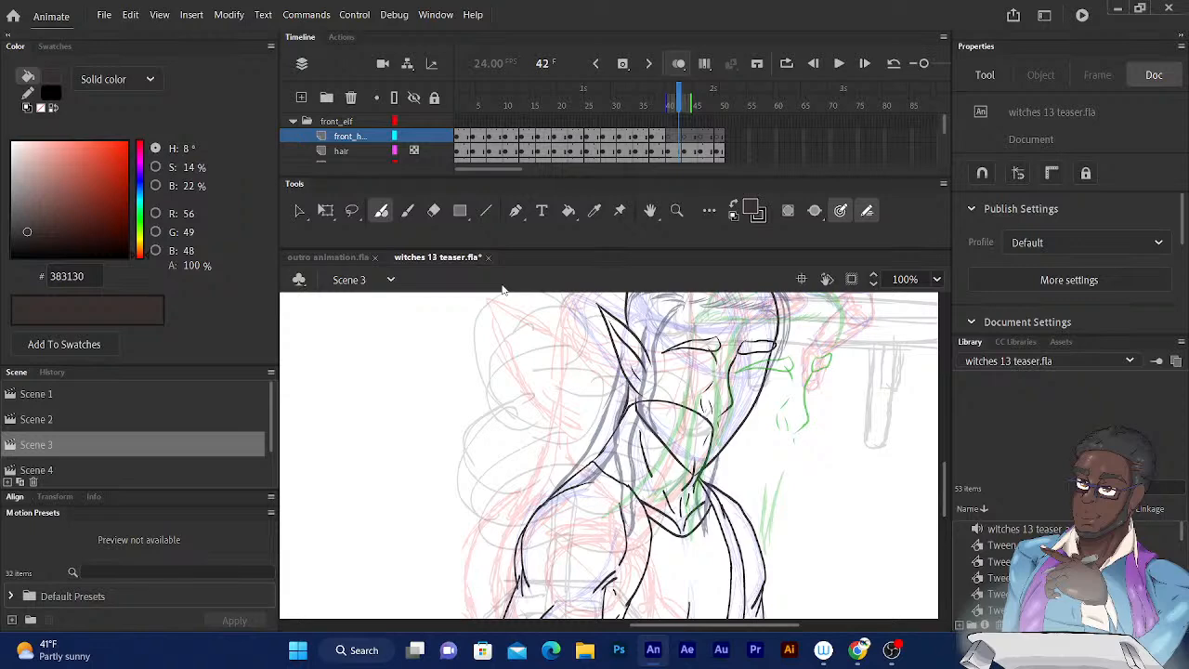
Compare the elf's inked hair around frames 37 and 38 with the rough hair sketches on frames 40 and 42.
mouse_move(628, 389)
left_mouse_down()
mouse_move(484, 481)
mouse_move(517, 478)
left_mouse_up()
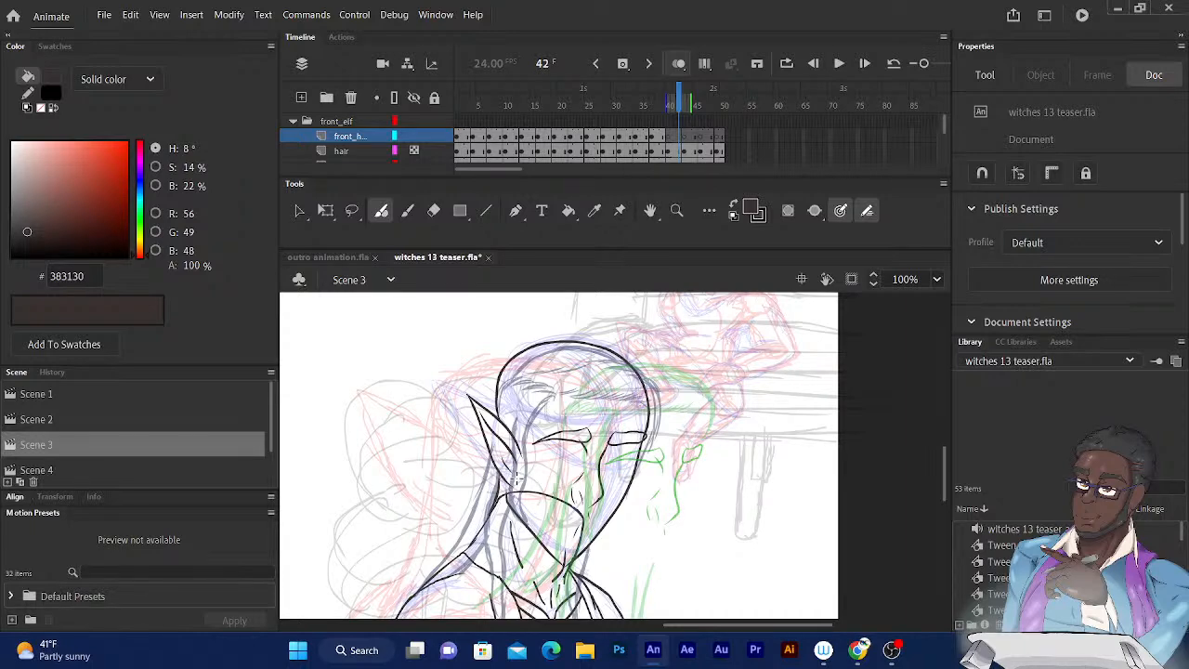
mouse_move(565, 388)
left_mouse_down()
mouse_move(620, 337)
mouse_move(636, 332)
mouse_move(657, 359)
left_mouse_up()
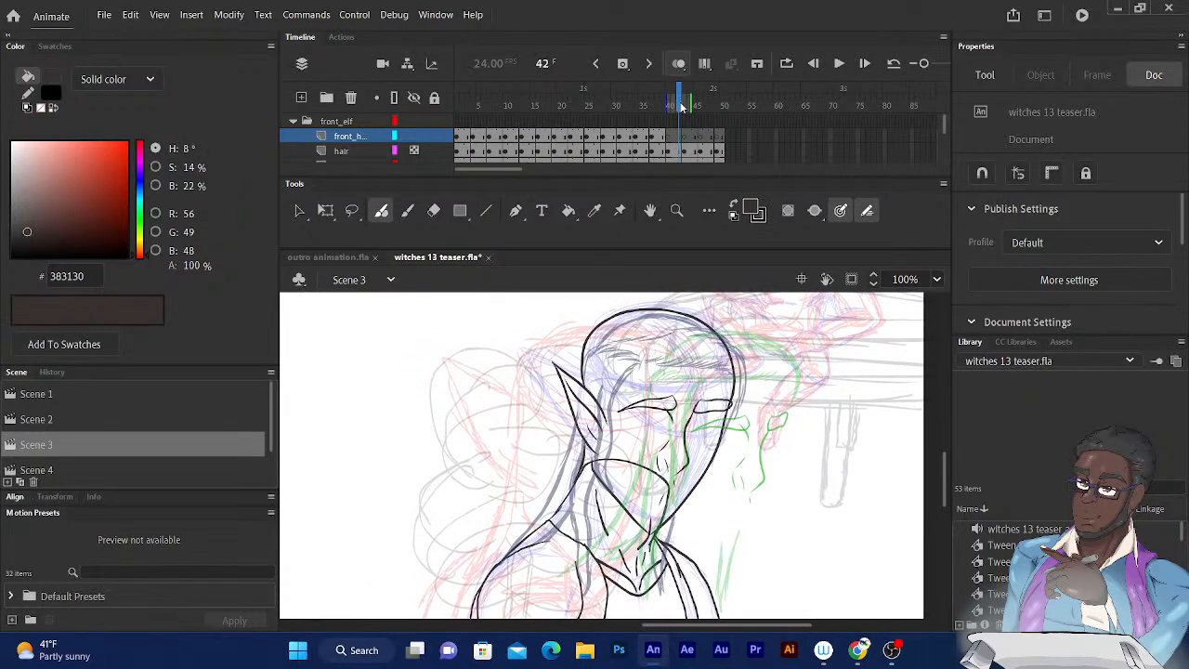
left_click_drag(681, 104, 679, 104)
key("comma")
key("comma")
key("comma")
key("comma")
key("comma")
key("comma")
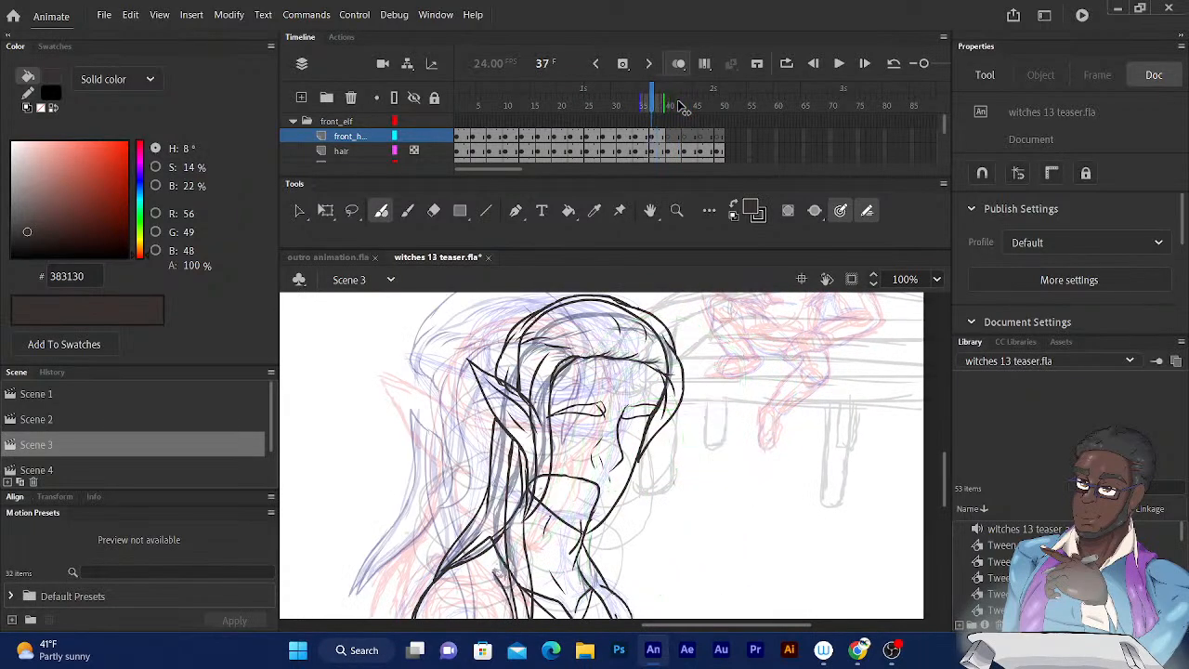
key("period")
key("period")
key("period")
key("period")
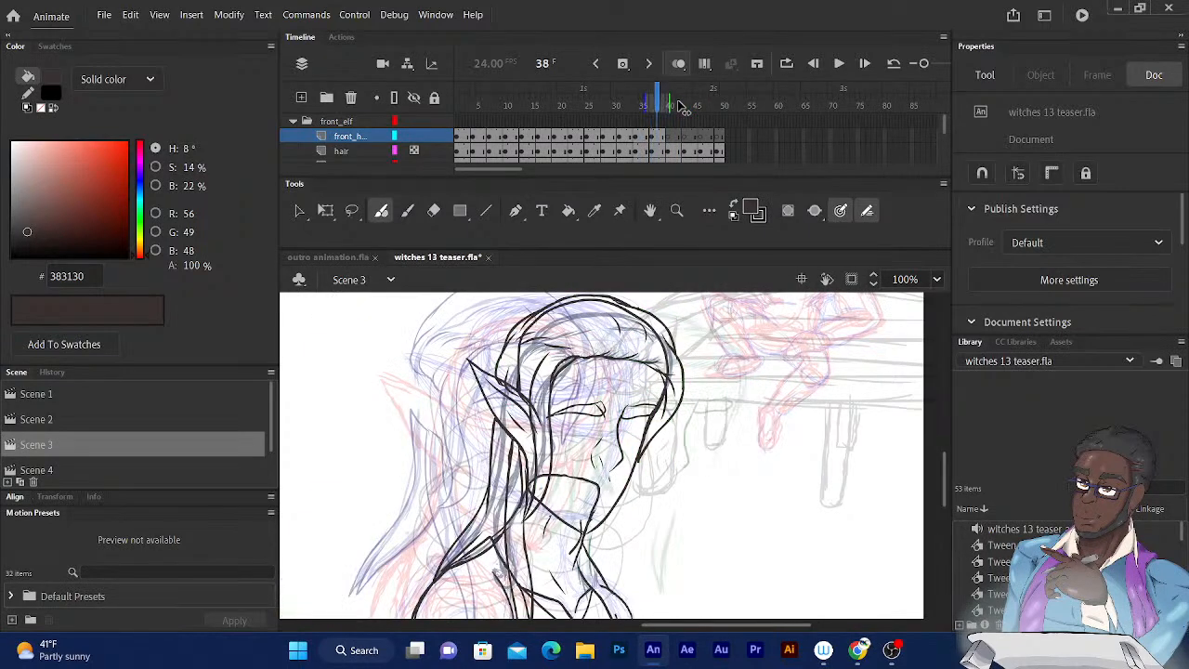
key("period")
key("period")
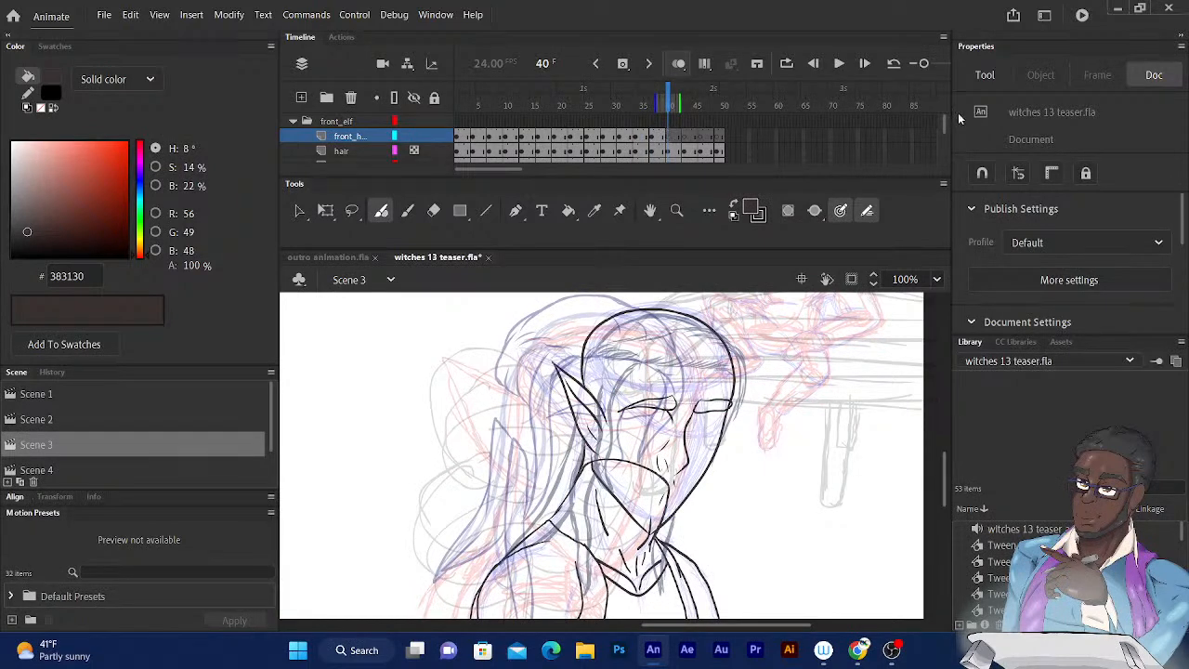
left_click_drag(939, 117, 942, 123)
scroll(942, 122, "up", 1)
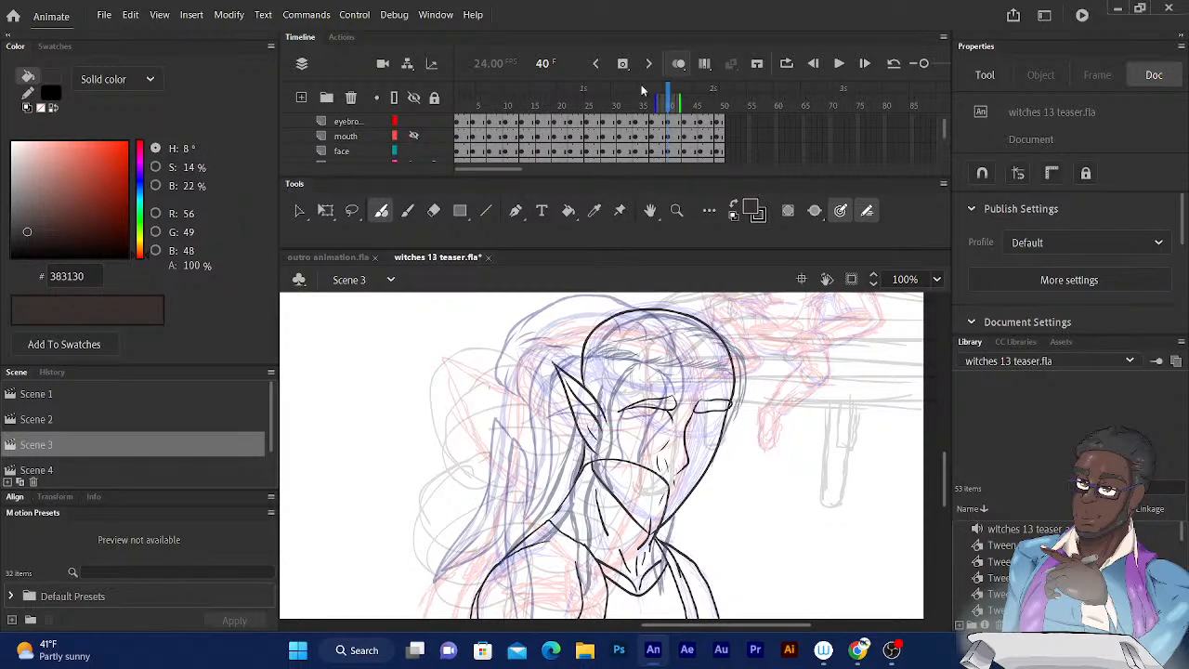
scroll(940, 132, "up", 2)
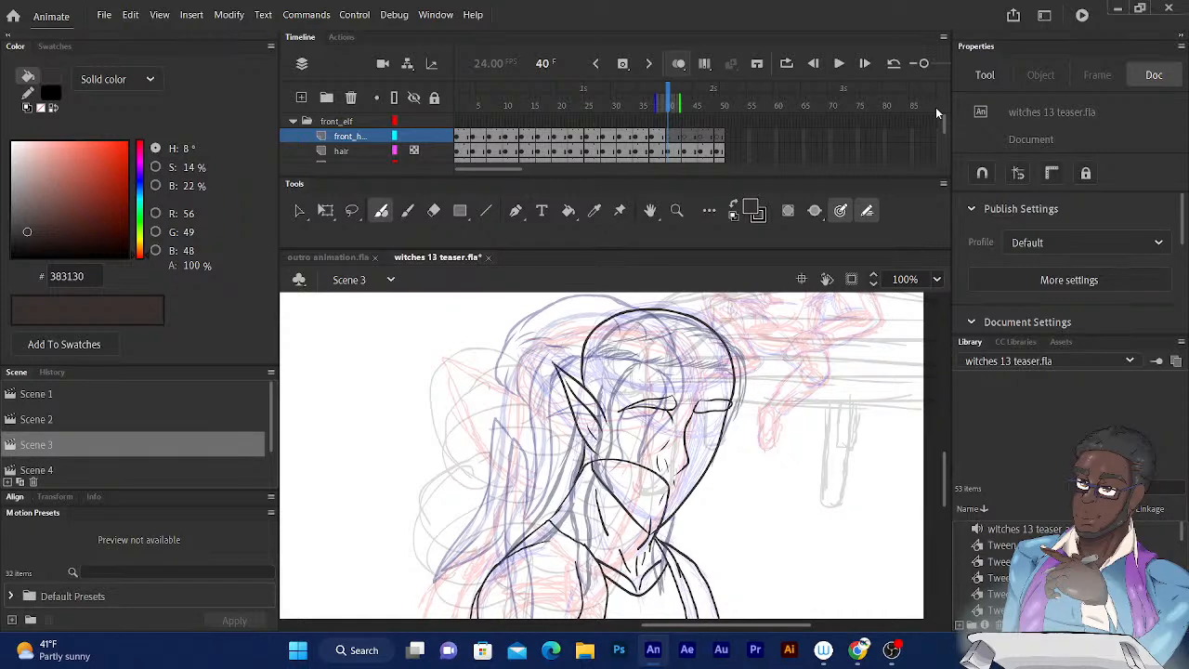
scroll(650, 325, "down", 1)
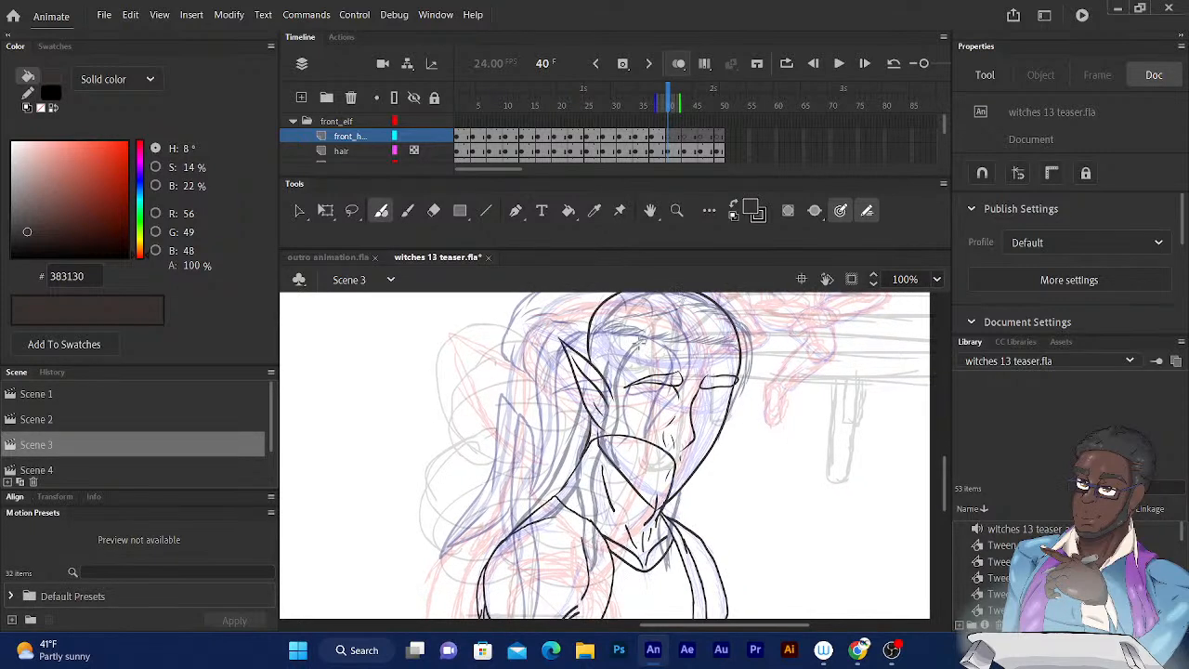
Ink the ear-side lock from the parting at the forehead down past the ear to the jaw on frame 40.
mouse_move(639, 341)
left_mouse_down()
mouse_move(609, 408)
mouse_move(614, 468)
left_mouse_up()
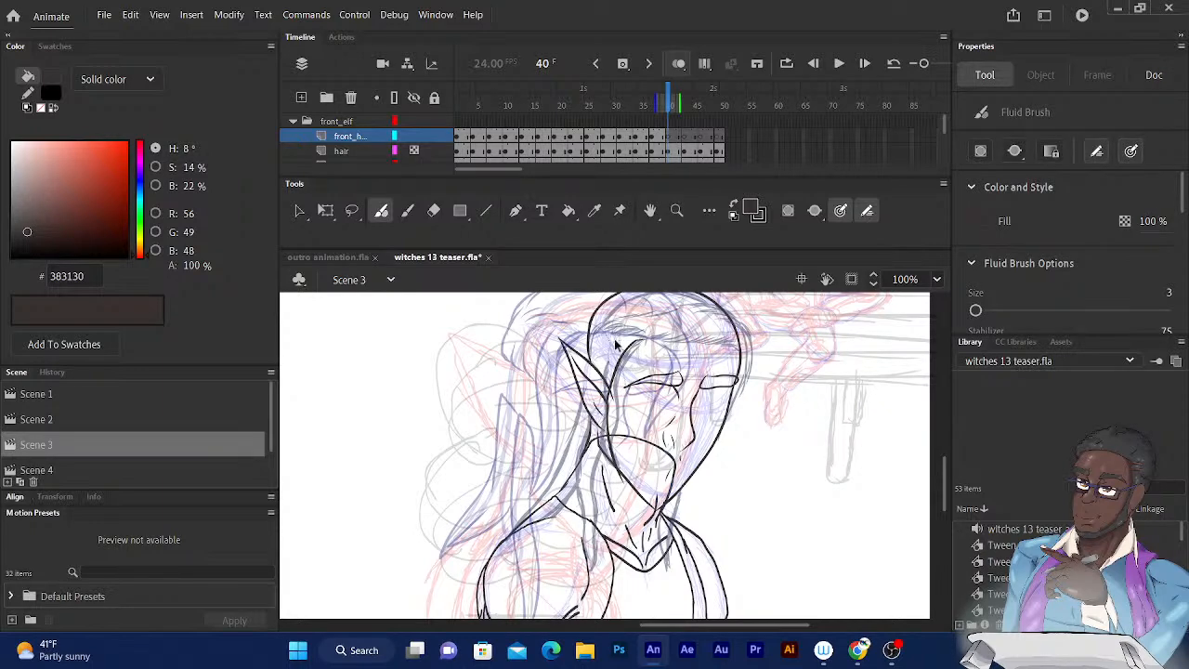
left_click_drag(641, 342, 613, 457)
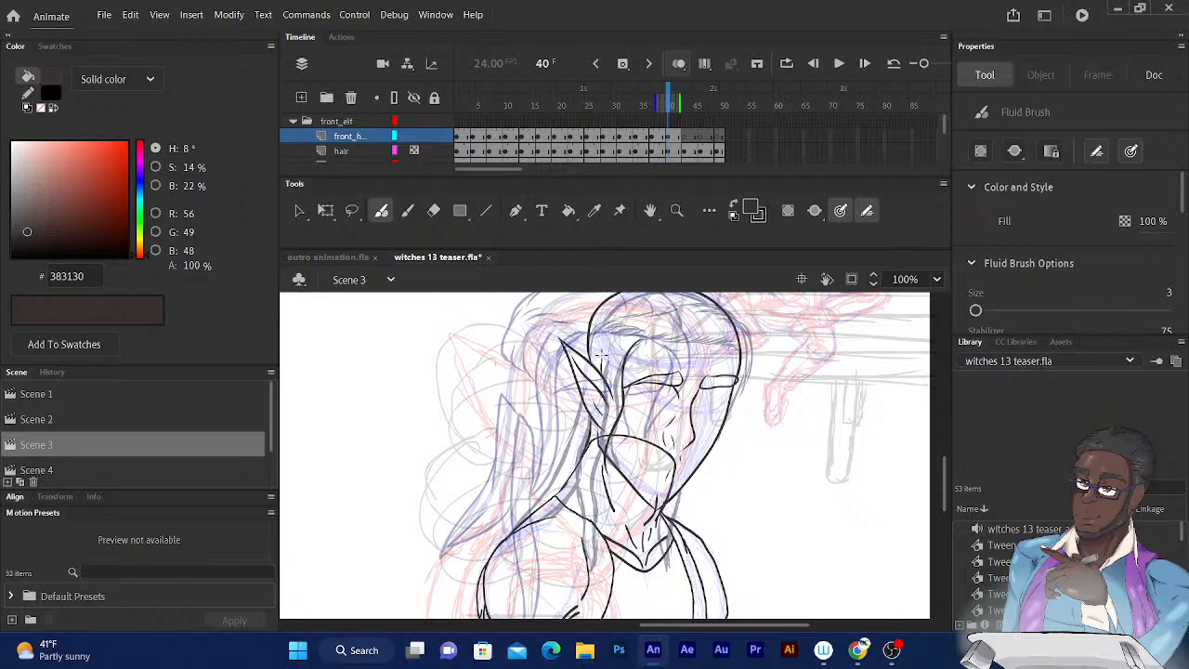
left_click_drag(606, 386, 605, 483)
left_click_drag(635, 338, 622, 354)
key("ctrl+z")
left_click_drag(625, 352, 646, 338)
key("ctrl+z")
Ink a second curved edge on the upper part of the ear-side lock, from beside the brow up to the parting.
scroll(592, 402, "up", 4)
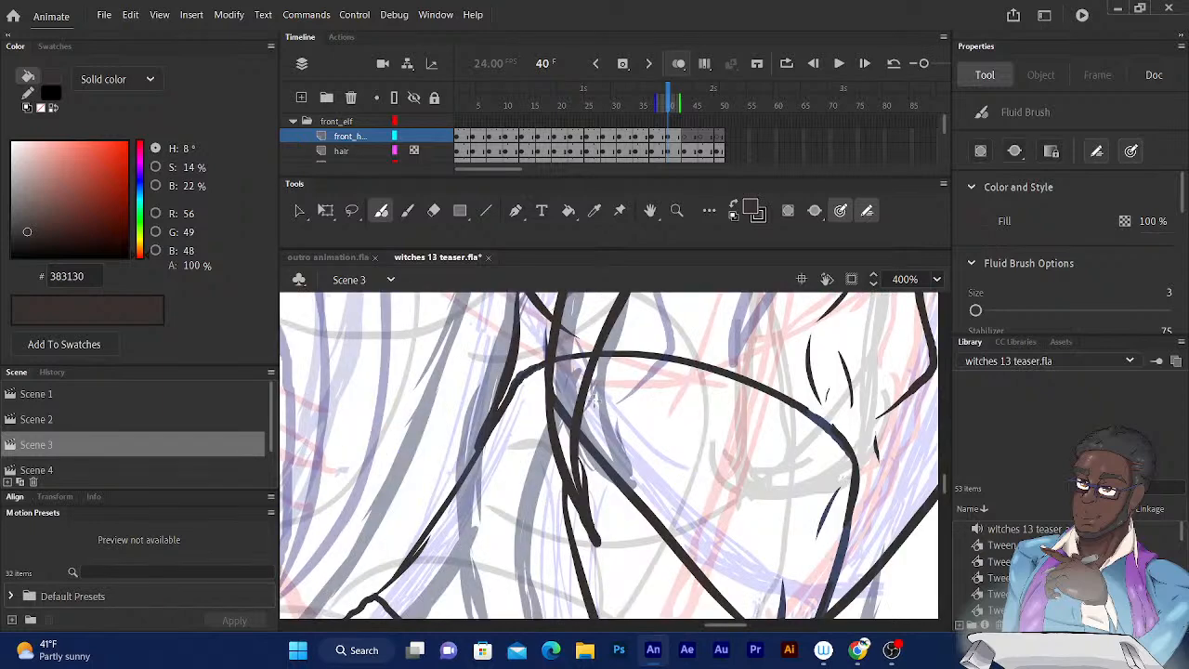
left_click_drag(602, 356, 536, 563)
left_click_drag(600, 332, 547, 563)
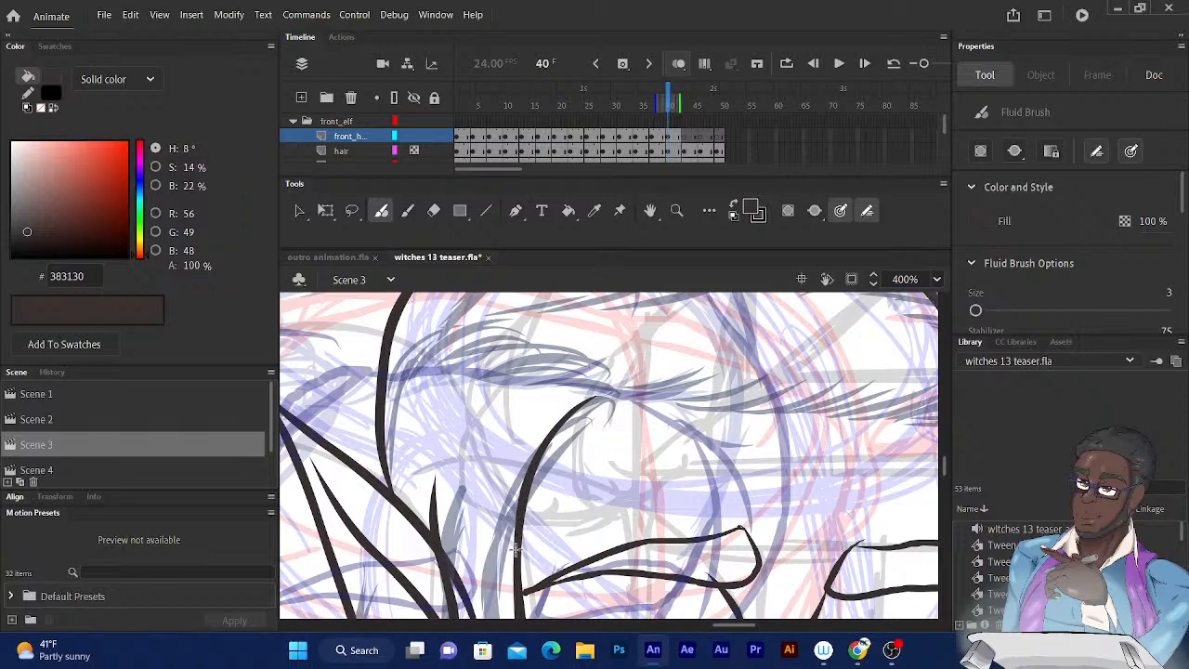
mouse_move(516, 551)
left_mouse_down()
mouse_move(523, 441)
mouse_move(537, 419)
mouse_move(603, 393)
left_mouse_up()
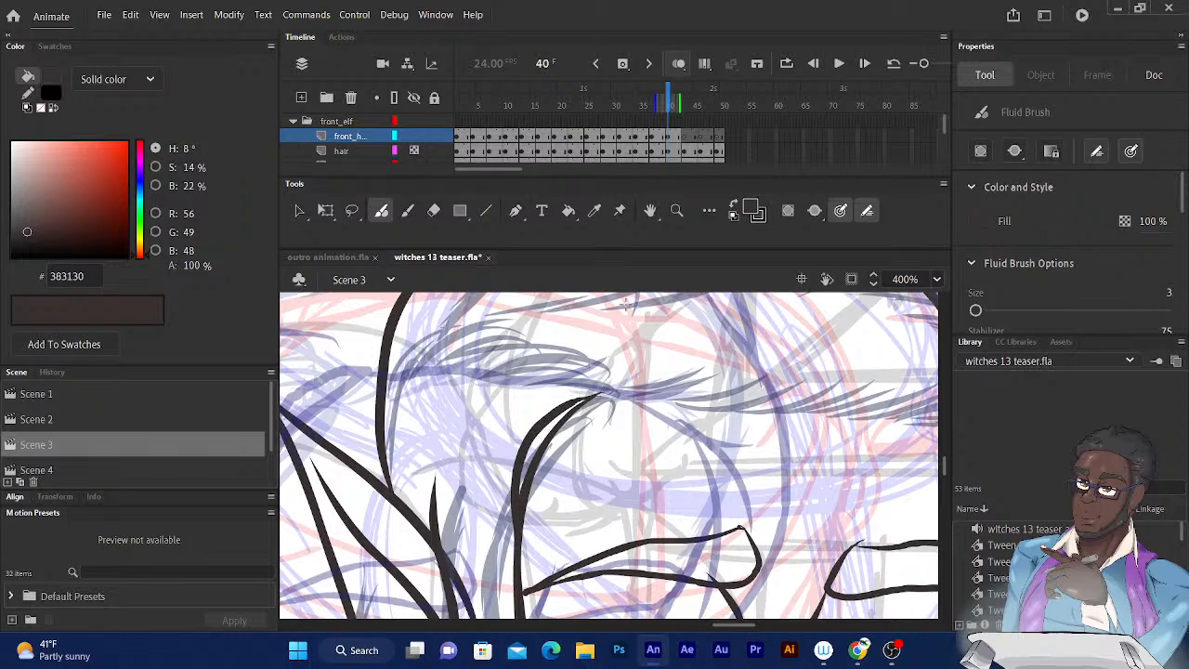
key("ctrl+minus")
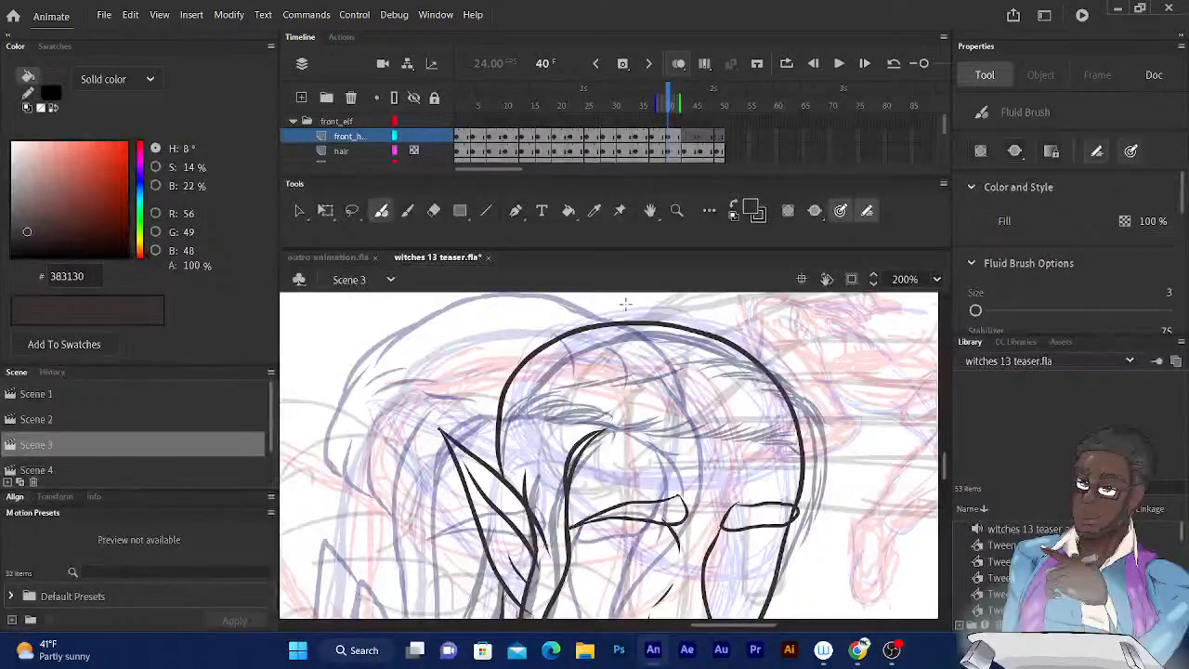
Ink the hairline from the ear-side lock across the forehead to the far temple on frame 40, using frame 39 as reference.
left_click(664, 100)
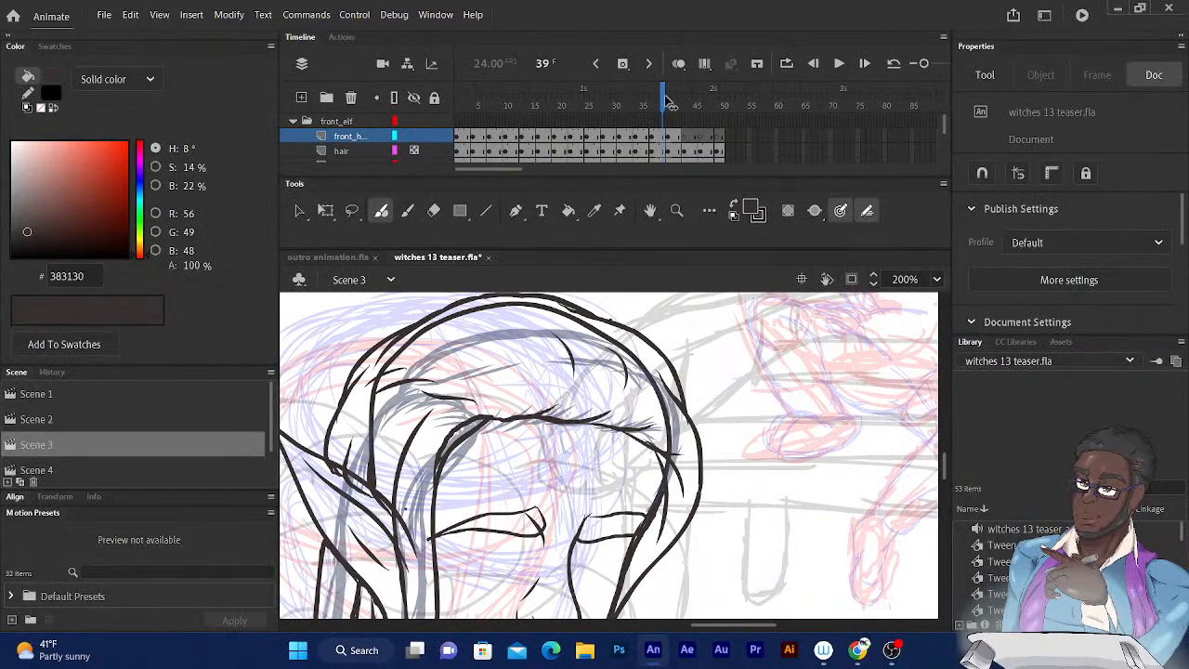
left_click(670, 101)
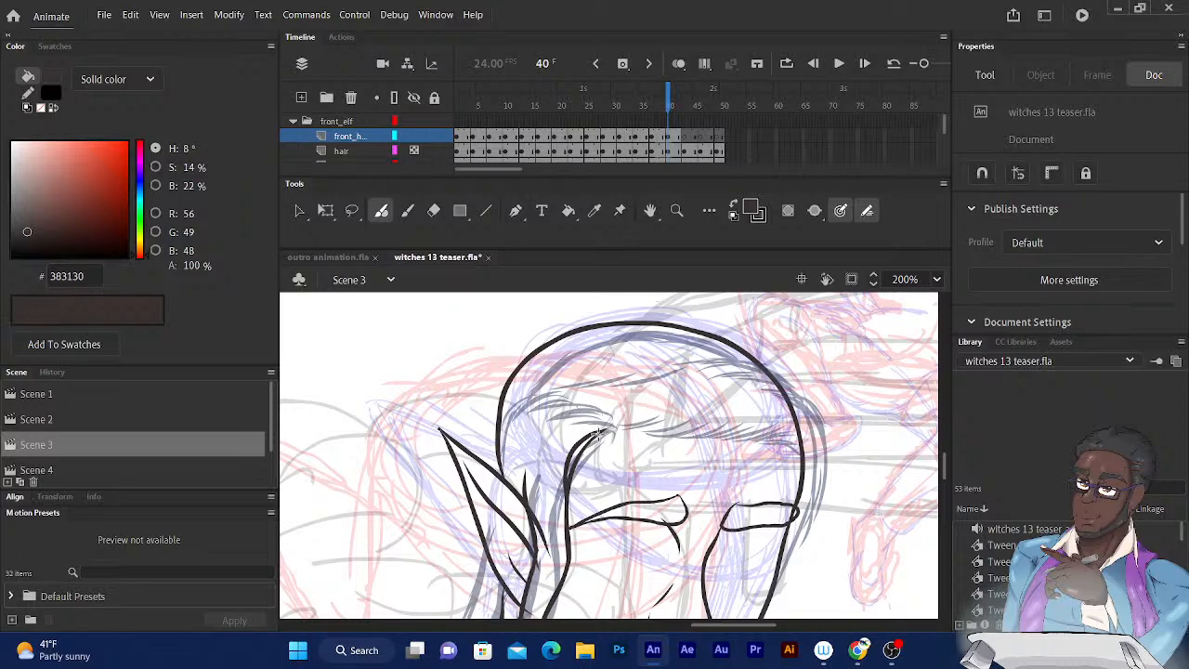
mouse_move(599, 432)
left_mouse_down()
mouse_move(675, 409)
mouse_move(675, 425)
mouse_move(647, 430)
mouse_move(780, 426)
left_mouse_up()
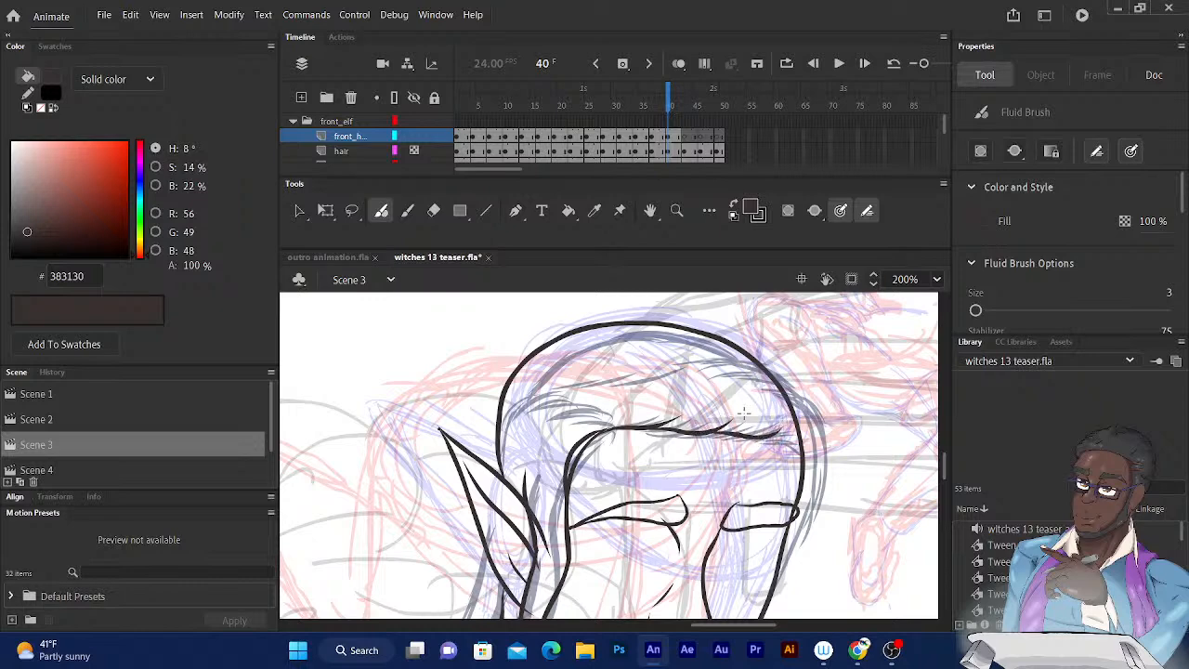
key("ctrl+z")
key("ctrl+z")
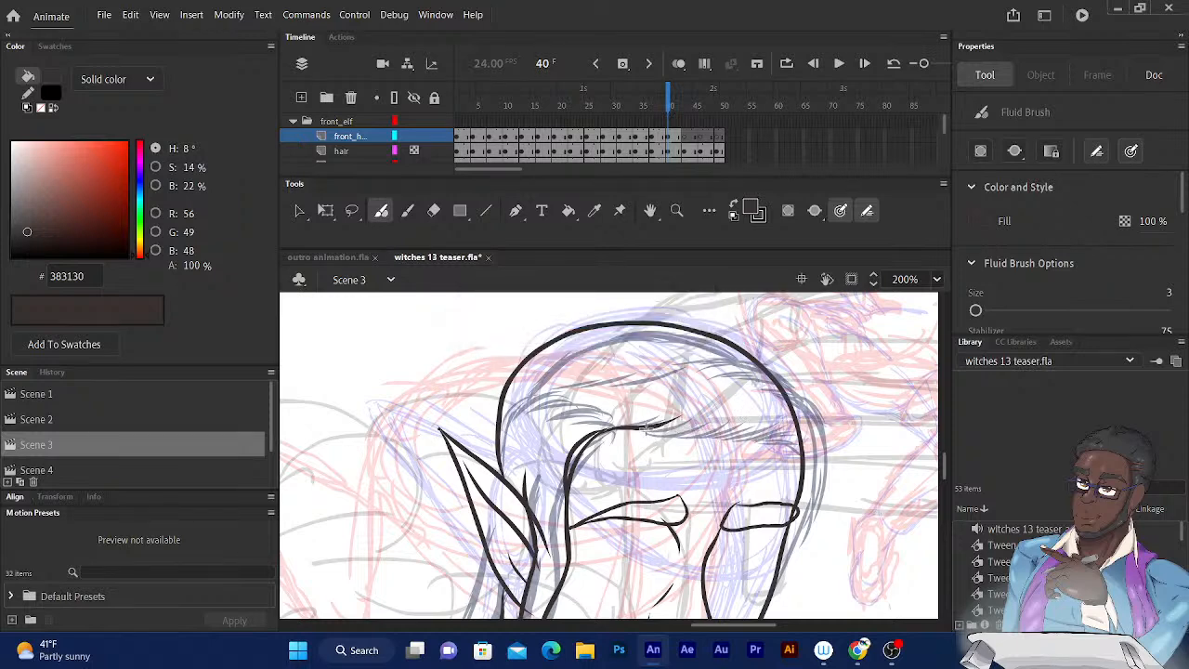
mouse_move(645, 426)
left_mouse_down()
mouse_move(737, 414)
mouse_move(739, 427)
mouse_move(788, 433)
mouse_move(815, 461)
left_mouse_up()
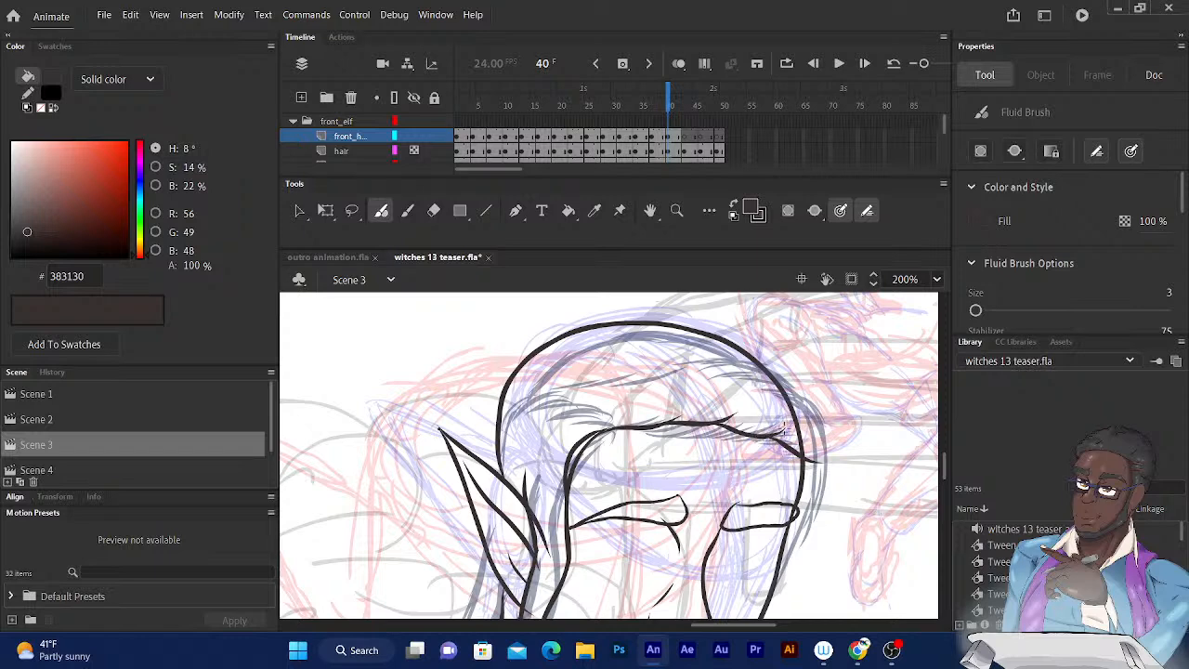
Ink the hair edge running down the far temple to the outer end of the brow, checking it against frame 39.
left_click_drag(777, 442, 810, 492)
left_click(665, 98)
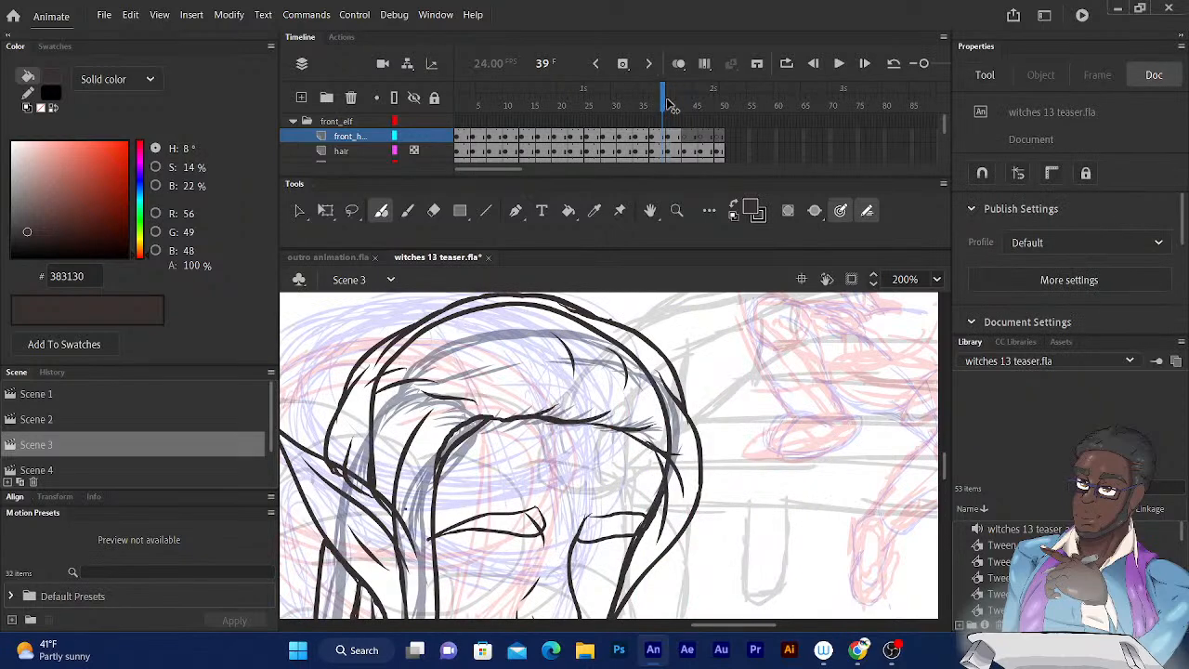
left_click(674, 99)
scroll(806, 366, "down", 3)
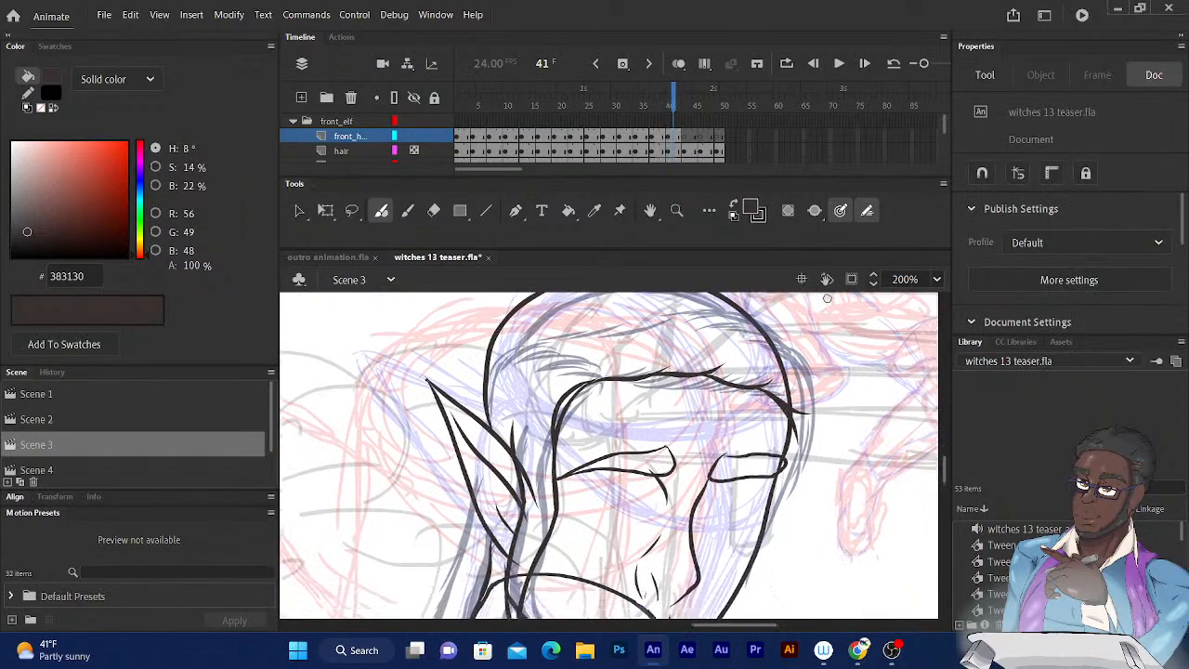
mouse_move(761, 361)
left_mouse_down()
mouse_move(775, 400)
mouse_move(764, 471)
left_mouse_up()
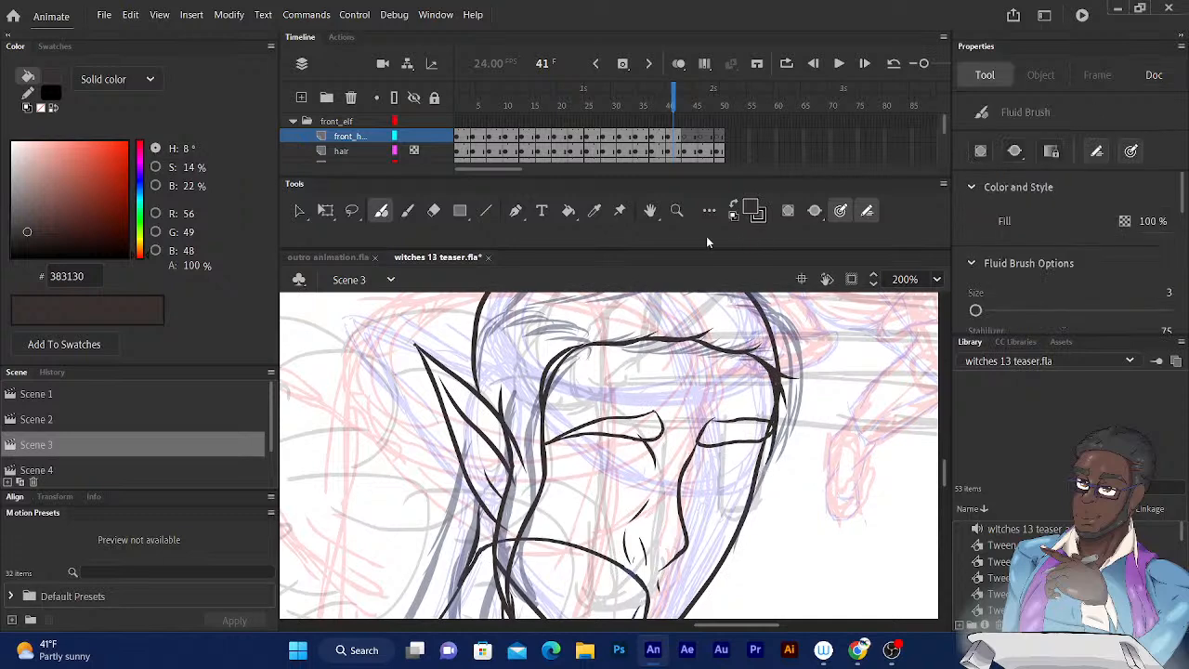
Ink two short curved strands inside the crown on frame 40, using frame 39 as reference.
left_click_drag(675, 104, 662, 104)
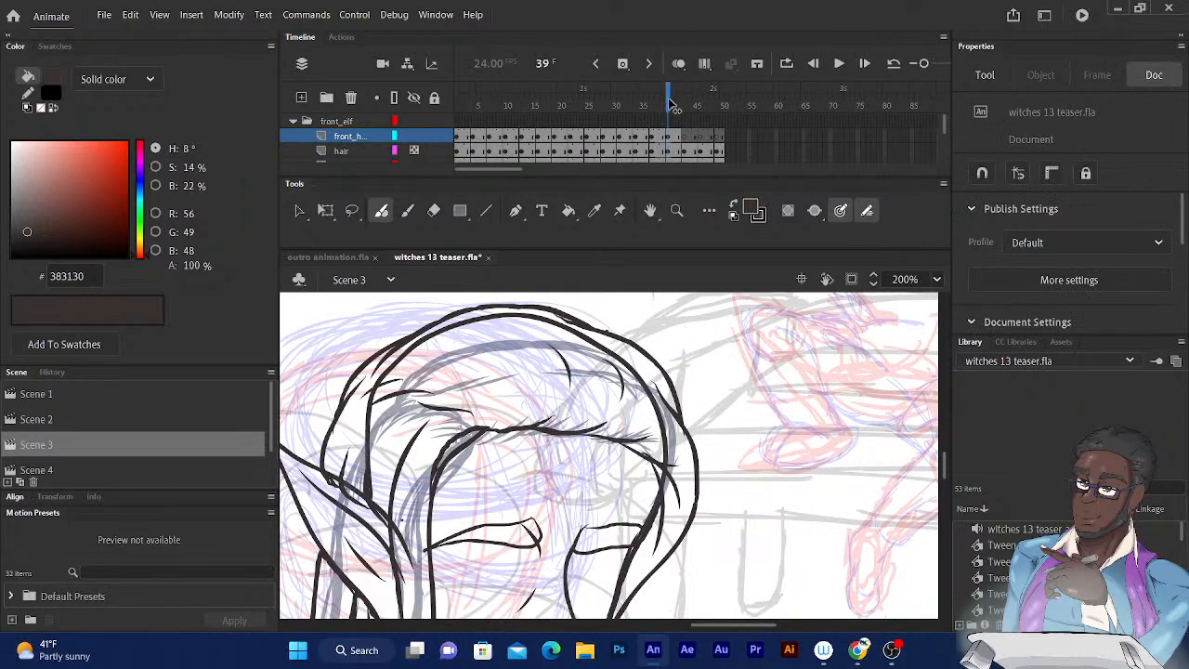
left_click(669, 102)
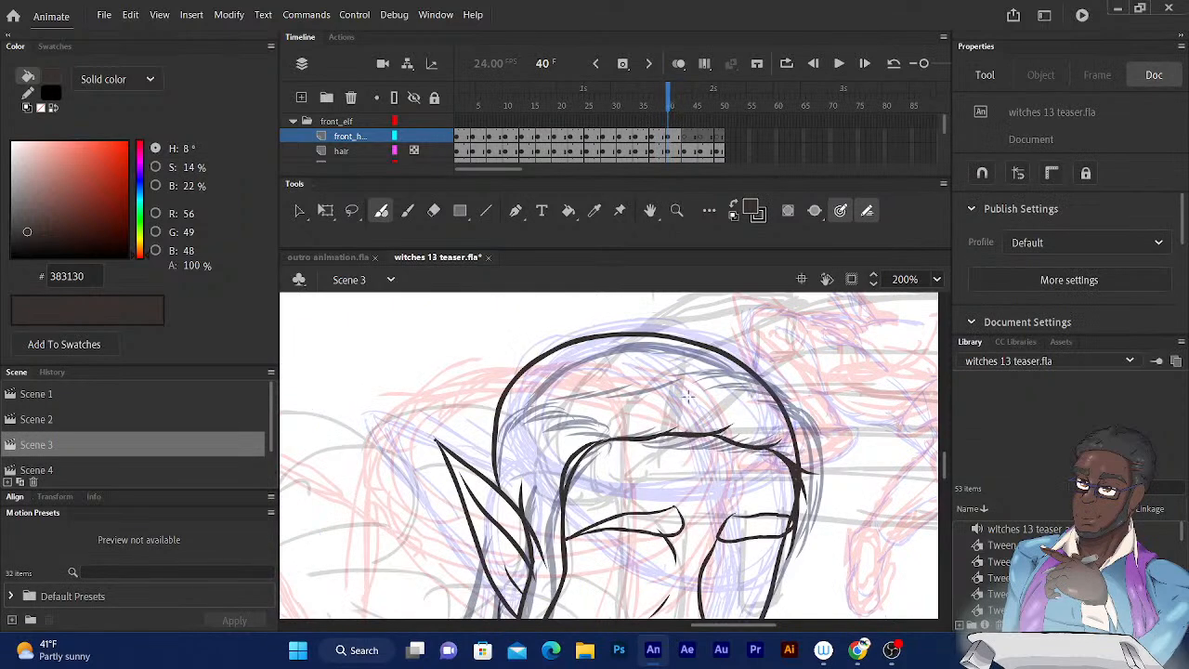
left_click_drag(692, 405, 688, 338)
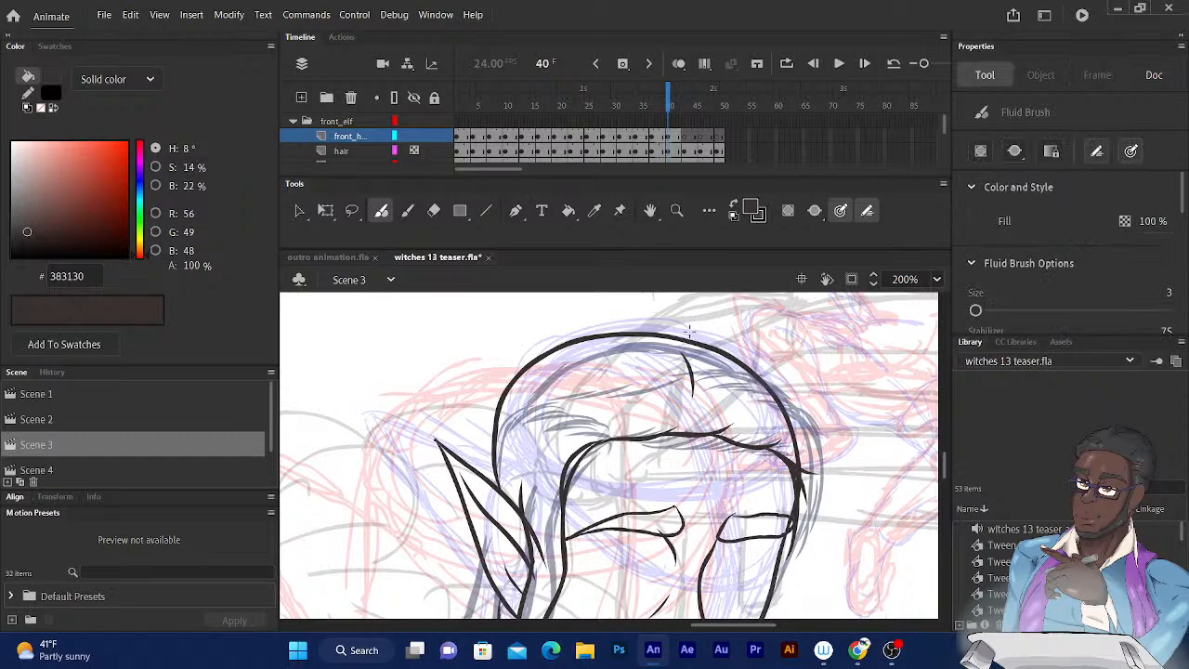
left_click_drag(665, 107, 673, 110)
left_click_drag(750, 407, 743, 362)
left_click_drag(673, 117, 667, 113)
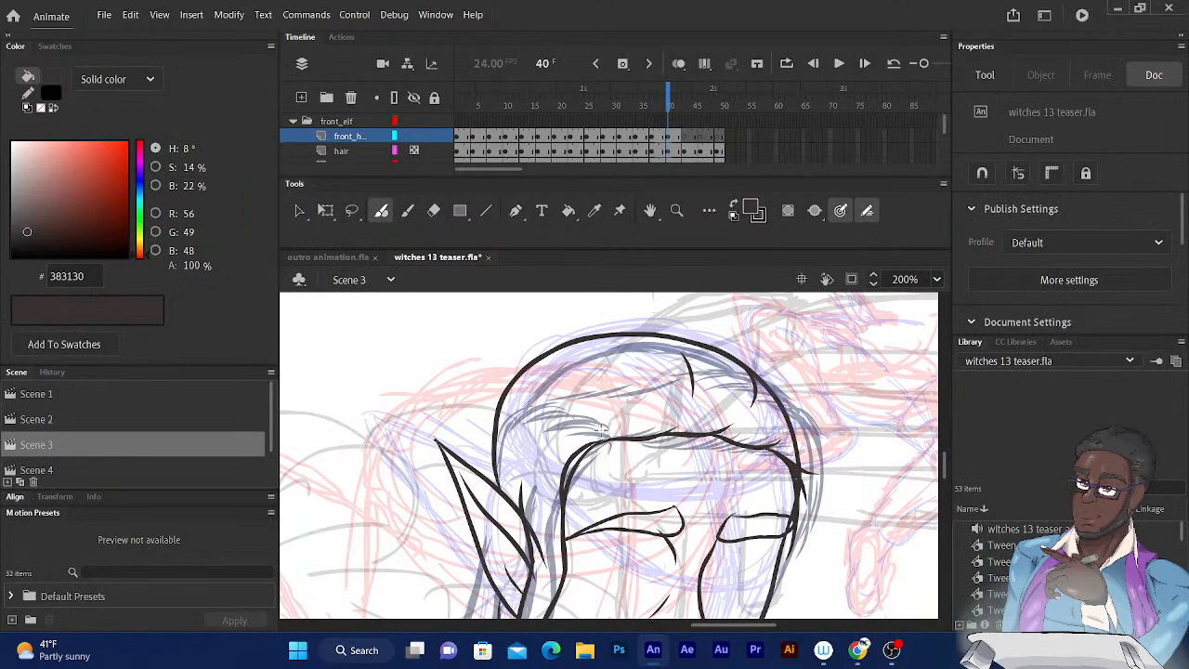
Ink short strands between the parting and the back of the crown, plus the hair edge just above the ear on frame 40.
left_click_drag(601, 429, 556, 439)
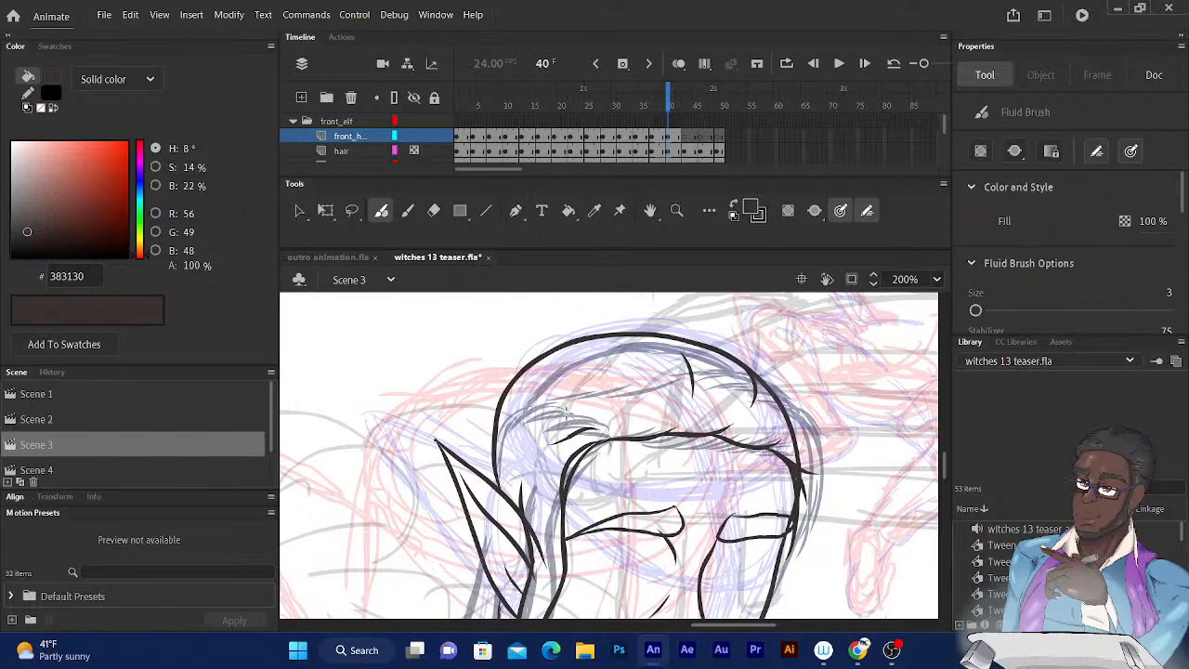
mouse_move(559, 412)
left_mouse_down()
mouse_move(517, 435)
mouse_move(527, 408)
mouse_move(515, 404)
mouse_move(532, 399)
mouse_move(498, 433)
left_mouse_up()
left_click_drag(521, 516, 530, 546)
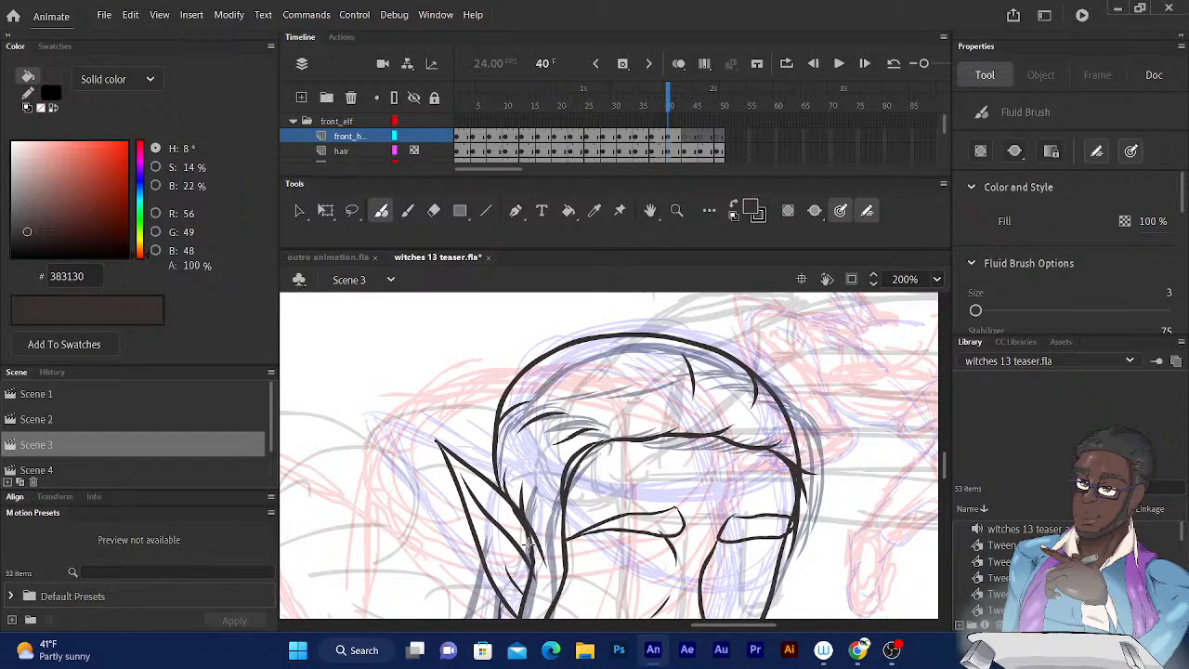
key("ctrl+z")
key("ctrl+z")
left_click_drag(495, 485, 489, 446)
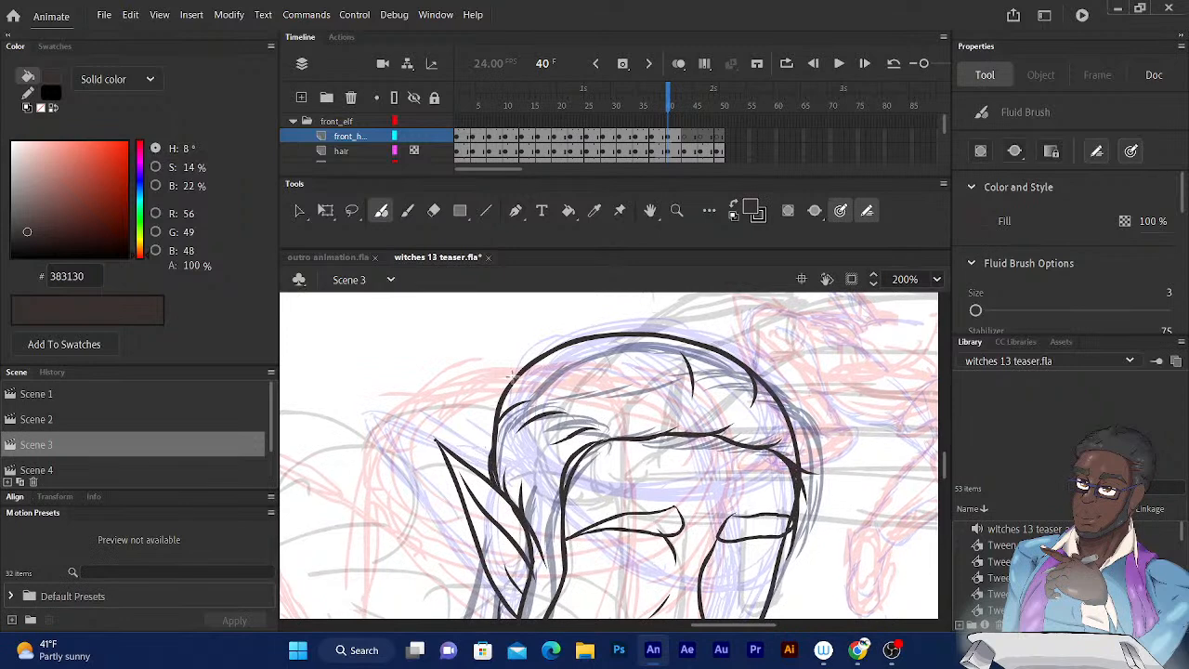
Ink the hair edge above the ear and the outer contour down the far side of the head to the cheek on frame 40.
left_click_drag(498, 388, 475, 476)
mouse_move(570, 423)
left_mouse_down()
mouse_move(441, 348)
mouse_move(398, 338)
mouse_move(398, 384)
left_mouse_up()
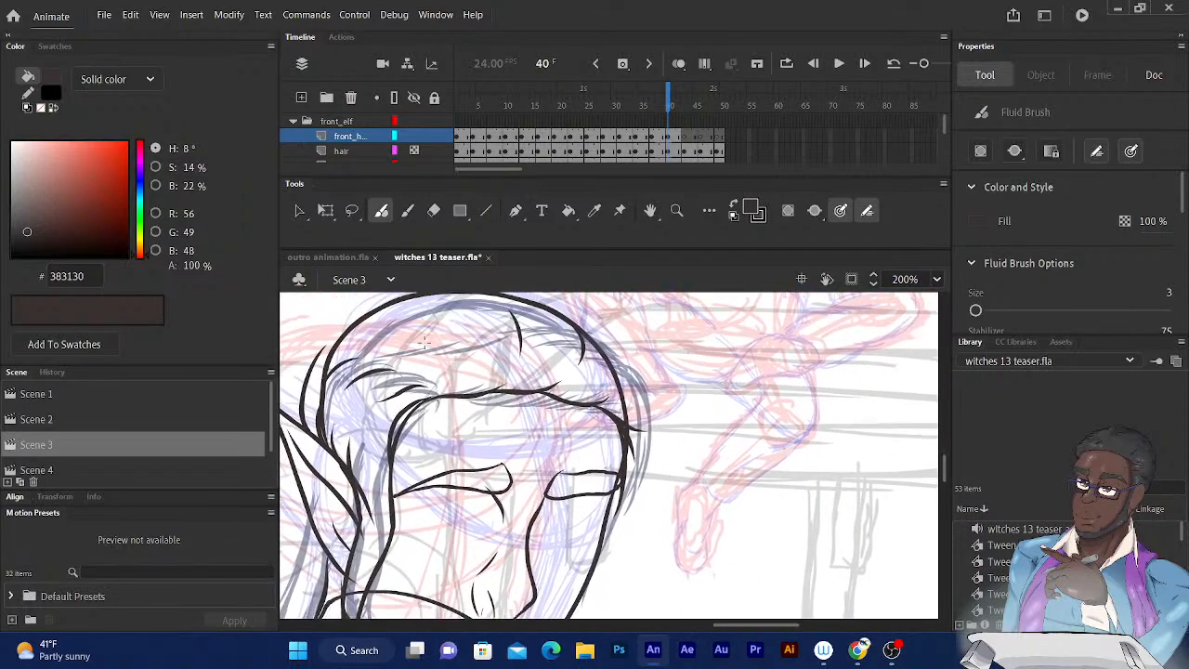
left_click_drag(672, 96, 675, 100)
left_click_drag(613, 413, 604, 377)
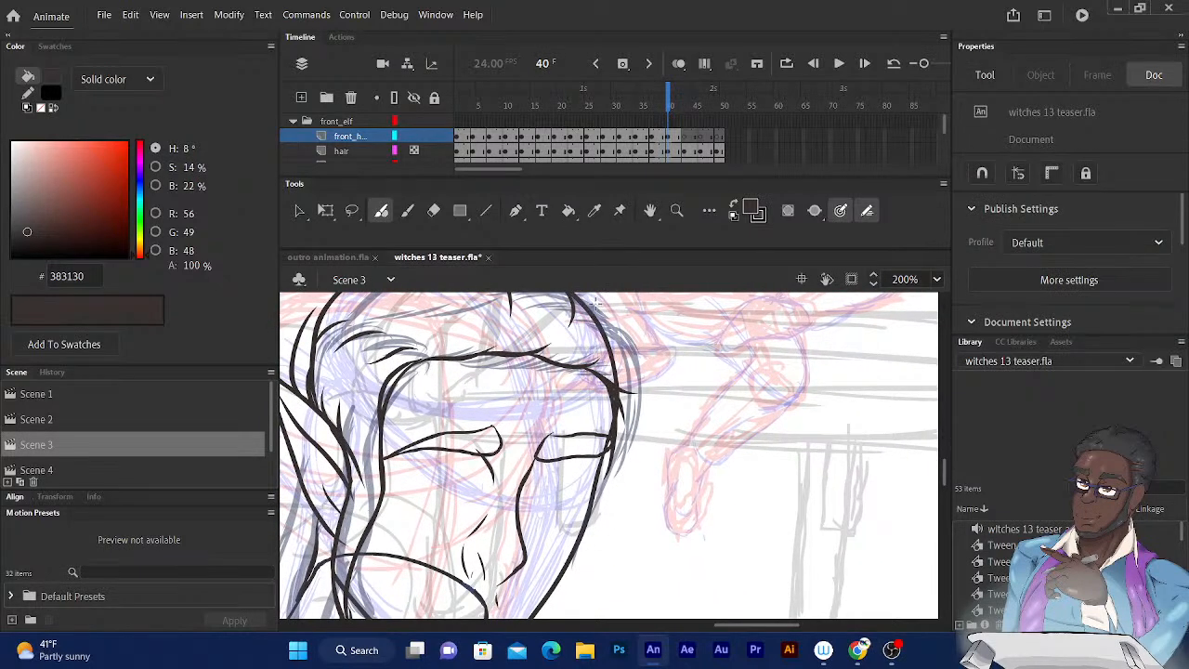
mouse_move(596, 302)
left_mouse_down()
mouse_move(648, 390)
mouse_move(641, 446)
mouse_move(581, 536)
left_mouse_up()
key("ctrl+z")
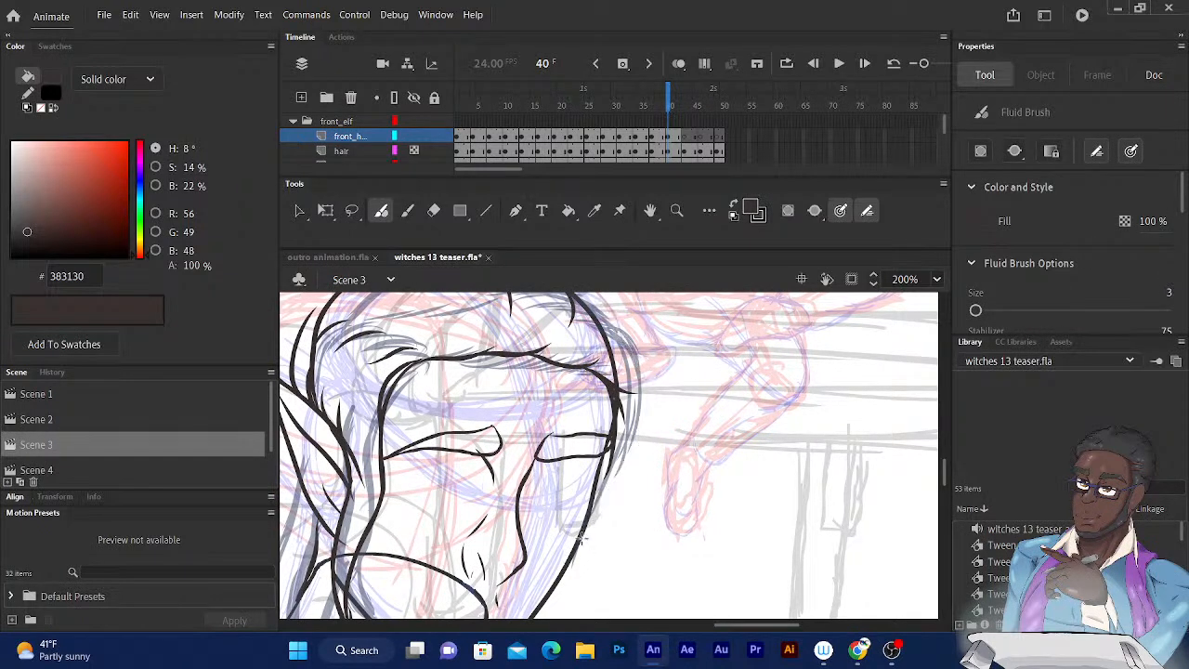
mouse_move(585, 297)
left_mouse_down()
mouse_move(615, 322)
mouse_move(636, 368)
mouse_move(641, 451)
mouse_move(573, 563)
left_mouse_up()
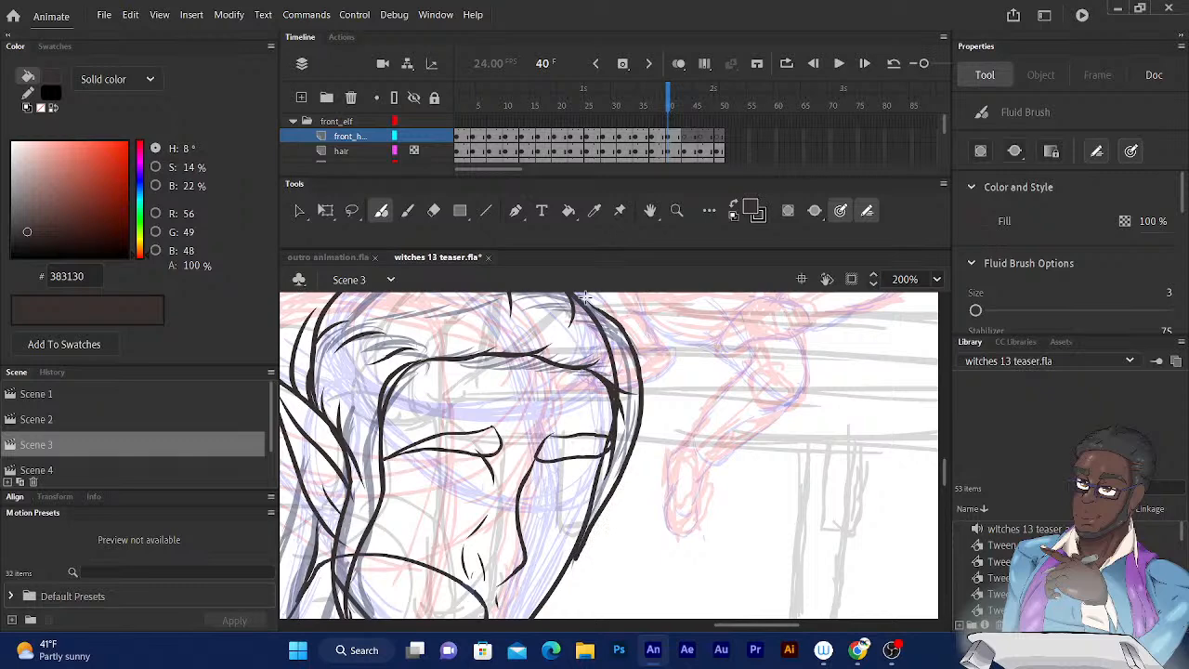
left_click_drag(586, 517, 599, 459)
Ink the outer hair contour over the crown from the far side to the back of the head, checking it against neighbouring frames.
left_click_drag(553, 308, 607, 477)
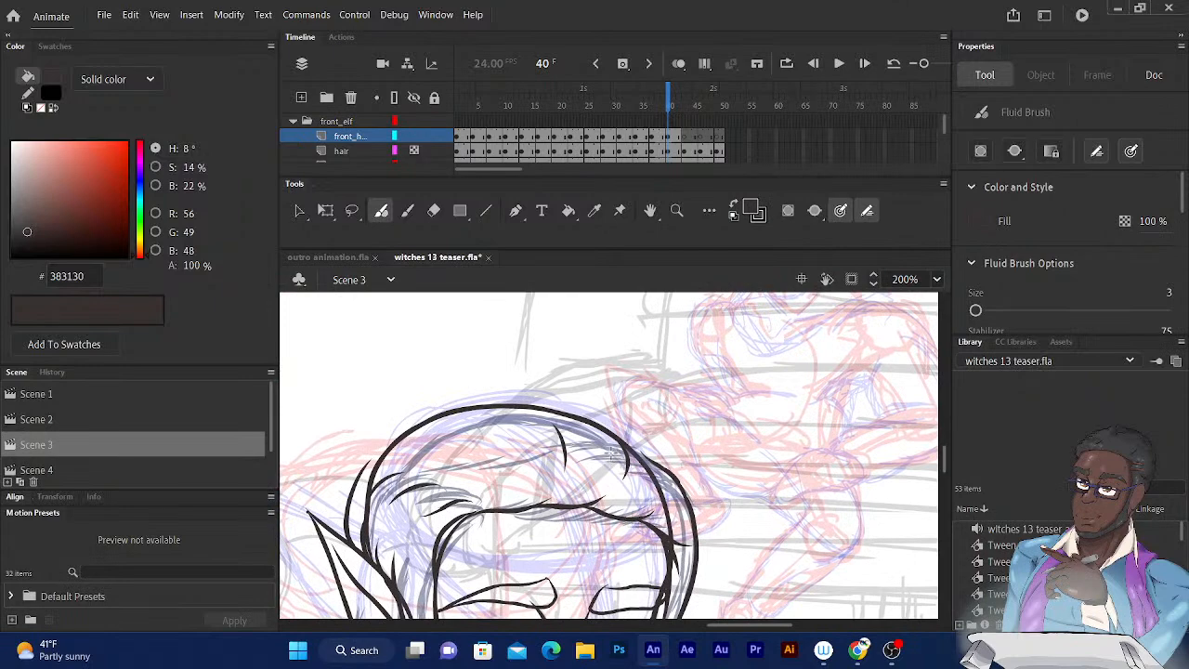
left_click(659, 97)
left_click(670, 99)
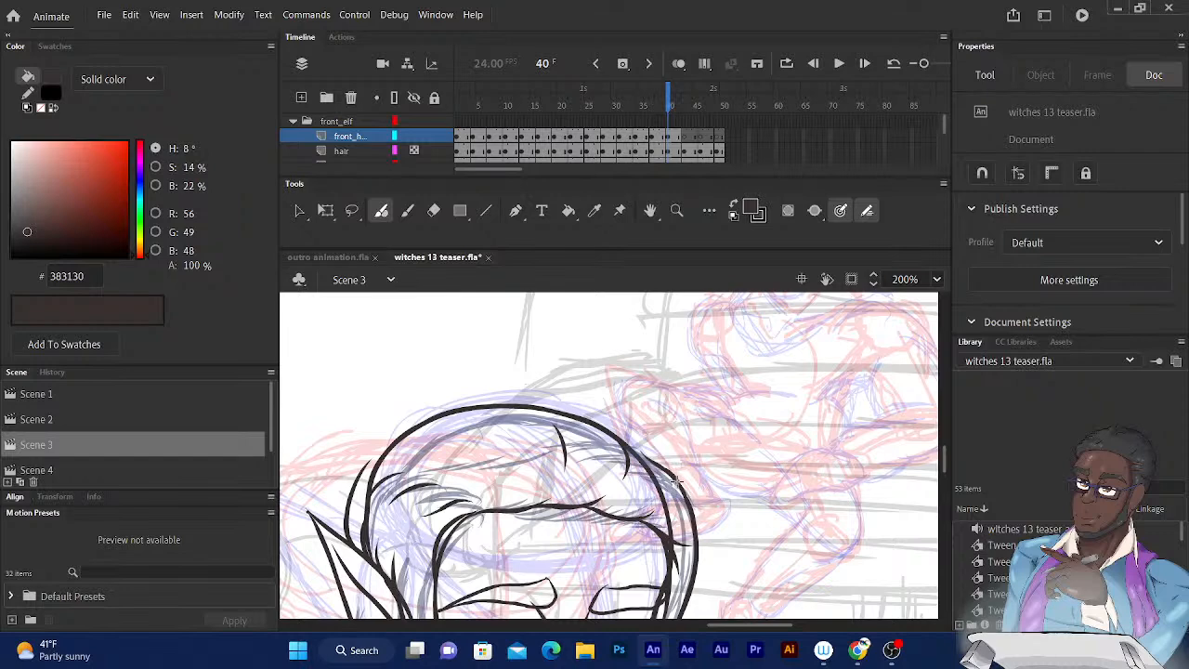
mouse_move(676, 486)
left_mouse_down()
mouse_move(628, 435)
mouse_move(514, 389)
left_mouse_up()
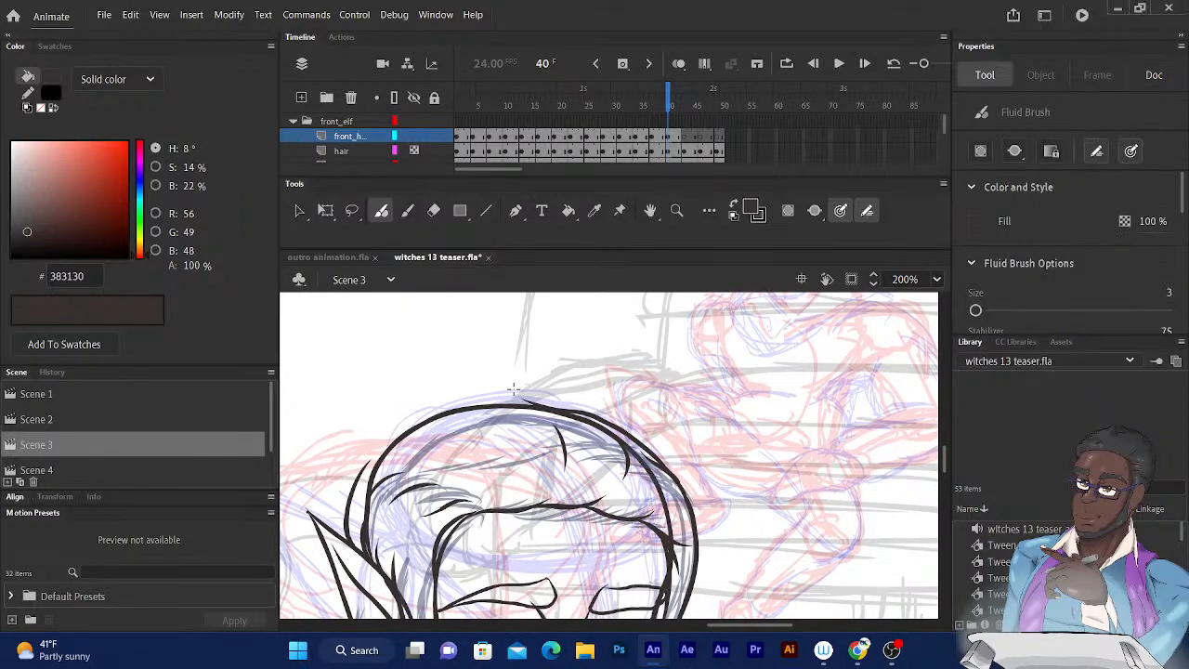
left_click(659, 99)
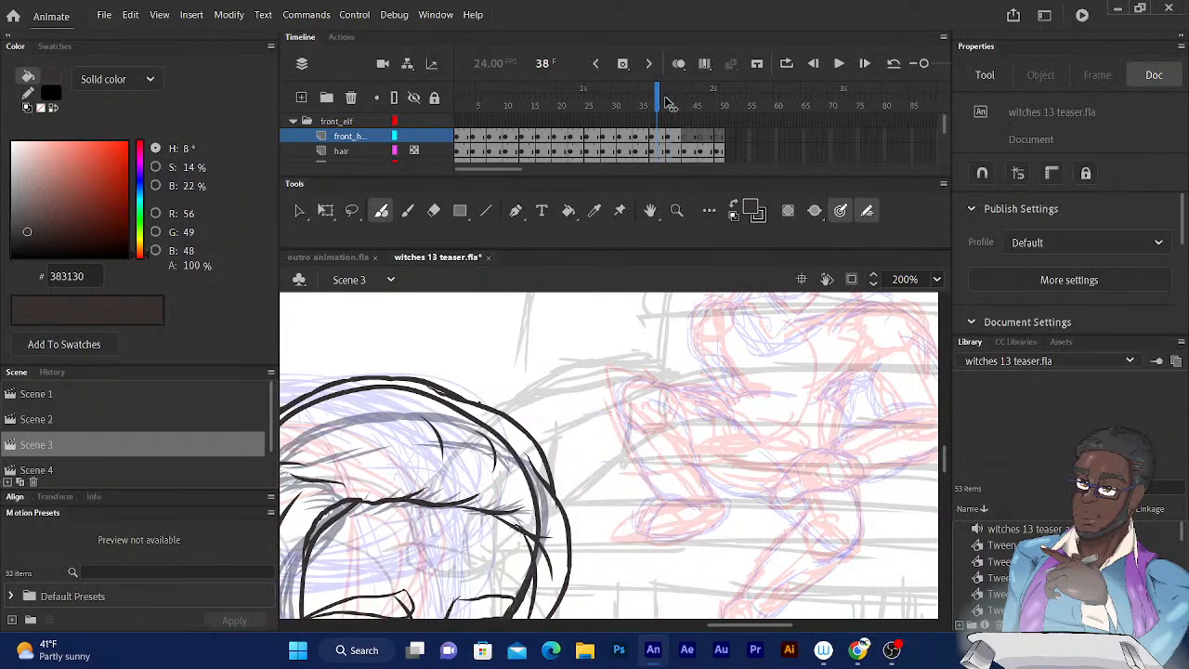
left_click_drag(666, 98, 675, 93)
left_click_drag(586, 312, 695, 301)
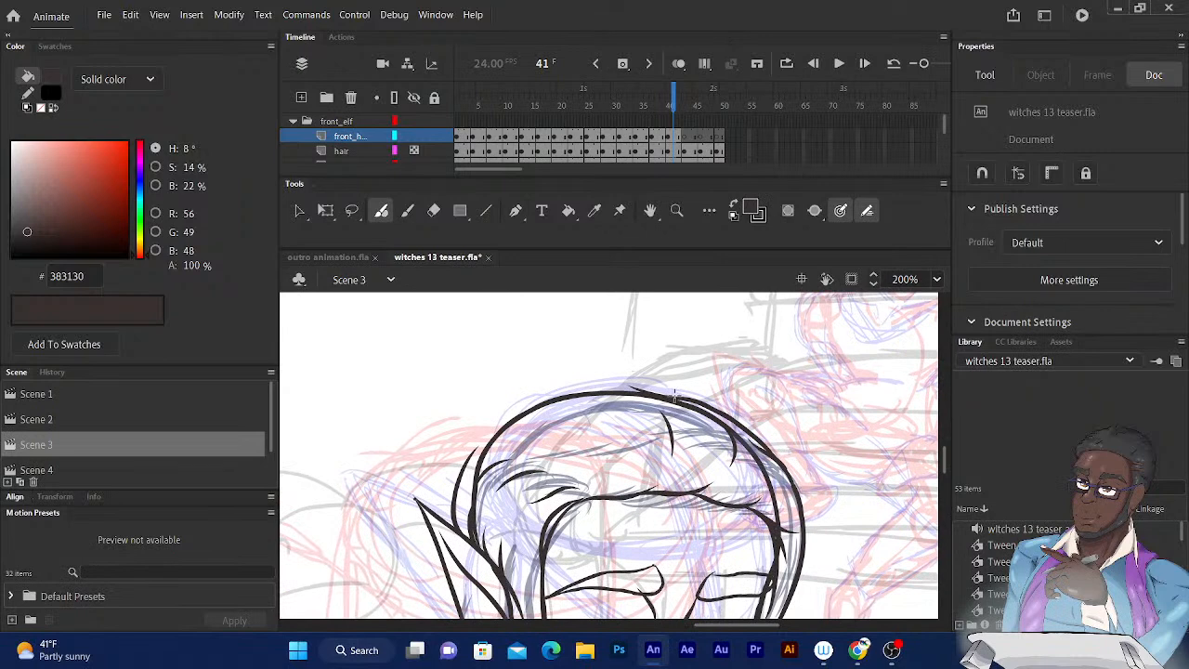
mouse_move(675, 396)
left_mouse_down()
mouse_move(539, 383)
mouse_move(499, 426)
left_mouse_up()
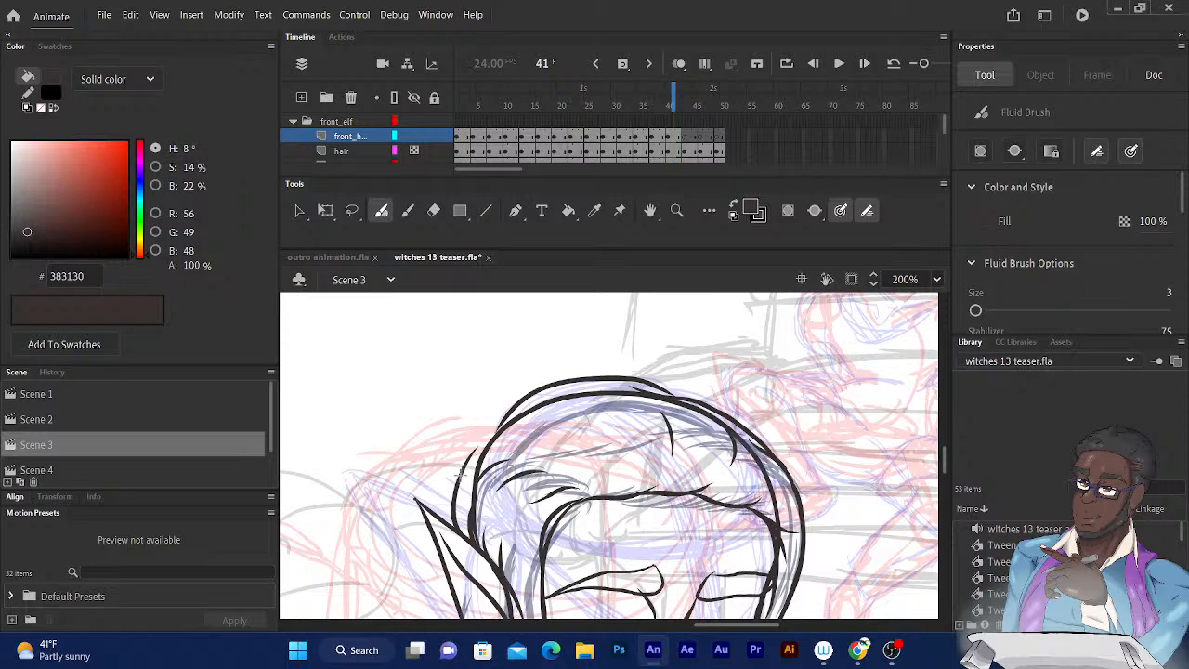
mouse_move(462, 464)
left_mouse_down()
mouse_move(487, 424)
mouse_move(550, 381)
left_mouse_up()
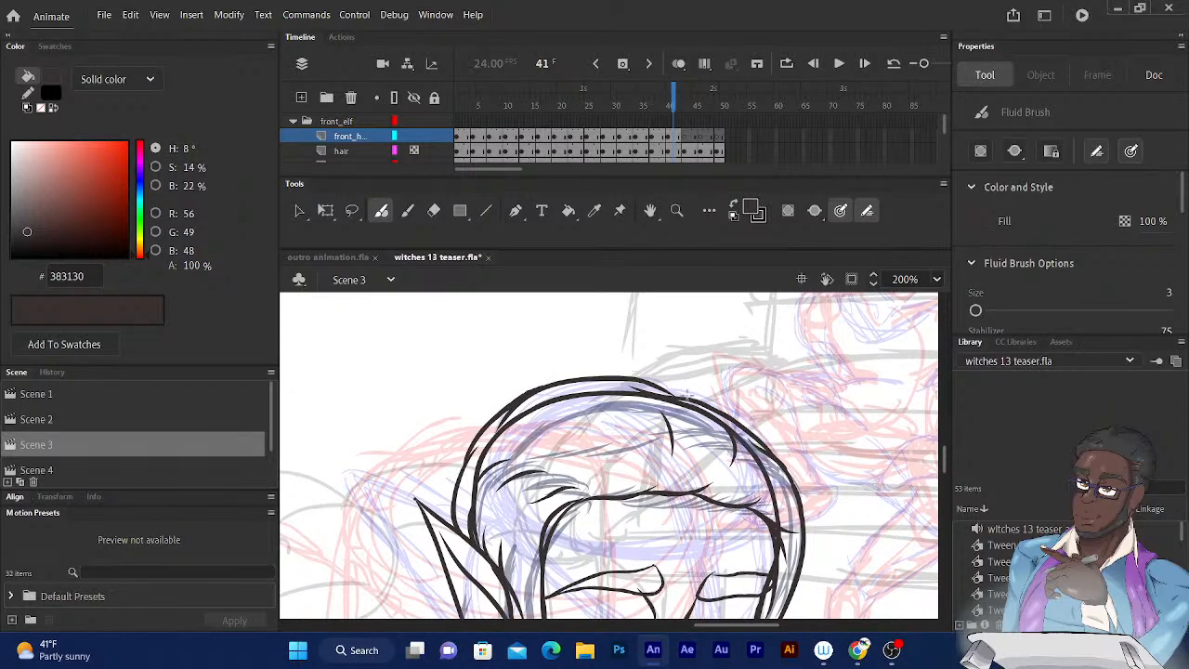
left_click_drag(637, 378, 695, 398)
Compare the drawing with the preceding frames, return to frame 40 and turn on onion skinning.
scroll(584, 455, "down", 6)
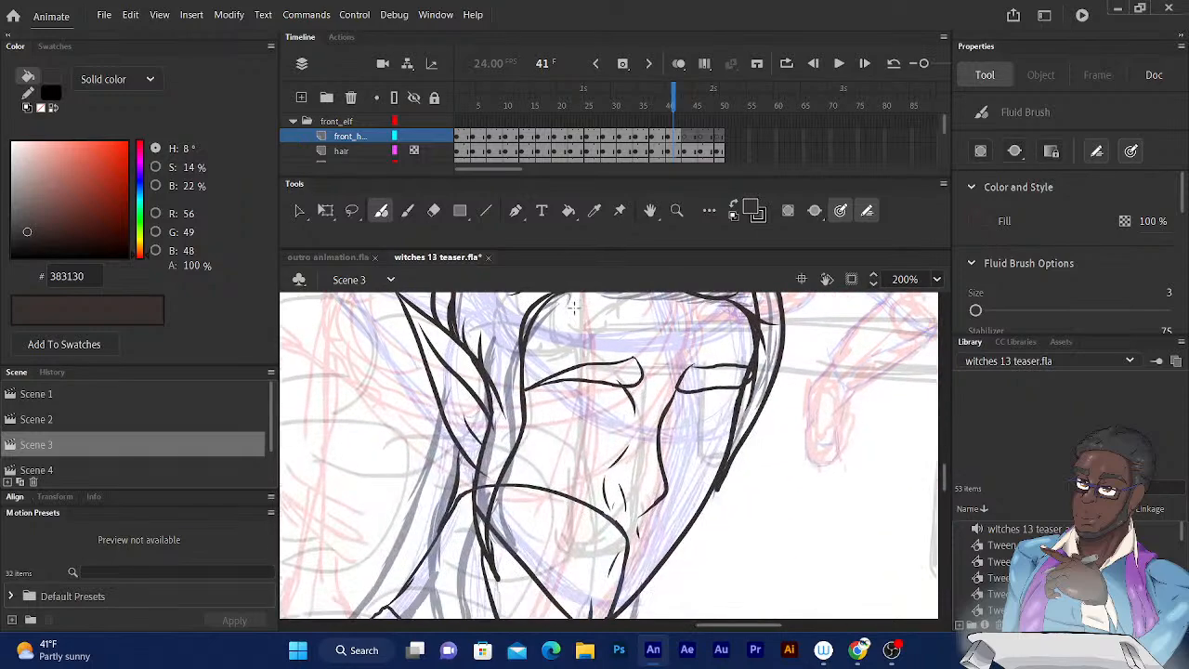
left_click_drag(546, 350, 570, 390)
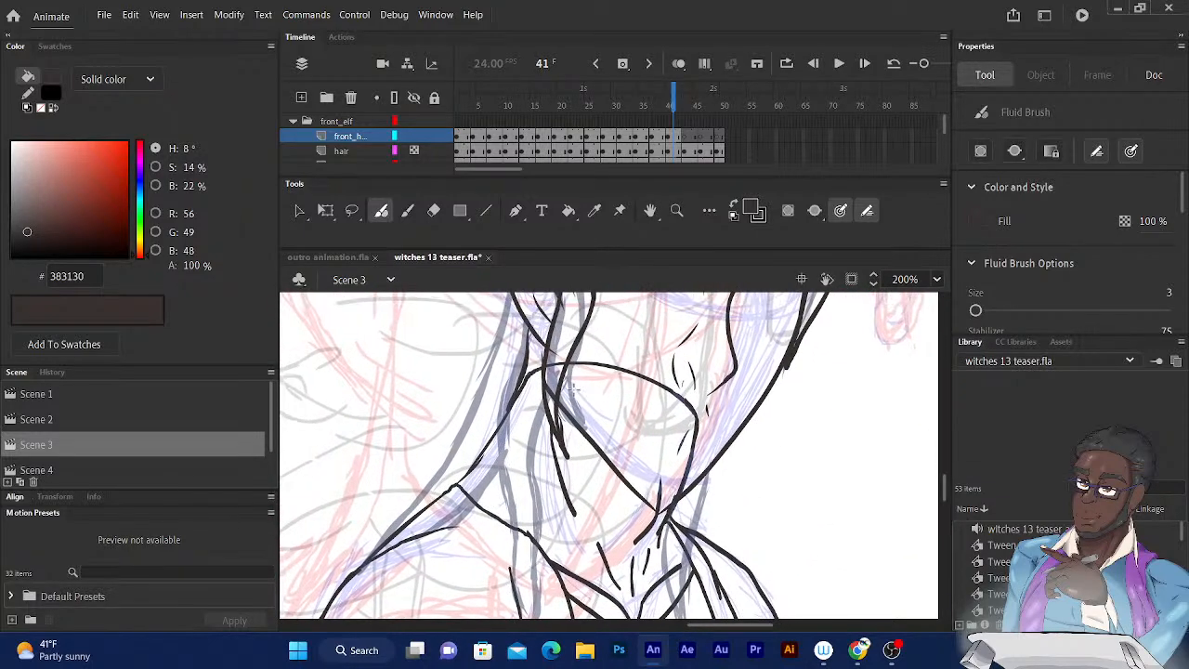
key("ctrl+minus")
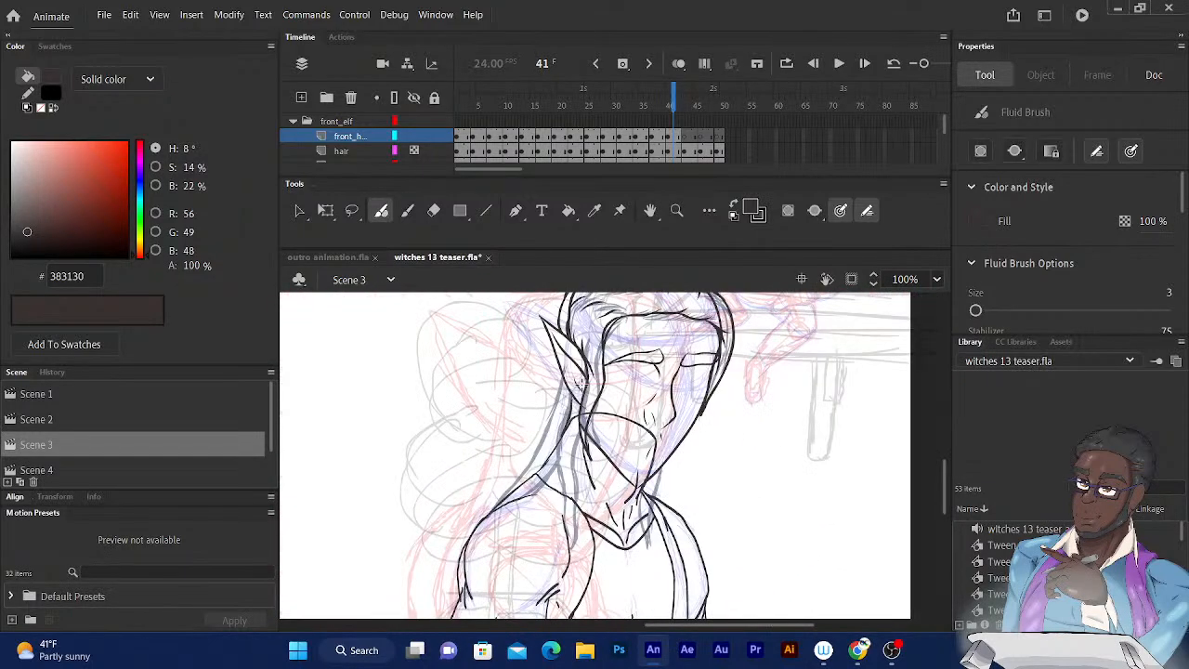
left_click(672, 94)
key("comma")
key("comma")
key("comma")
key("period")
key("period")
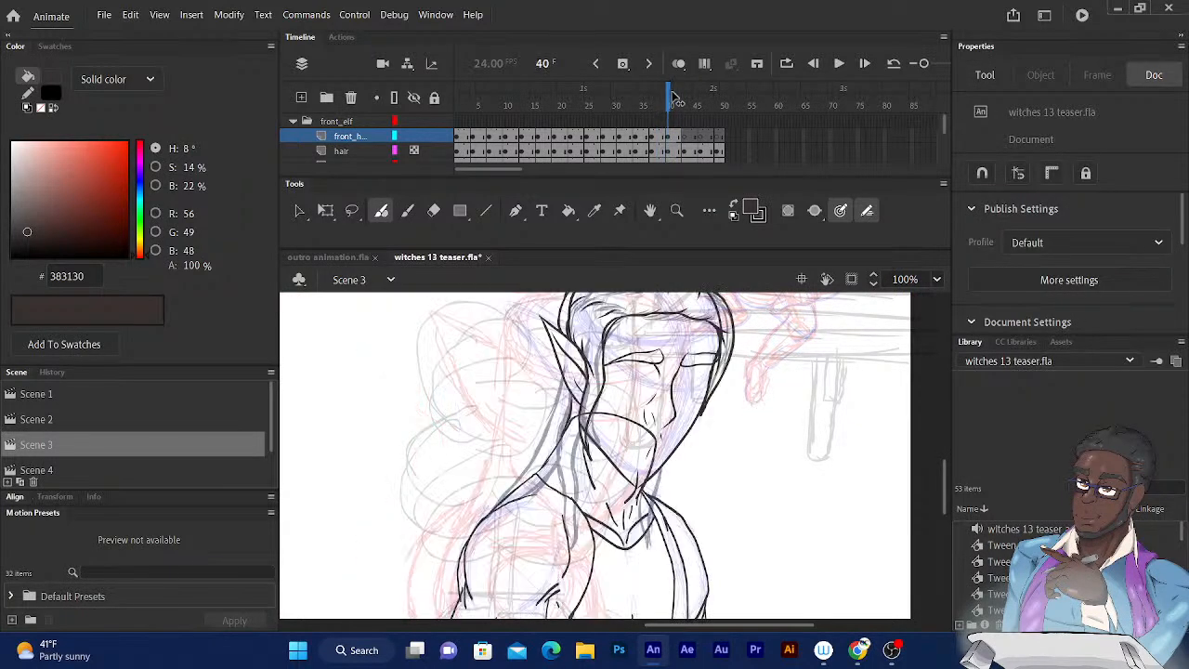
left_click(678, 63)
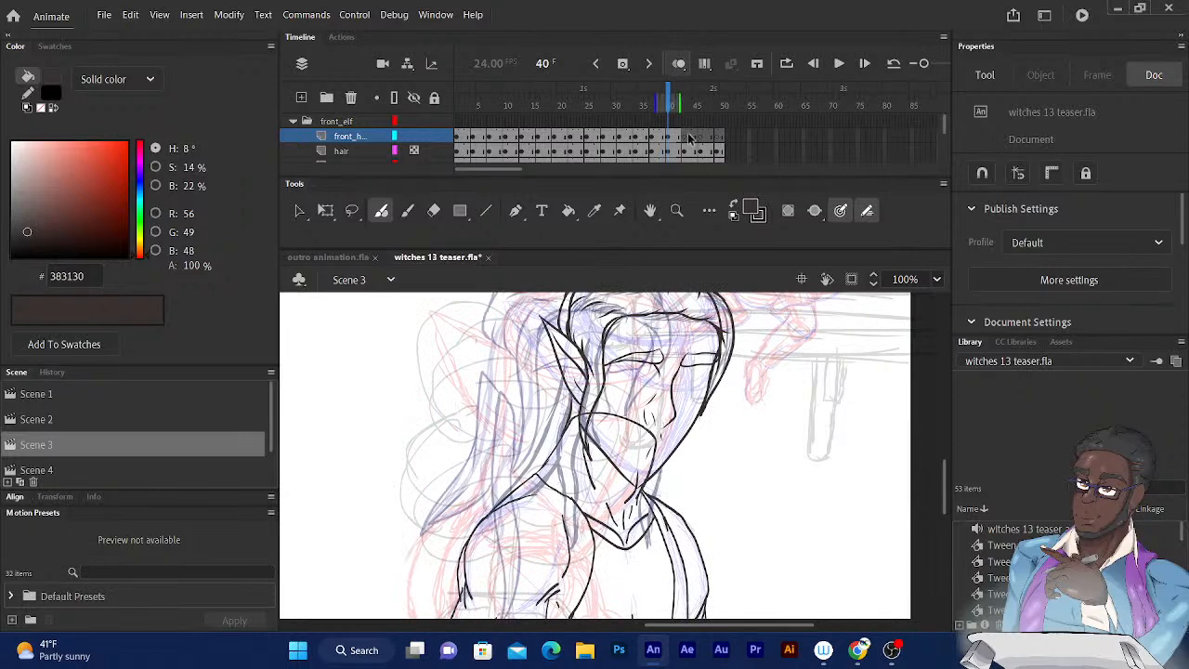
Ink the long hair lock hanging from below the ear over the front of the shoulder to the chest on frame 40.
left_click_drag(620, 398, 635, 323)
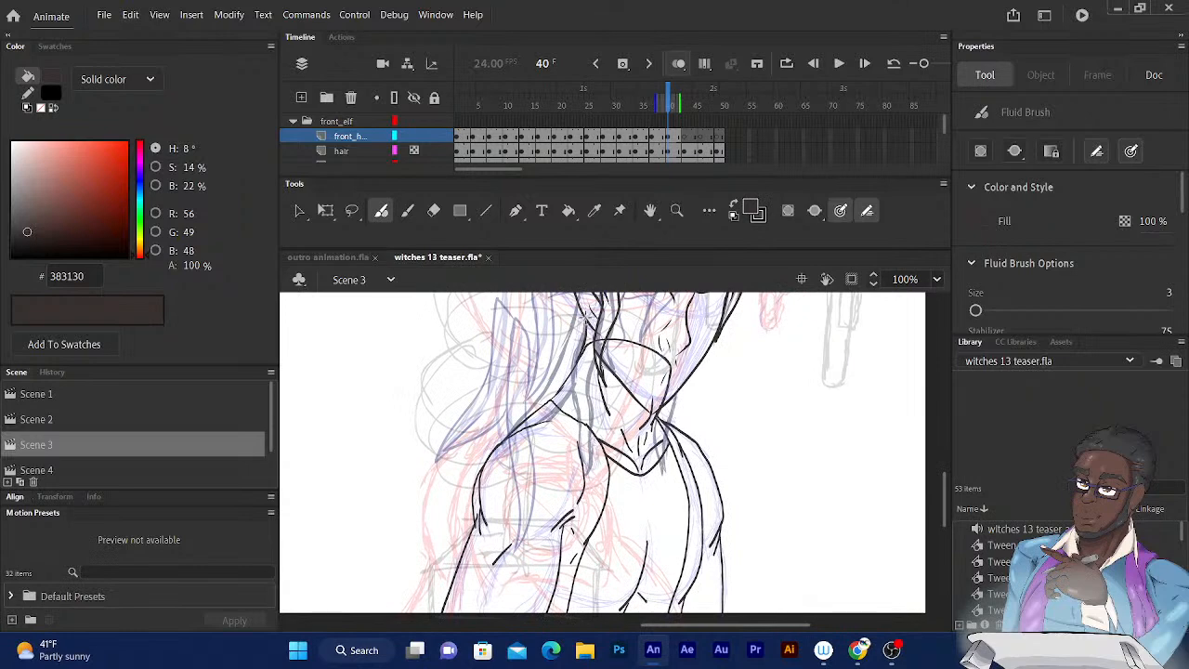
mouse_move(583, 323)
left_mouse_down()
mouse_move(577, 416)
mouse_move(592, 505)
mouse_move(576, 542)
mouse_move(608, 444)
mouse_move(593, 366)
left_mouse_up()
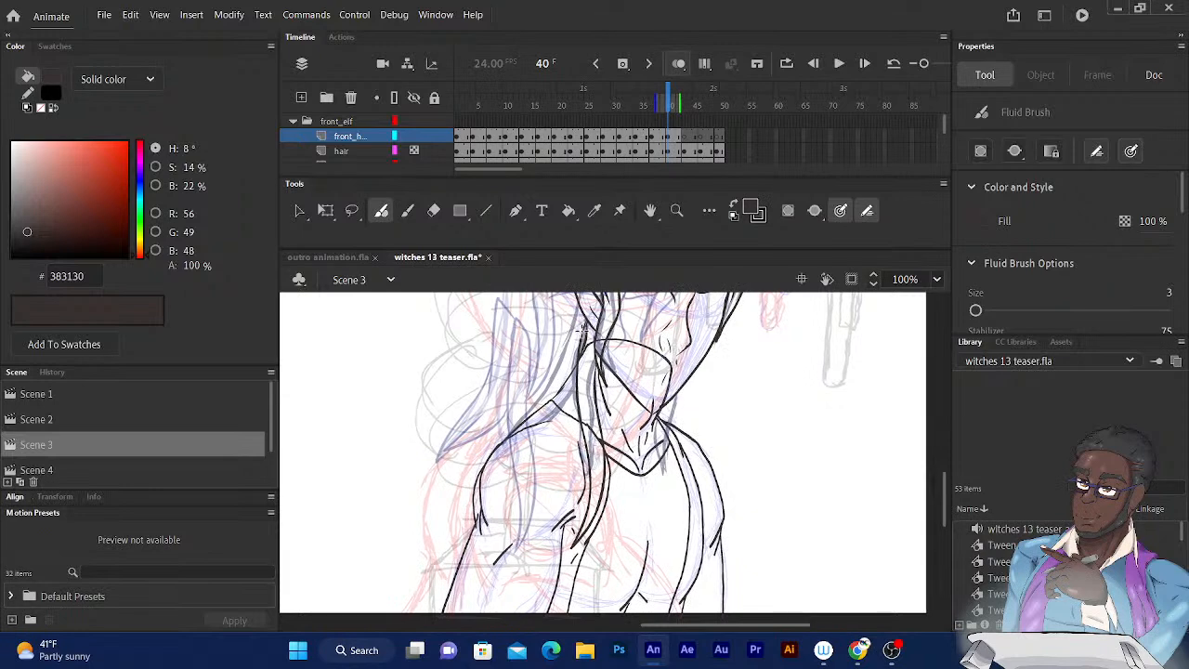
left_click_drag(582, 331, 585, 325)
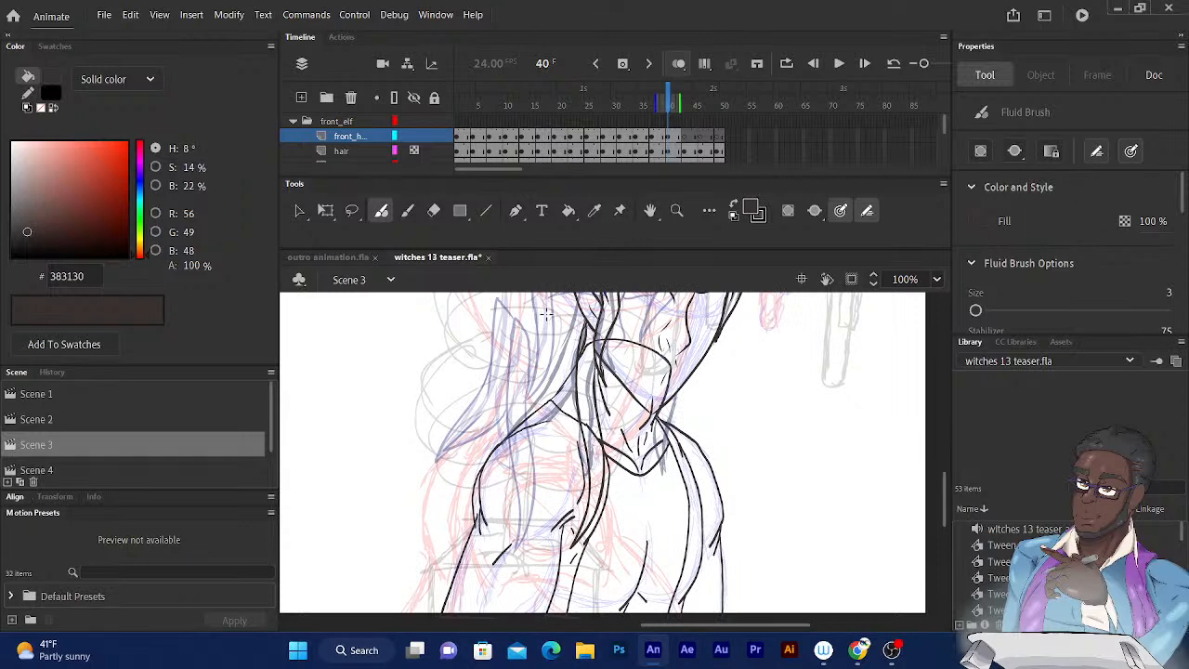
Ink the hair strand falling from behind the ear along the neck to a tip on the shoulder on frame 40.
scroll(560, 371, "up", 3)
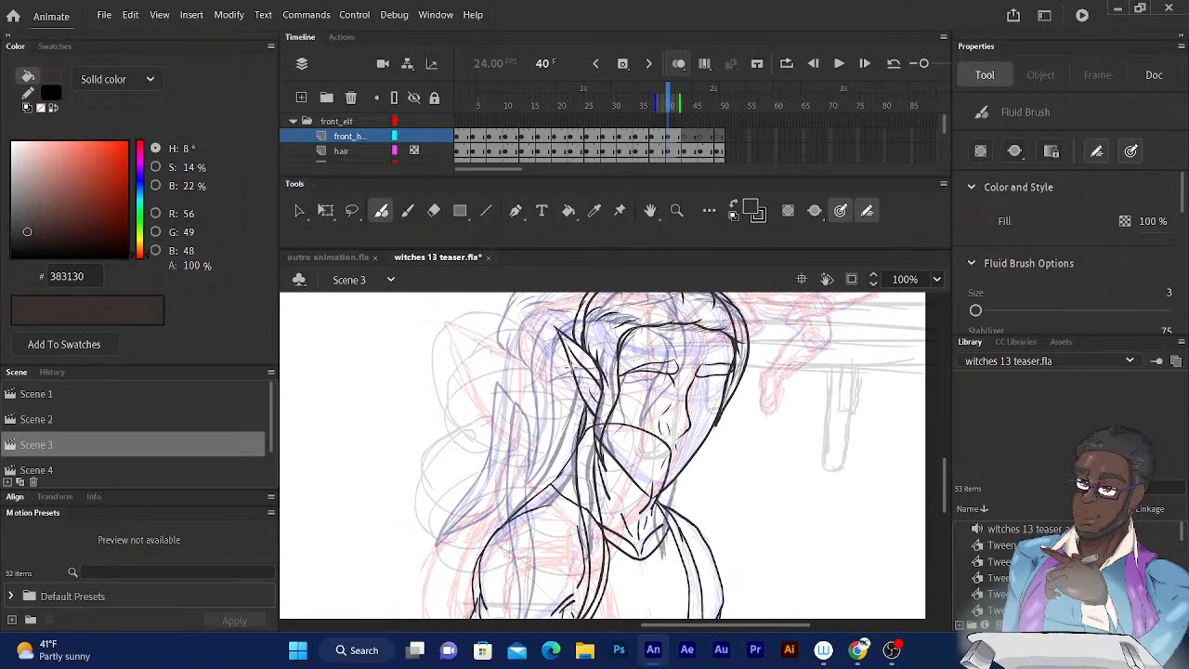
scroll(571, 368, "down", 3)
scroll(571, 368, "up", 3)
left_click_drag(571, 371, 550, 454)
key("ctrl+z")
mouse_move(569, 379)
left_mouse_down()
mouse_move(568, 366)
mouse_move(539, 485)
left_mouse_up()
key("ctrl+z")
left_click_drag(554, 457, 506, 523)
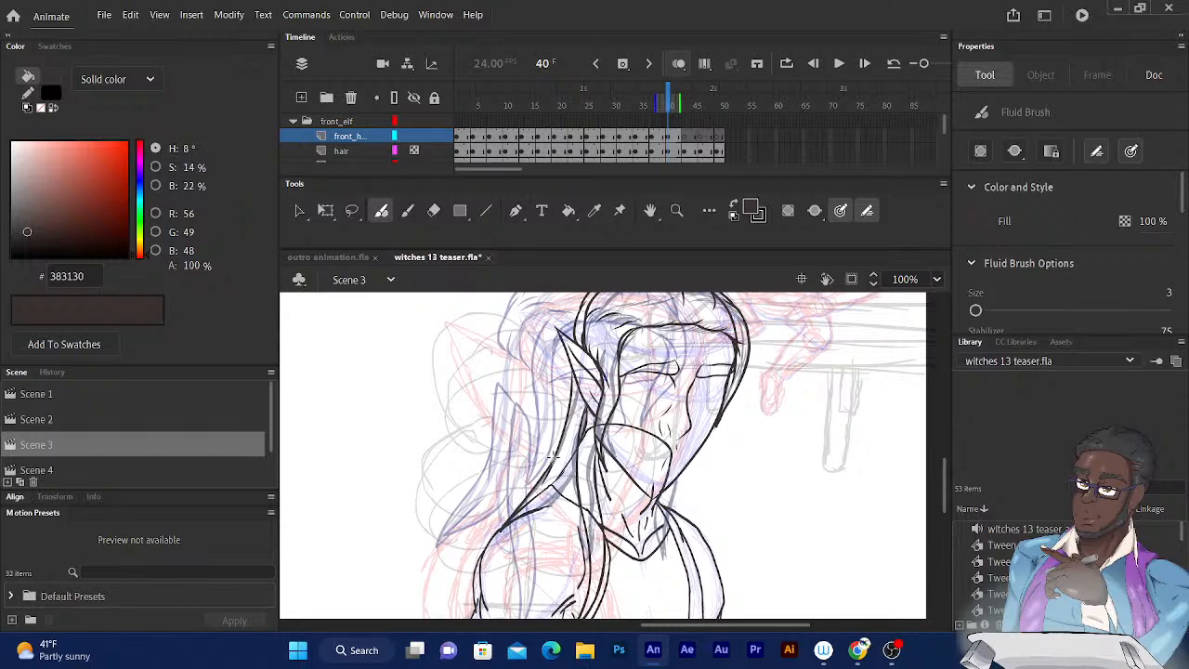
left_click_drag(551, 505, 573, 477)
key("ctrl+z")
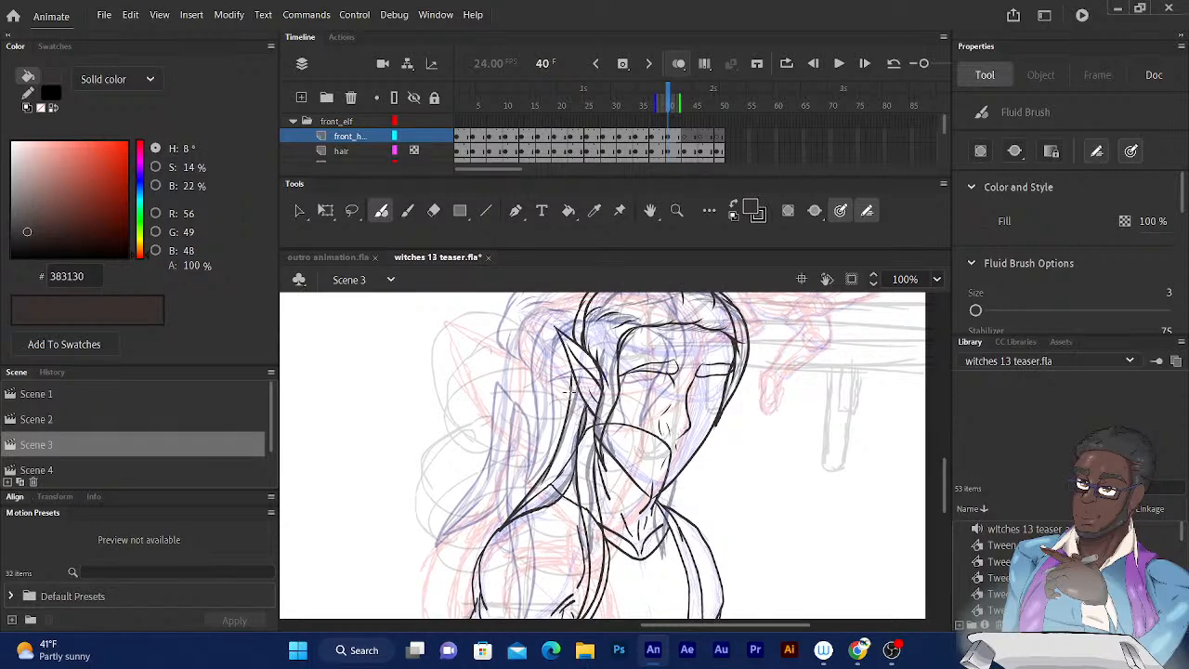
mouse_move(520, 515)
left_mouse_down()
mouse_move(555, 473)
mouse_move(508, 527)
left_mouse_up()
Refine the strand's lower edge at the shoulder and its upper end behind the ear on frame 40.
key("ctrl+equal")
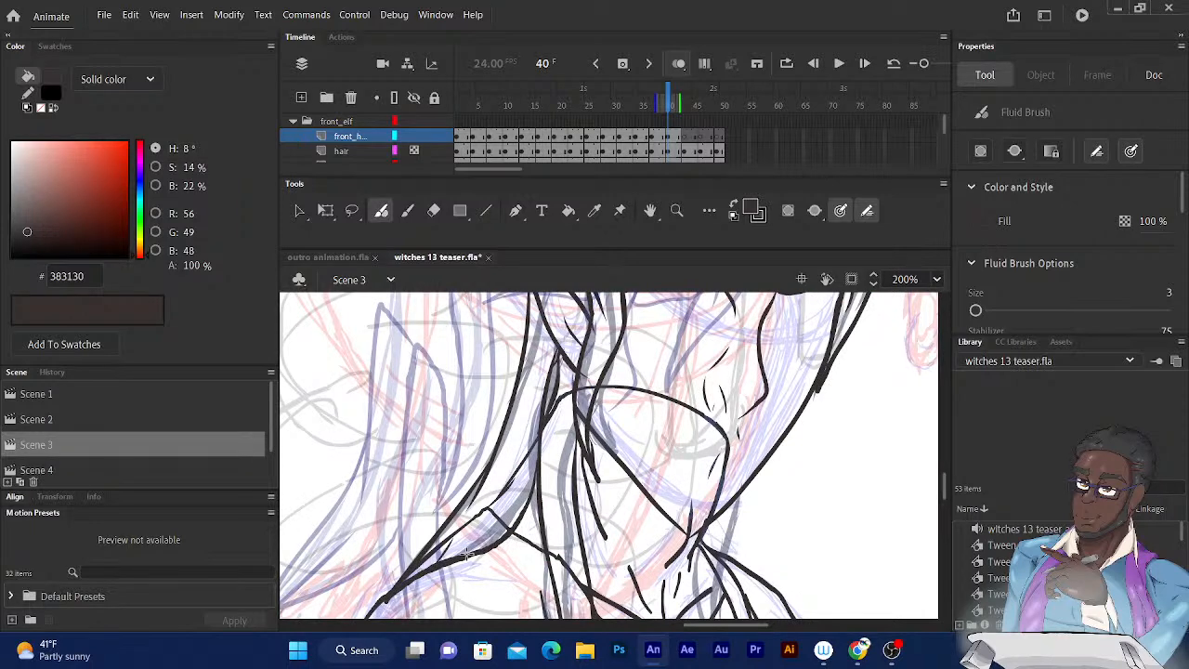
left_click_drag(527, 503, 498, 545)
mouse_move(559, 347)
left_mouse_down()
mouse_move(552, 390)
mouse_move(519, 440)
left_mouse_up()
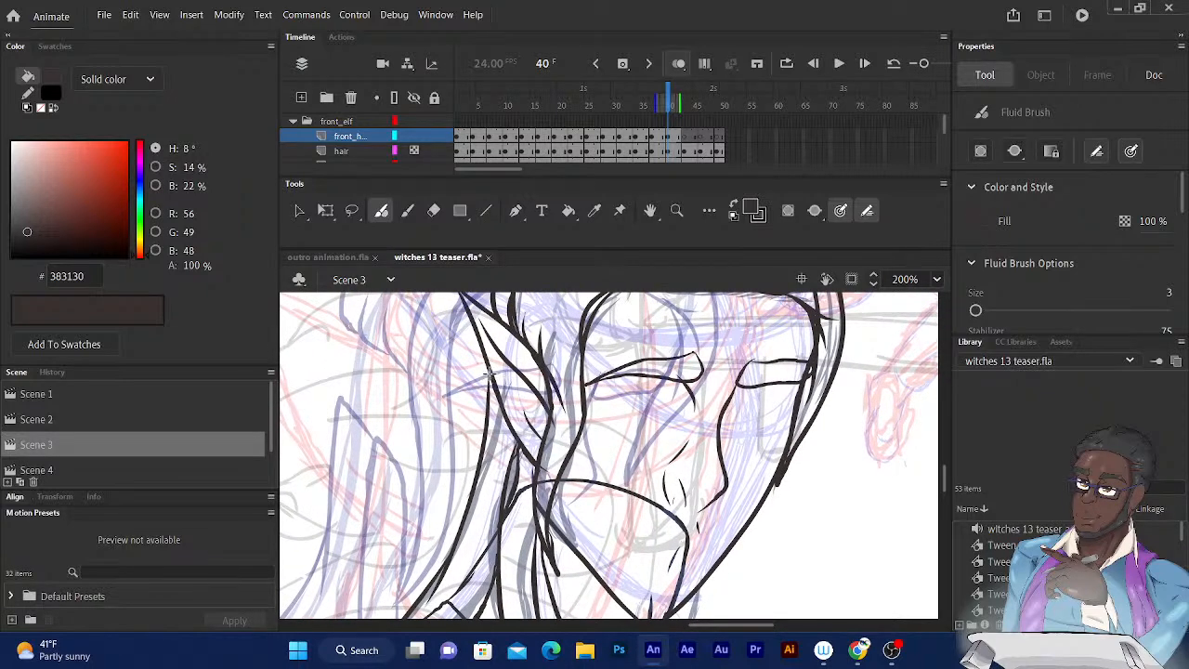
left_click_drag(489, 374, 508, 417)
Ink the ear-side lock on frame 43, running from the forehead parting down past the ear to a tip beside the jaw.
key("period")
key("period")
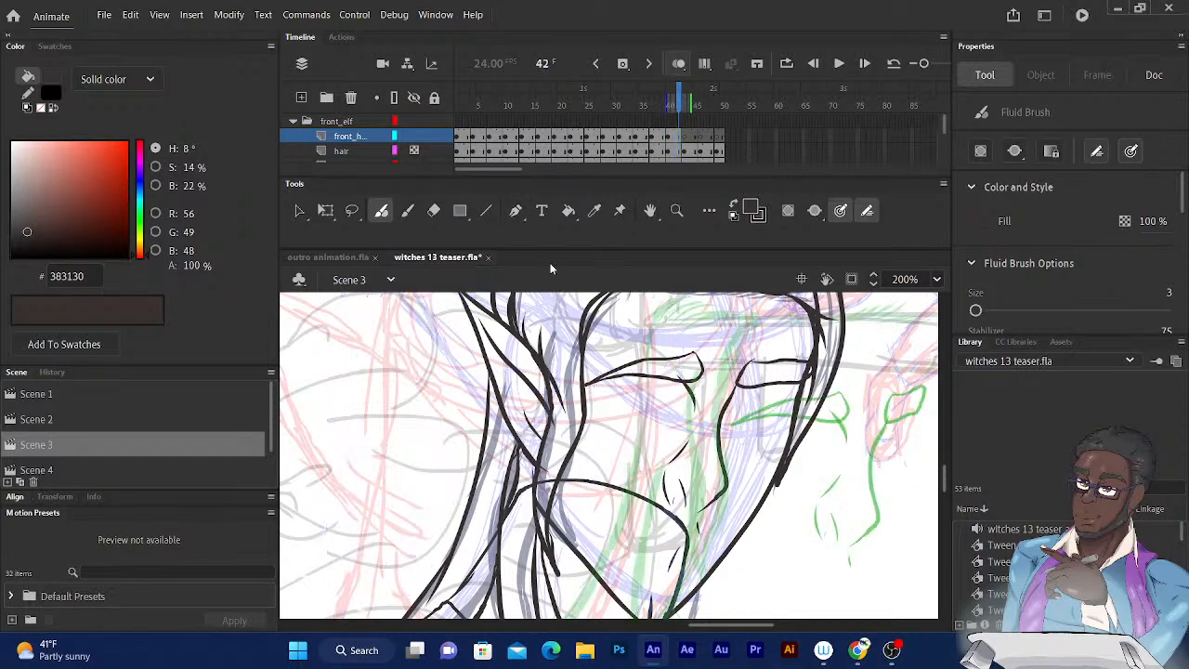
key("period")
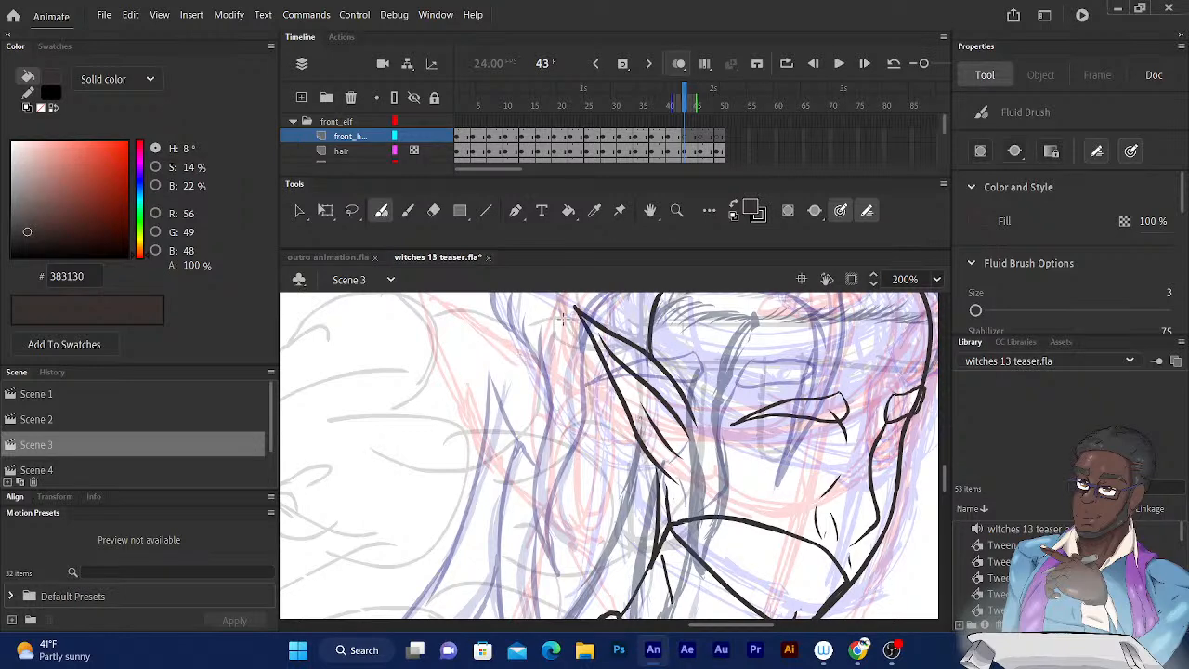
scroll(522, 399, "right", 1)
scroll(522, 399, "right", 4)
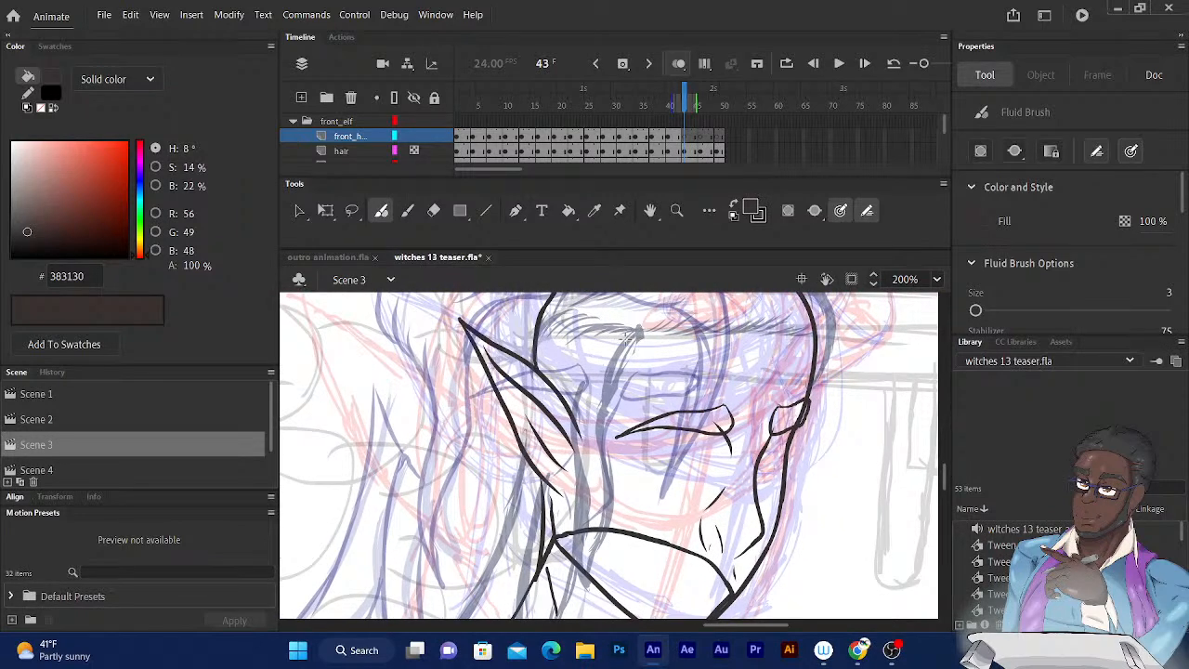
mouse_move(636, 331)
left_mouse_down()
mouse_move(609, 377)
mouse_move(594, 466)
mouse_move(535, 581)
left_mouse_up()
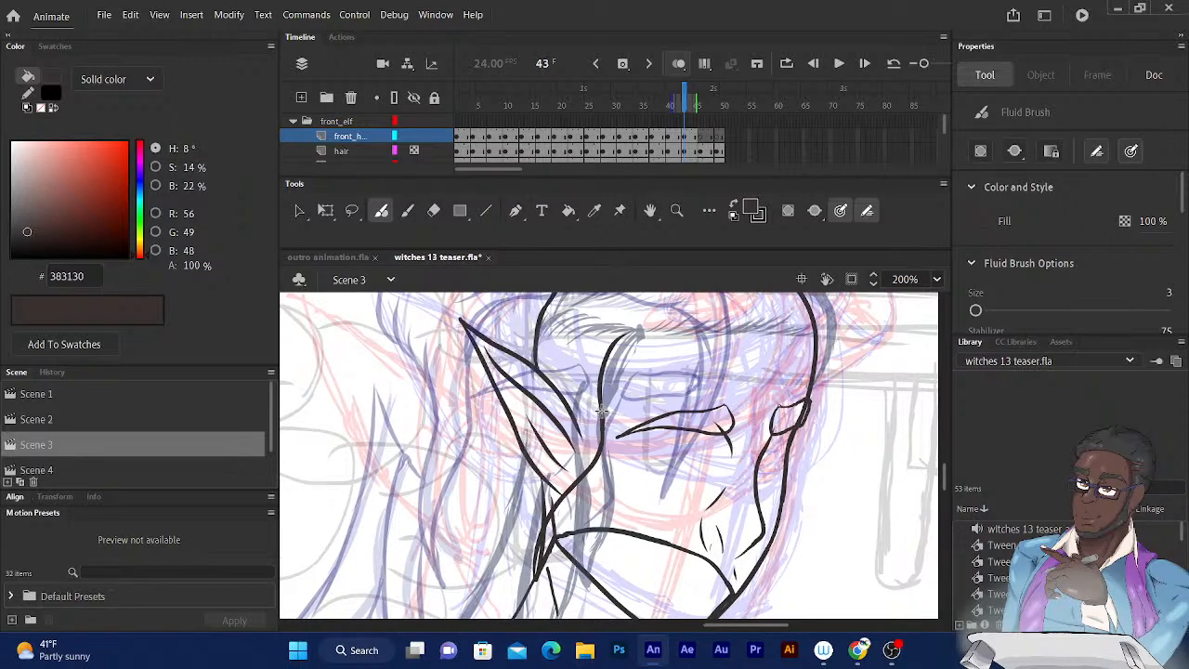
mouse_move(596, 394)
left_mouse_down()
mouse_move(597, 347)
mouse_move(635, 330)
left_mouse_up()
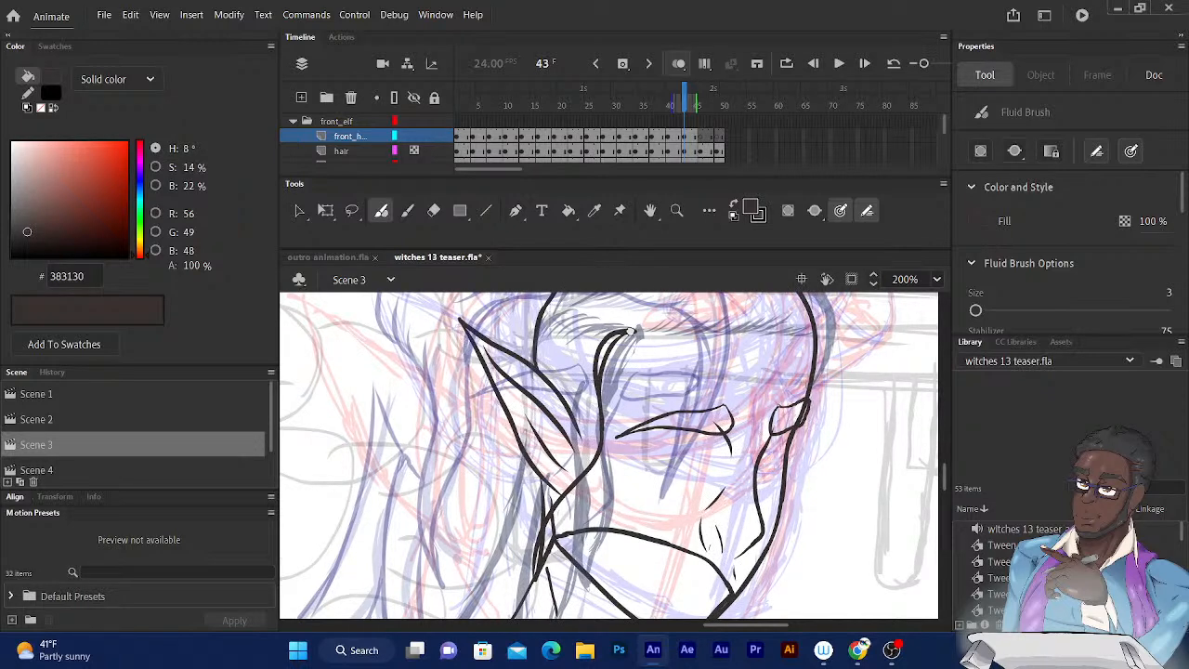
scroll(637, 297, "down", 2)
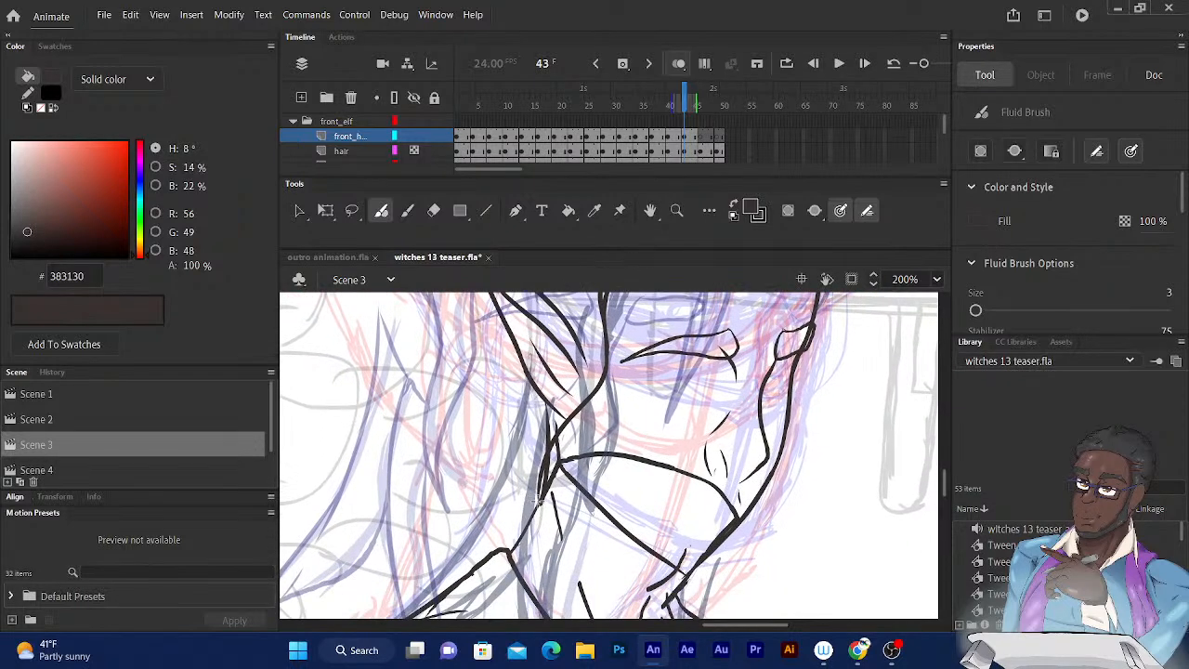
mouse_move(537, 499)
left_mouse_down()
mouse_move(535, 434)
mouse_move(562, 392)
mouse_move(576, 298)
left_mouse_up()
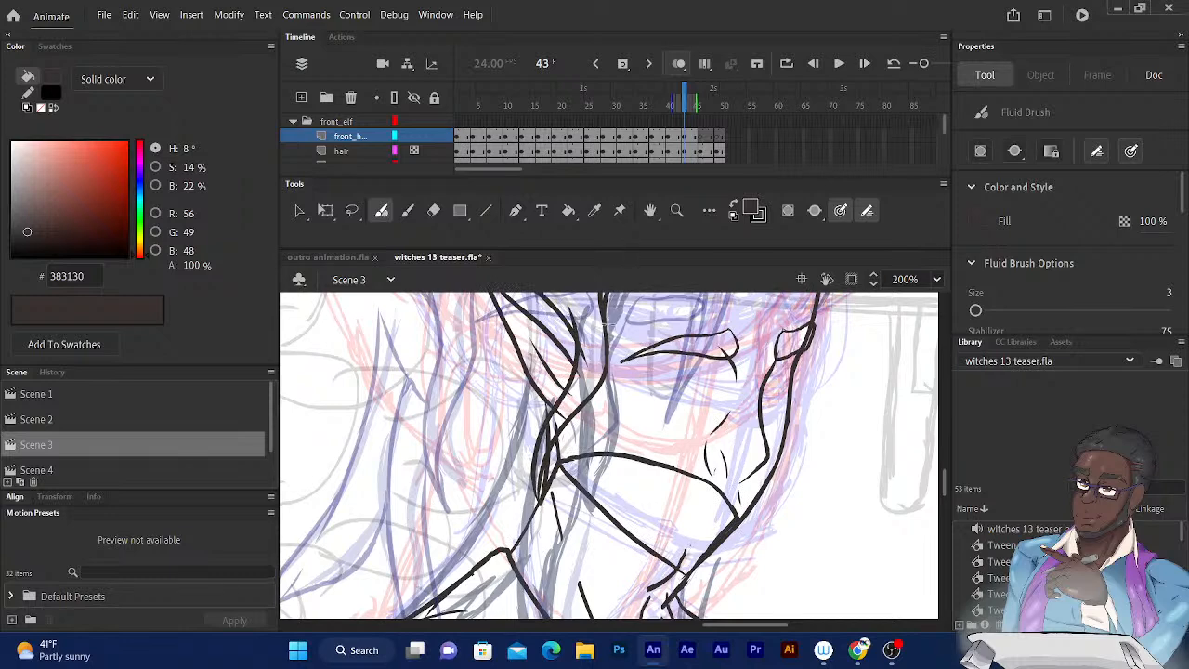
scroll(606, 321, "down", 3)
scroll(557, 317, "up", 3)
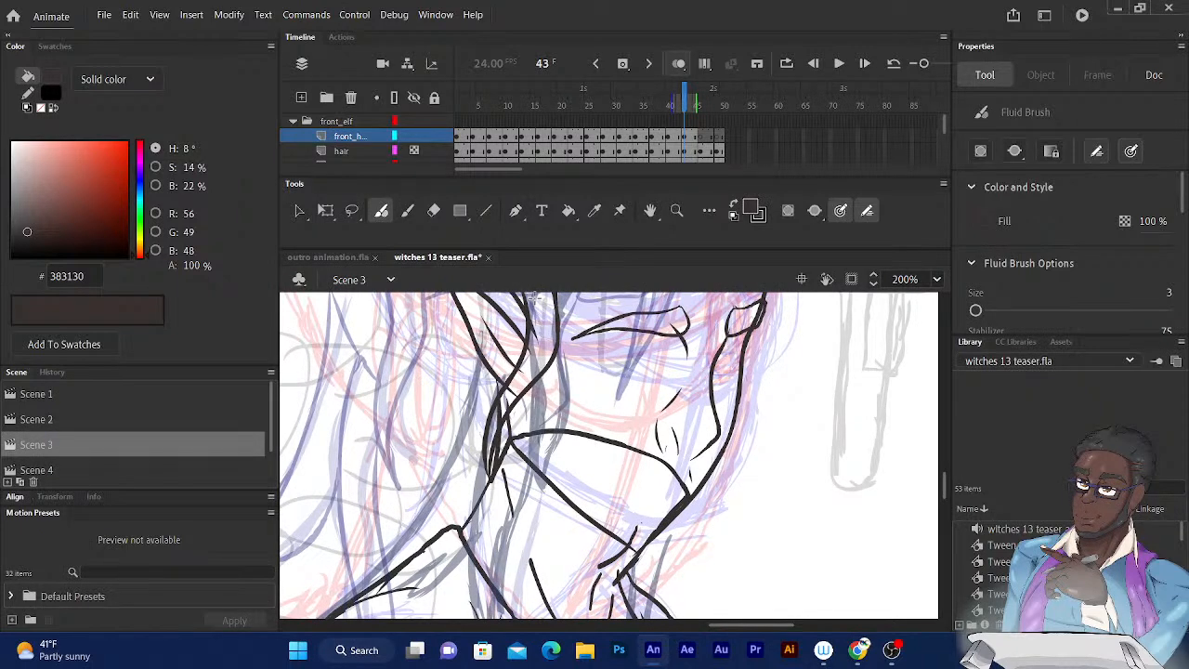
key("ctrl+minus")
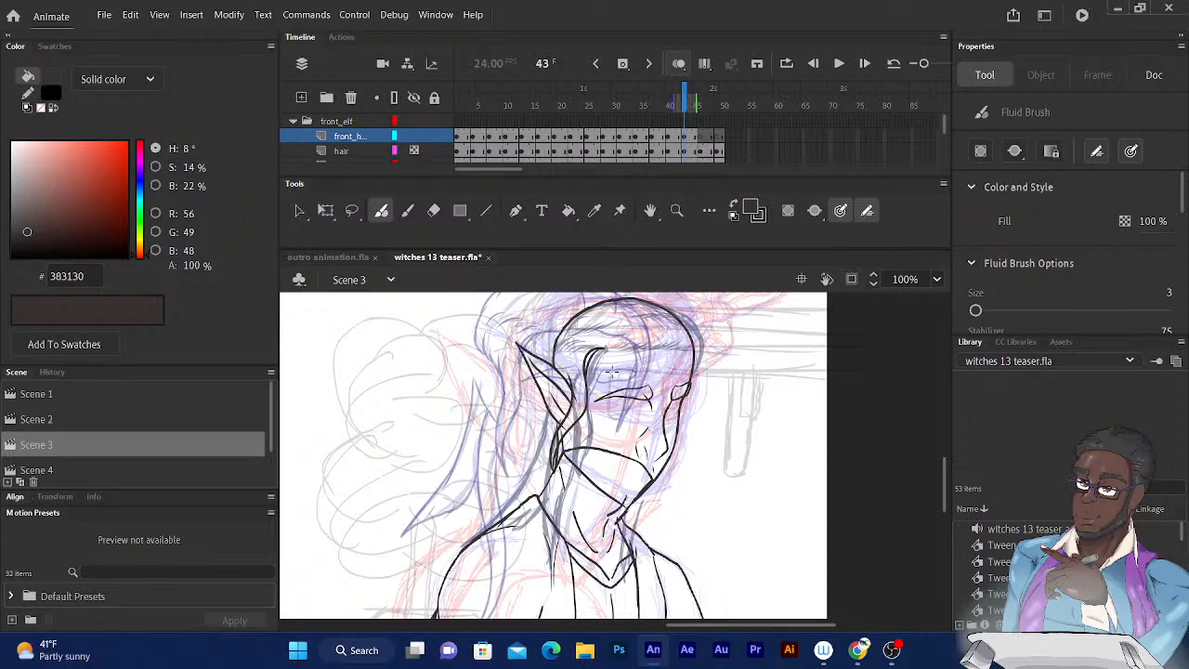
left_click_drag(606, 407, 635, 338)
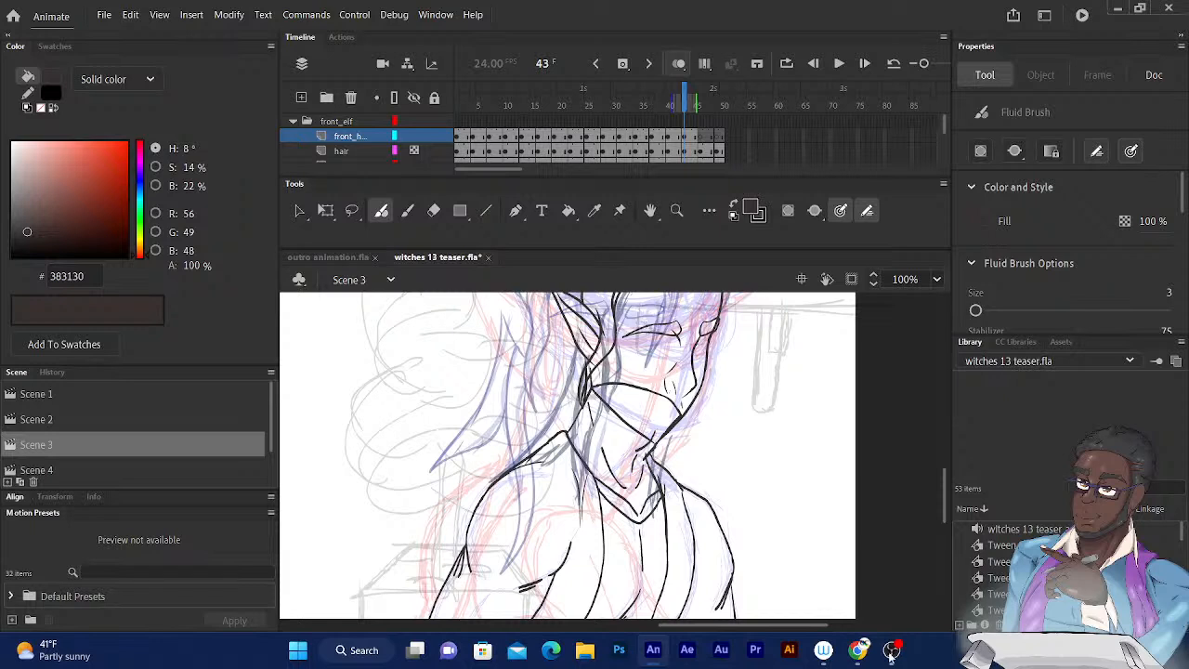
Switch to the OBS Studio window.
mouse_move(891, 650)
left_click(883, 578)
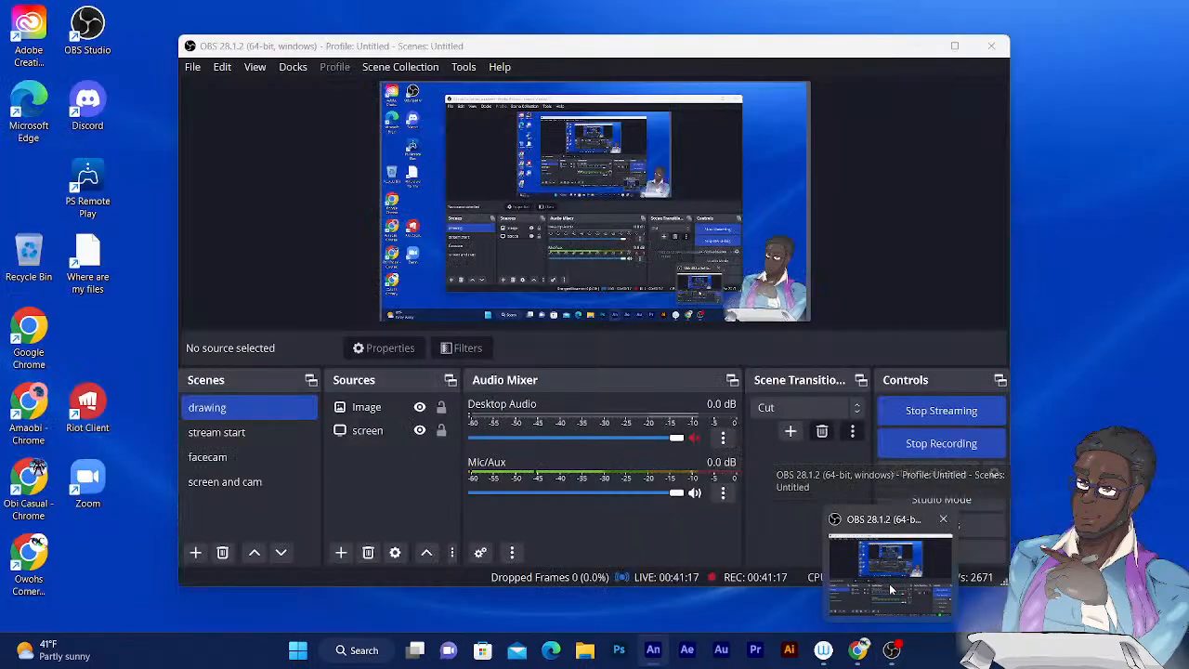
Return to the witches 13 teaser drawing in Adobe Animate.
left_click(883, 578)
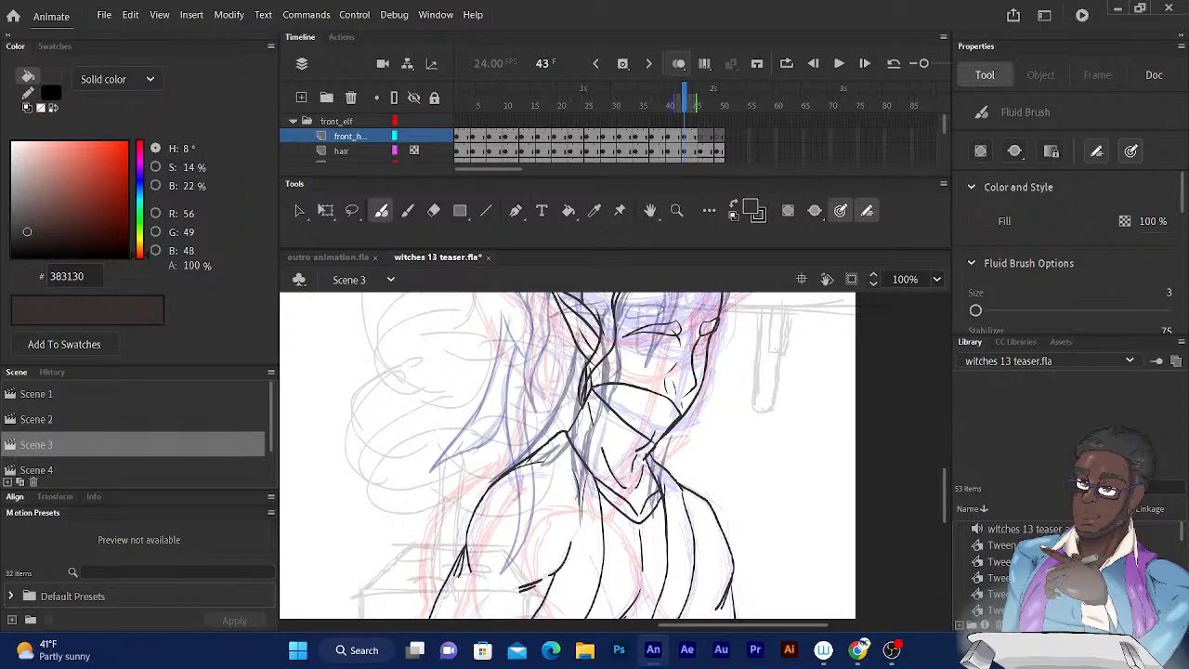
left_click_drag(623, 335, 607, 356)
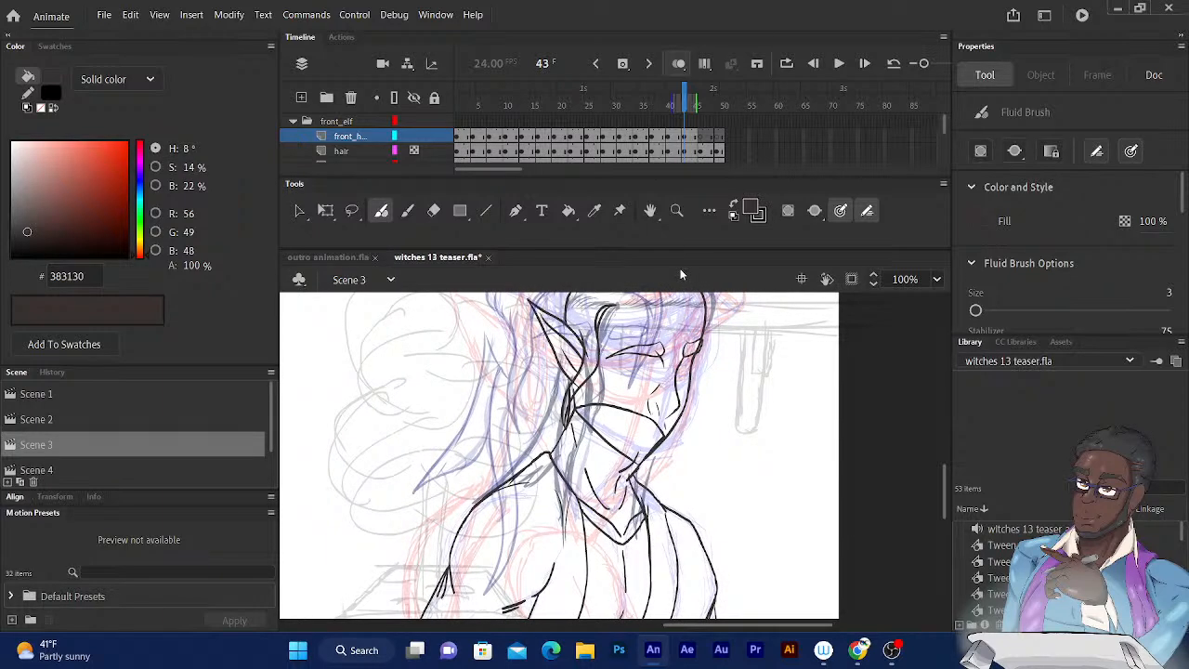
left_click_drag(654, 414, 657, 418)
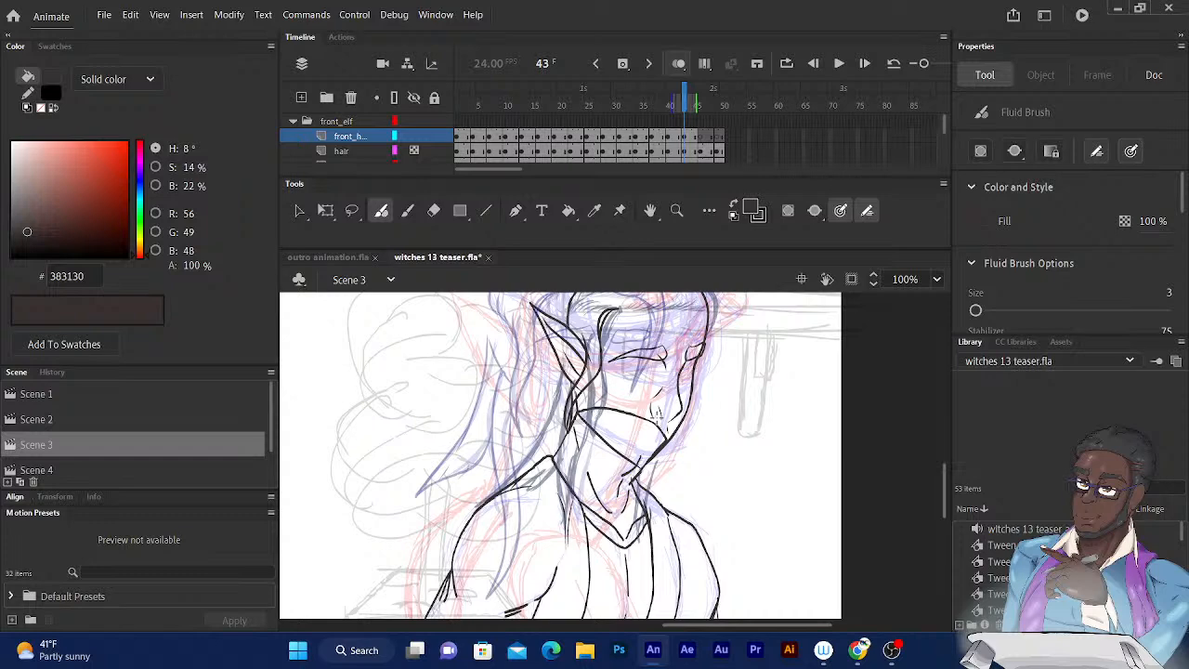
Step back and forth through the frames before frame 43 to compare the inked hair on frame 40 with frame 43.
left_click(684, 106)
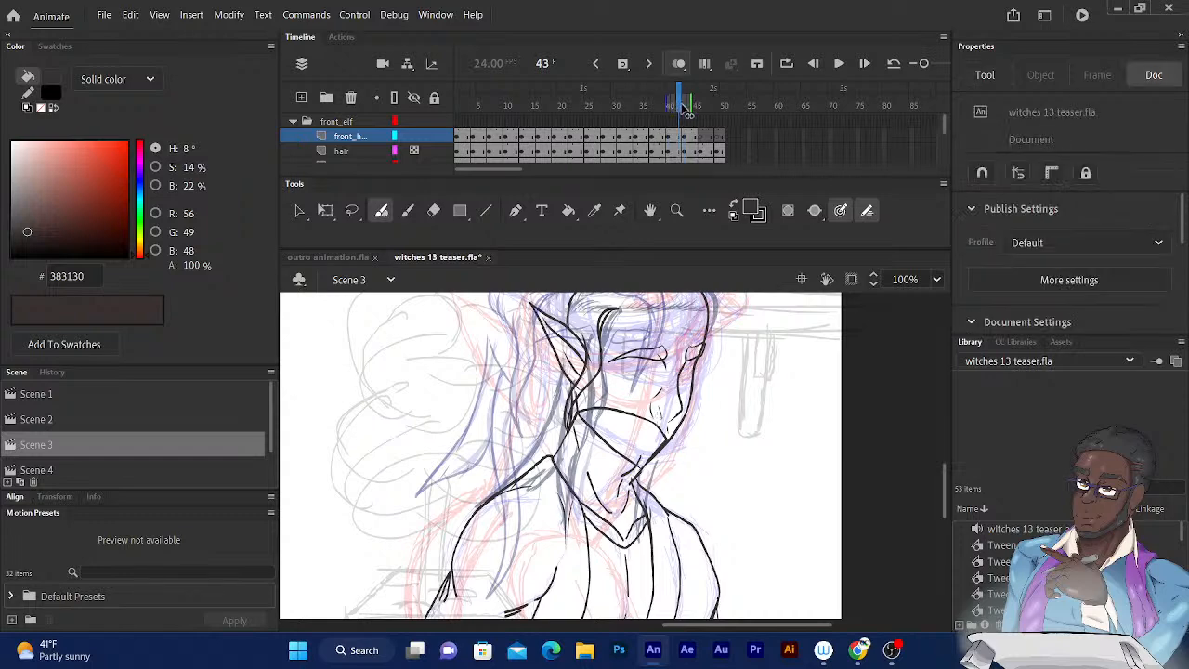
key("comma")
key("comma")
key("comma")
key("comma")
key("comma")
key("comma")
key("comma")
key("comma")
key("comma")
key("period")
key("period")
key("period")
key("period")
key("period")
key("period")
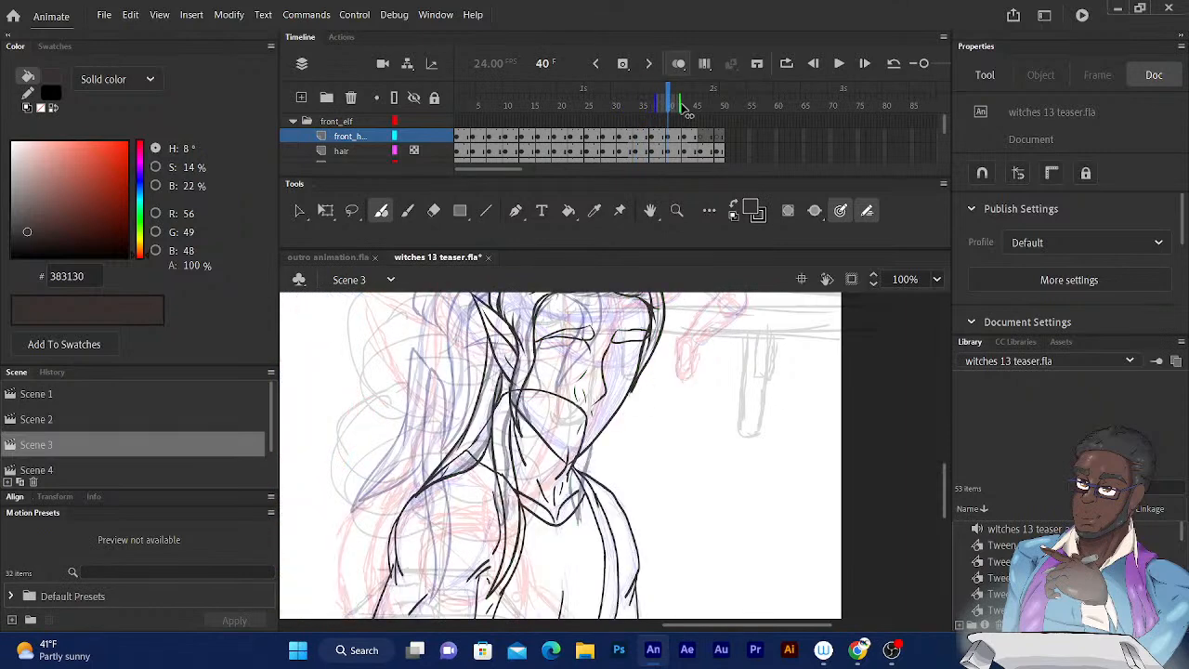
key("period")
key("period")
key("period")
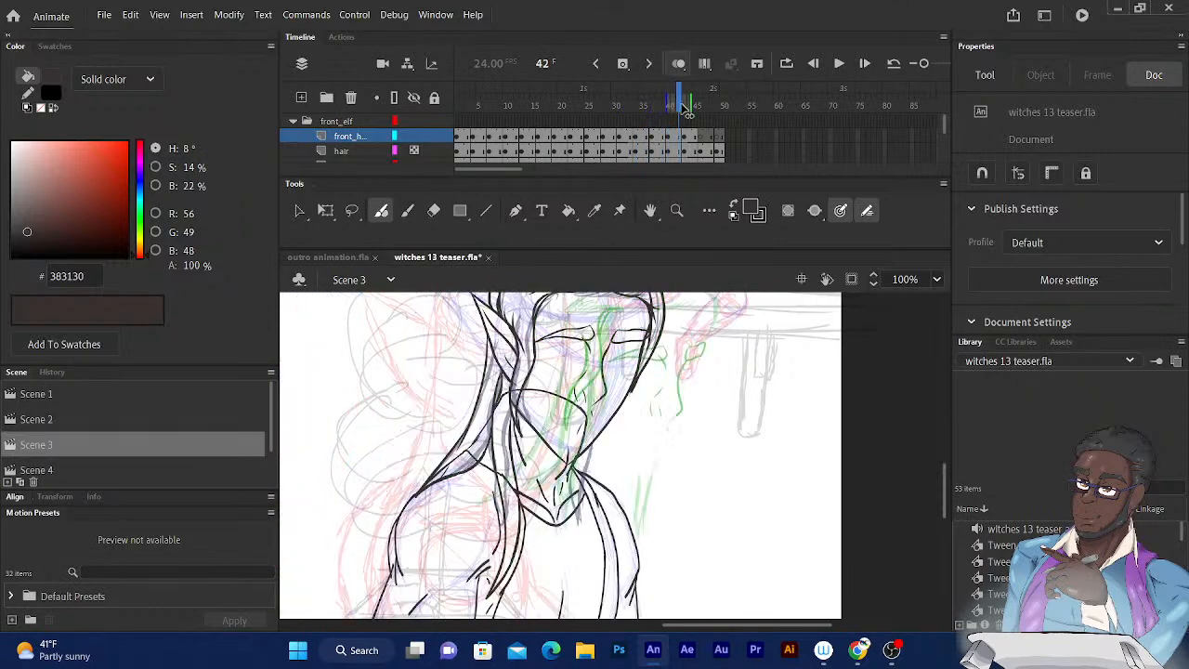
key("comma")
key("period")
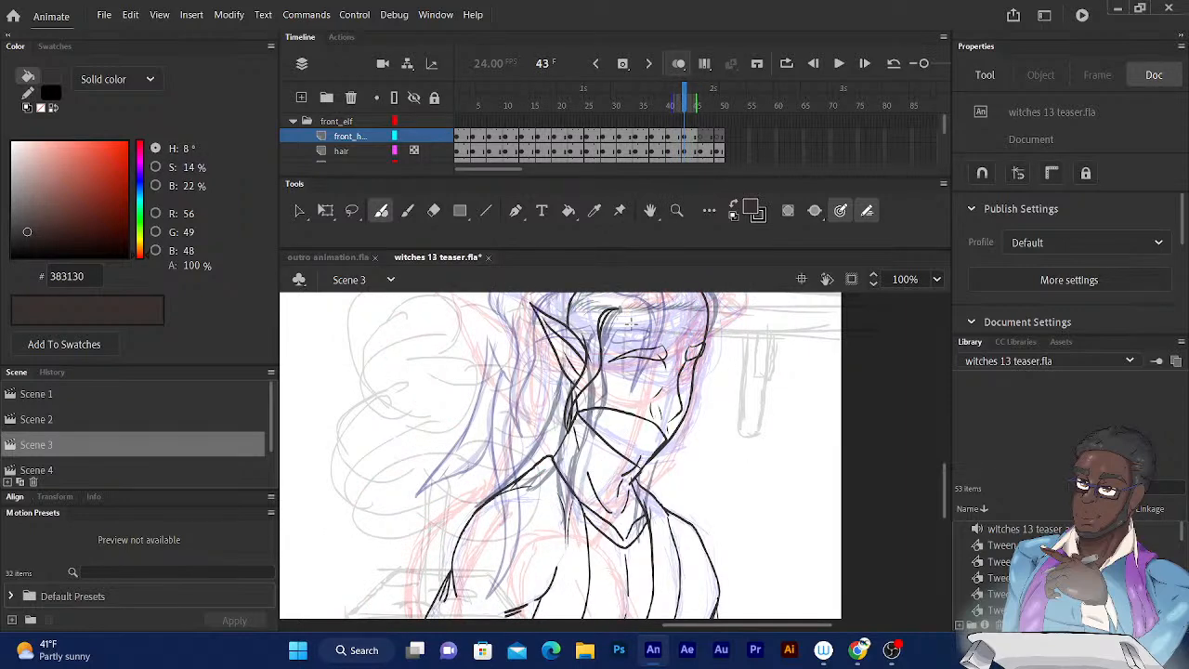
Ink the front edge of the long hair strand on frame 43, from below the ear down the neck onto the chest.
left_click_drag(594, 311, 582, 282)
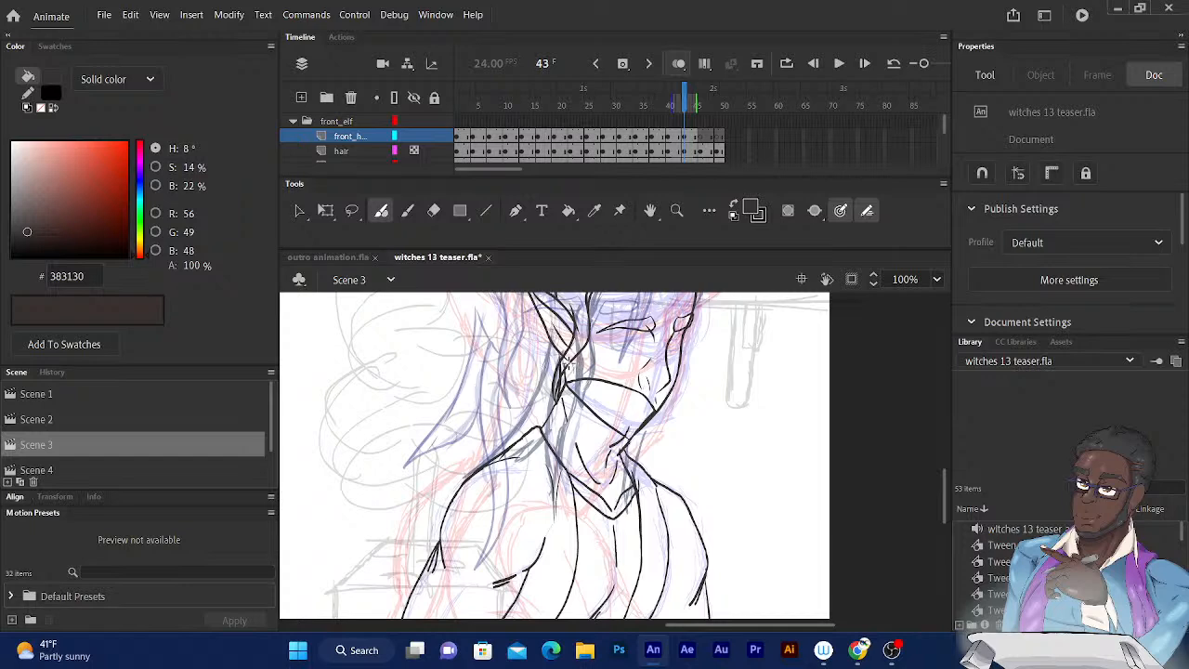
left_click_drag(568, 363, 584, 563)
key("ctrl+z")
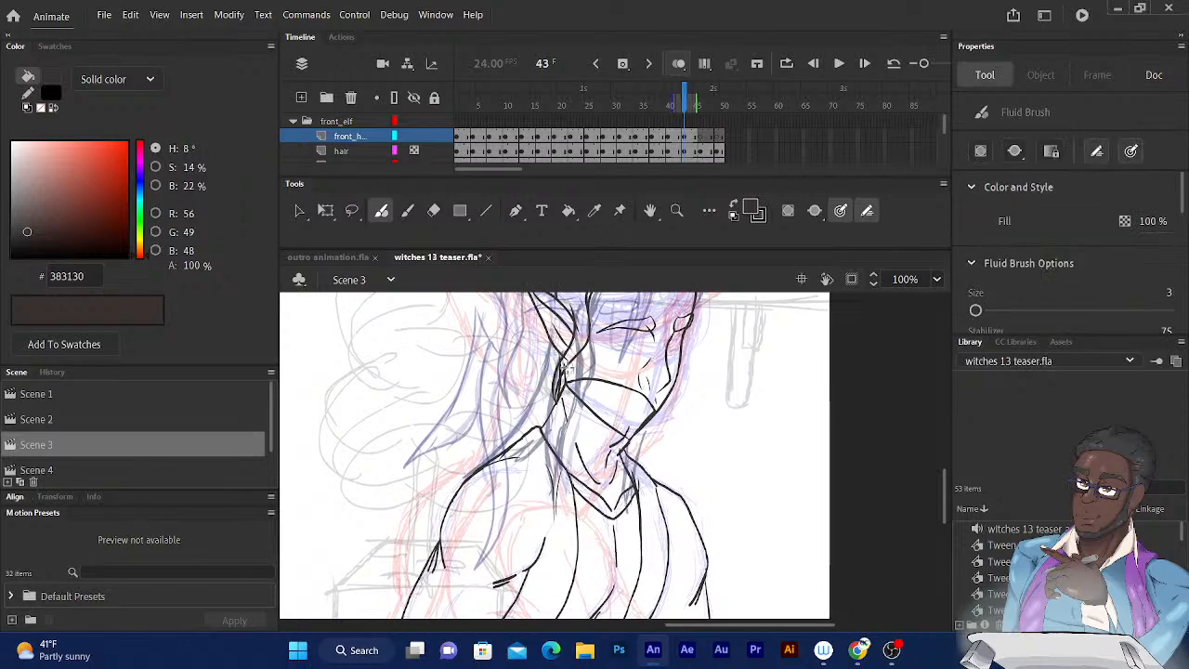
left_click_drag(565, 370, 573, 578)
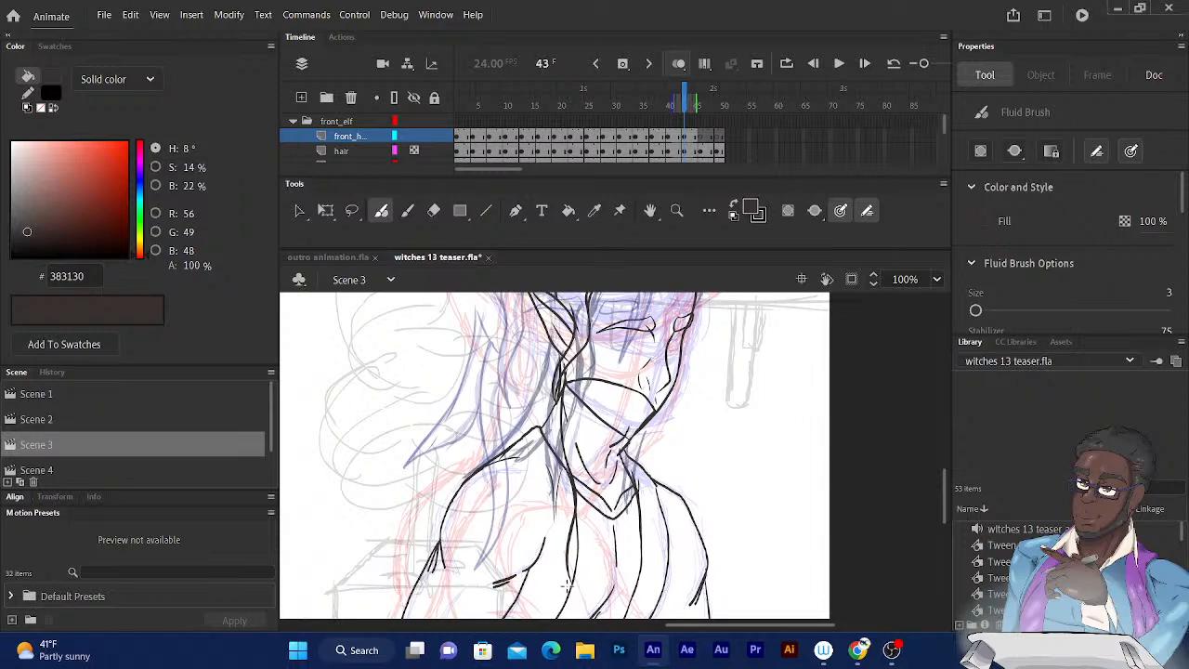
Ink the back edge of the long strand from its tip on the chest up past the collar to the neck.
left_click_drag(569, 583, 550, 441)
key("ctrl+z")
key("ctrl+equal")
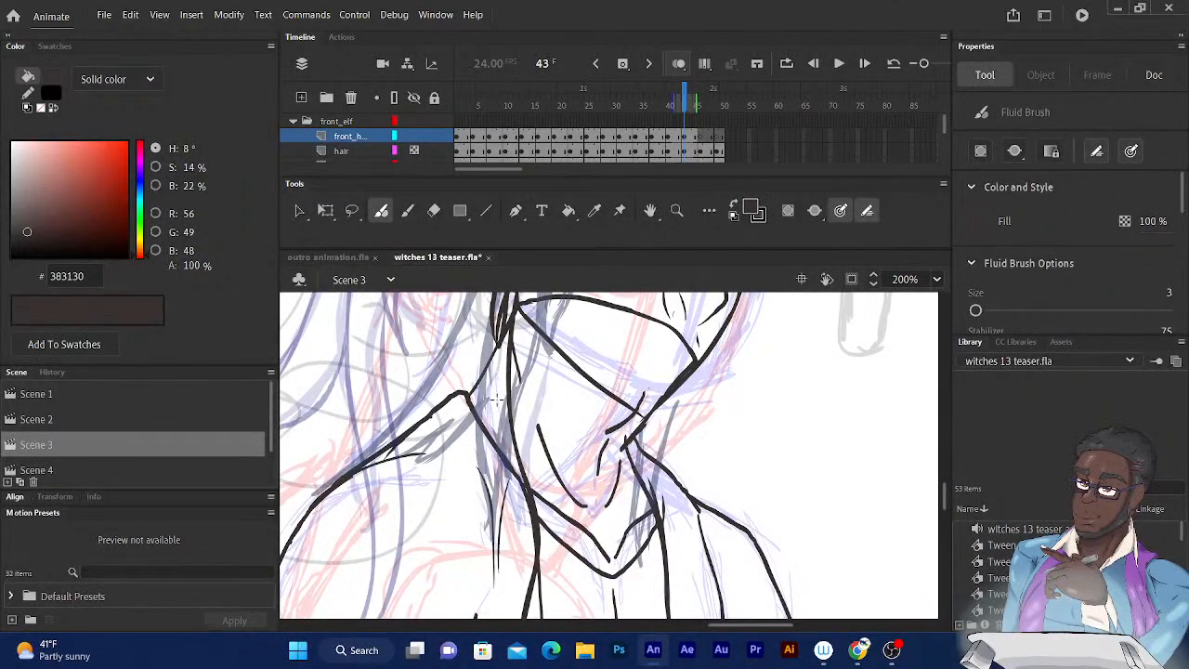
scroll(499, 391, "down", 3)
scroll(498, 392, "left", 2)
scroll(615, 465, "down", 1)
scroll(615, 465, "left", 1)
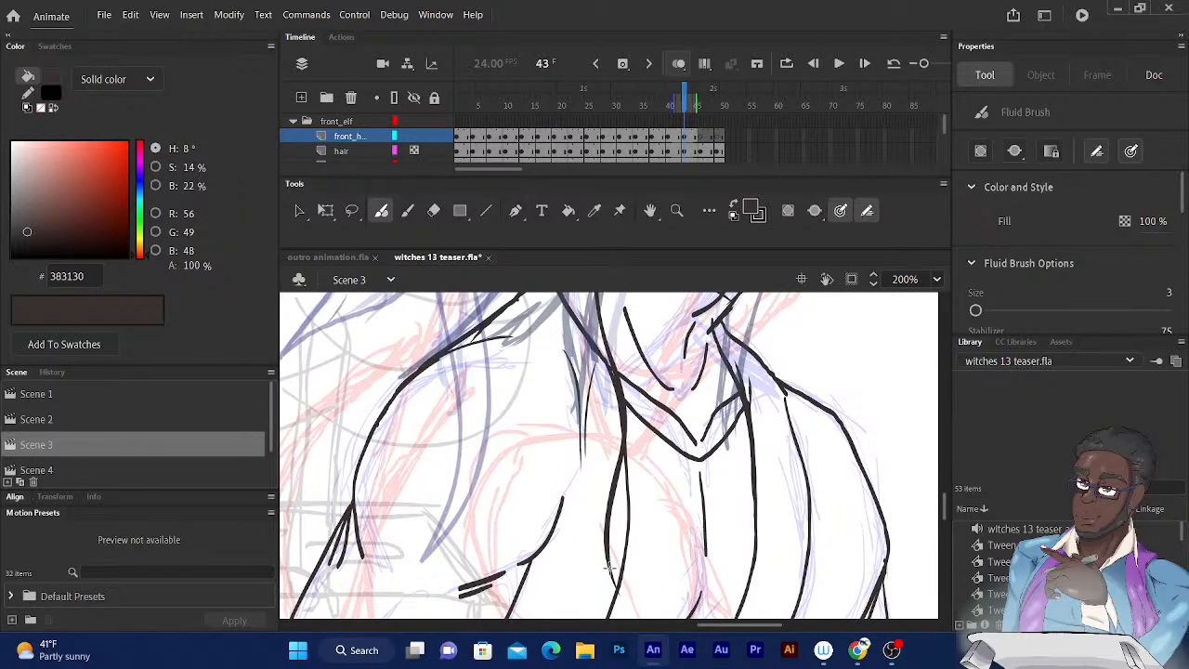
mouse_move(605, 554)
left_mouse_down()
mouse_move(589, 403)
mouse_move(567, 351)
left_mouse_up()
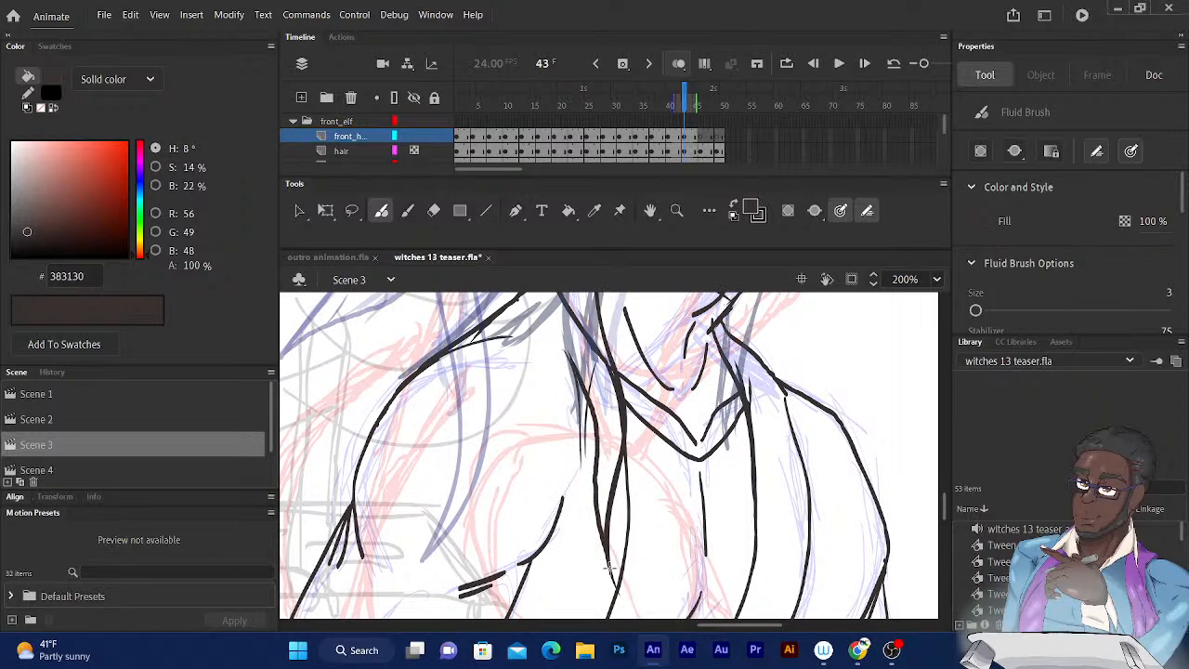
scroll(517, 491, "up", 5)
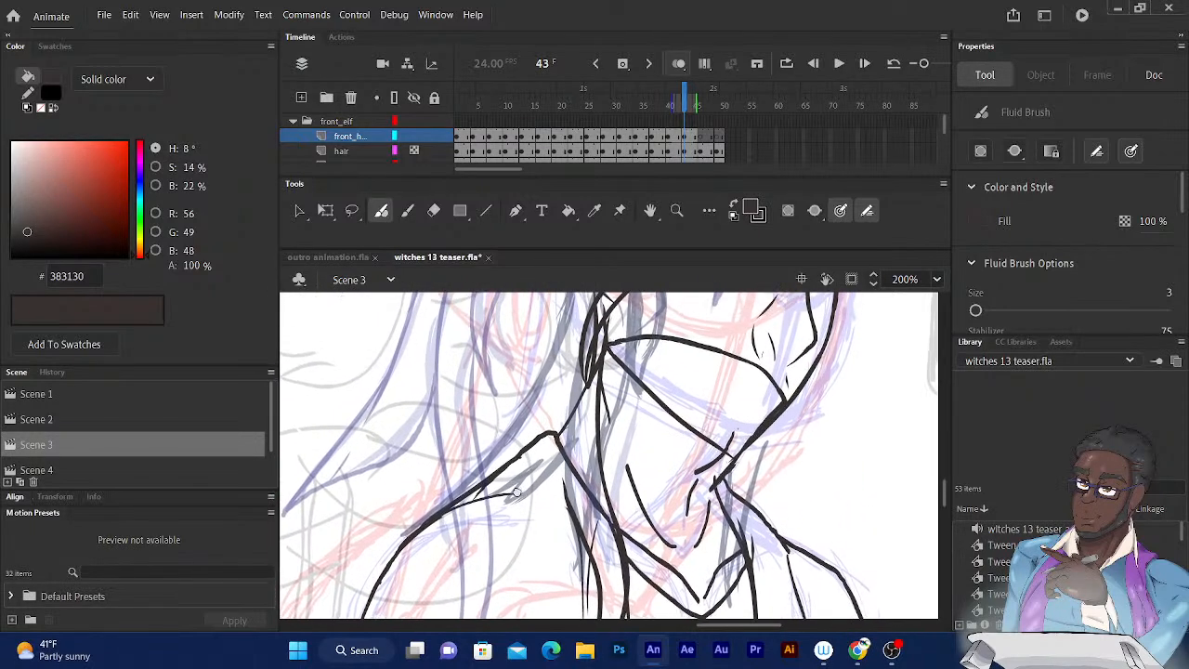
scroll(516, 490, "up", 1)
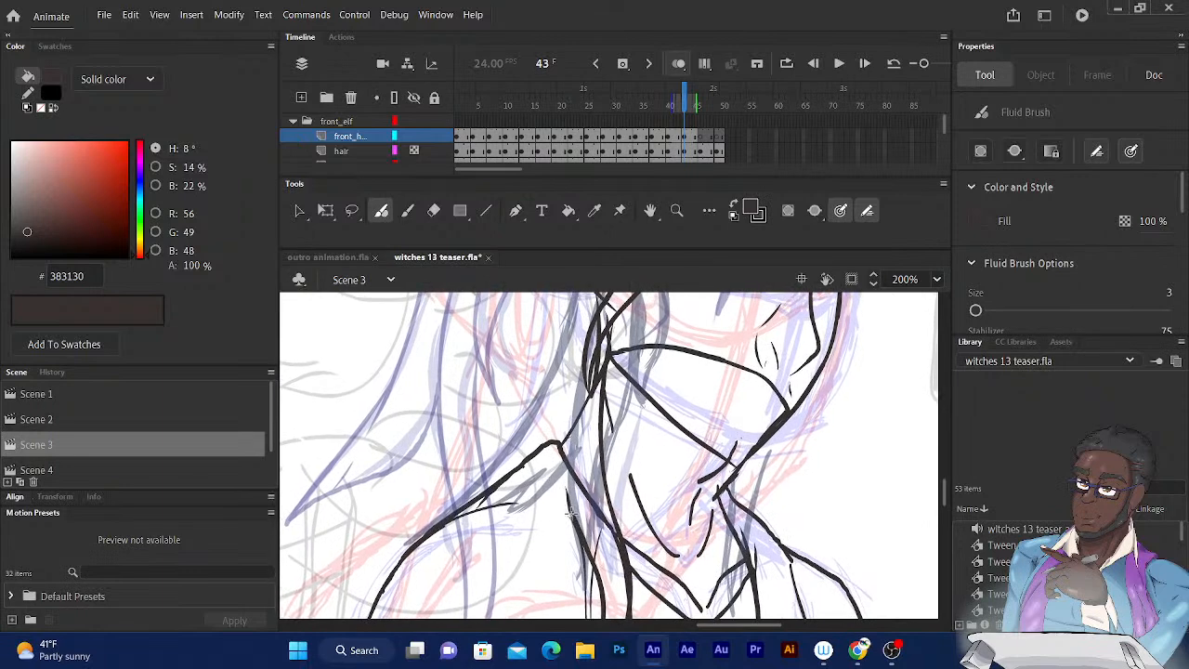
left_click_drag(571, 509, 562, 394)
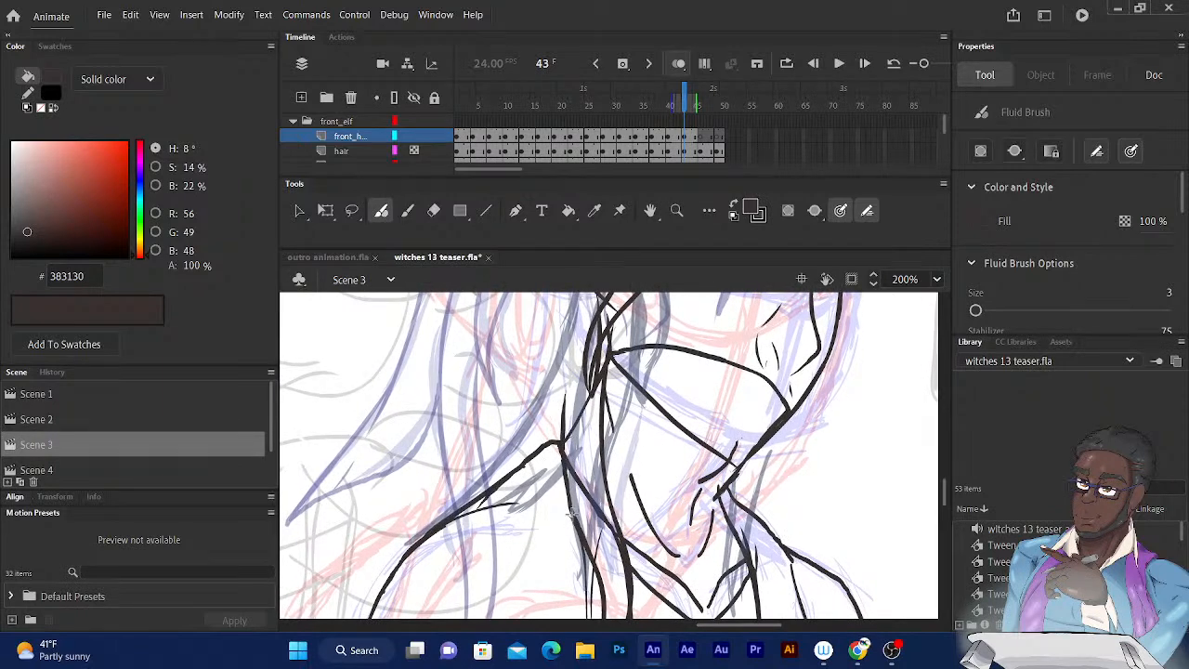
Ink the lower edge of the hair lock sweeping from the neck out along the shoulder on frame 43.
scroll(570, 513, "up", 1)
scroll(519, 511, "up", 3)
scroll(519, 511, "up", 2)
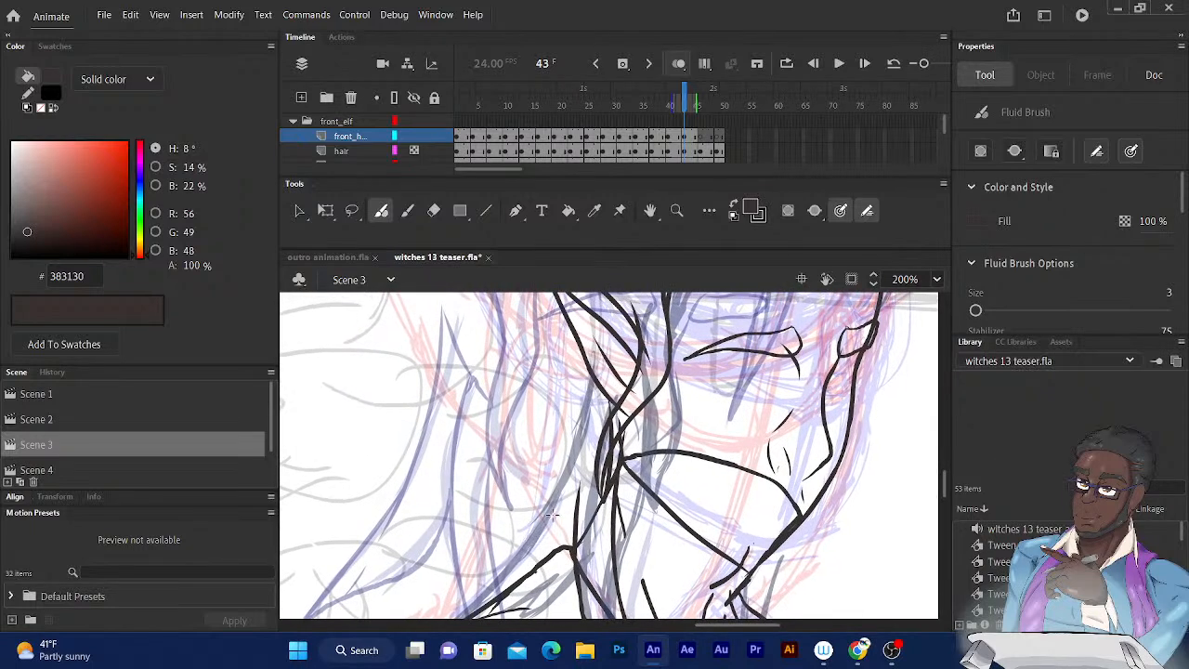
scroll(570, 438, "down", 4)
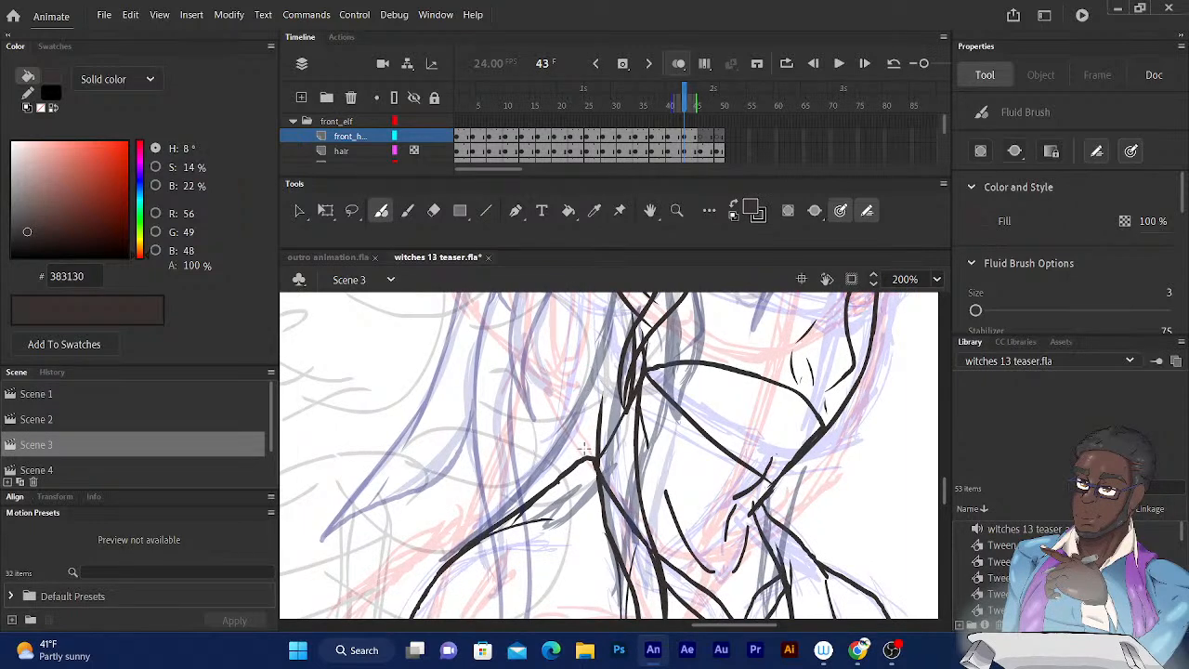
scroll(631, 365, "up", 2)
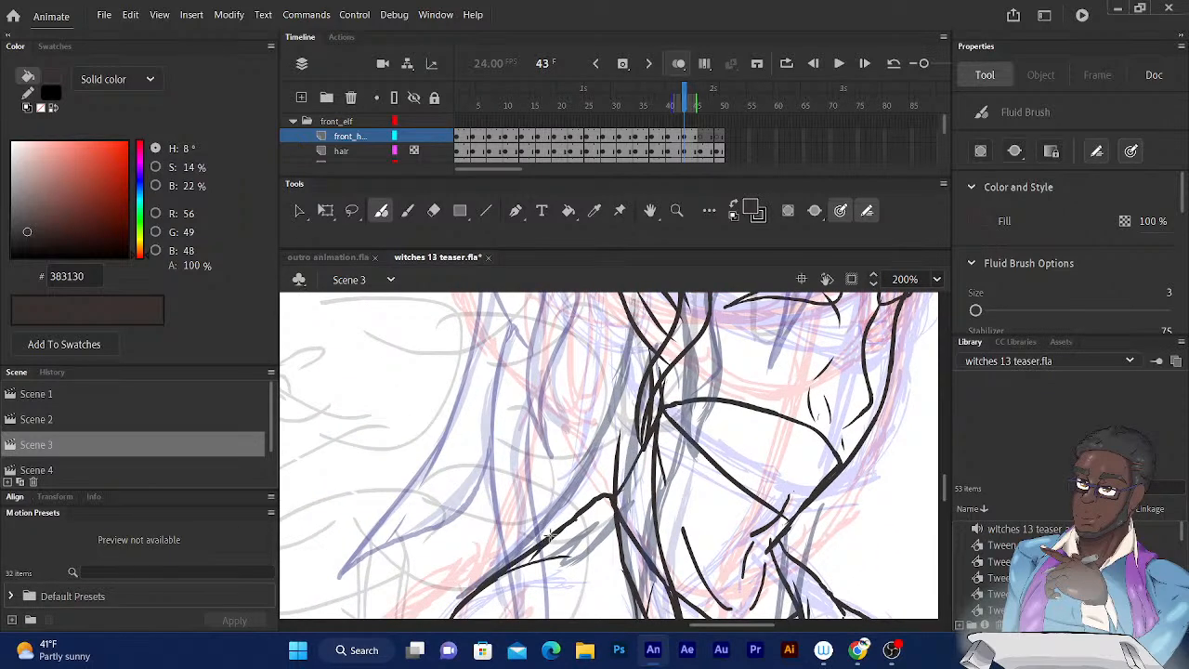
mouse_move(558, 516)
left_mouse_down()
mouse_move(500, 566)
mouse_move(566, 554)
mouse_move(615, 517)
left_mouse_up()
left_click_drag(621, 429, 613, 497)
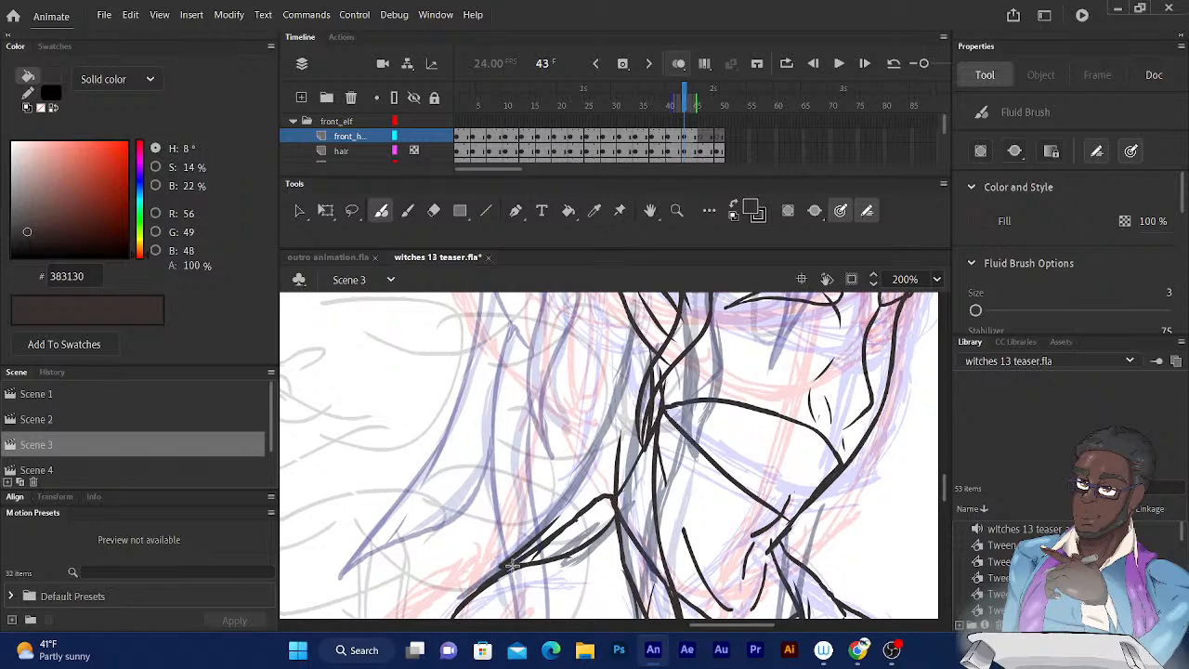
Ink the shoulder lock's upper edge from its tip on the shoulder up to behind the ear.
left_click_drag(485, 579, 577, 472)
left_click_drag(510, 564, 622, 379)
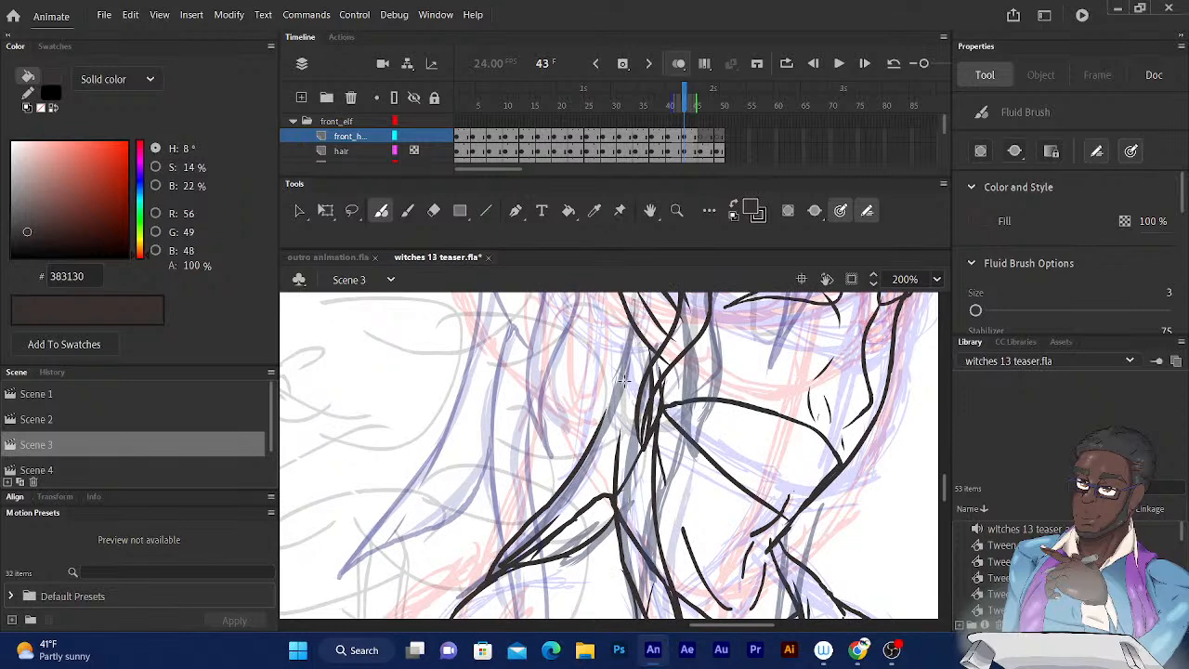
left_click_drag(638, 322, 629, 401)
Ink the hairline on frame 43, with short tufts between ear and parting and a line across the forehead to the far temple.
left_click_drag(630, 448, 606, 556)
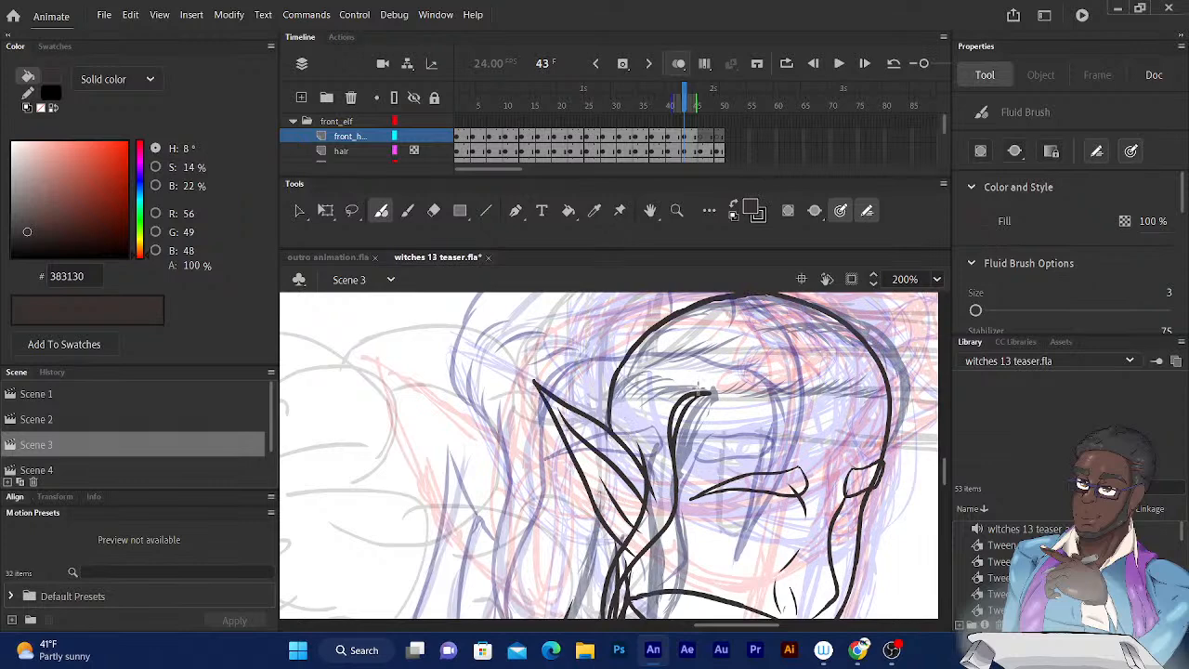
mouse_move(705, 389)
left_mouse_down()
mouse_move(682, 384)
mouse_move(645, 409)
left_mouse_up()
mouse_move(663, 368)
left_mouse_down()
mouse_move(628, 404)
mouse_move(648, 355)
mouse_move(619, 377)
mouse_move(627, 362)
mouse_move(605, 397)
left_mouse_up()
mouse_move(644, 479)
left_mouse_down()
mouse_move(621, 420)
mouse_move(609, 435)
mouse_move(597, 396)
left_mouse_up()
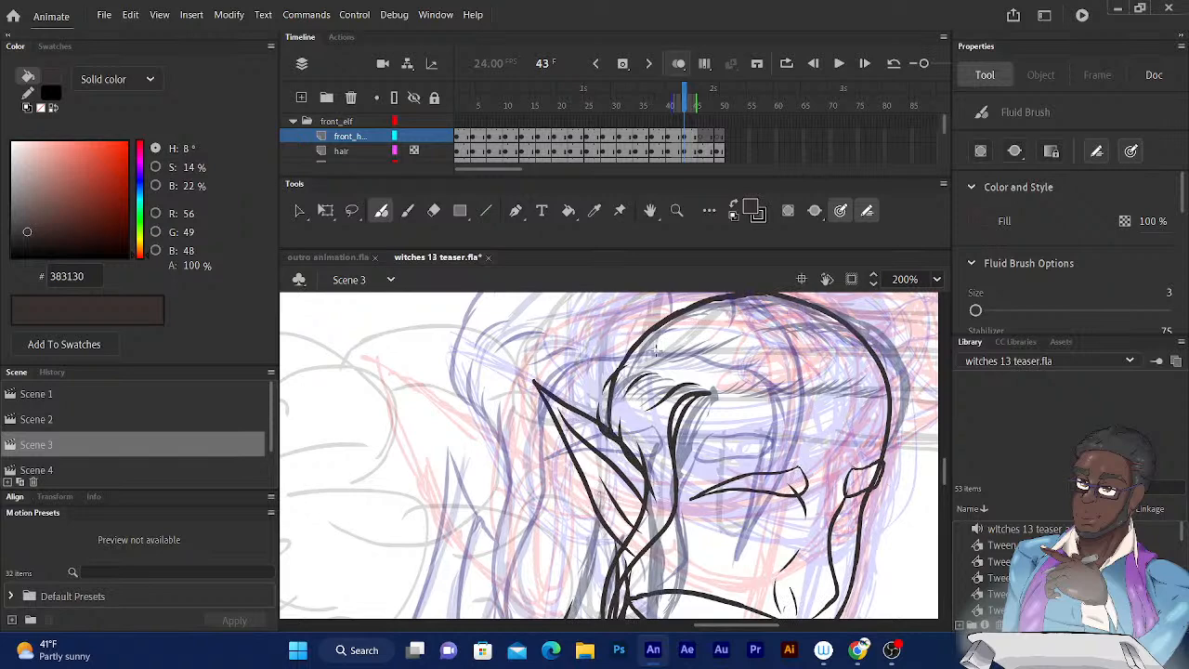
left_click_drag(717, 296, 639, 335)
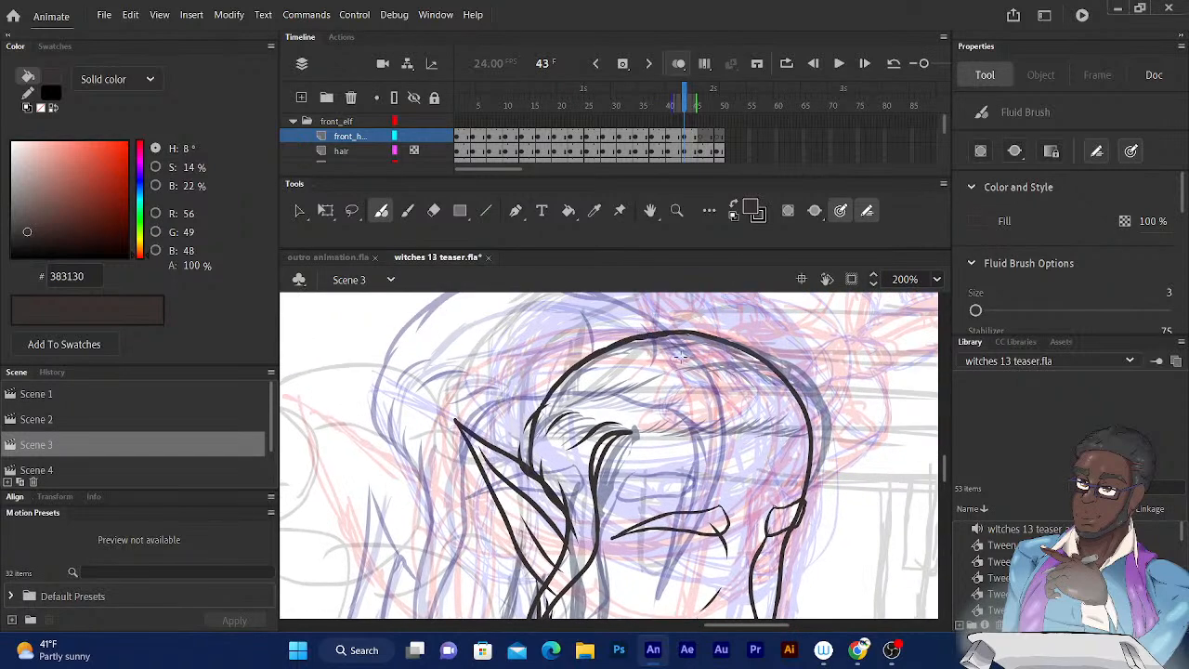
mouse_move(630, 433)
left_mouse_down()
mouse_move(706, 416)
mouse_move(745, 416)
mouse_move(757, 429)
mouse_move(788, 420)
mouse_move(806, 439)
mouse_move(823, 435)
mouse_move(818, 473)
mouse_move(806, 445)
mouse_move(808, 493)
left_mouse_up()
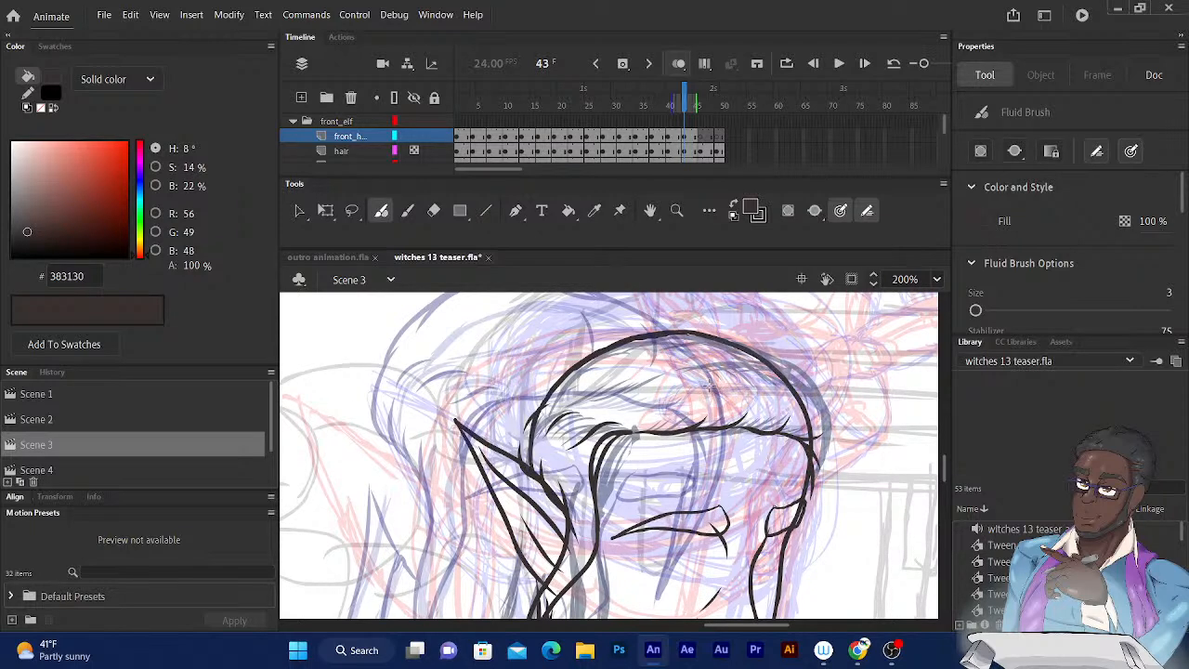
Ink short curved strands on the crown and the hair's outer edge down the far side of the face.
left_click_drag(713, 389, 689, 351)
mouse_move(761, 384)
left_mouse_down()
mouse_move(735, 353)
mouse_move(815, 400)
mouse_move(834, 455)
mouse_move(821, 517)
mouse_move(783, 564)
left_mouse_up()
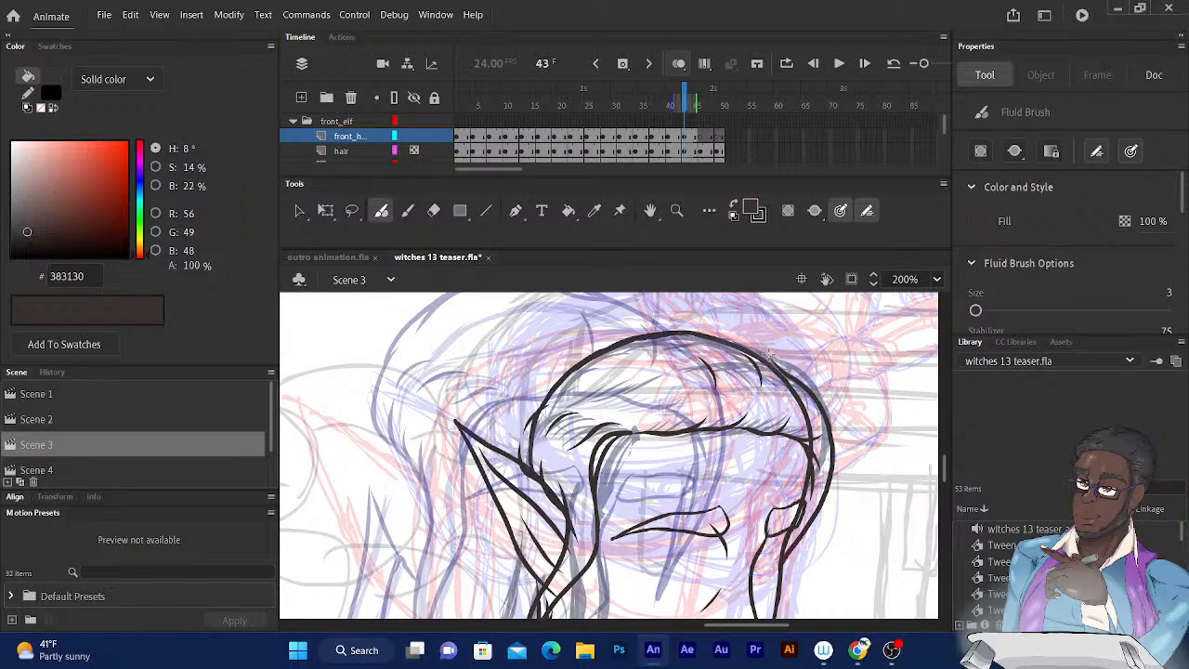
left_click_drag(802, 500, 806, 442)
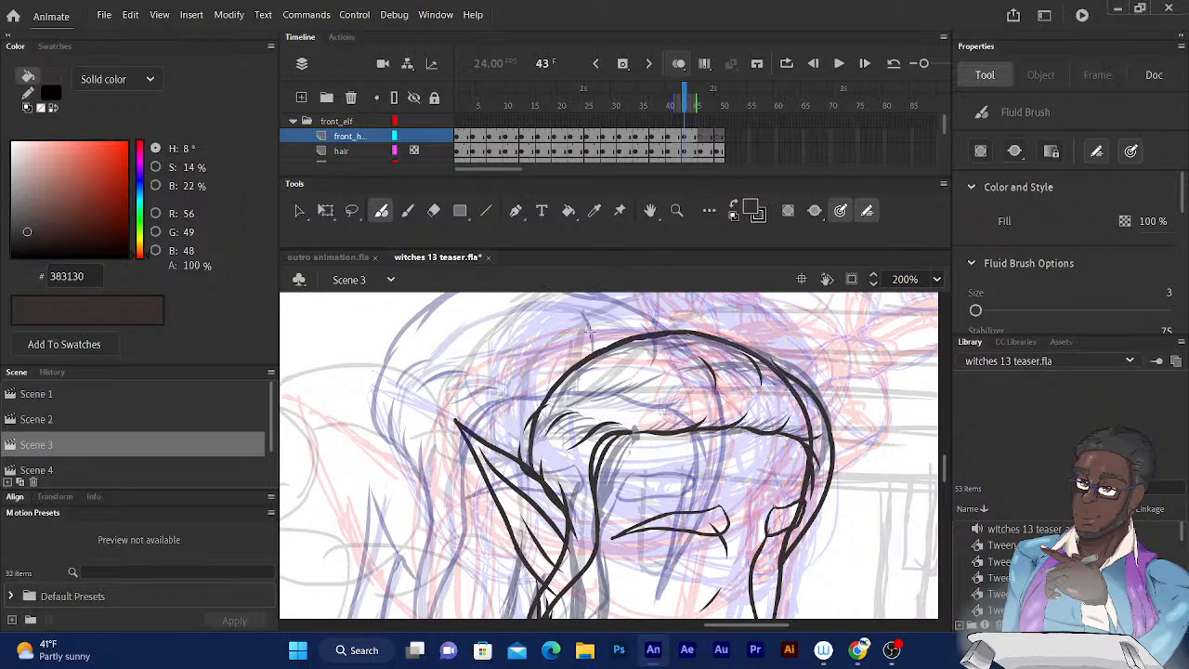
Ink the hair's outer contour over the top of the head and down the near side to the ear on frame 43.
left_click_drag(601, 295, 556, 320)
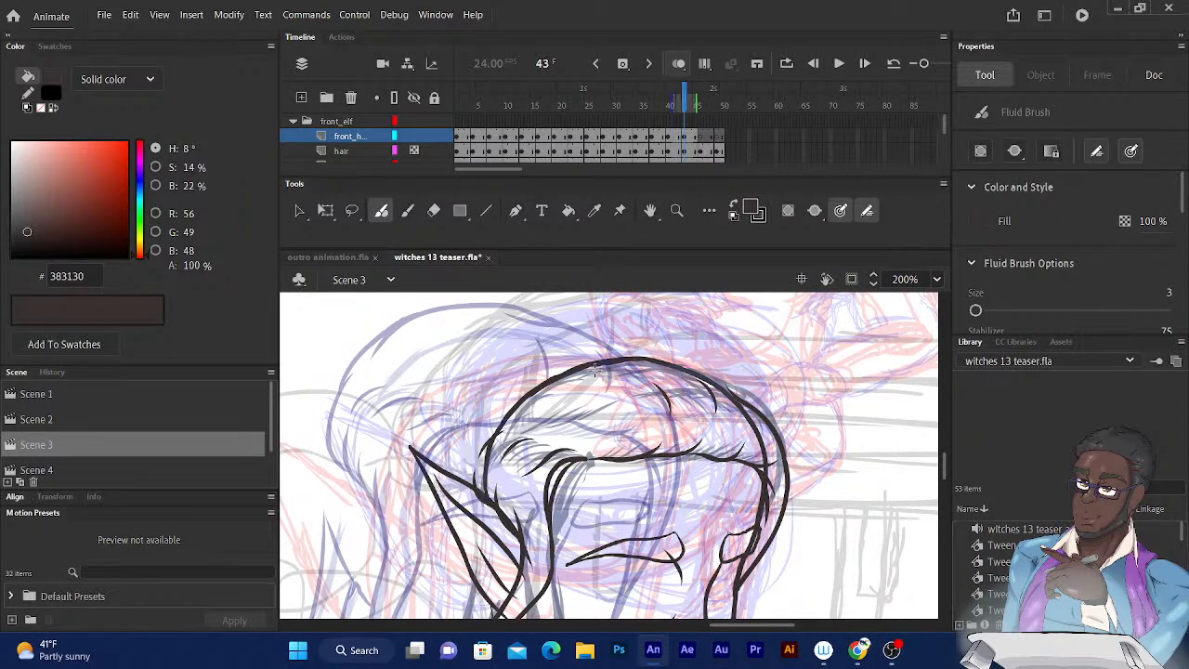
left_click_drag(598, 369, 535, 377)
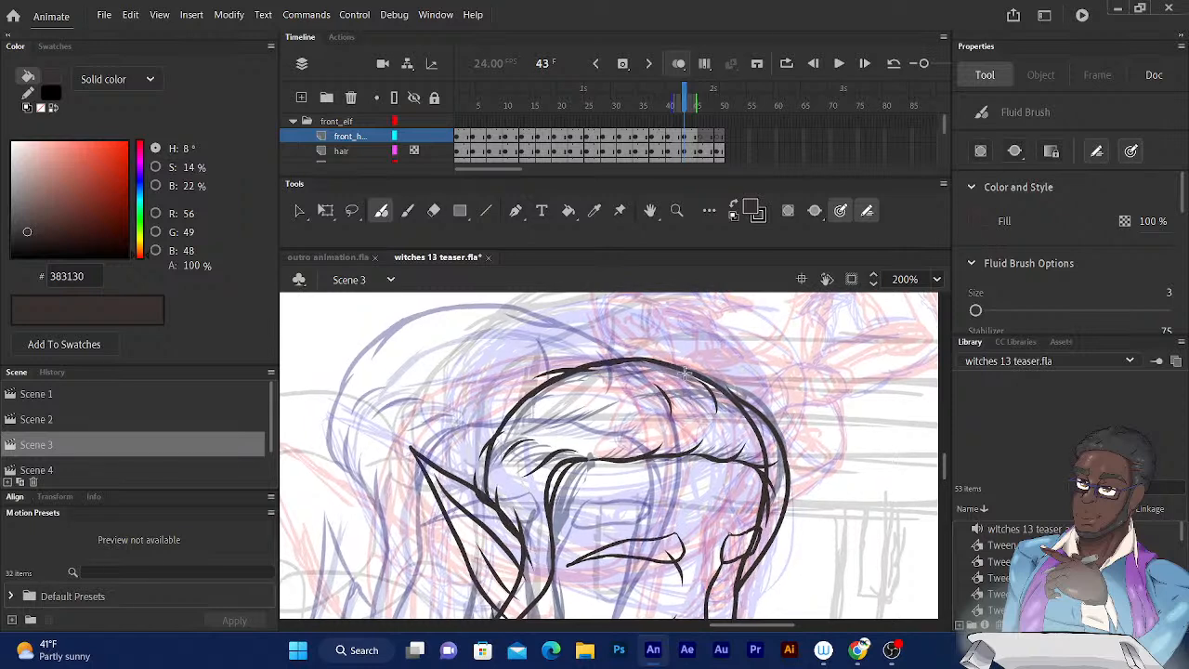
left_click_drag(639, 358, 565, 368)
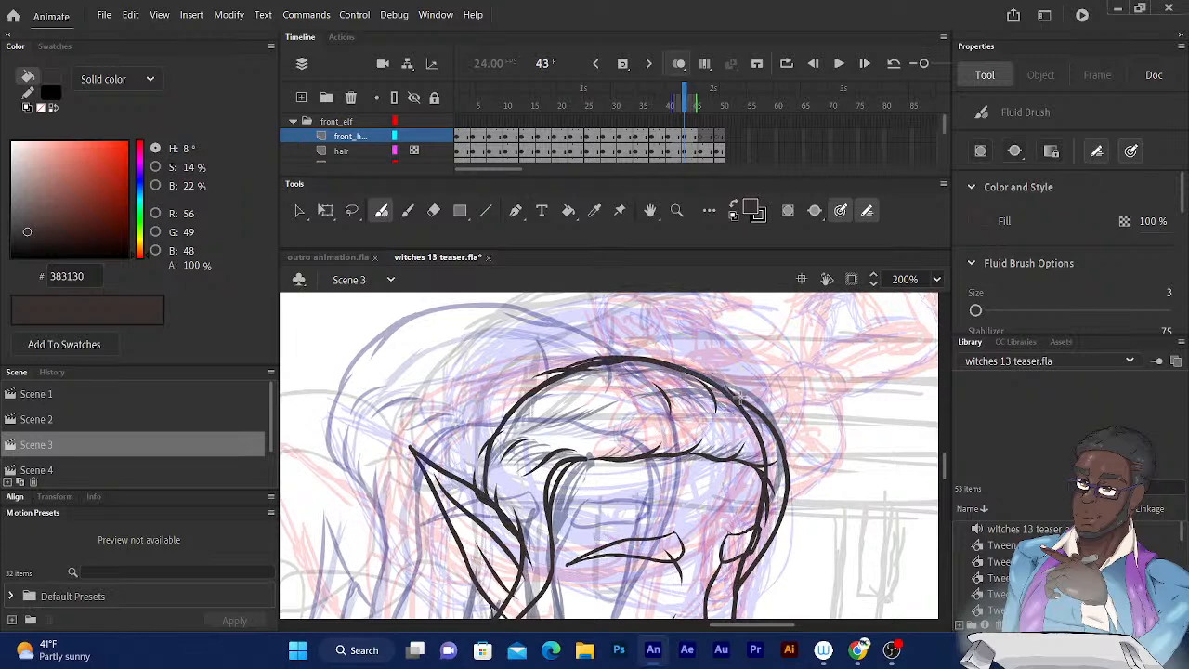
mouse_move(754, 407)
left_mouse_down()
mouse_move(691, 366)
mouse_move(627, 358)
left_mouse_up()
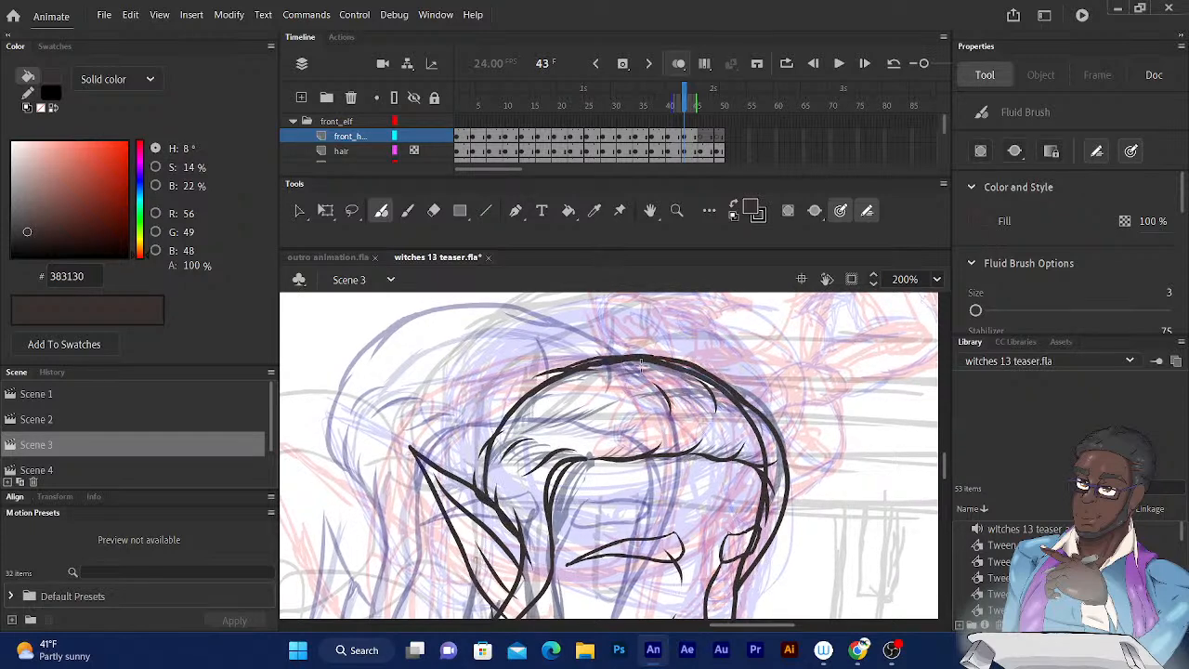
left_click_drag(592, 395, 634, 373)
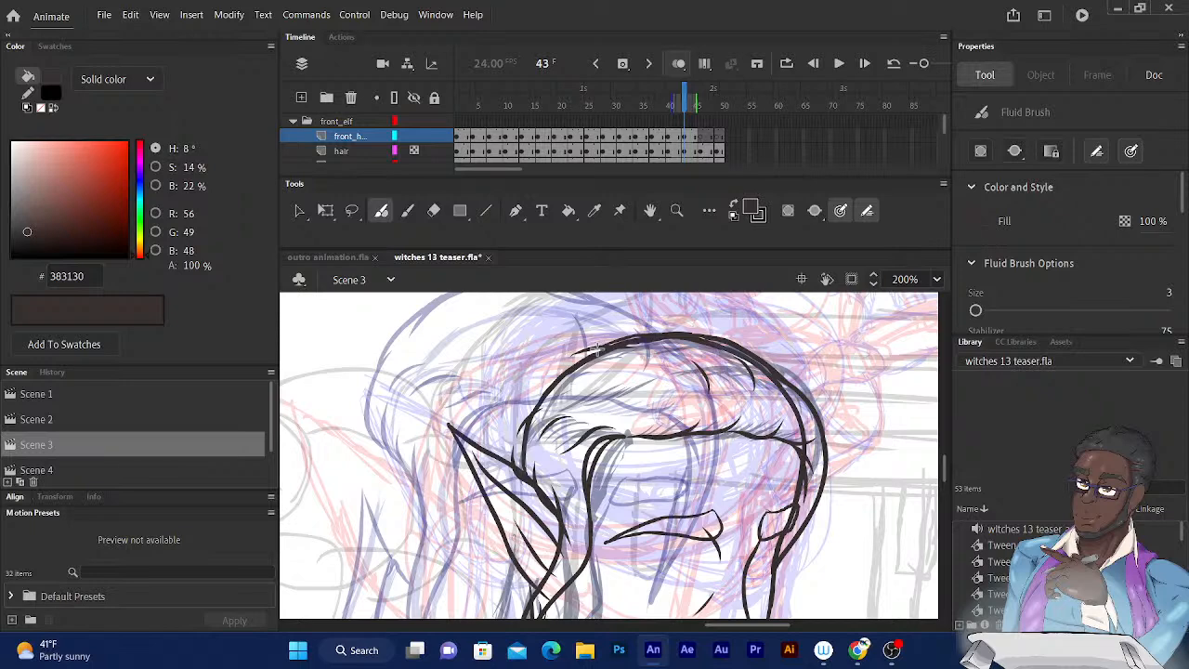
mouse_move(599, 348)
left_mouse_down()
mouse_move(567, 354)
mouse_move(523, 405)
left_mouse_up()
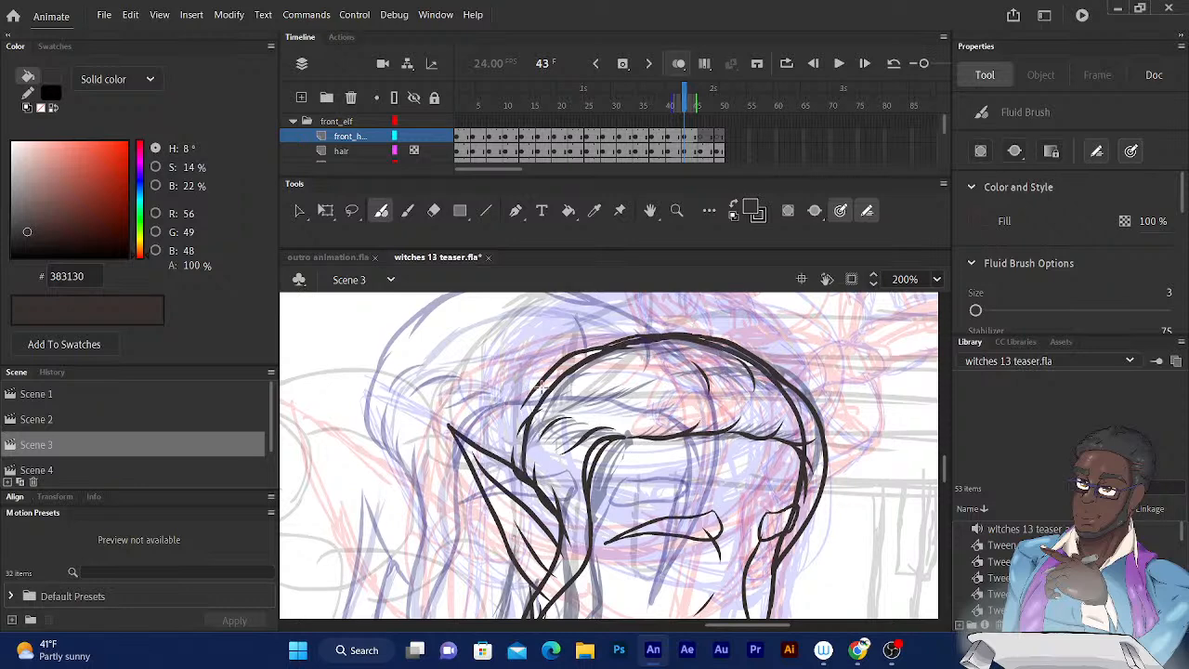
left_click_drag(530, 393, 495, 457)
Ink the hair edges directly behind the pointed ear, running down toward the neck on frame 43.
mouse_move(563, 409)
left_mouse_down()
mouse_move(658, 269)
mouse_move(667, 197)
left_mouse_up()
mouse_move(615, 366)
left_mouse_down()
mouse_move(628, 423)
mouse_move(625, 390)
left_mouse_up()
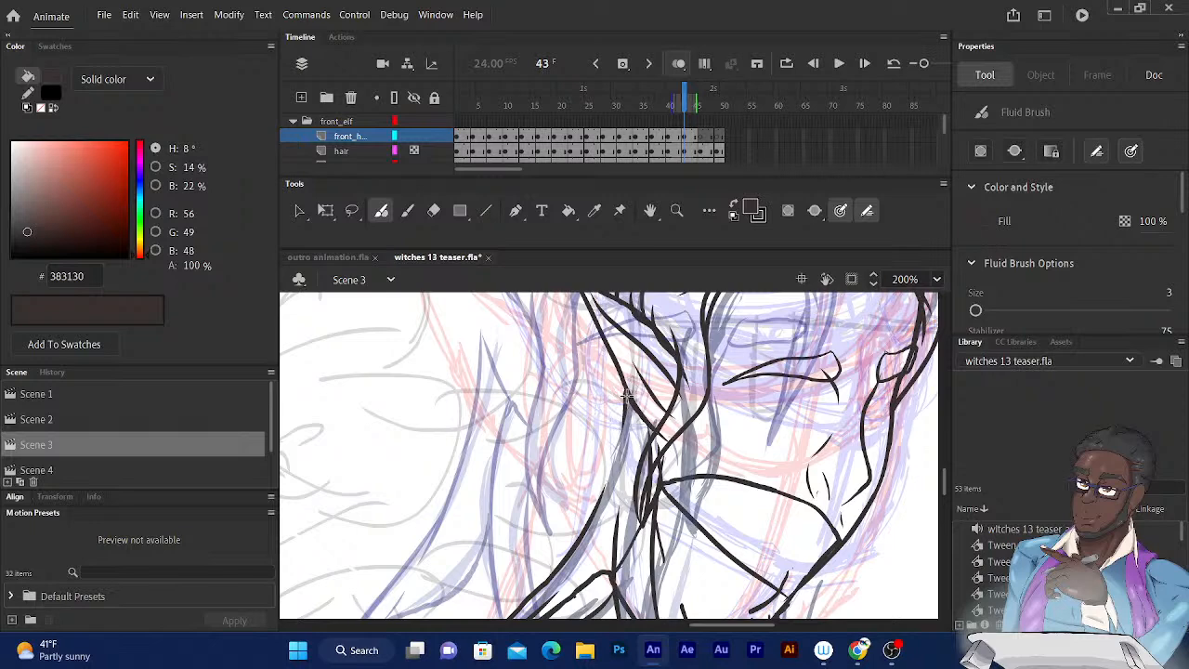
mouse_move(614, 363)
left_mouse_down()
mouse_move(610, 455)
mouse_move(589, 518)
mouse_move(461, 595)
mouse_move(412, 505)
mouse_move(399, 625)
mouse_move(409, 629)
left_mouse_up()
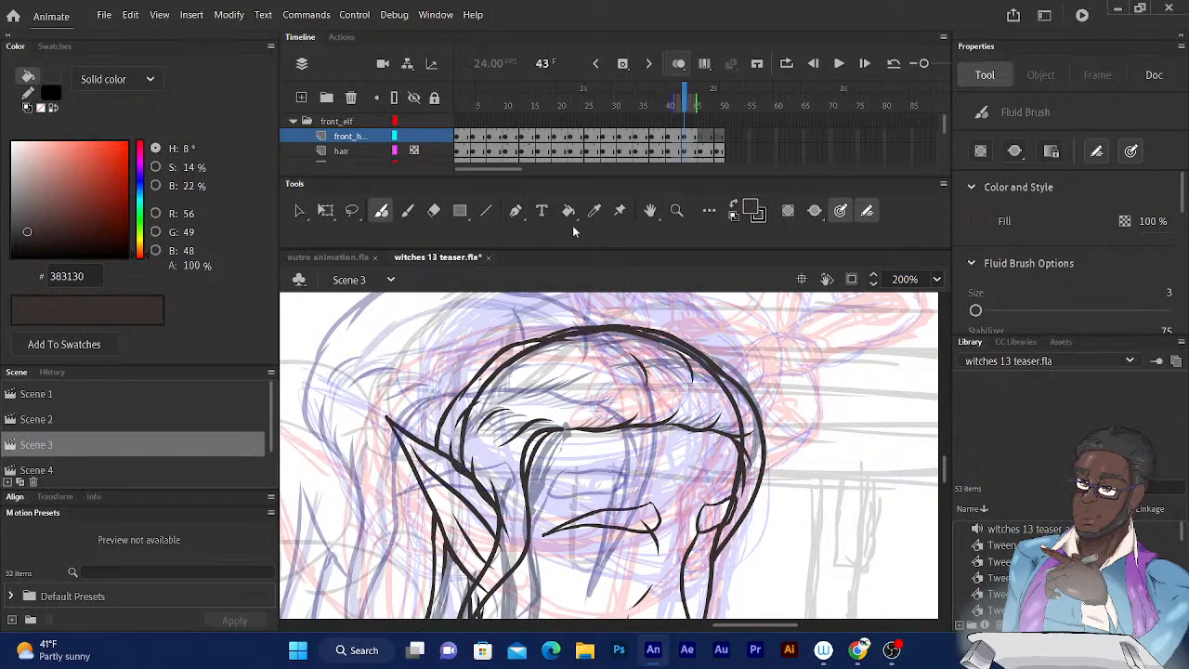
Examine the rough hair sketches and onion skins on frames 43, 46 and 49 and return to frame 46.
left_click(688, 104)
left_click_drag(688, 104, 702, 108)
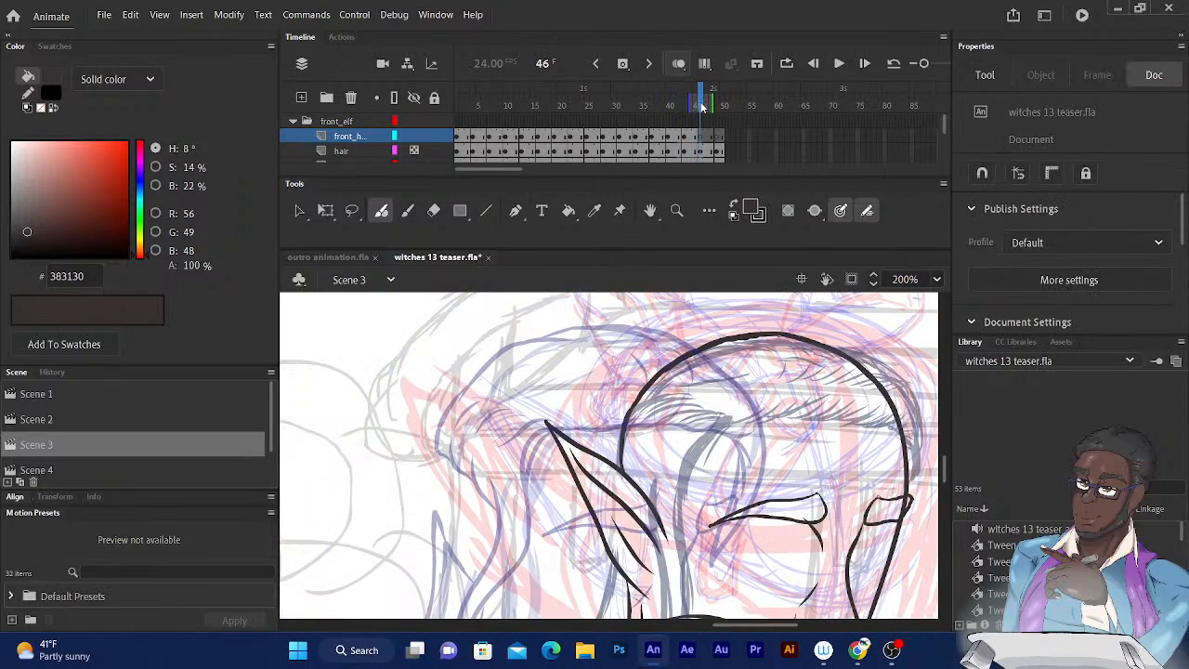
scroll(731, 384, "down", 5)
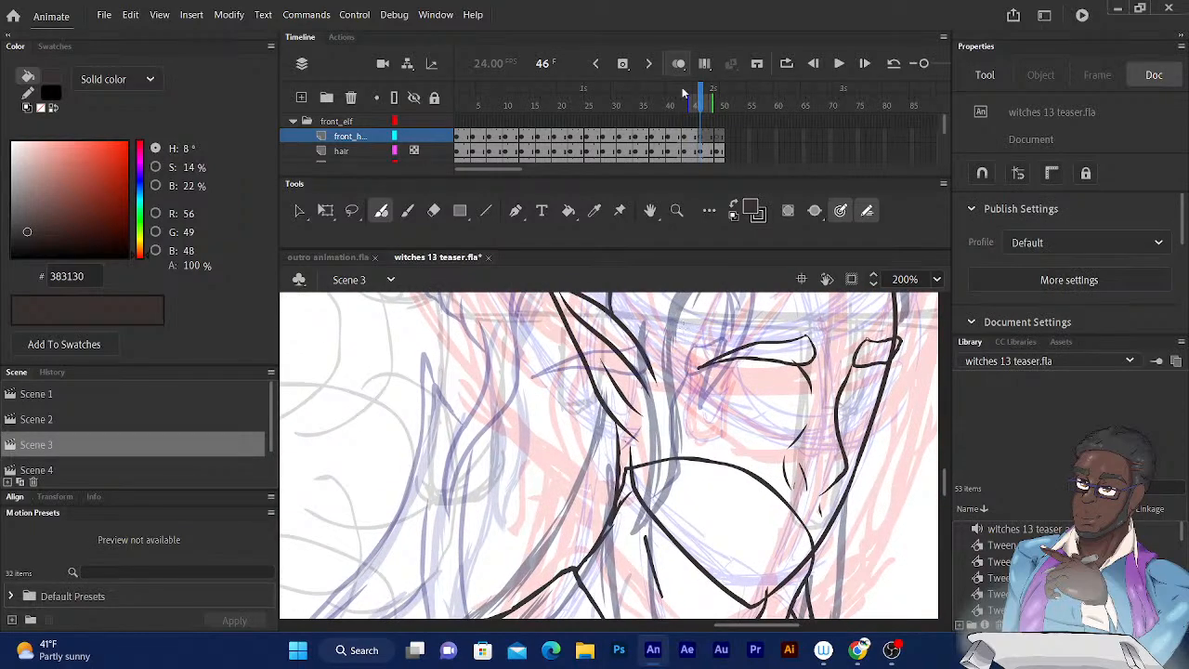
left_click_drag(702, 104, 717, 103)
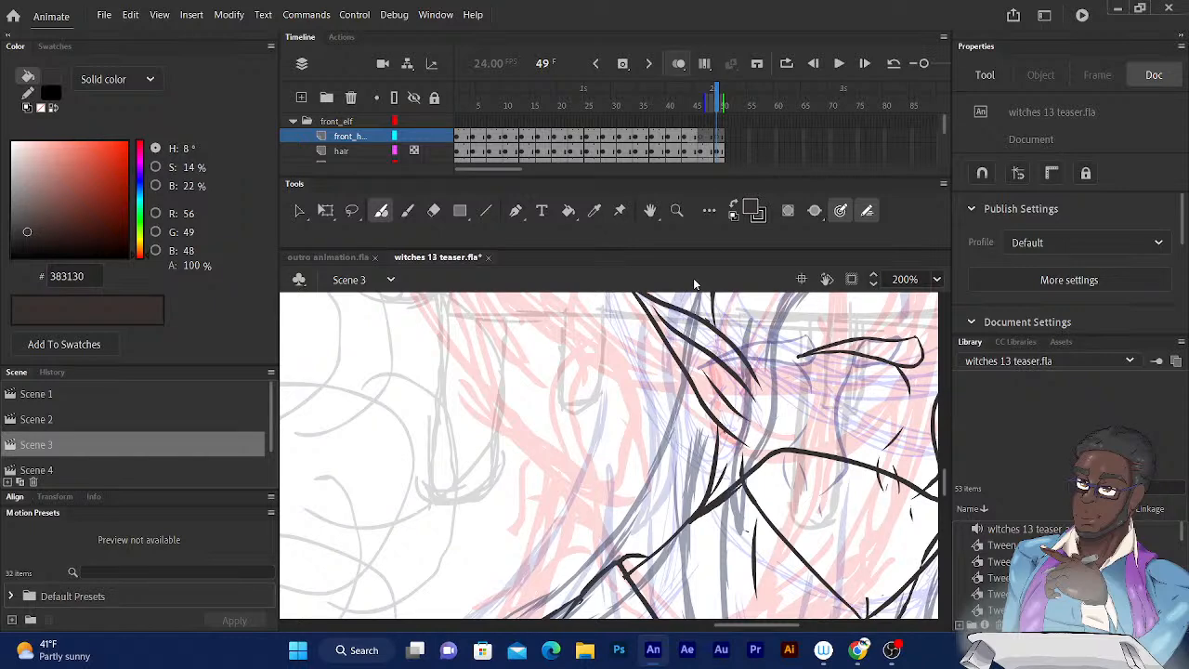
left_click_drag(836, 408, 672, 506)
scroll(676, 506, "up", 1)
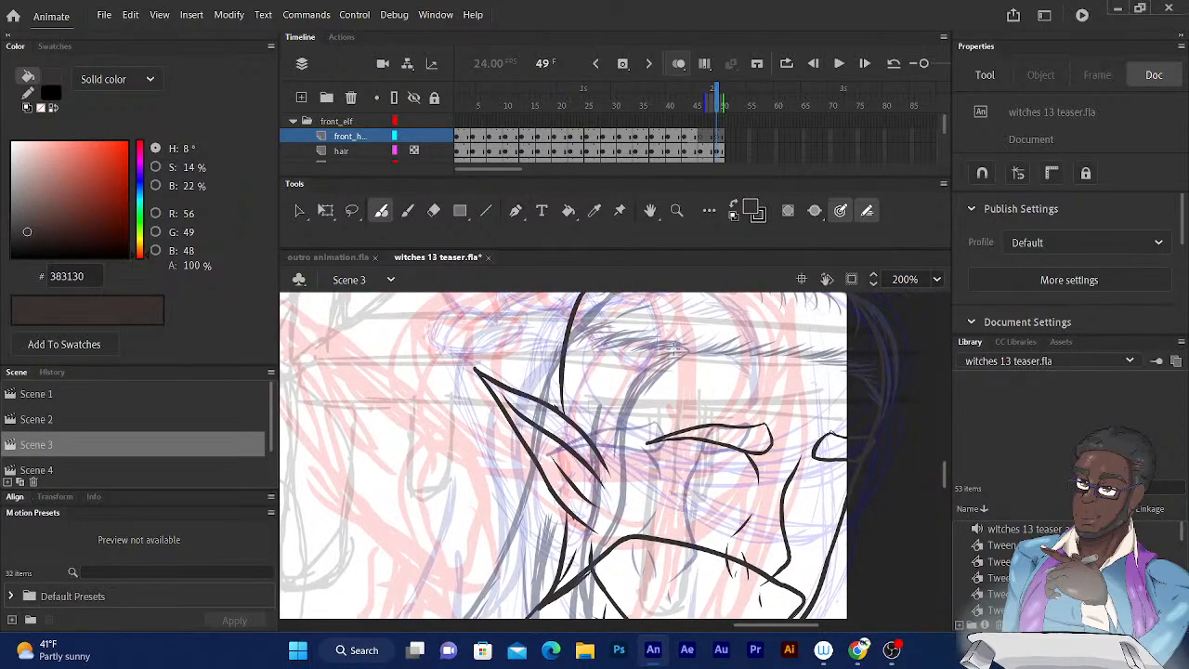
key("comma")
key("comma")
key("comma")
key("comma")
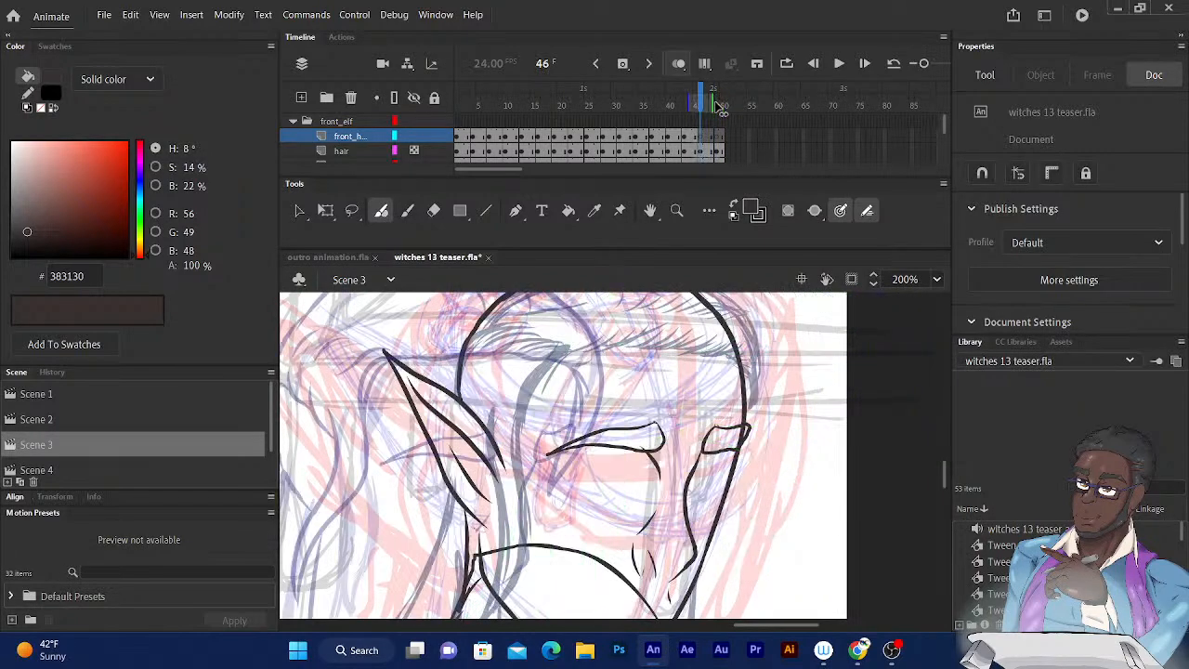
key("comma")
key("comma")
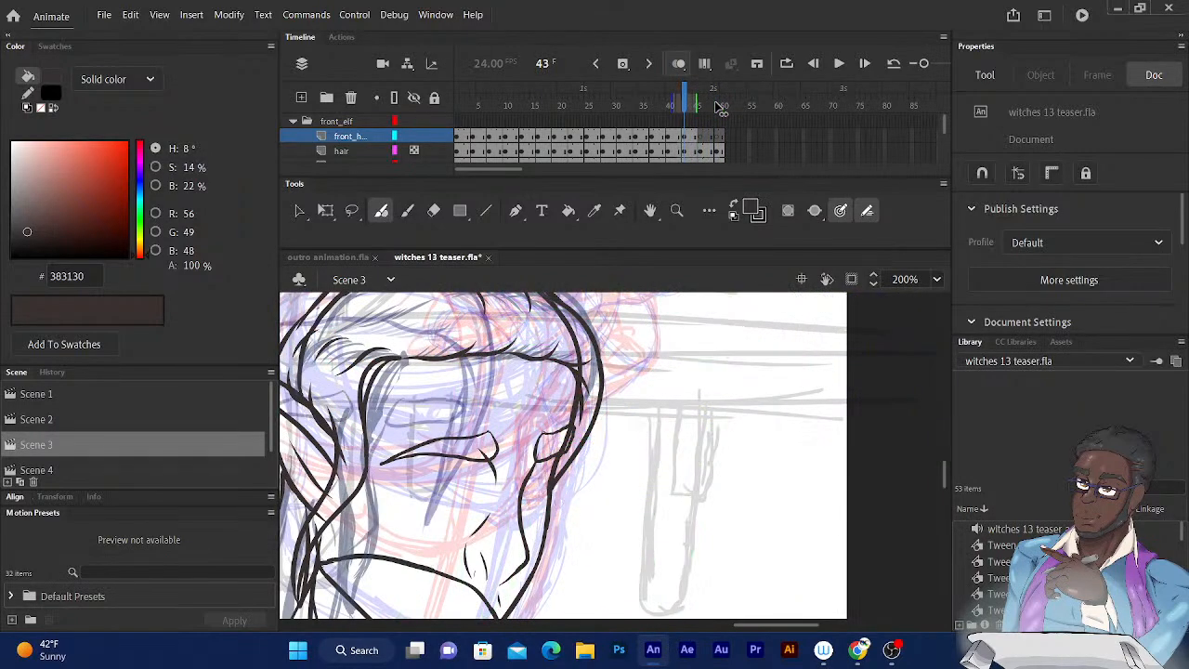
key("period")
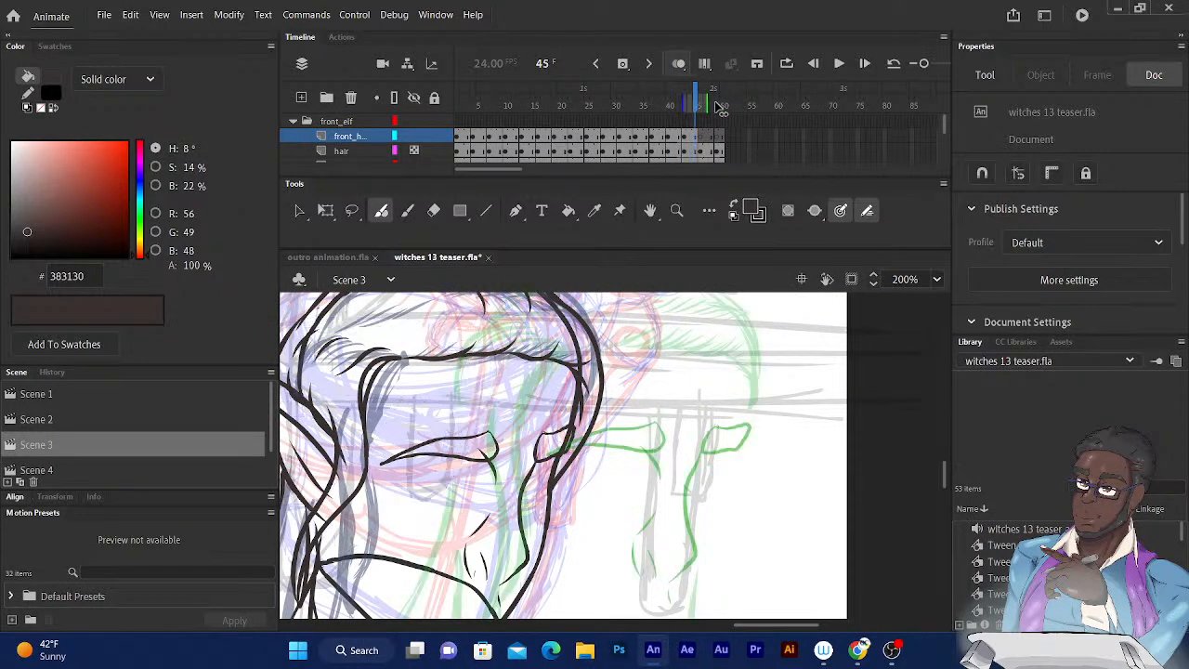
key(".")
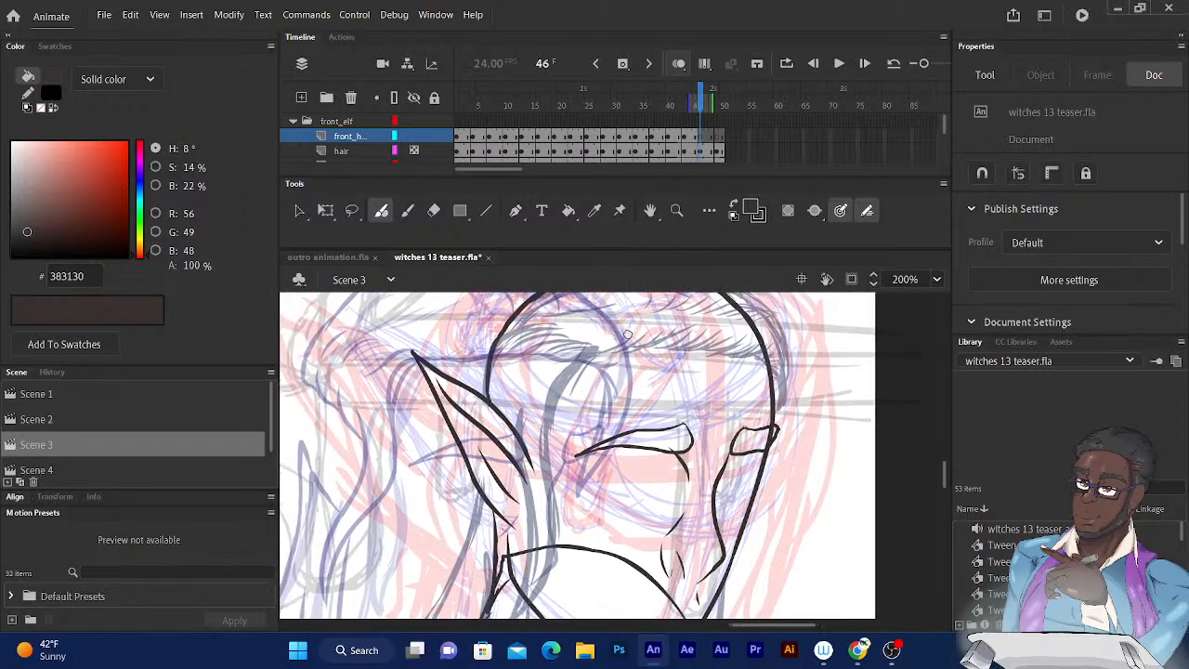
left_click_drag(621, 334, 647, 325)
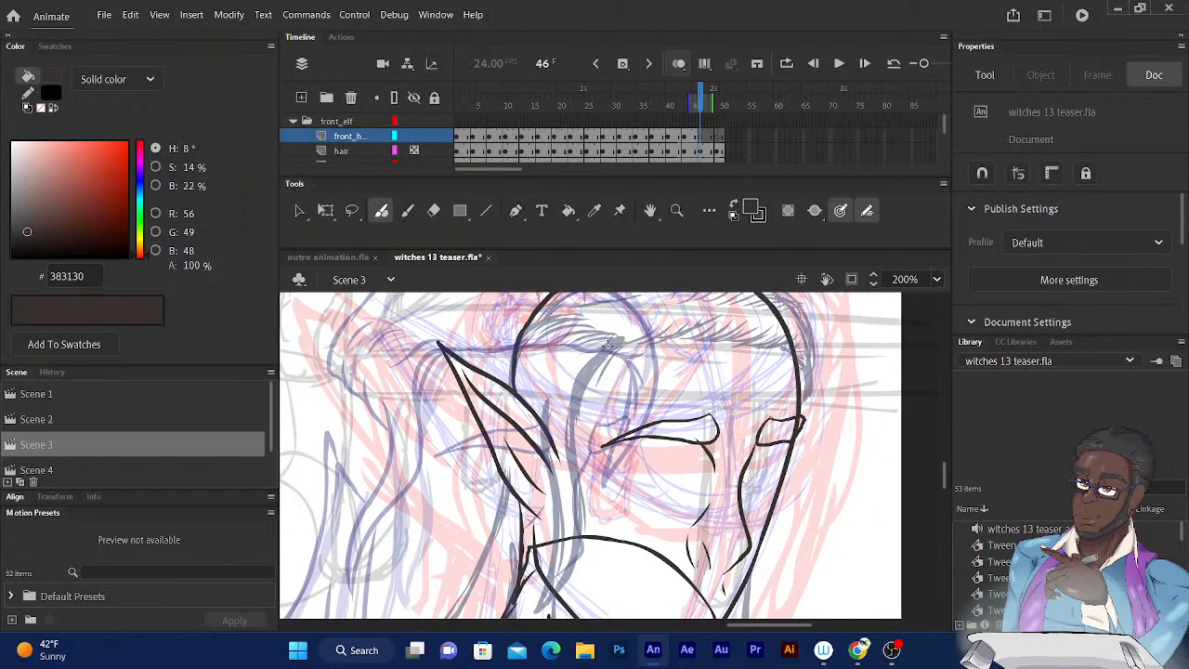
mouse_move(619, 340)
left_mouse_down()
mouse_move(595, 368)
mouse_move(576, 466)
mouse_move(518, 537)
mouse_move(441, 525)
left_mouse_up()
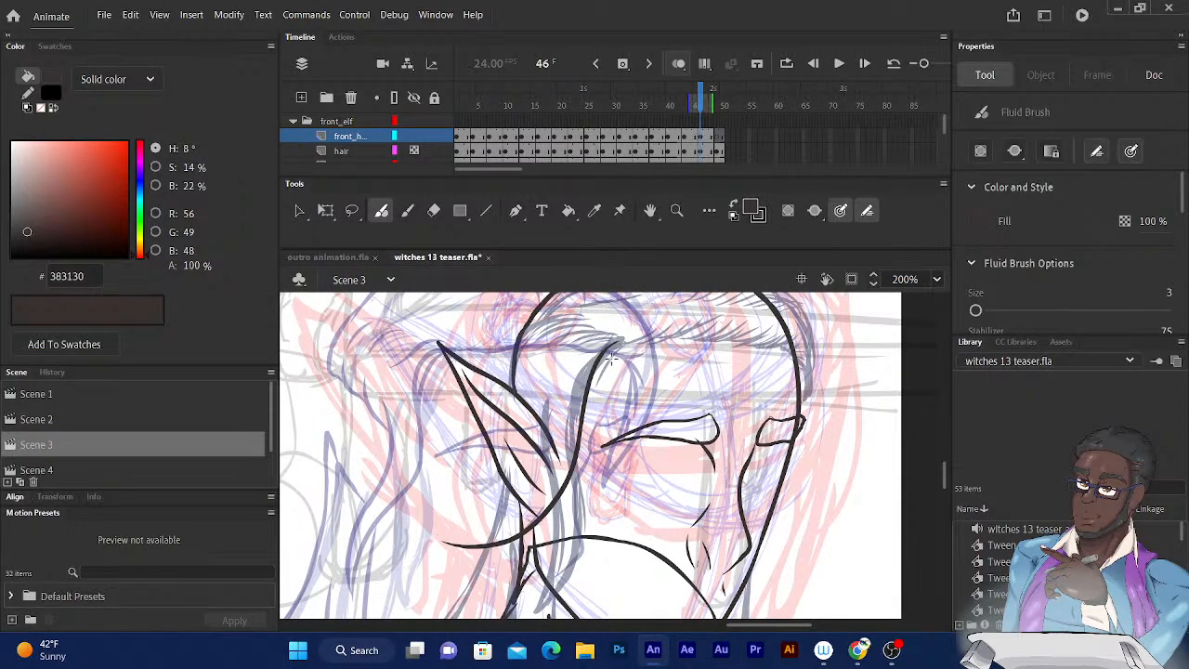
mouse_move(599, 404)
left_mouse_down()
mouse_move(665, 356)
mouse_move(726, 381)
left_mouse_up()
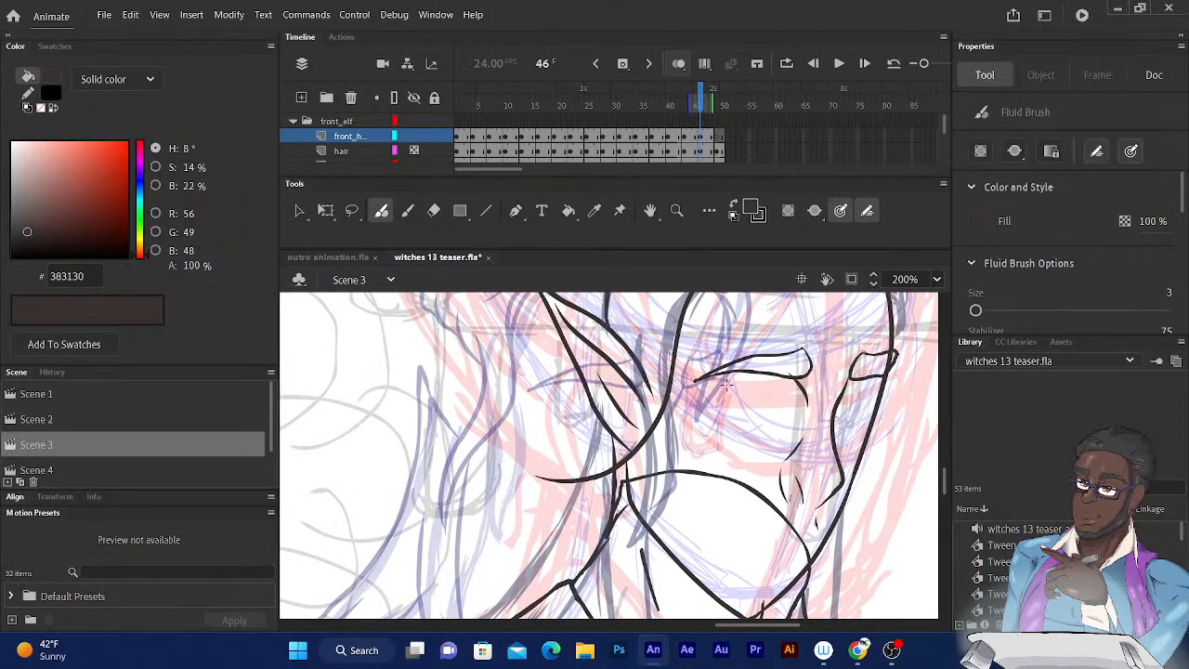
left_click_drag(634, 409, 642, 442)
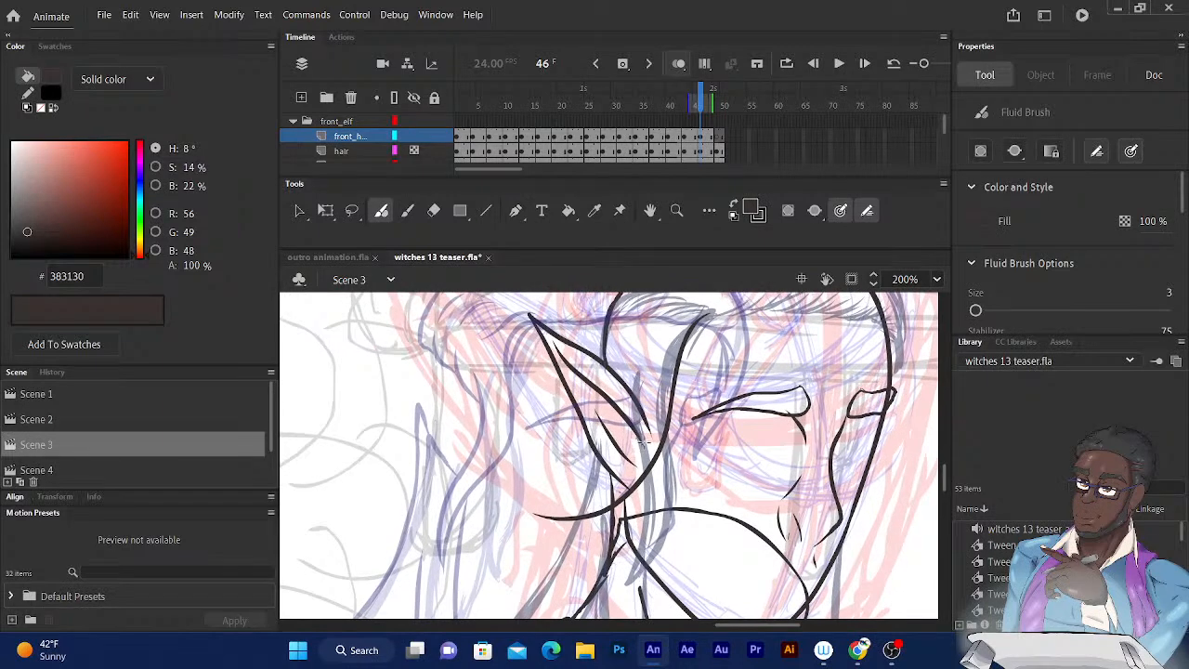
key("ctrl+z")
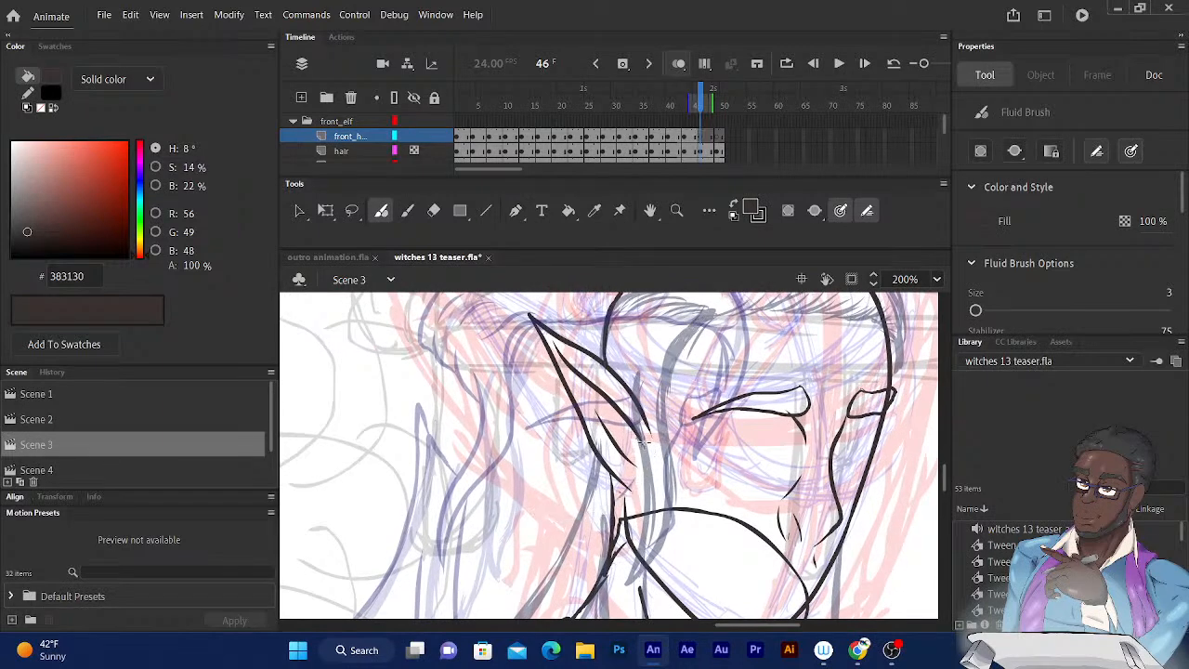
Ink the long front lock on frame 46, sweeping from the parting down past the pointed ear to a pointed tip.
mouse_move(711, 317)
left_mouse_down()
mouse_move(668, 373)
mouse_move(634, 493)
mouse_move(545, 532)
left_mouse_up()
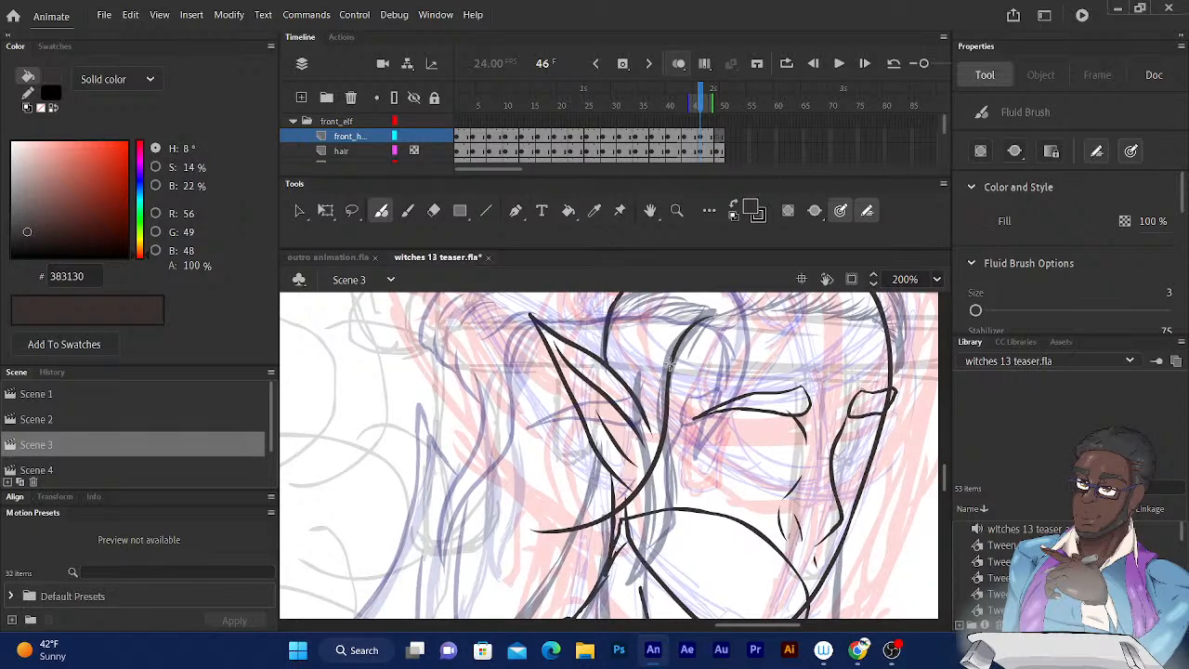
mouse_move(671, 360)
left_mouse_down()
mouse_move(687, 321)
mouse_move(720, 310)
left_mouse_up()
mouse_move(638, 375)
left_mouse_down()
mouse_move(649, 429)
mouse_move(624, 466)
mouse_move(534, 531)
mouse_move(478, 532)
left_mouse_up()
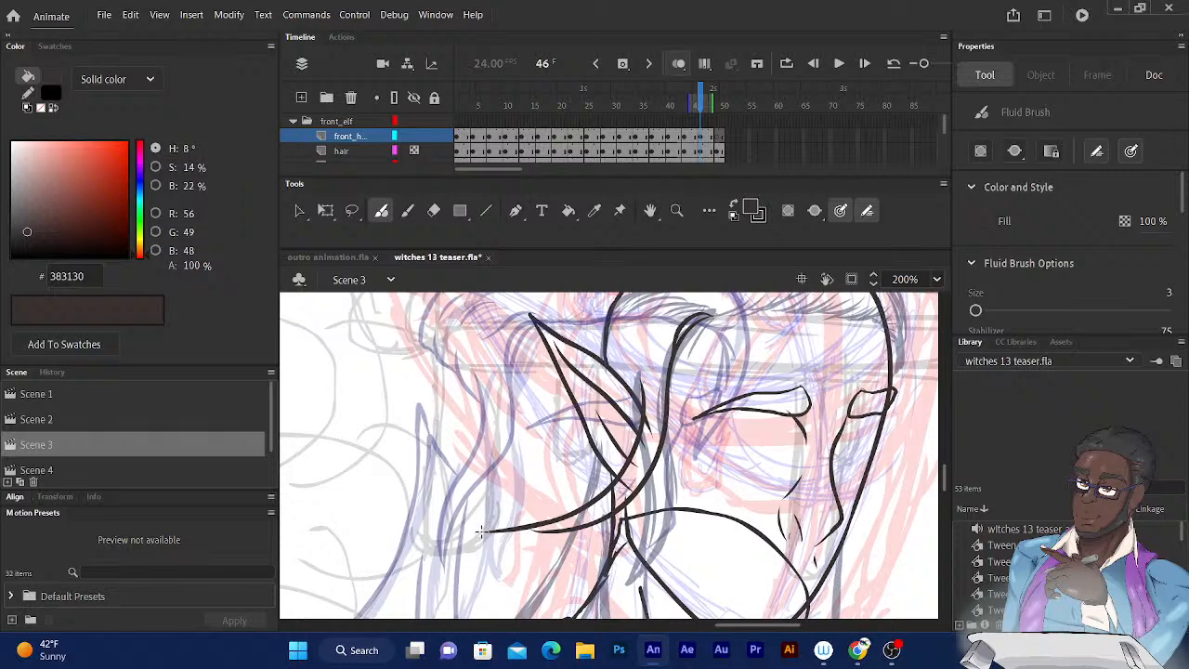
mouse_move(480, 532)
left_mouse_down()
mouse_move(553, 530)
mouse_move(595, 511)
left_mouse_up()
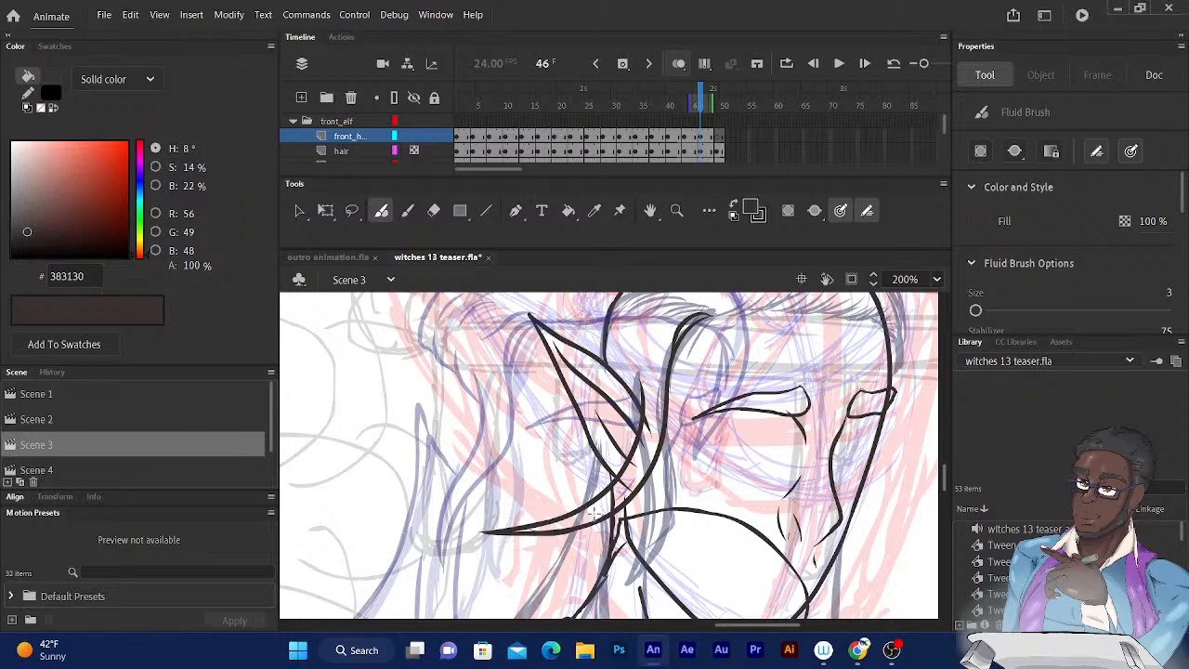
Extend the onion skin range back one frame and ink the long strand falling from below the ear over the chest.
left_click_drag(592, 452, 548, 305)
mouse_move(514, 476)
left_mouse_down()
mouse_move(508, 494)
mouse_move(508, 331)
mouse_move(543, 480)
left_mouse_up()
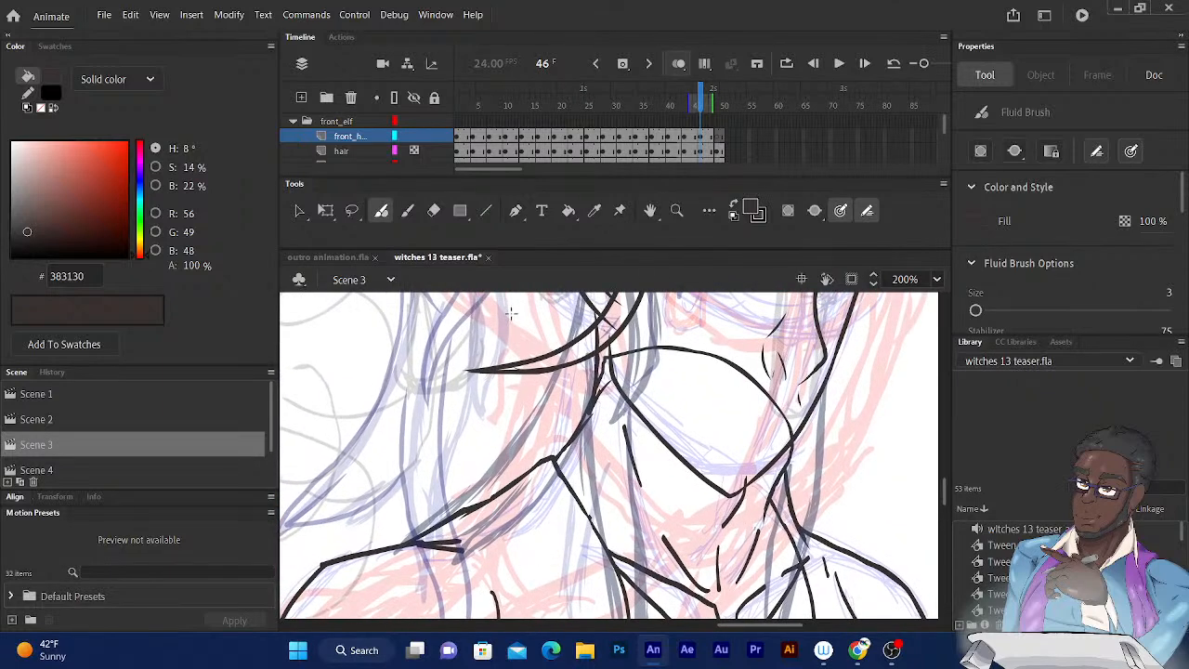
key("ctrl+minus")
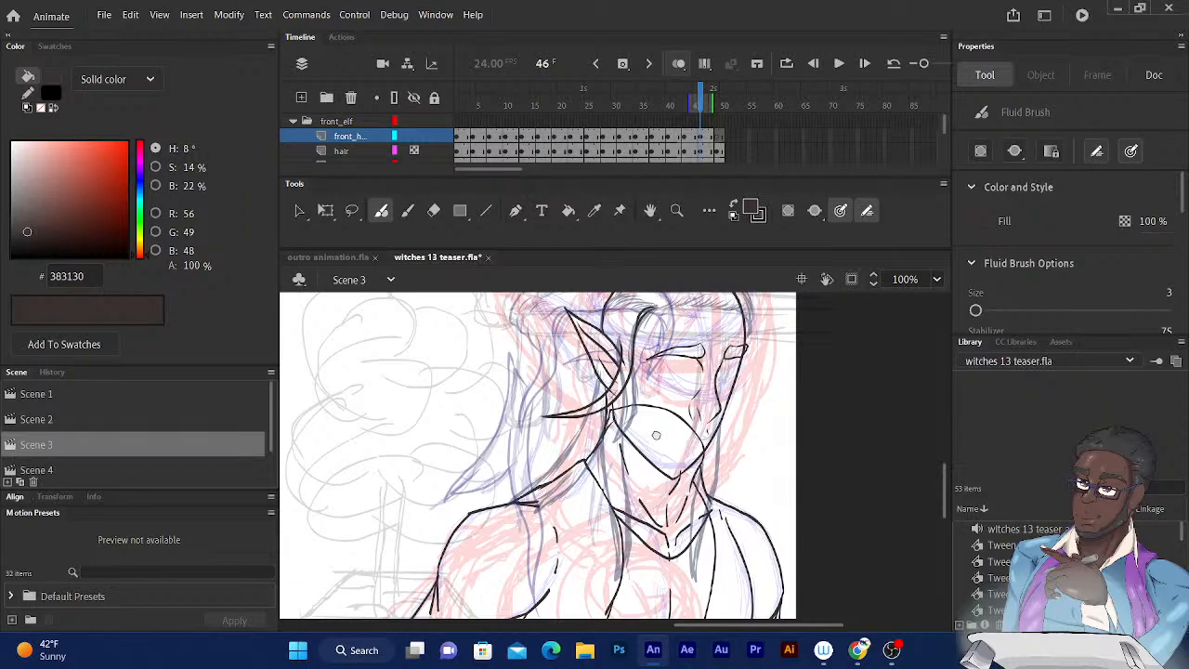
left_click_drag(657, 434, 646, 361)
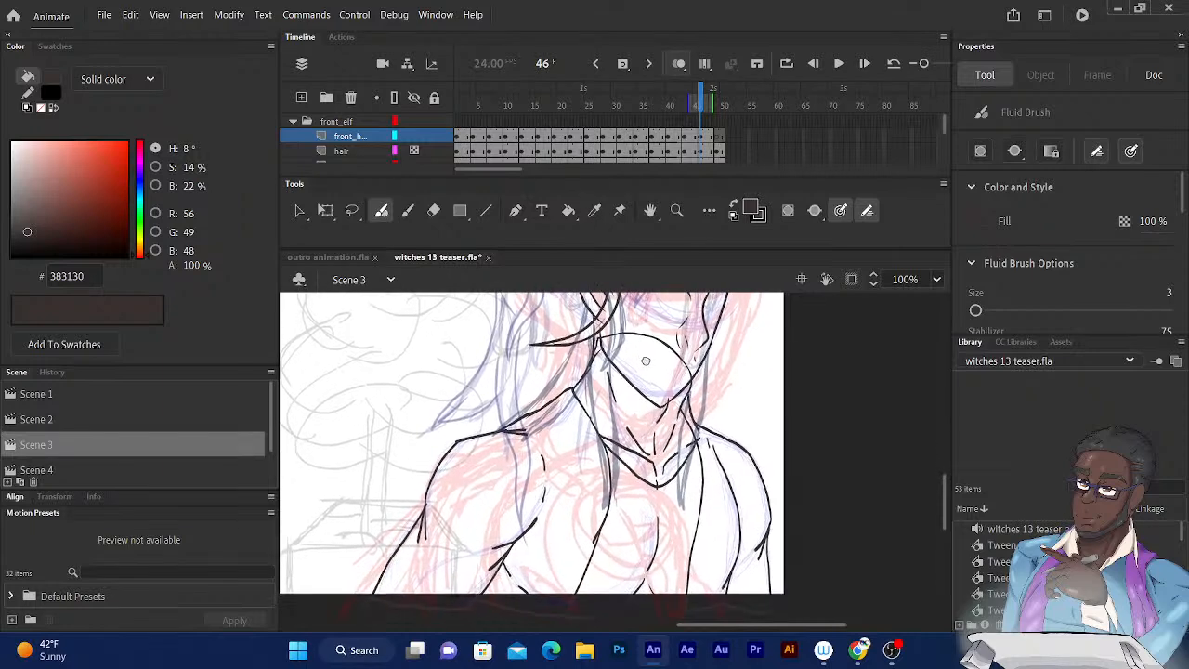
left_click(694, 103)
mouse_move(694, 102)
left_mouse_down()
mouse_move(685, 102)
mouse_move(700, 104)
left_mouse_up()
left_click(704, 106)
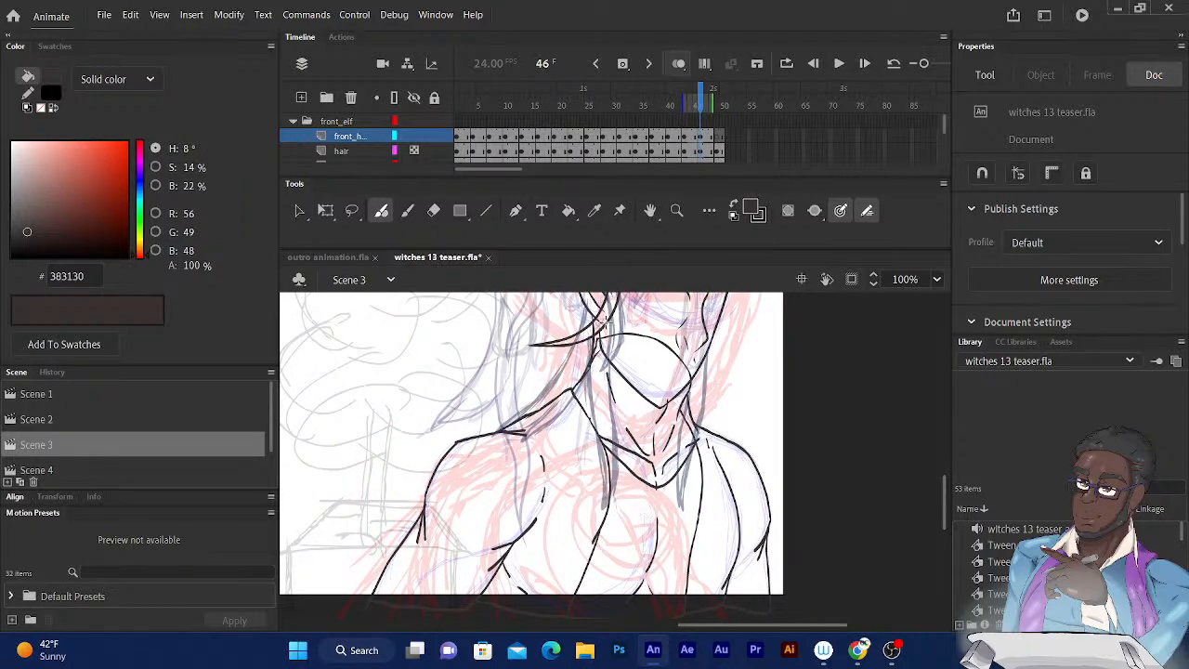
mouse_move(606, 325)
left_mouse_down()
mouse_move(615, 502)
mouse_move(577, 546)
left_mouse_up()
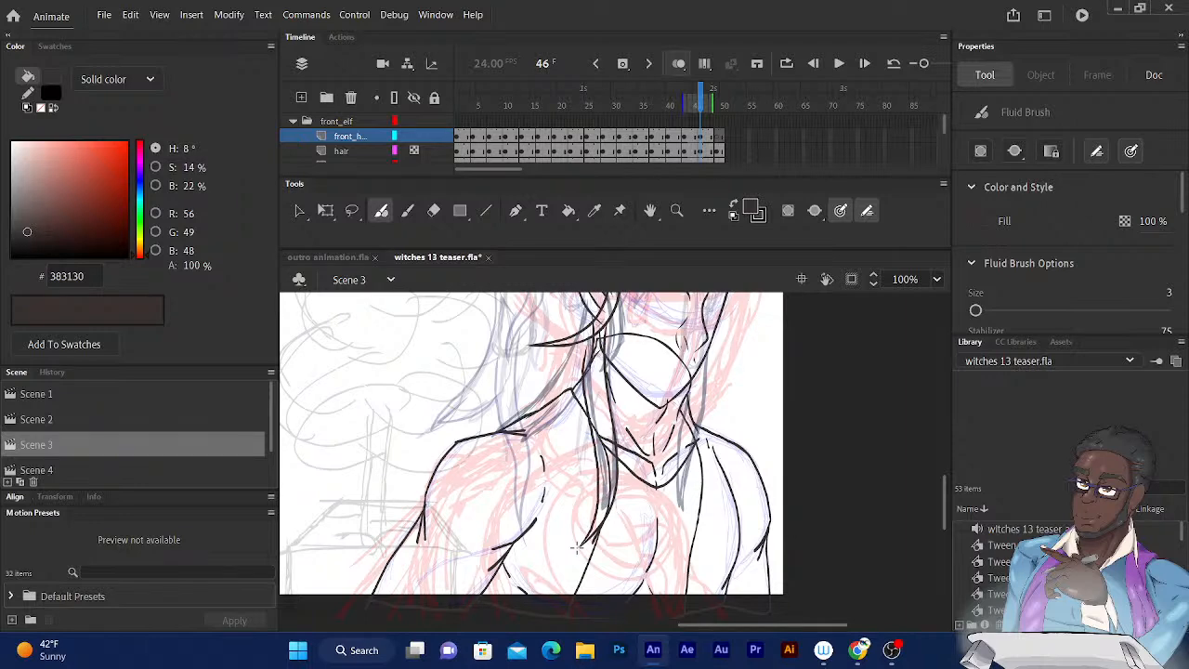
key("ctrl+z")
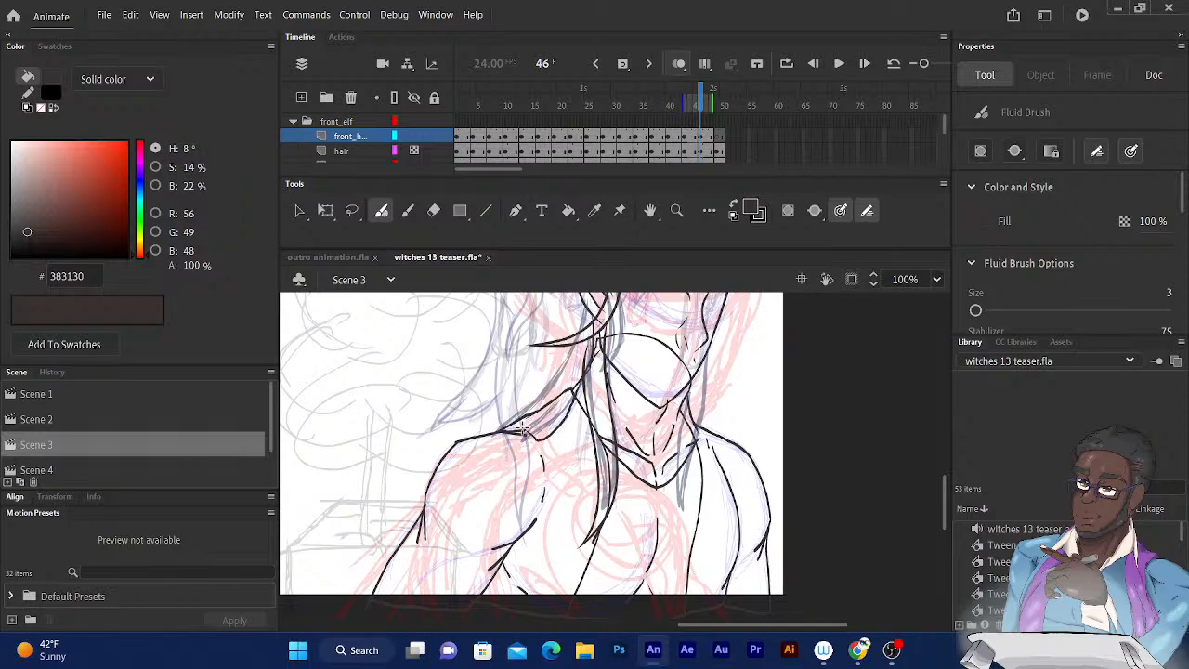
Ink the hair behind the neck on frame 46, running from below the ear down to pointed ends on the near shoulder.
left_click_drag(582, 376, 538, 439)
left_click_drag(530, 433, 524, 426)
key("ctrl+z")
key("ctrl+equal")
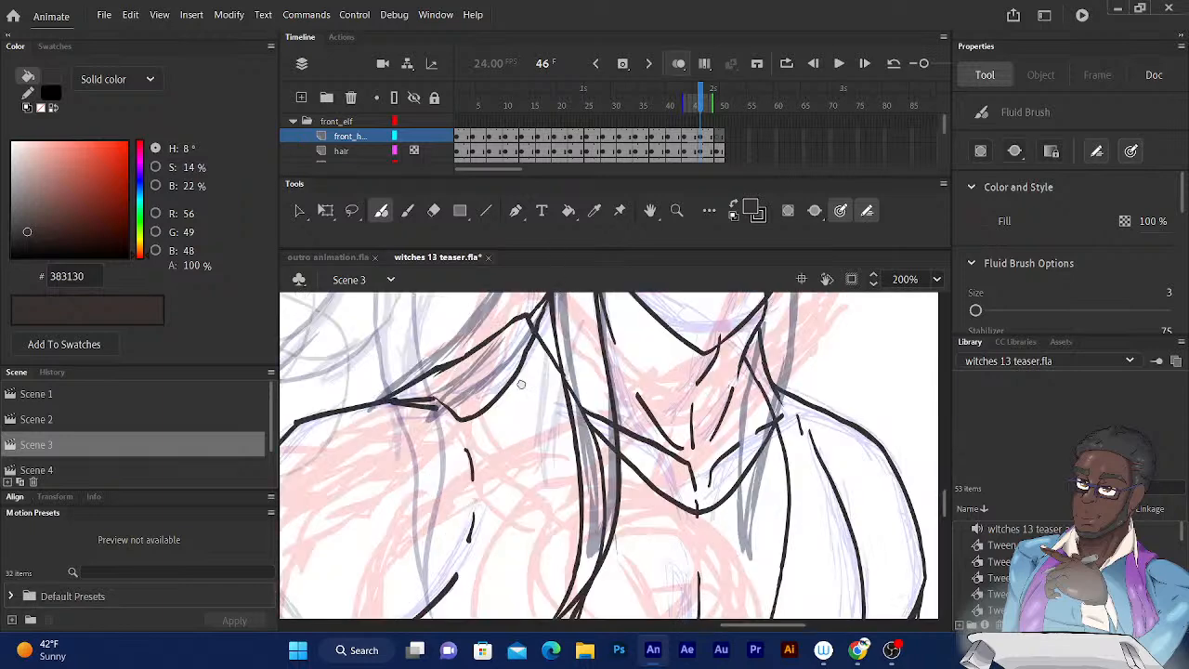
left_click_drag(538, 371, 578, 452)
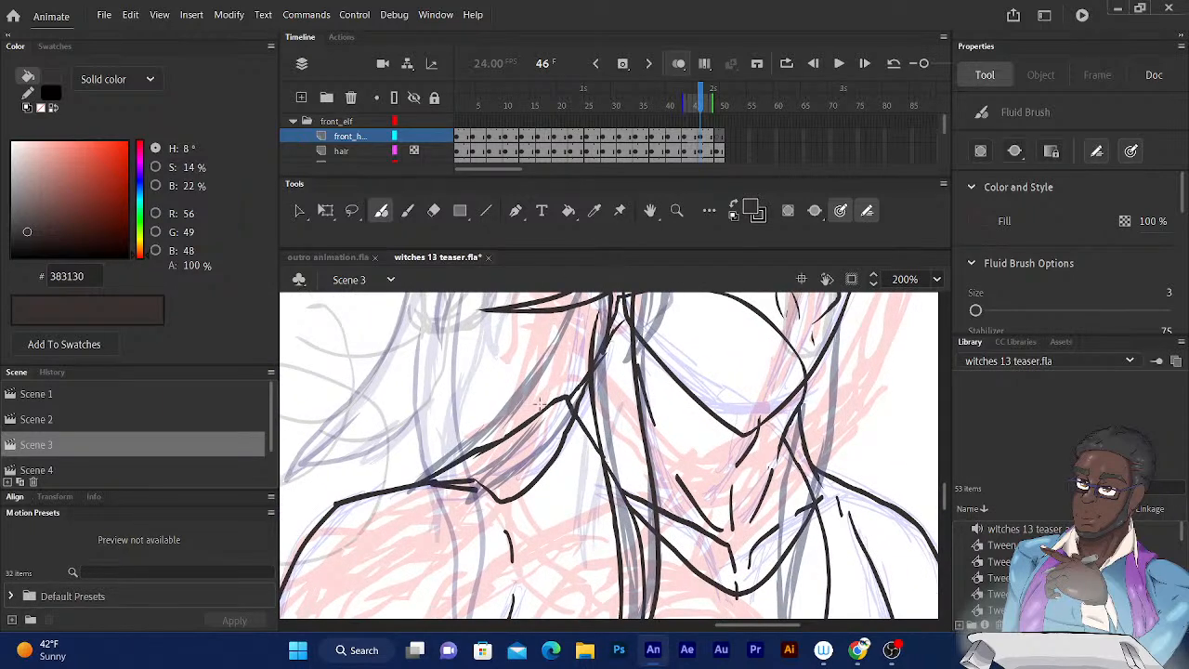
mouse_move(543, 397)
left_mouse_down()
mouse_move(495, 483)
mouse_move(455, 481)
left_mouse_up()
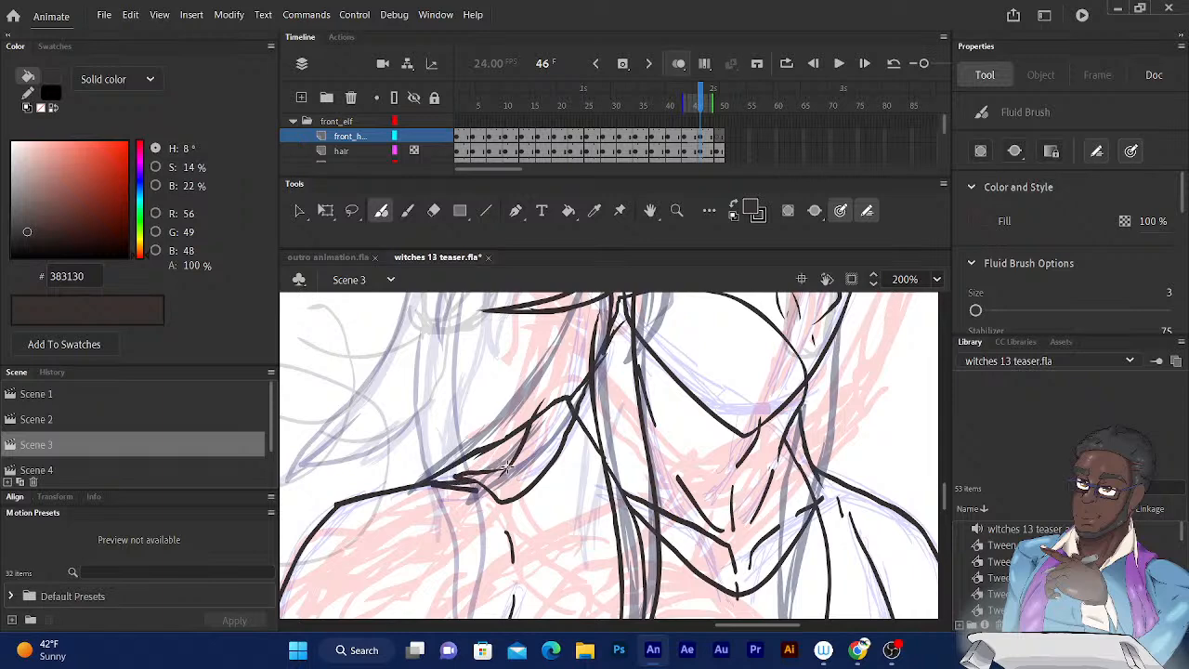
scroll(506, 469, "up", 4)
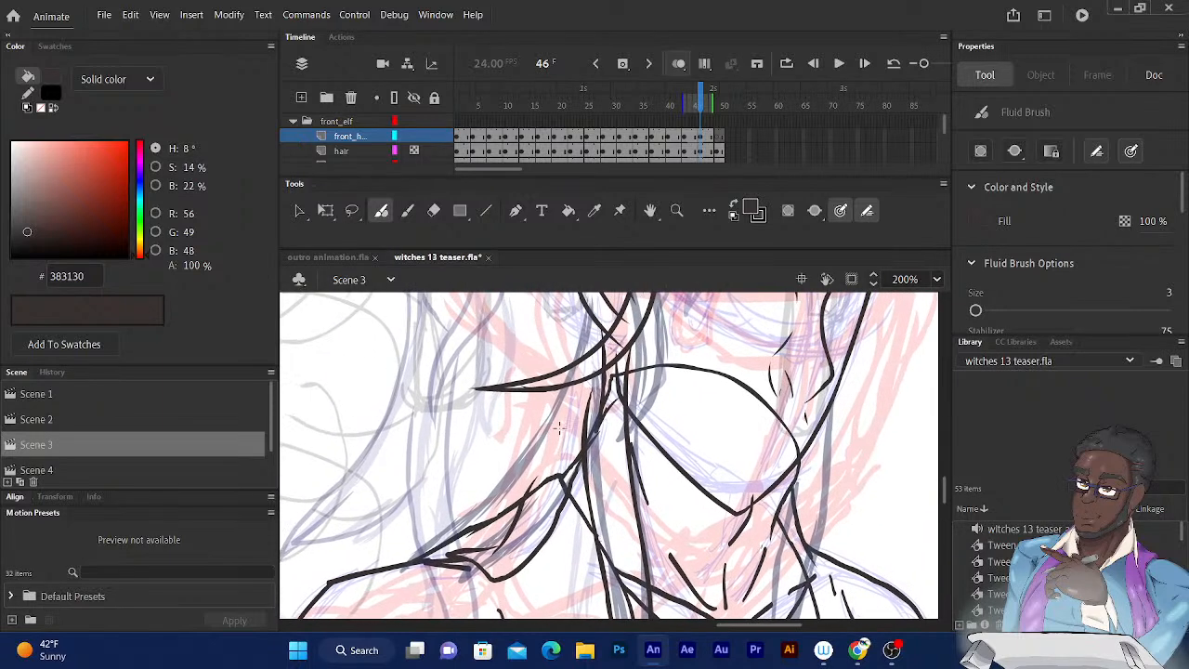
left_click_drag(520, 513, 466, 549)
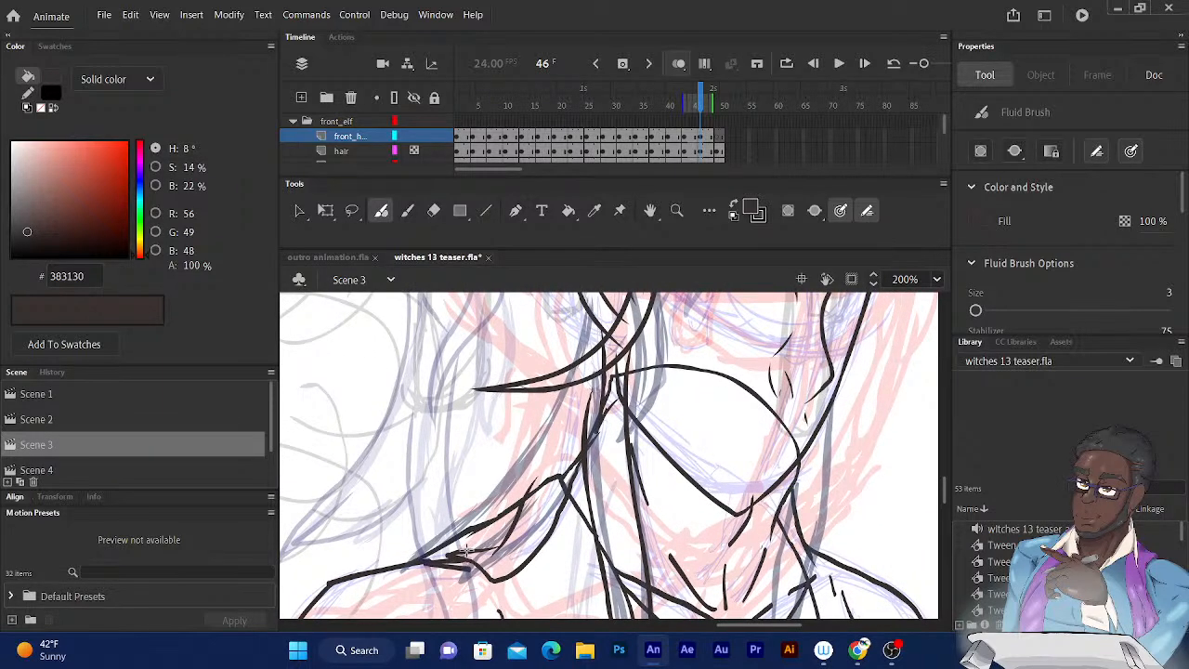
scroll(571, 450, "up", 3)
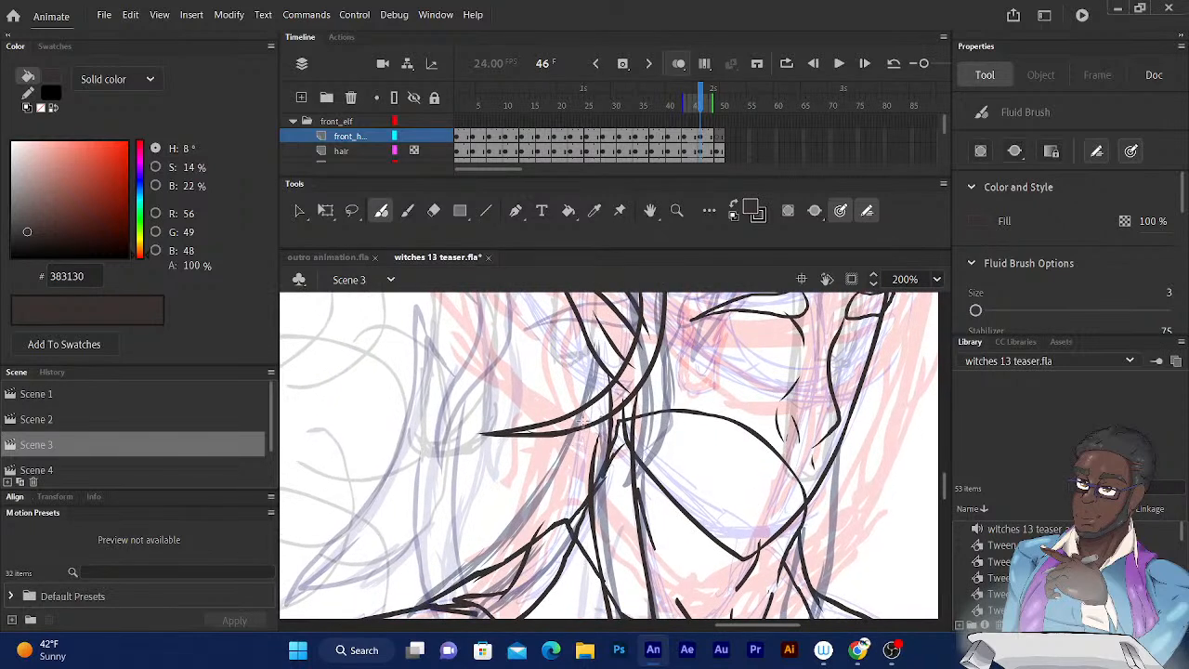
mouse_move(571, 415)
left_mouse_down()
mouse_move(579, 408)
mouse_move(519, 535)
left_mouse_up()
Ink the hairline on frame 46, with short tufts between ear and parting and a line across the forehead to the far temple.
left_click_drag(546, 368, 525, 427)
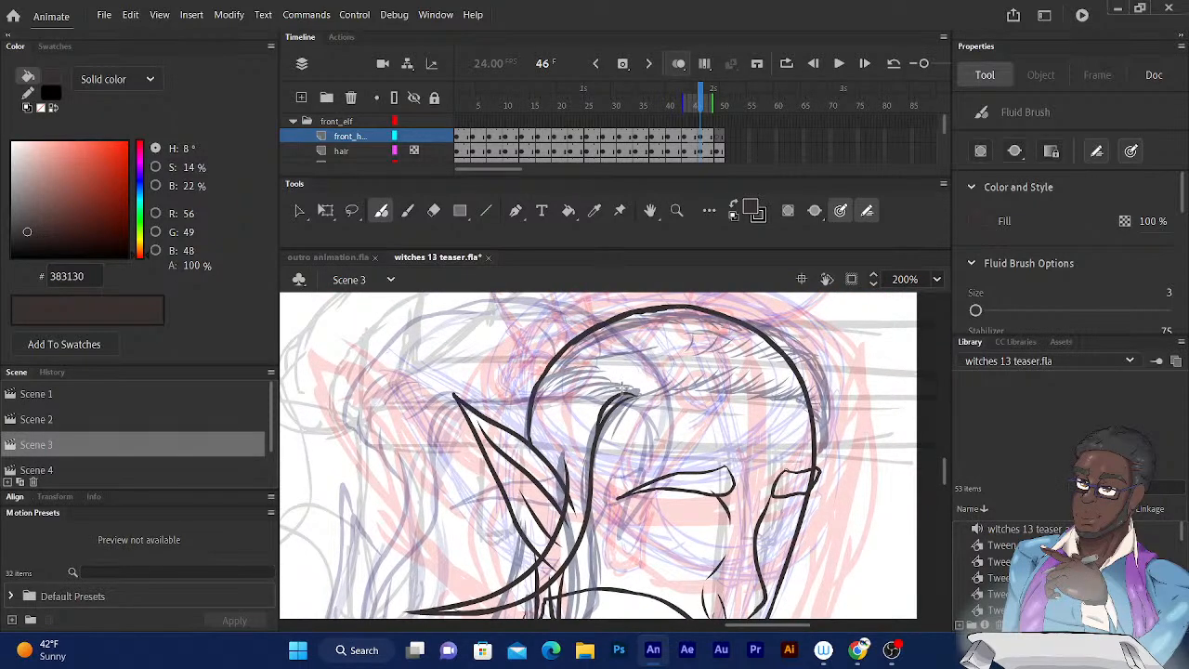
left_click_drag(623, 388, 565, 404)
left_click_drag(593, 381, 541, 397)
mouse_move(578, 362)
left_mouse_down()
mouse_move(544, 375)
mouse_move(530, 402)
left_mouse_up()
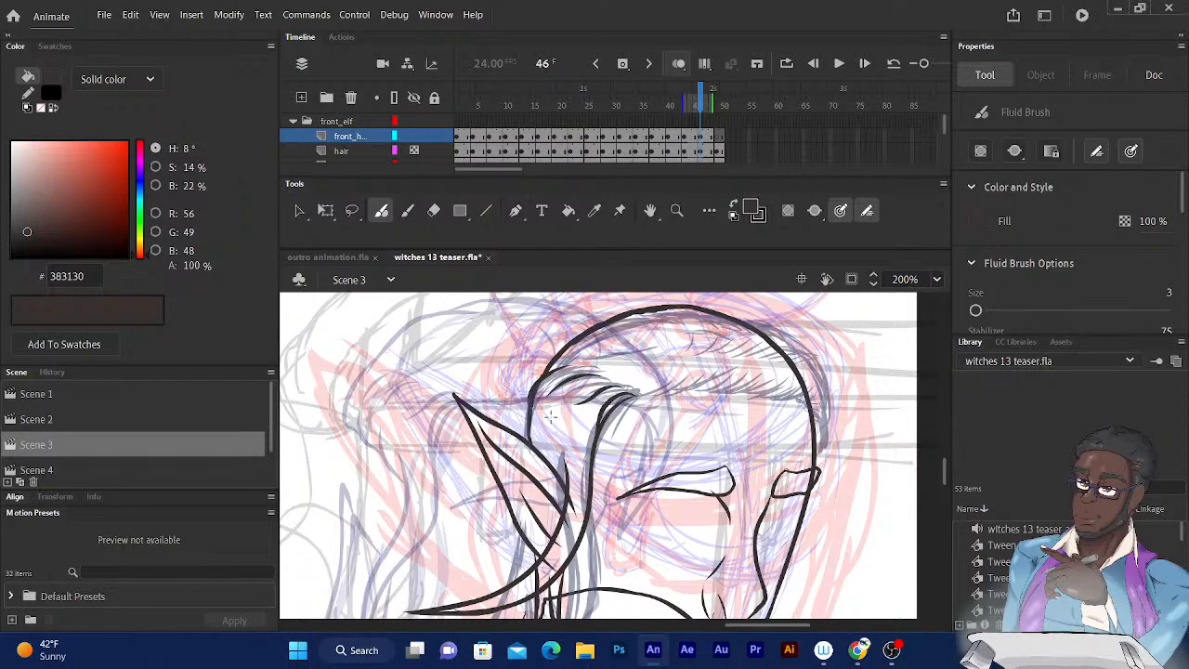
left_click_drag(550, 459, 539, 425)
mouse_move(635, 394)
left_mouse_down()
mouse_move(791, 372)
mouse_move(823, 390)
left_mouse_up()
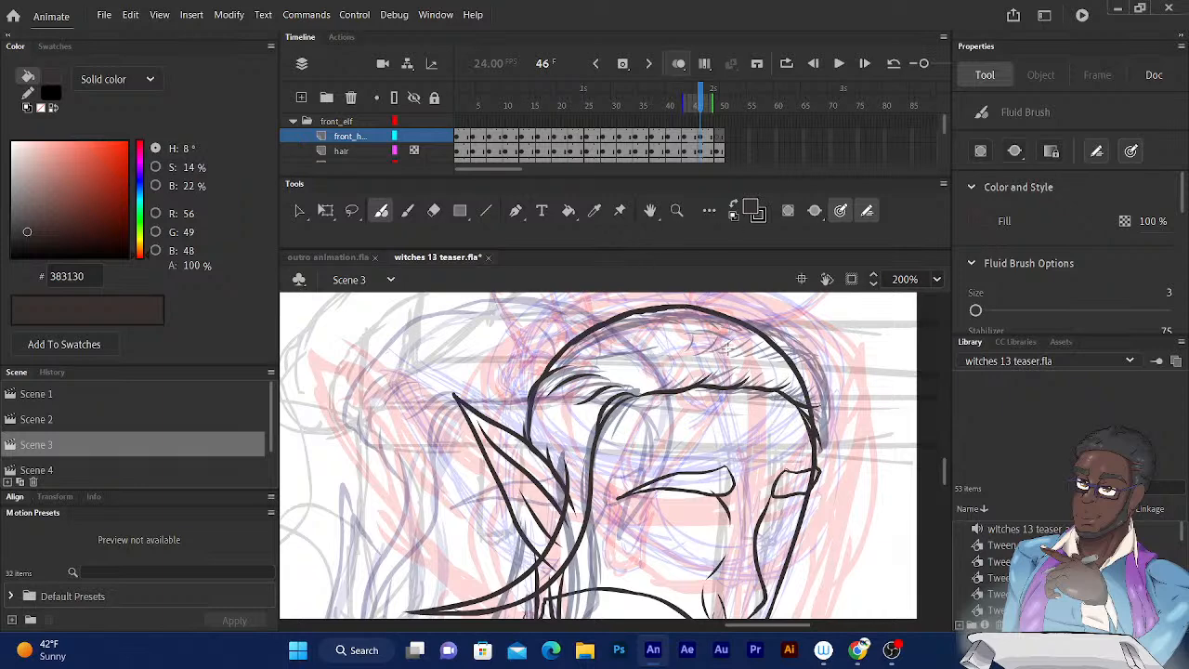
Ink short curved strands on the crown and the hair's outer contour over the top and down the far side on frame 46.
left_click_drag(720, 349, 702, 310)
left_click_drag(758, 354, 744, 313)
left_click_drag(655, 312, 558, 336)
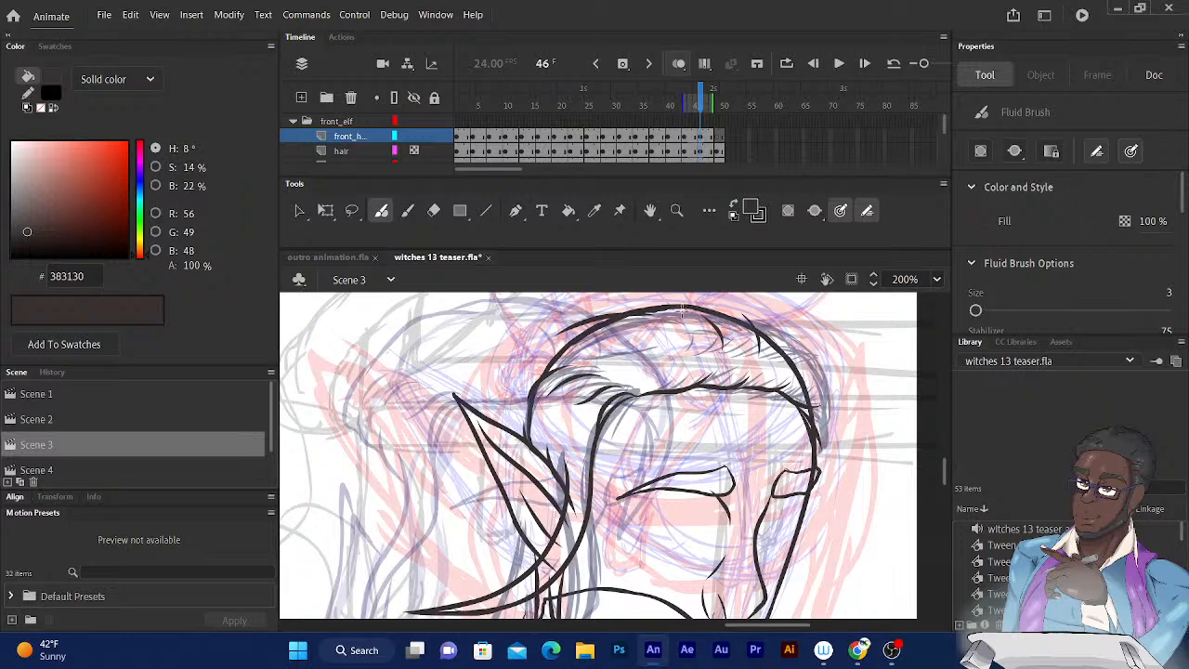
key("ctrl+z")
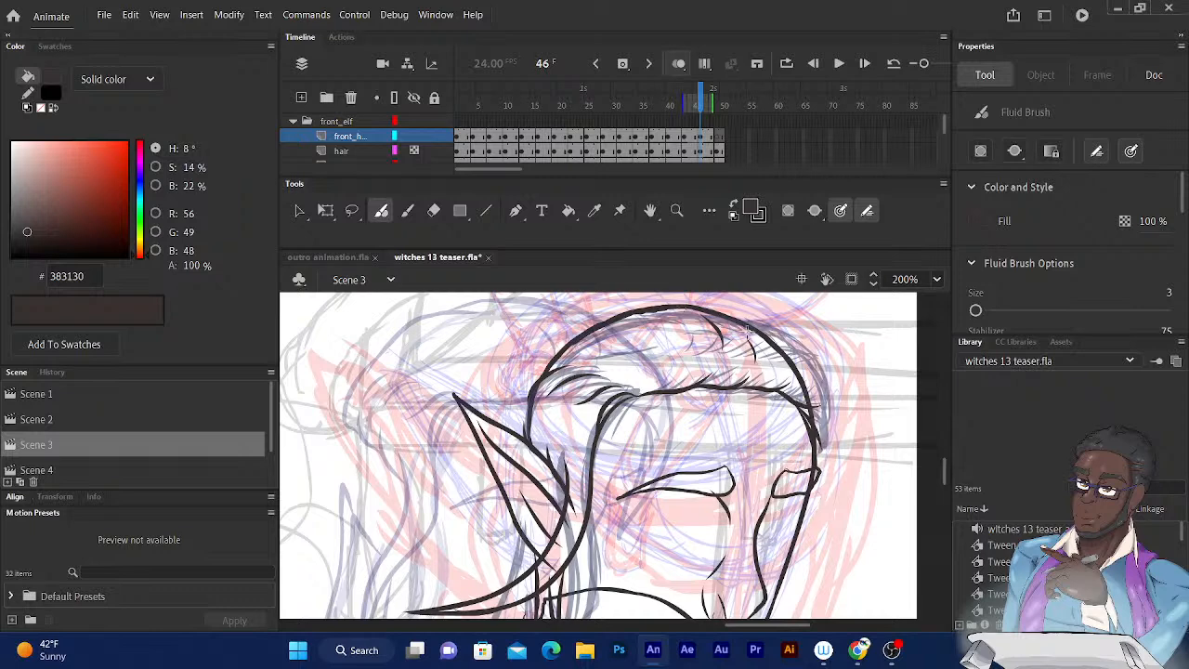
left_click_drag(648, 313, 569, 332)
mouse_move(705, 303)
left_mouse_down()
mouse_move(641, 300)
mouse_move(594, 323)
left_mouse_up()
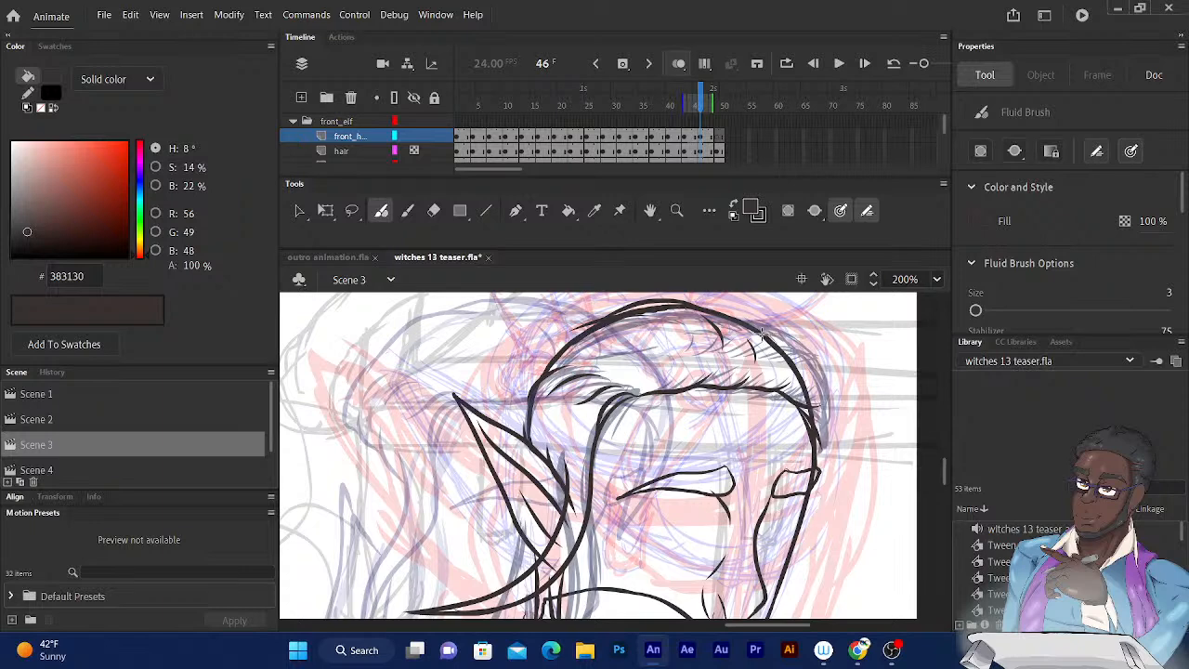
mouse_move(769, 338)
left_mouse_down()
mouse_move(808, 369)
mouse_move(827, 407)
mouse_move(833, 472)
mouse_move(795, 546)
mouse_move(809, 436)
left_mouse_up()
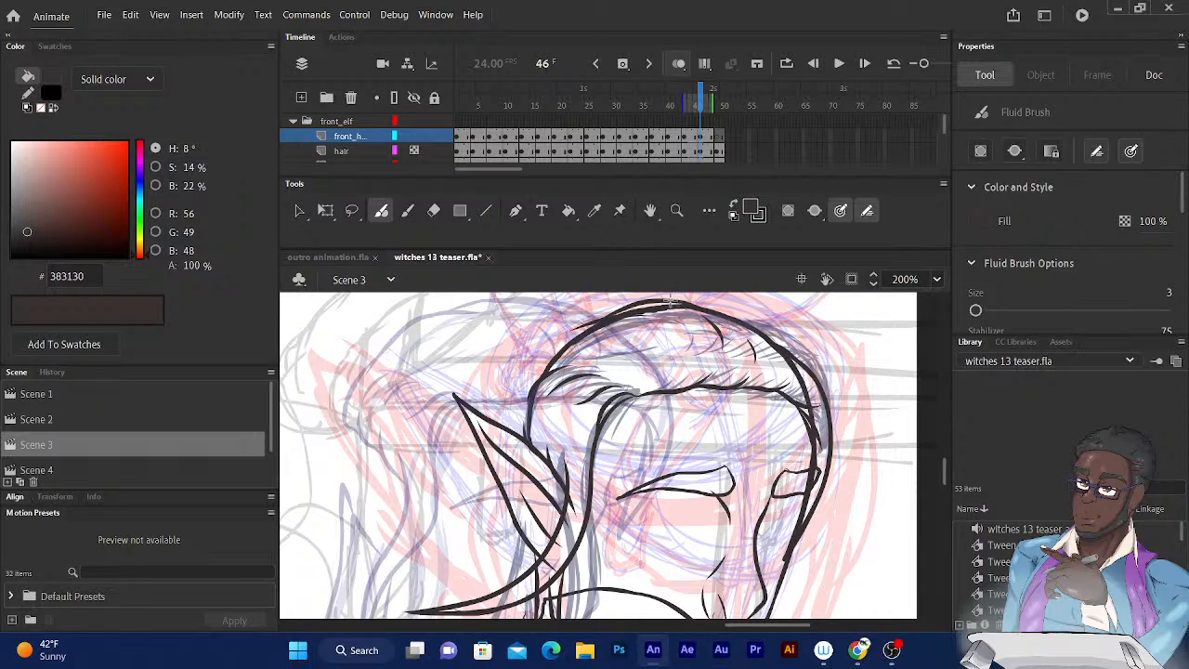
Ink a second outer contour of the hair on frame 46, over the crown and down the back of the head to the ear.
mouse_move(669, 301)
left_mouse_down()
mouse_move(746, 312)
mouse_move(809, 366)
left_mouse_up()
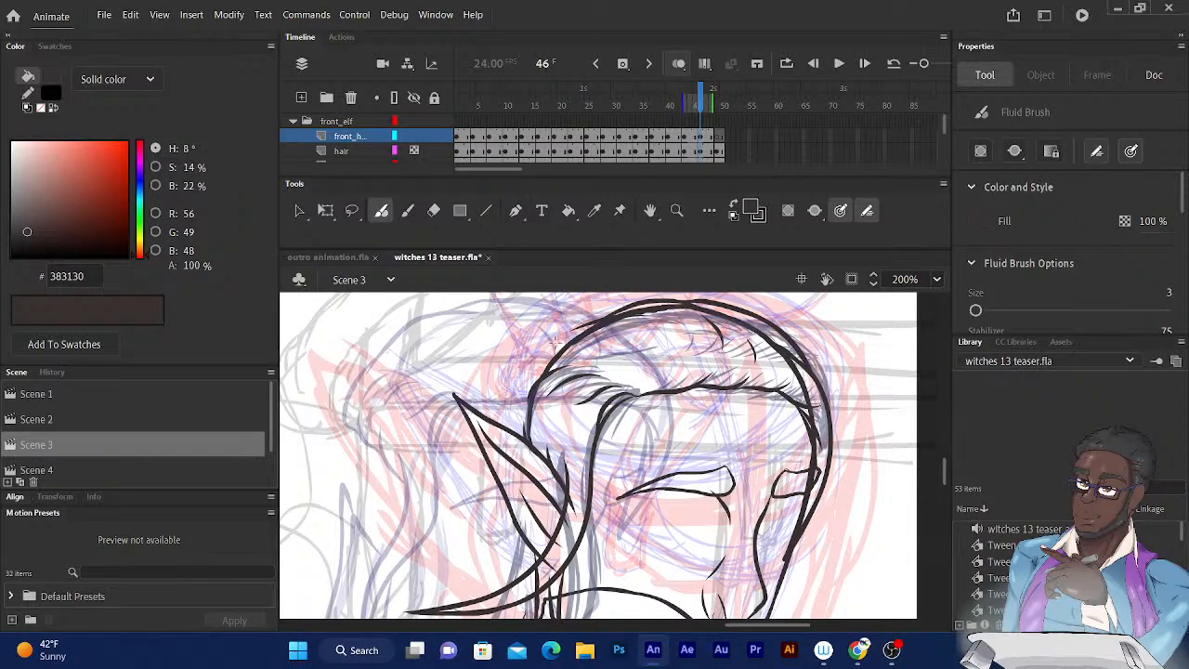
left_click_drag(573, 327, 537, 375)
mouse_move(508, 429)
left_mouse_down()
mouse_move(507, 387)
mouse_move(557, 336)
left_mouse_up()
left_click_drag(518, 388, 573, 323)
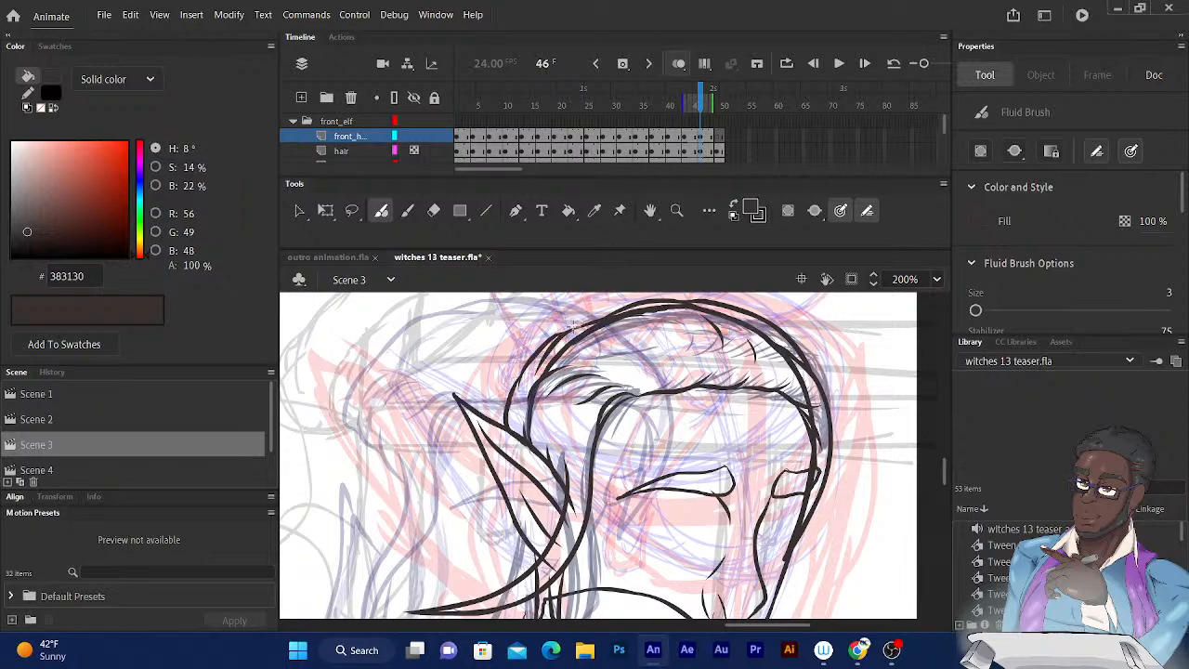
Ink the strand of hair hanging from behind the pointed ear toward the neck on frame 46.
scroll(574, 325, "down", 4)
left_click_drag(567, 348, 626, 454)
left_click_drag(626, 357, 610, 395)
scroll(589, 457, "up", 3)
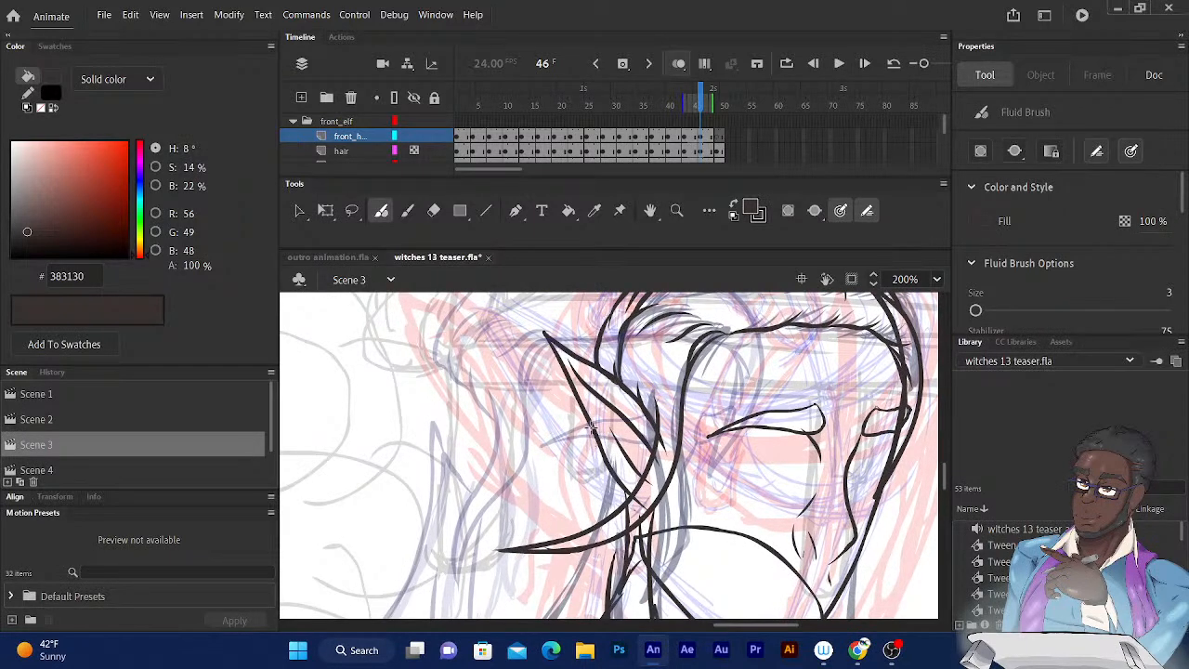
left_click_drag(591, 431, 599, 517)
scroll(654, 304, "down", 5)
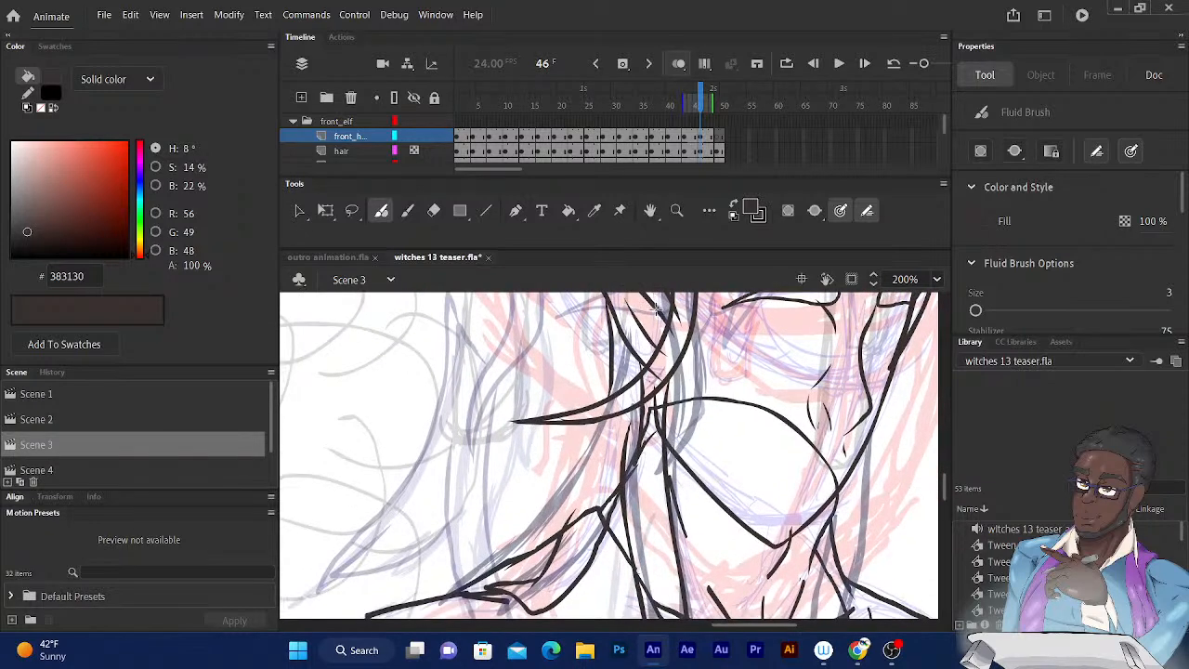
Ink the outer edge of the back hair on frame 46, sweeping from the neck down onto the near shoulder.
scroll(600, 432, "down", 2)
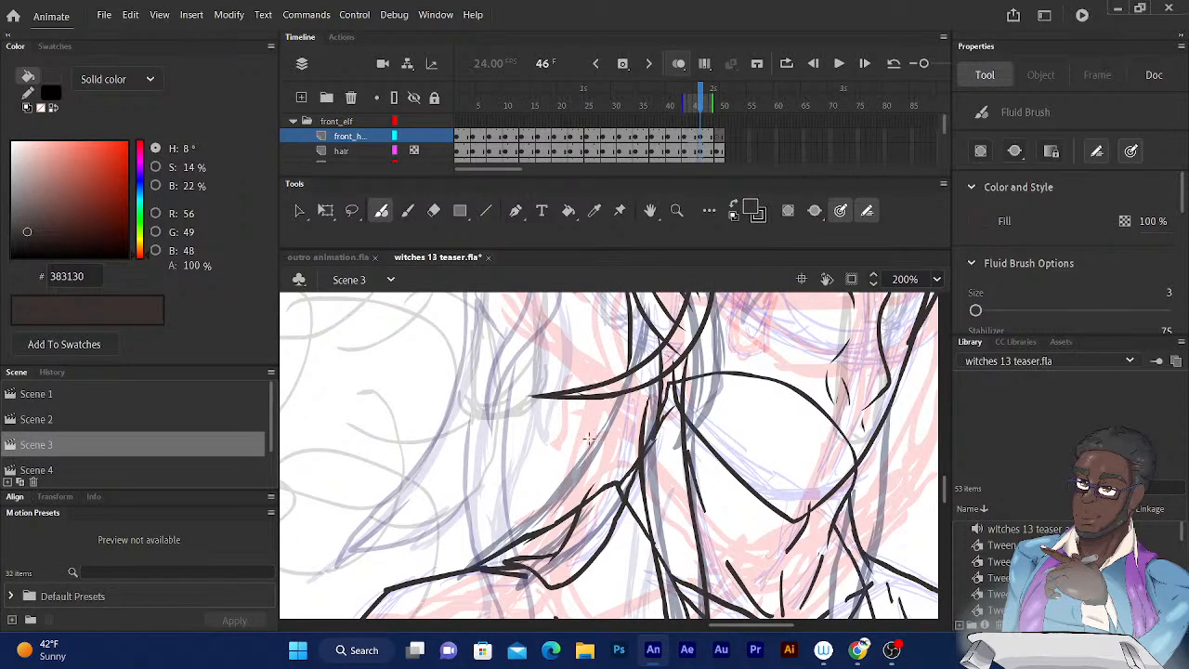
left_click_drag(618, 393, 506, 543)
left_click_drag(624, 436, 665, 402)
left_click_drag(572, 483, 497, 536)
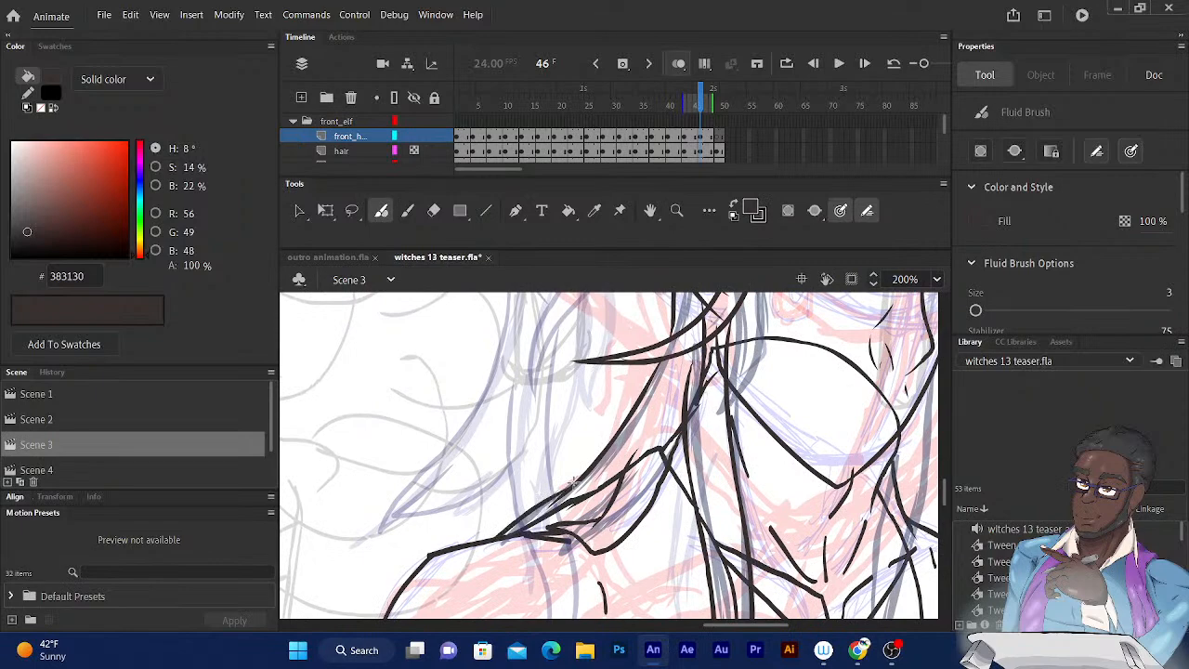
mouse_move(573, 483)
left_mouse_down()
mouse_move(568, 522)
mouse_move(548, 500)
mouse_move(429, 568)
mouse_move(461, 503)
mouse_move(452, 452)
mouse_move(484, 414)
mouse_move(525, 458)
mouse_move(509, 454)
mouse_move(512, 383)
mouse_move(442, 489)
mouse_move(432, 530)
left_mouse_up()
Go to frame 49 and ink the front lock's edge from the parting down past the ear to behind the neck.
left_click_drag(698, 108, 723, 109)
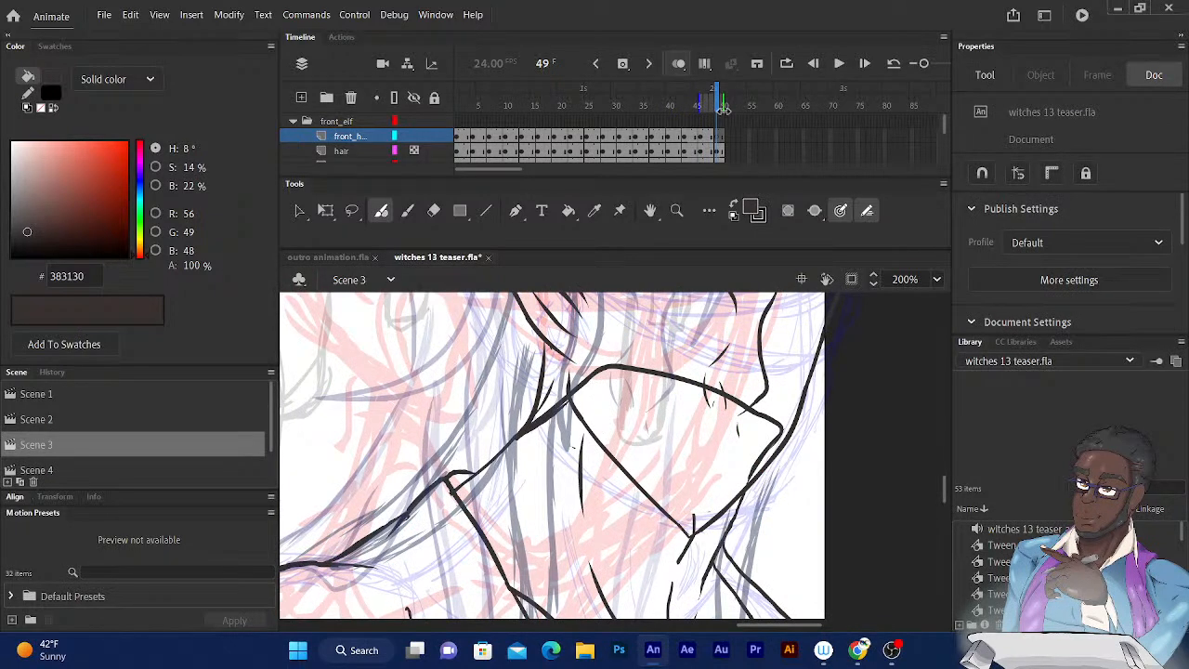
scroll(568, 432, "up", 5)
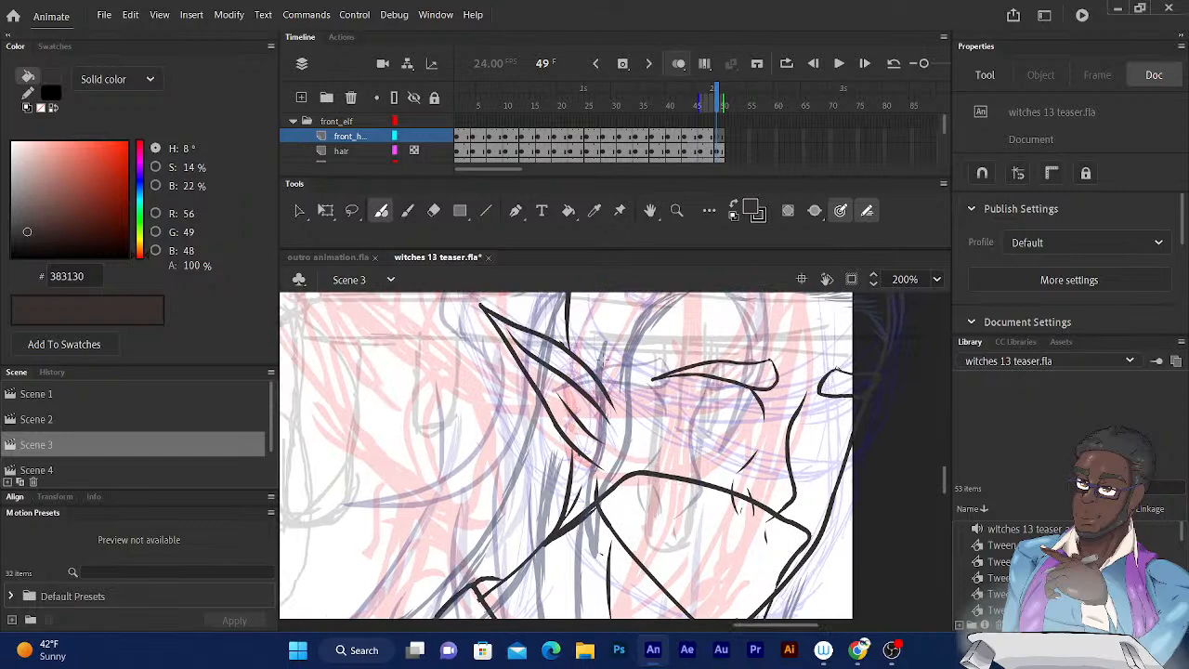
left_click_drag(565, 426, 574, 426)
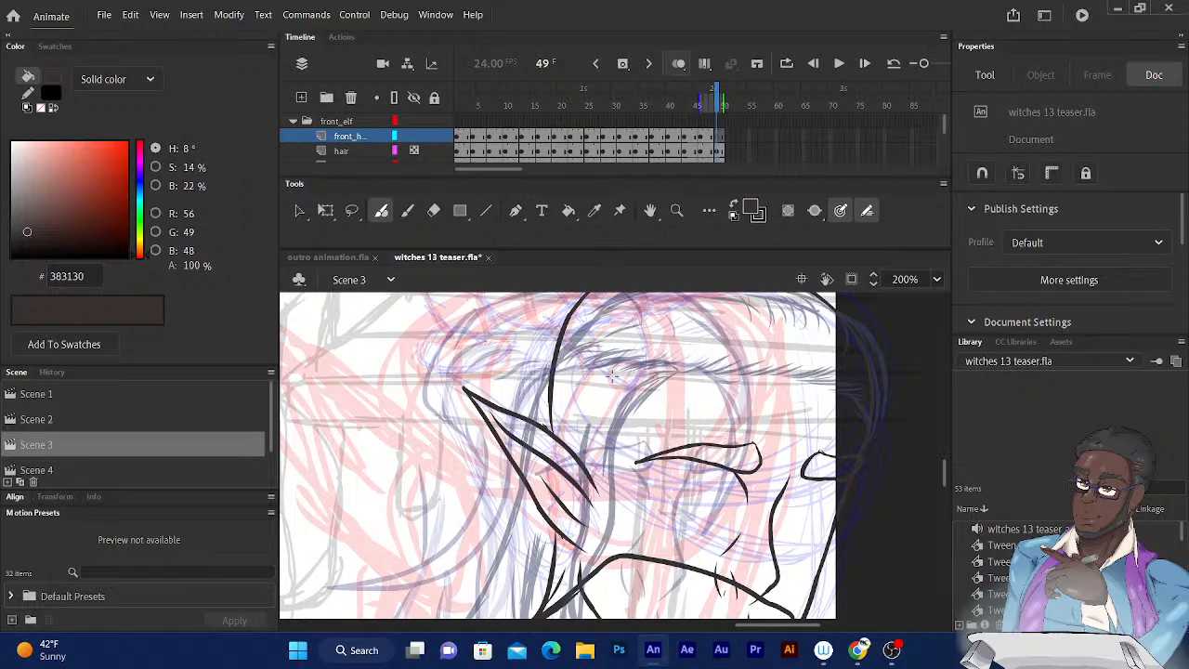
left_click_drag(612, 376, 508, 289)
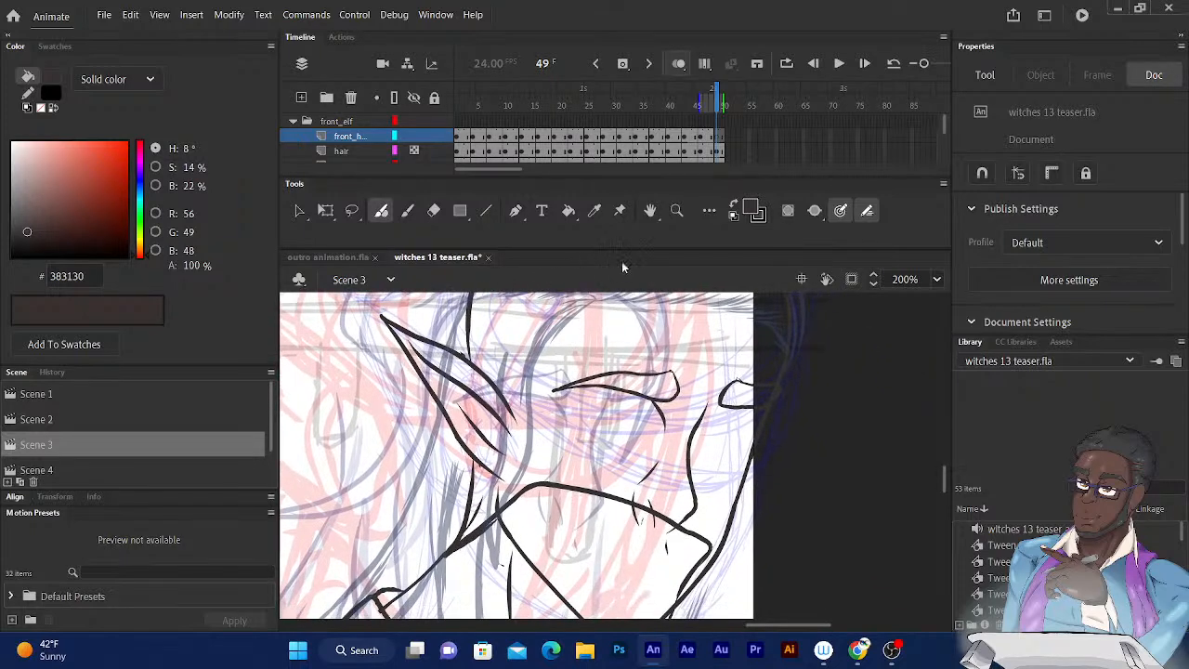
left_click_drag(579, 309, 509, 413)
mouse_move(571, 340)
left_mouse_down()
mouse_move(455, 546)
mouse_move(388, 574)
left_mouse_up()
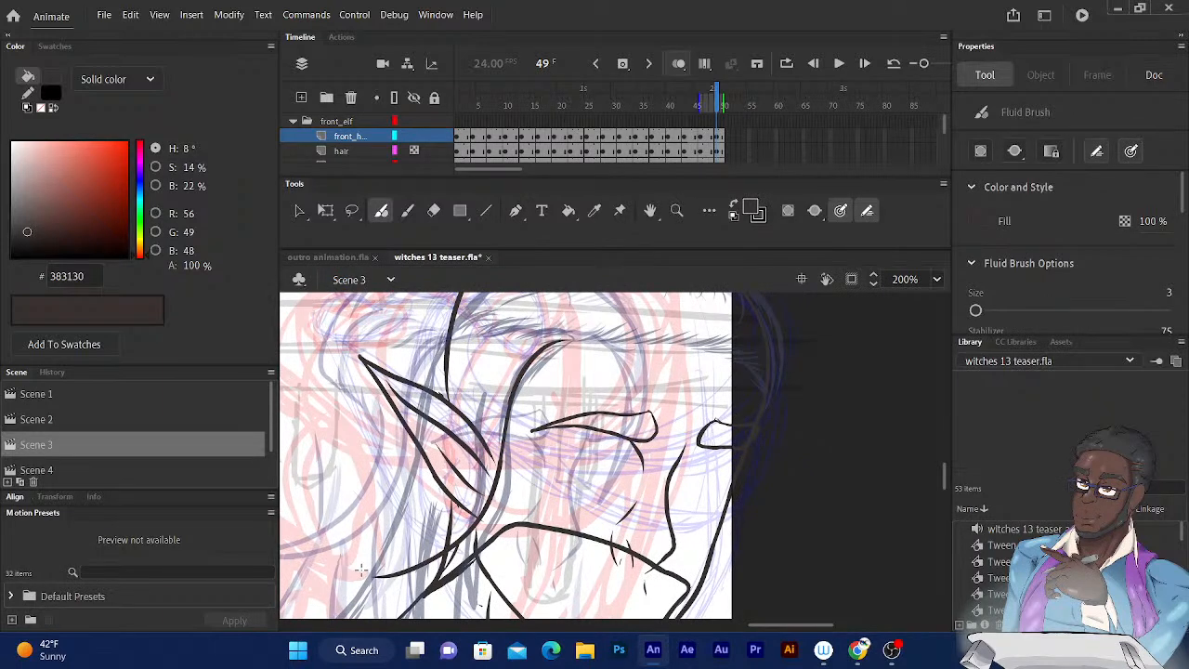
key("ctrl+z")
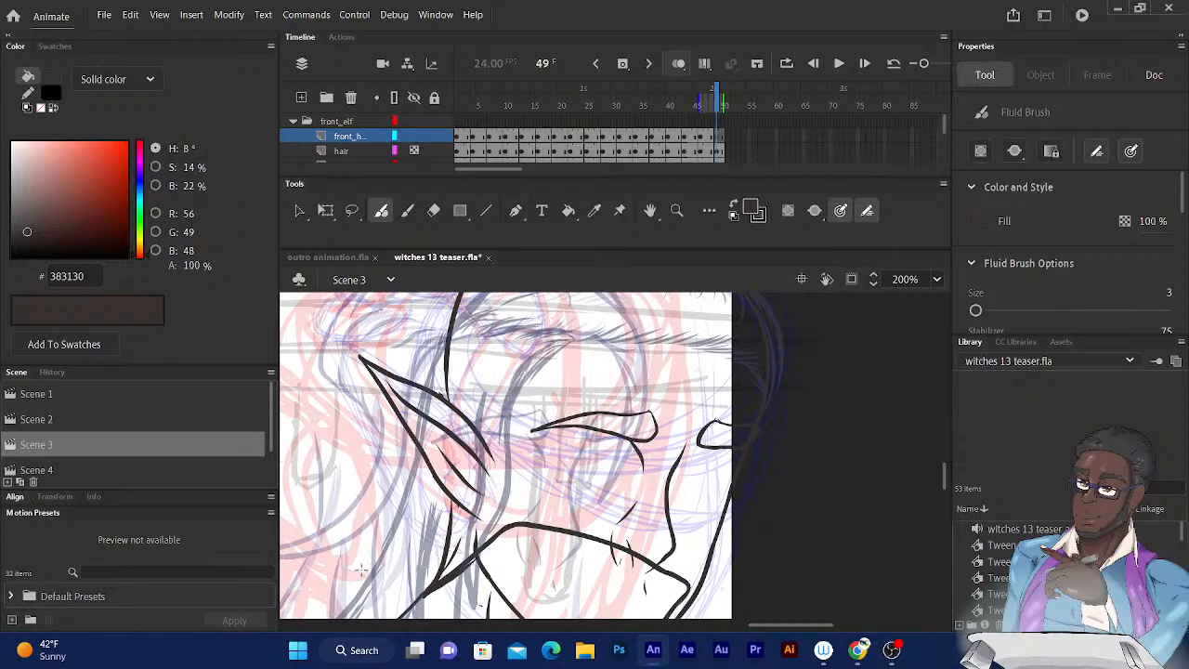
scroll(360, 568, "left", 3)
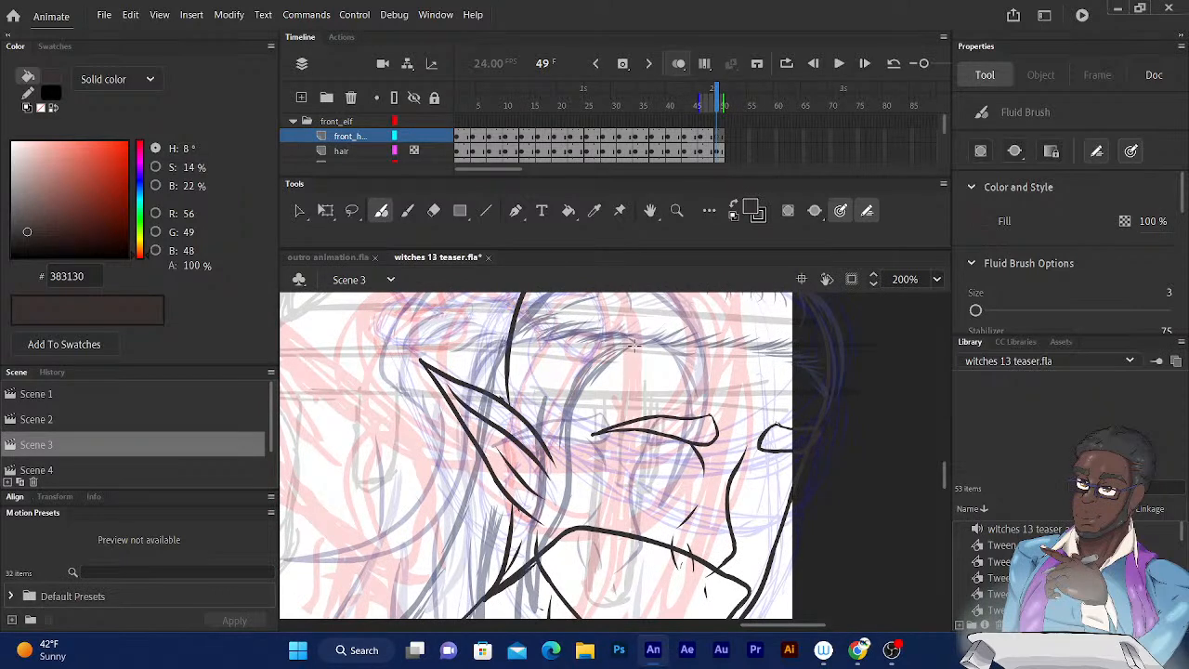
mouse_move(635, 345)
left_mouse_down()
mouse_move(586, 427)
mouse_move(553, 525)
mouse_move(463, 611)
left_mouse_up()
left_click_drag(628, 393, 656, 275)
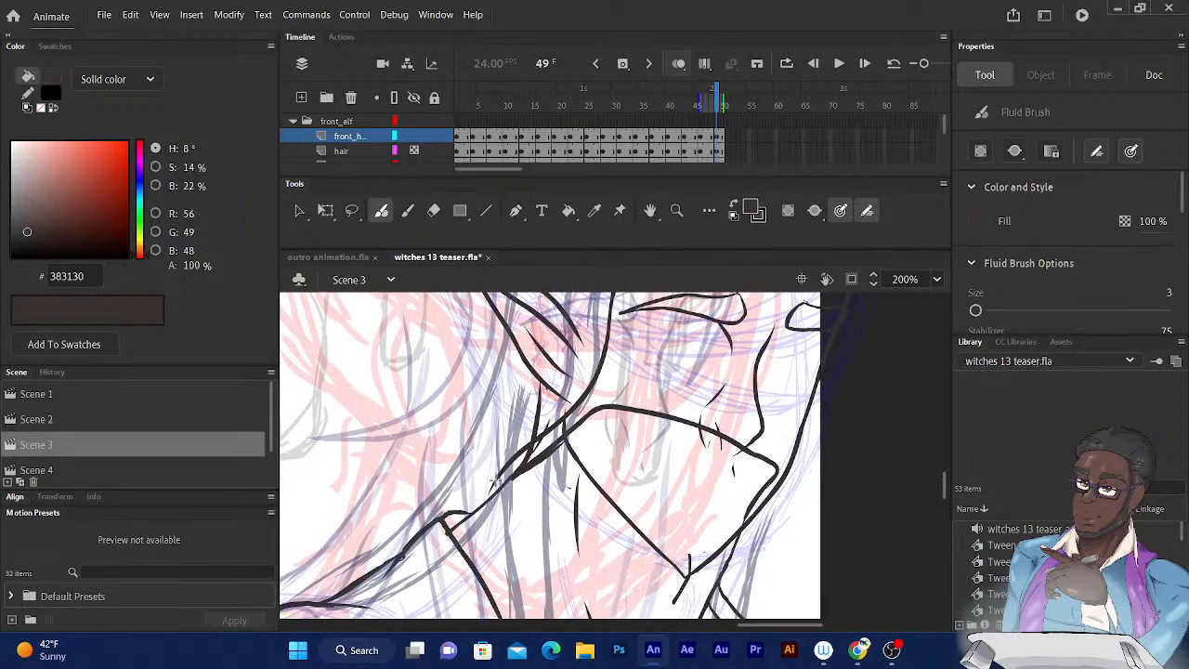
Ink the inner edge of the front lock on frame 49, curving from beside the eye up to the parting.
left_click_drag(593, 386, 597, 453)
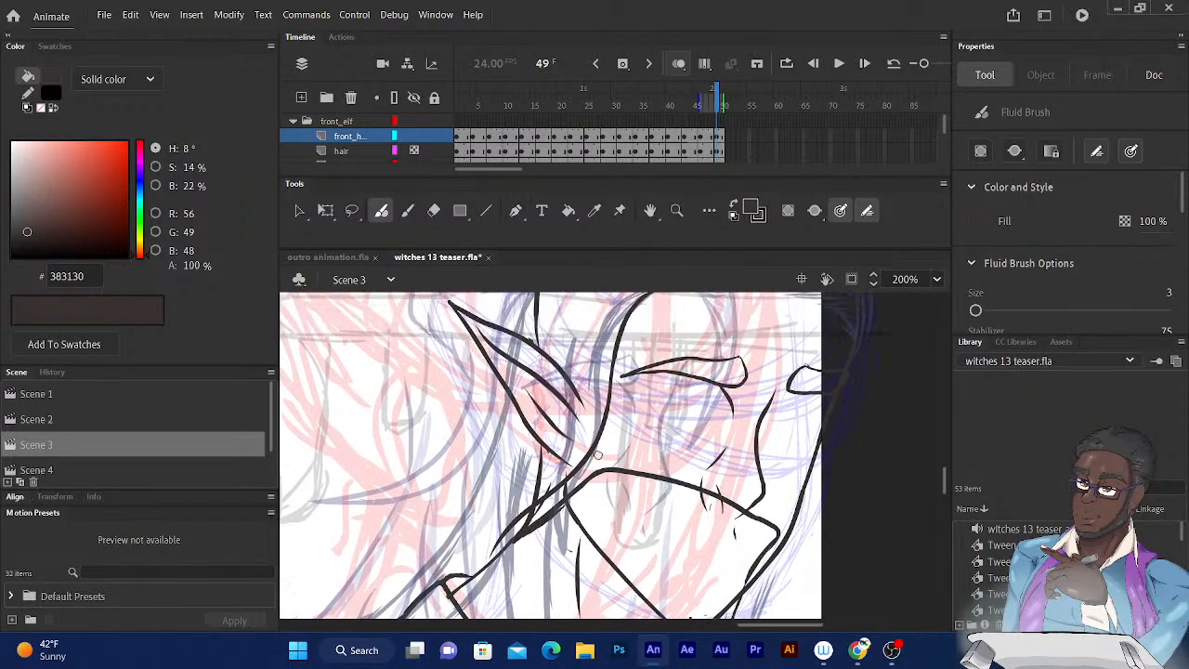
scroll(597, 454, "up", 5)
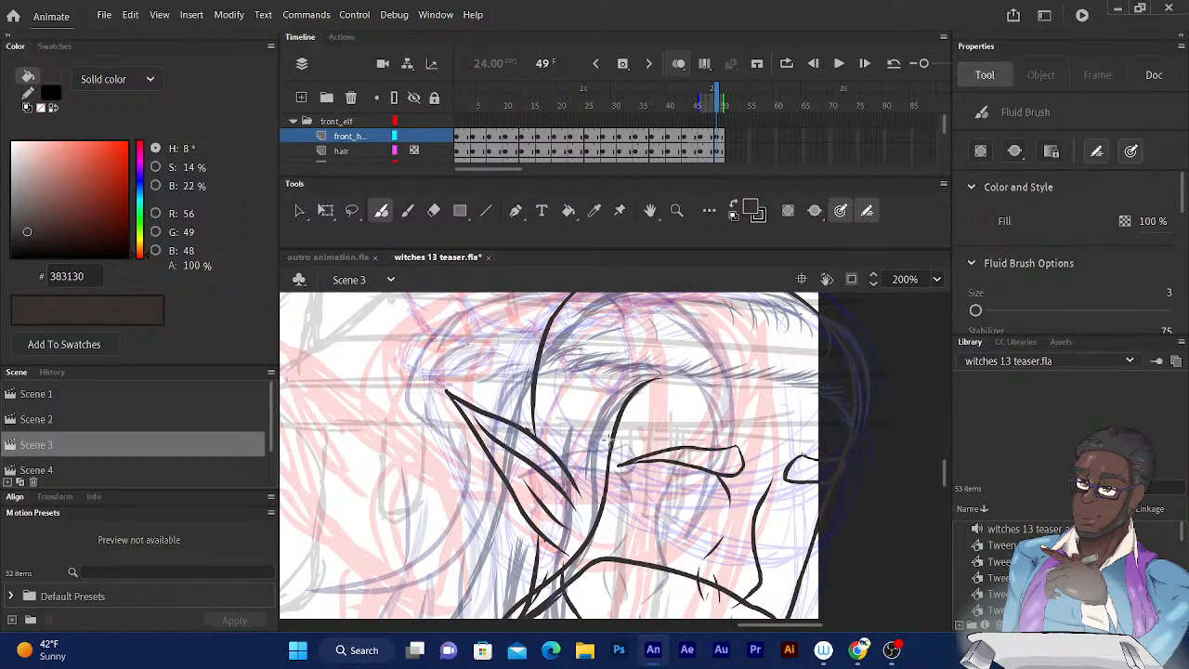
mouse_move(610, 449)
left_mouse_down()
mouse_move(616, 397)
mouse_move(665, 372)
left_mouse_up()
left_click_drag(660, 380, 656, 373)
left_click_drag(620, 366, 704, 269)
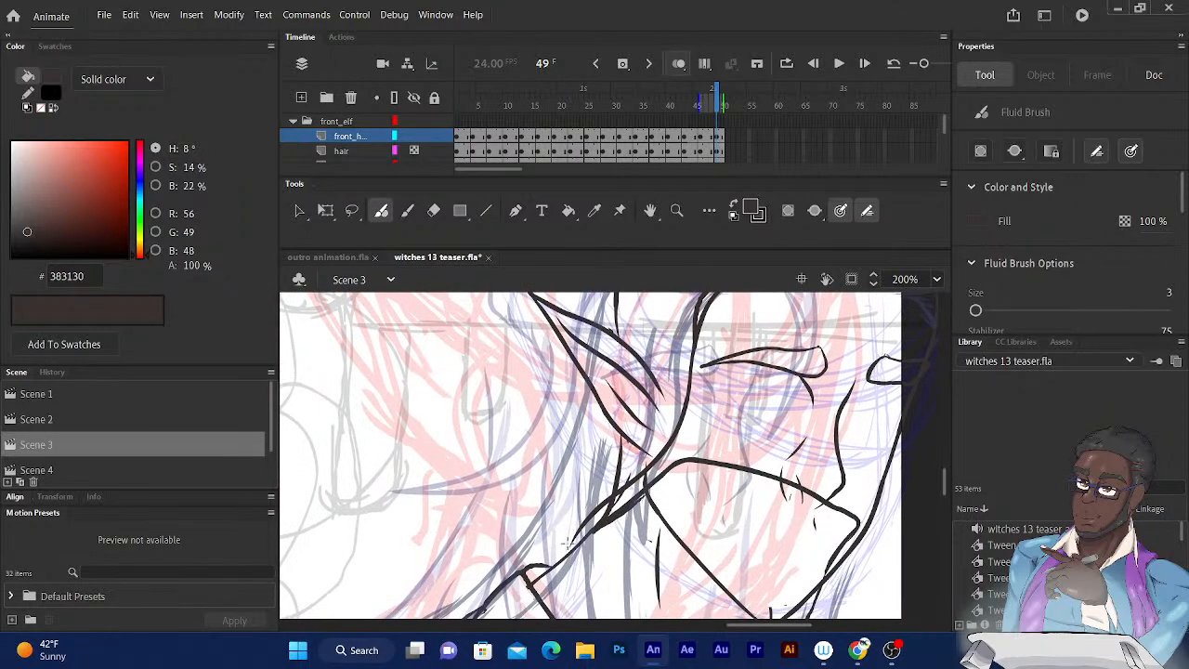
Ink the second edge of the lock on frame 49, running from the ear down behind the neck.
mouse_move(564, 543)
left_mouse_down()
mouse_move(575, 531)
mouse_move(561, 574)
mouse_move(563, 511)
mouse_move(636, 436)
mouse_move(664, 375)
mouse_move(667, 340)
mouse_move(626, 331)
mouse_move(617, 232)
left_mouse_up()
mouse_move(579, 358)
left_mouse_down()
mouse_move(503, 542)
mouse_move(505, 516)
left_mouse_up()
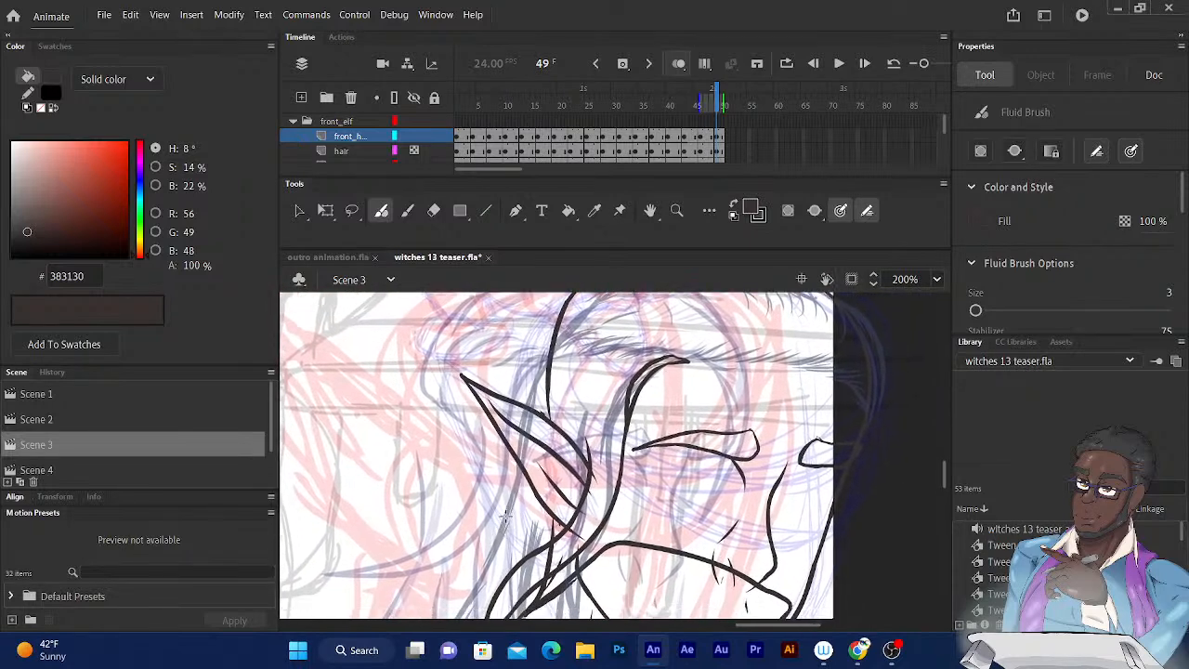
left_click_drag(508, 347, 509, 385)
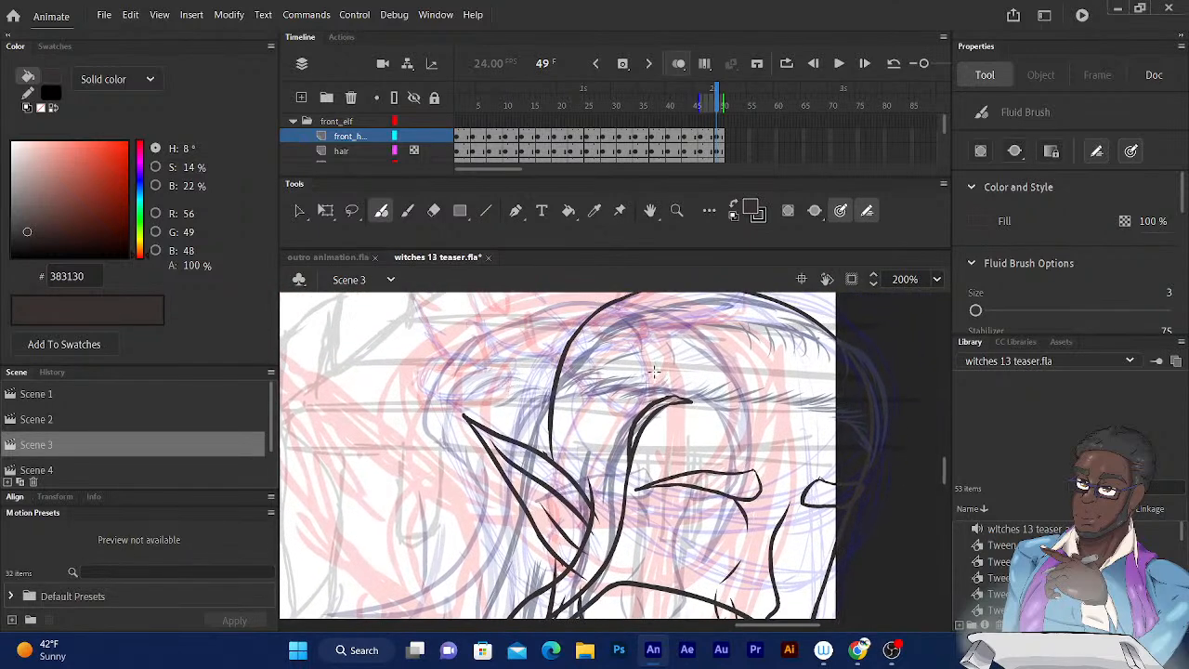
Ink short tufts along the hairline between the ear and the parting on frame 49, plus small strands at the ear.
left_click_drag(662, 388, 604, 423)
key("ctrl+z")
mouse_move(661, 391)
left_mouse_down()
mouse_move(618, 406)
mouse_move(572, 406)
mouse_move(560, 392)
left_mouse_up()
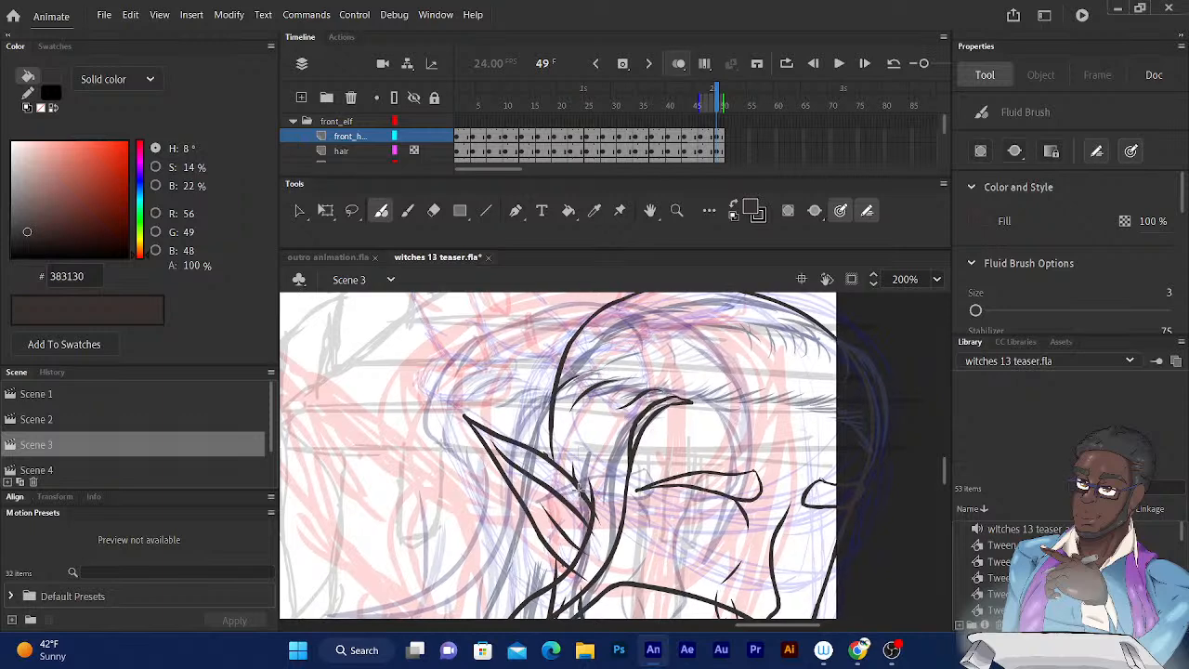
left_click_drag(572, 484, 547, 443)
left_click_drag(652, 403, 698, 400)
left_click_drag(686, 401, 768, 390)
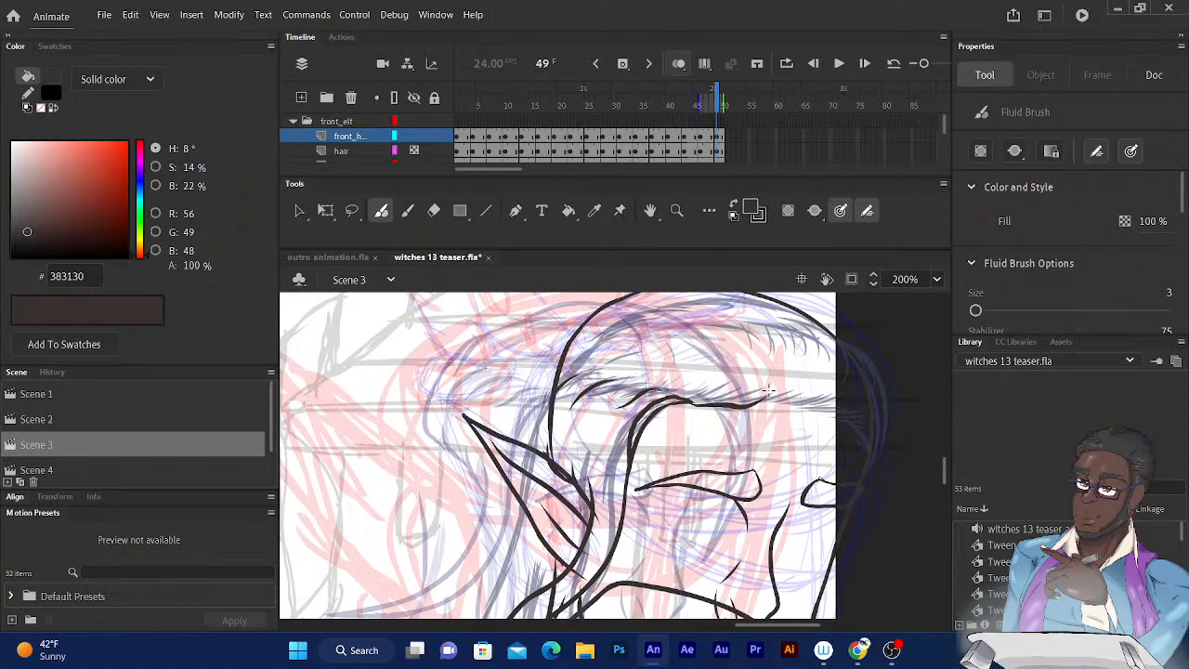
key("ctrl+z")
Compare the hairline with frame 48, and ink the line across the forehead toward the far temple on frame 49.
left_click(713, 106)
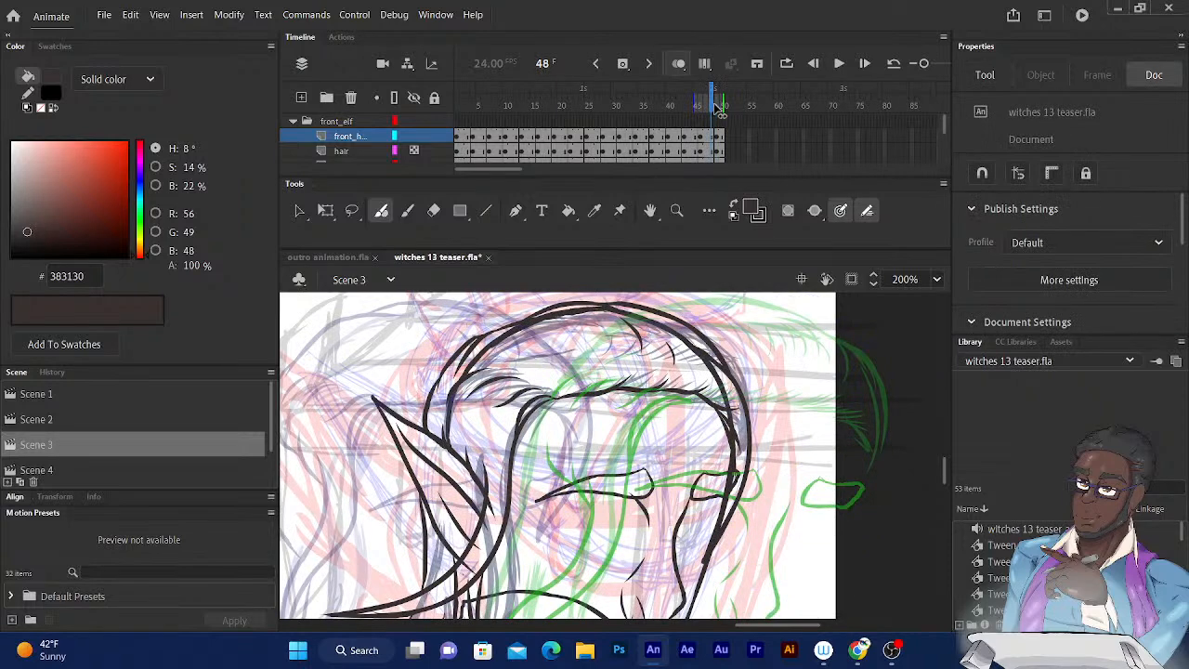
left_click(720, 106)
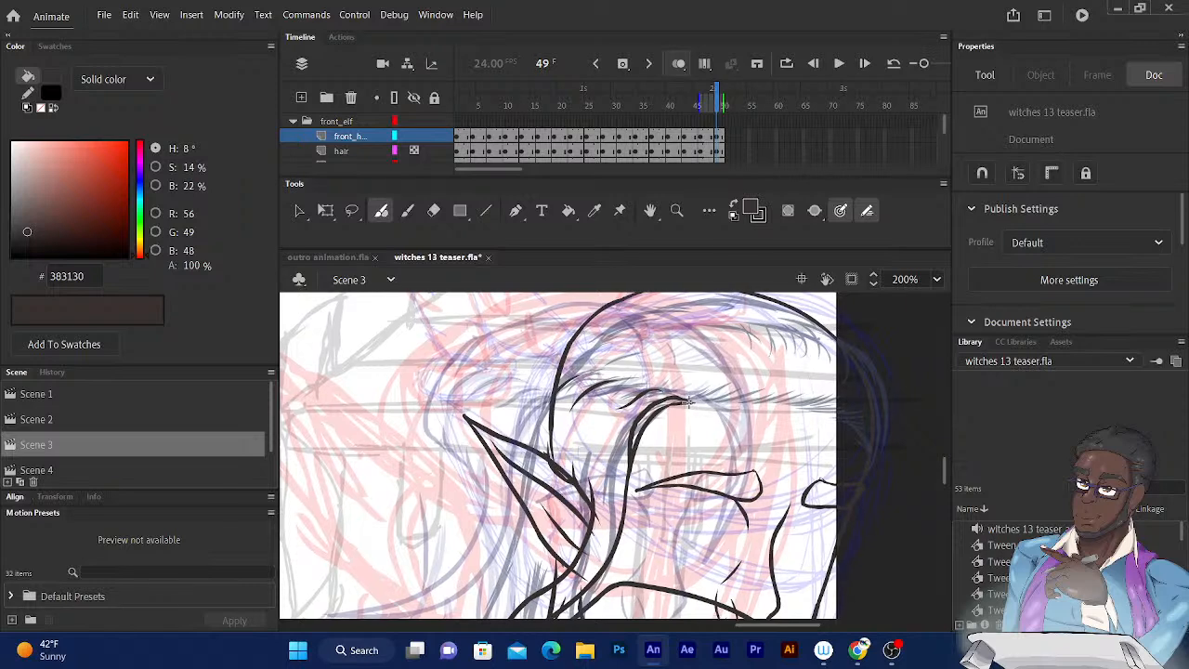
mouse_move(687, 402)
left_mouse_down()
mouse_move(768, 378)
mouse_move(760, 399)
mouse_move(739, 402)
mouse_move(827, 401)
mouse_move(820, 386)
mouse_move(868, 425)
left_mouse_up()
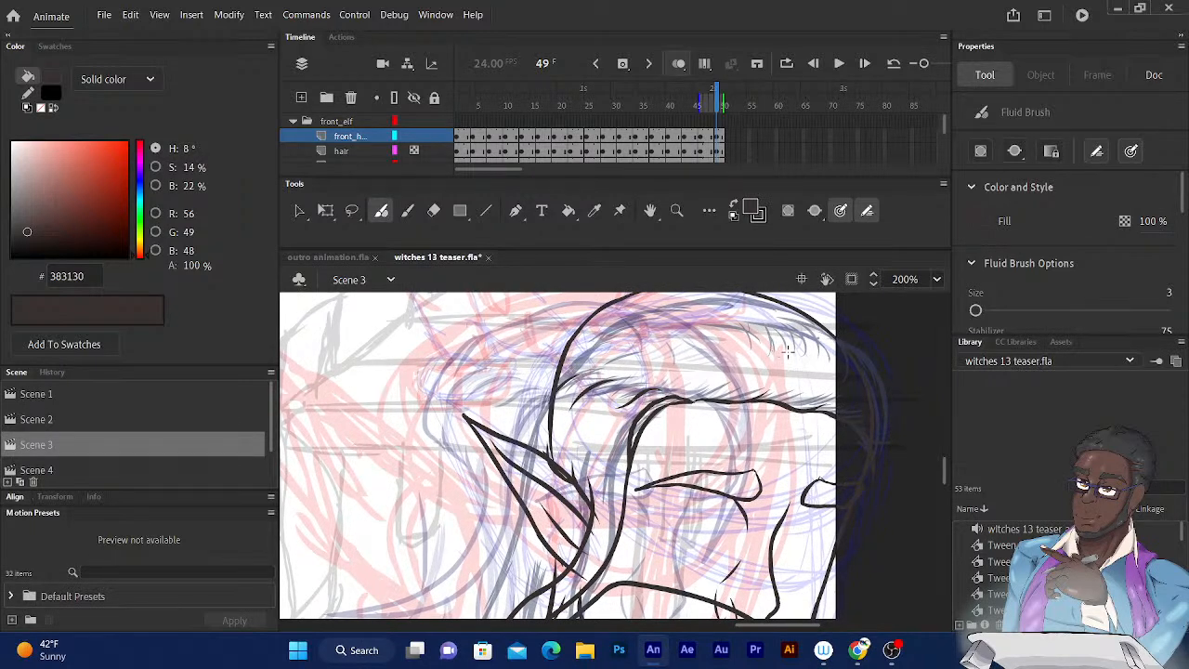
Ink short curved strands on the far side of the crown on frame 49.
left_click_drag(774, 343, 786, 361)
mouse_move(767, 316)
left_mouse_down()
mouse_move(782, 353)
mouse_move(840, 377)
left_mouse_up()
left_click_drag(688, 366, 721, 414)
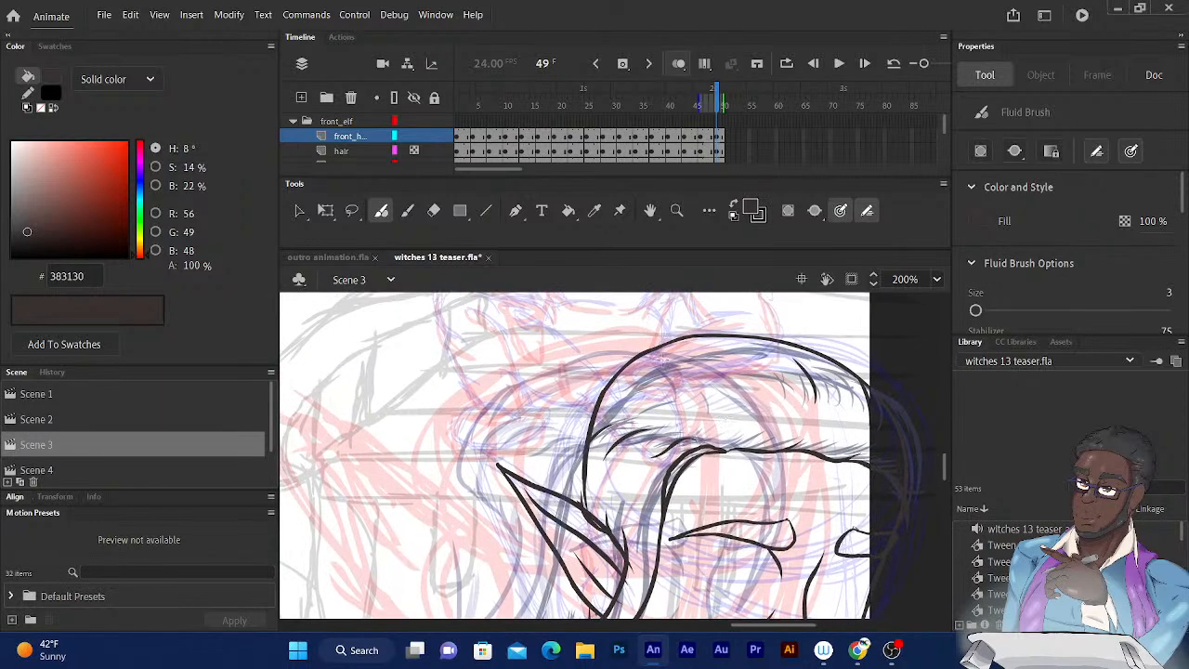
Ink the outer hair contour on frame 49, over the crown and down the back of the head to the ear.
left_click_drag(748, 342, 628, 345)
mouse_move(851, 366)
left_mouse_down()
mouse_move(779, 335)
mouse_move(726, 339)
left_mouse_up()
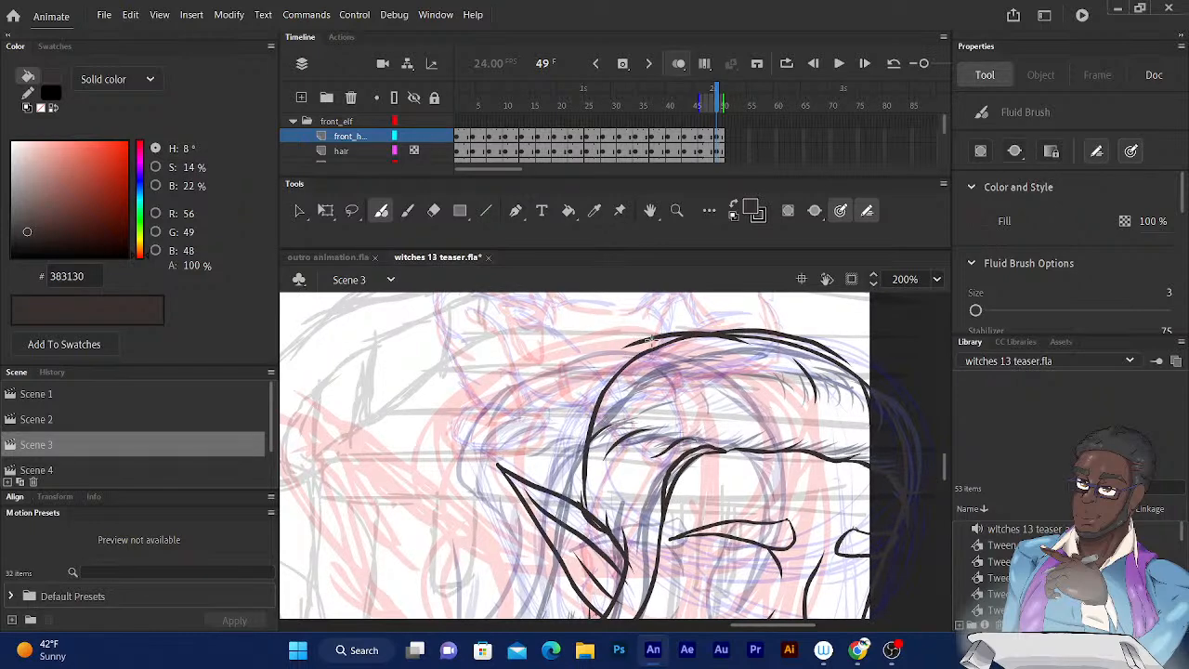
left_click_drag(637, 342, 583, 412)
mouse_move(584, 516)
left_mouse_down()
mouse_move(556, 454)
mouse_move(568, 412)
mouse_move(559, 429)
mouse_move(619, 357)
left_mouse_up()
left_click_drag(631, 401, 640, 245)
left_click_drag(591, 373, 623, 277)
Ink the long strand falling from below the ear over the chest on frame 49.
left_click_drag(589, 376, 521, 554)
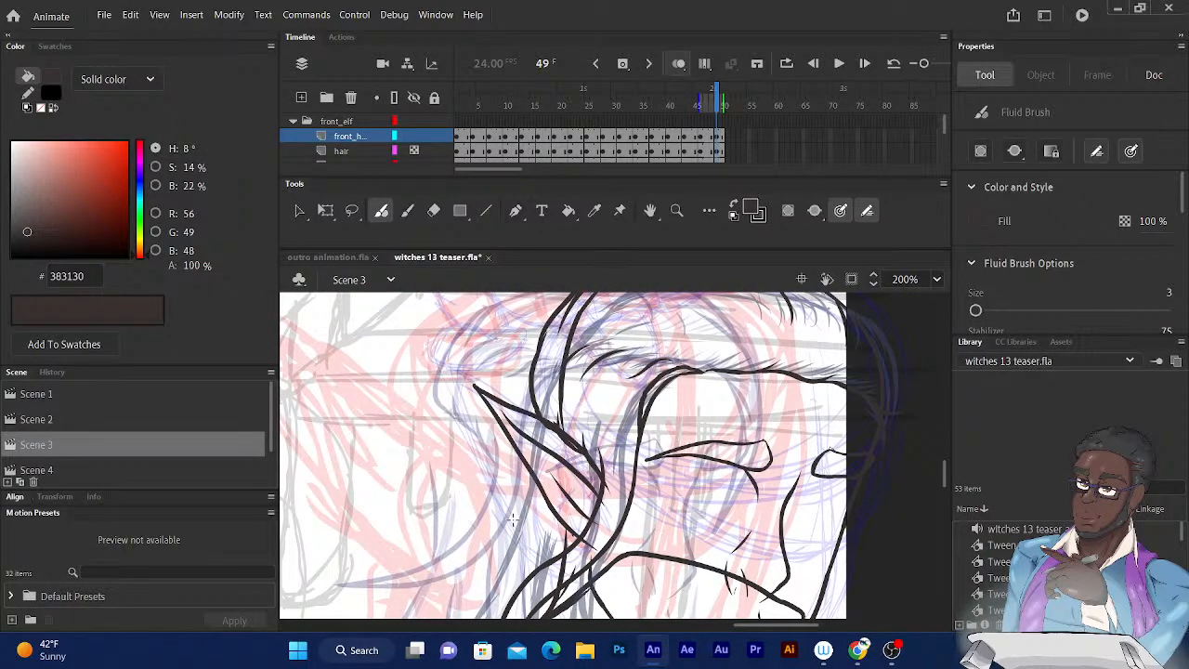
key("ctrl+minus")
mouse_move(596, 498)
left_mouse_down()
mouse_move(588, 407)
mouse_move(602, 356)
left_mouse_up()
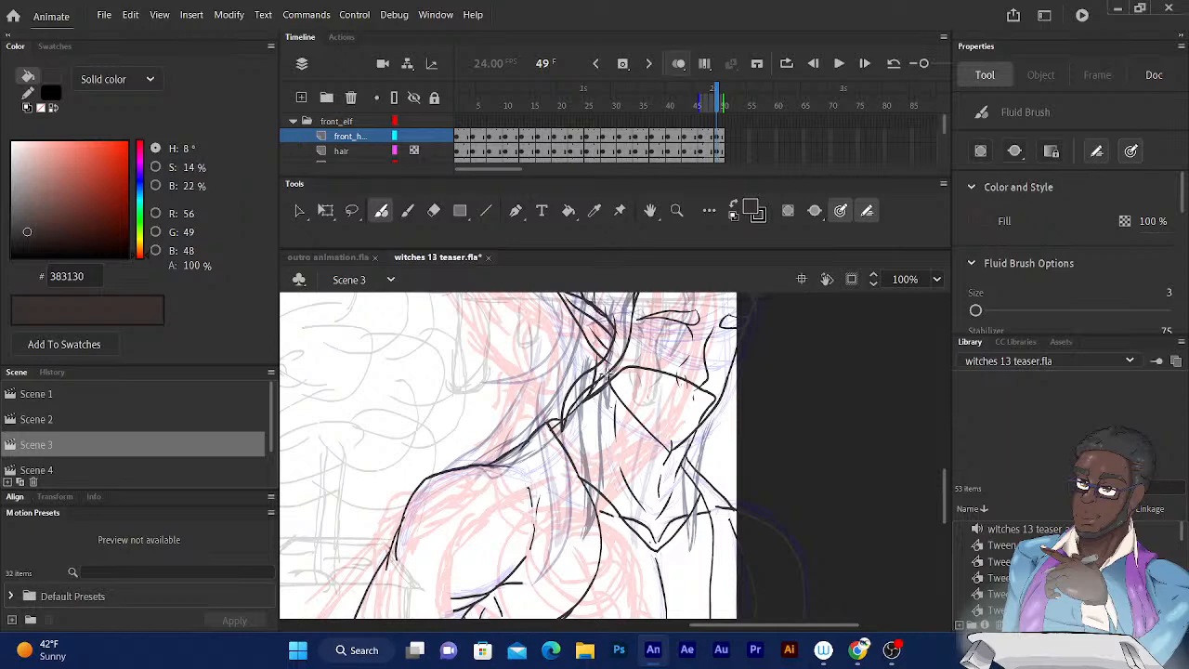
left_click(717, 105)
left_click(720, 105)
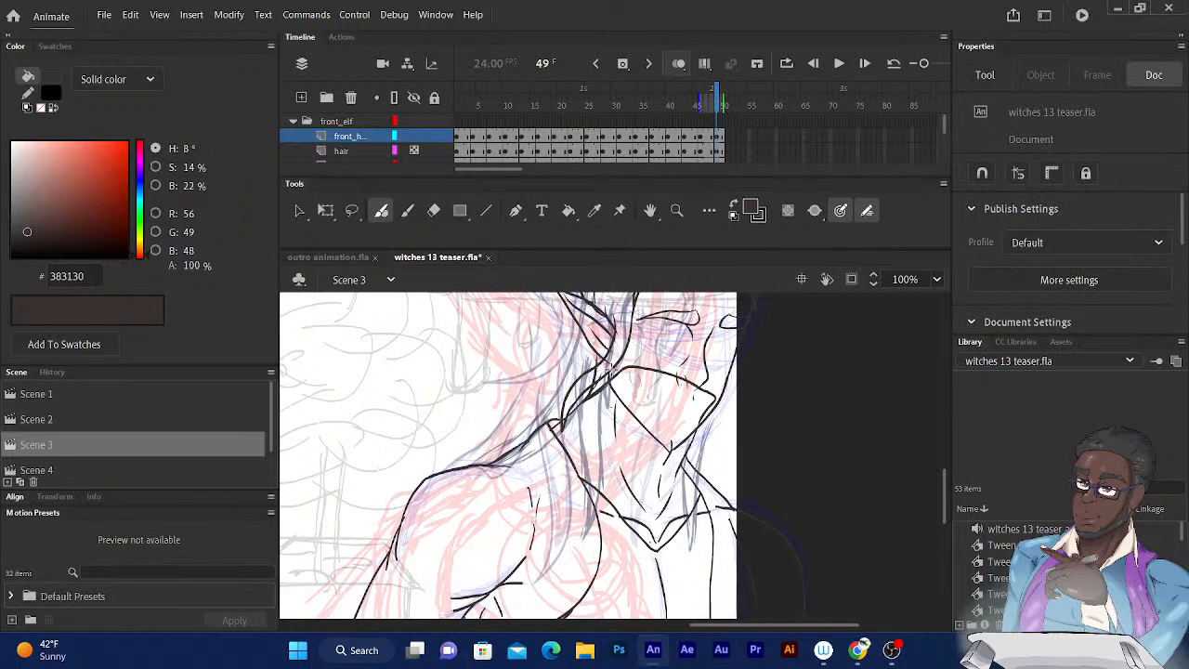
mouse_move(610, 376)
left_mouse_down()
mouse_move(613, 550)
mouse_move(569, 596)
left_mouse_up()
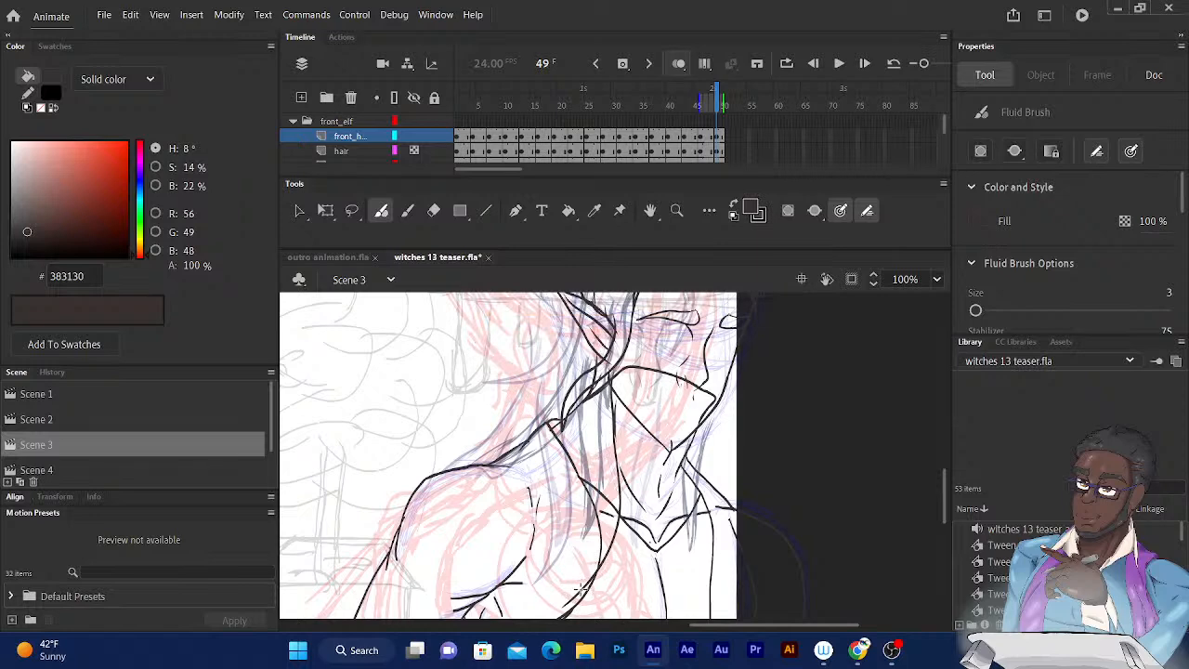
mouse_move(588, 578)
left_mouse_down()
mouse_move(602, 511)
mouse_move(591, 420)
left_mouse_up()
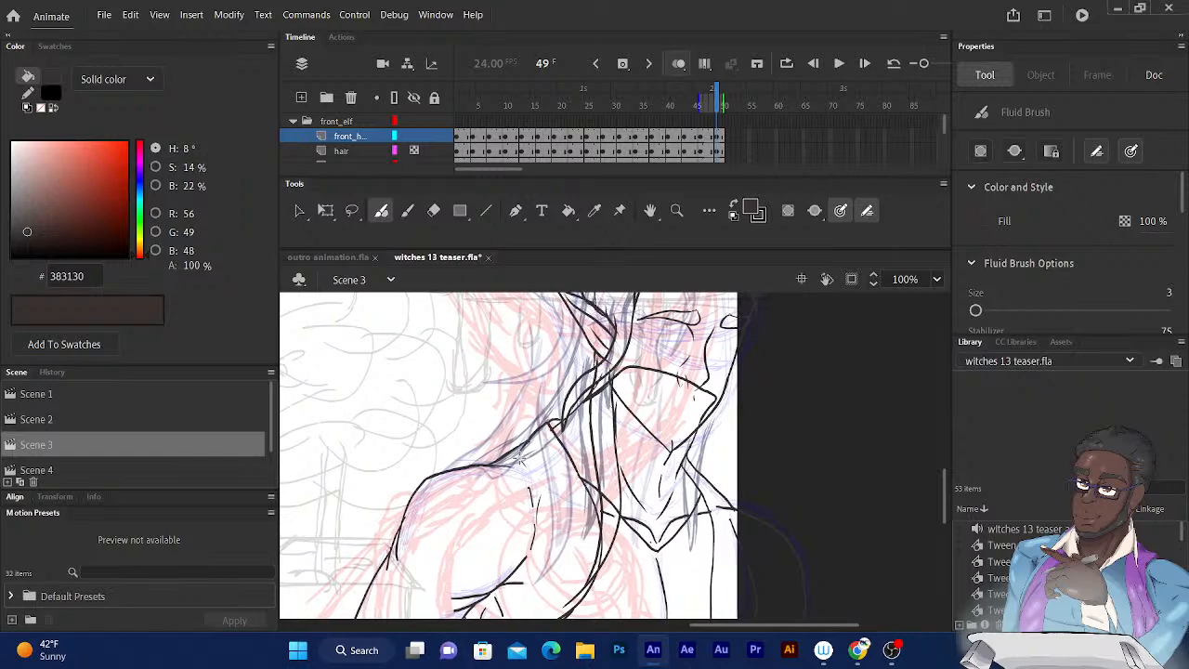
Ink the hair behind the neck on frame 49, running down to its ends on the near shoulder.
left_click_drag(553, 478, 568, 464)
left_click_drag(521, 456, 589, 401)
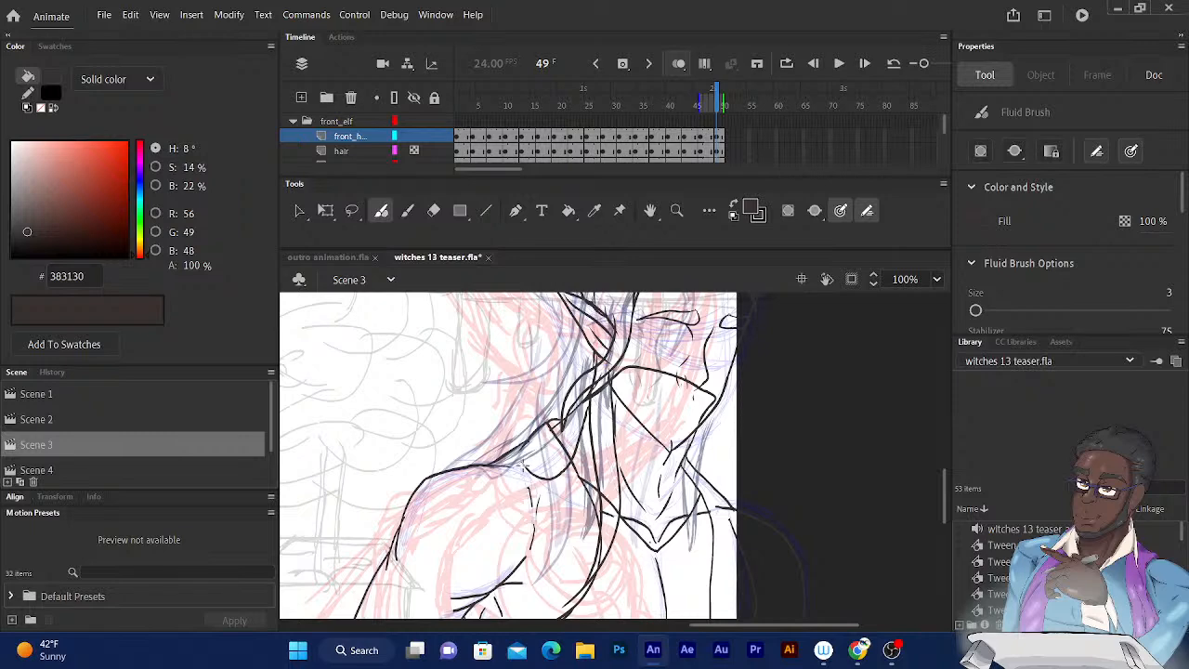
left_click_drag(524, 465, 524, 465)
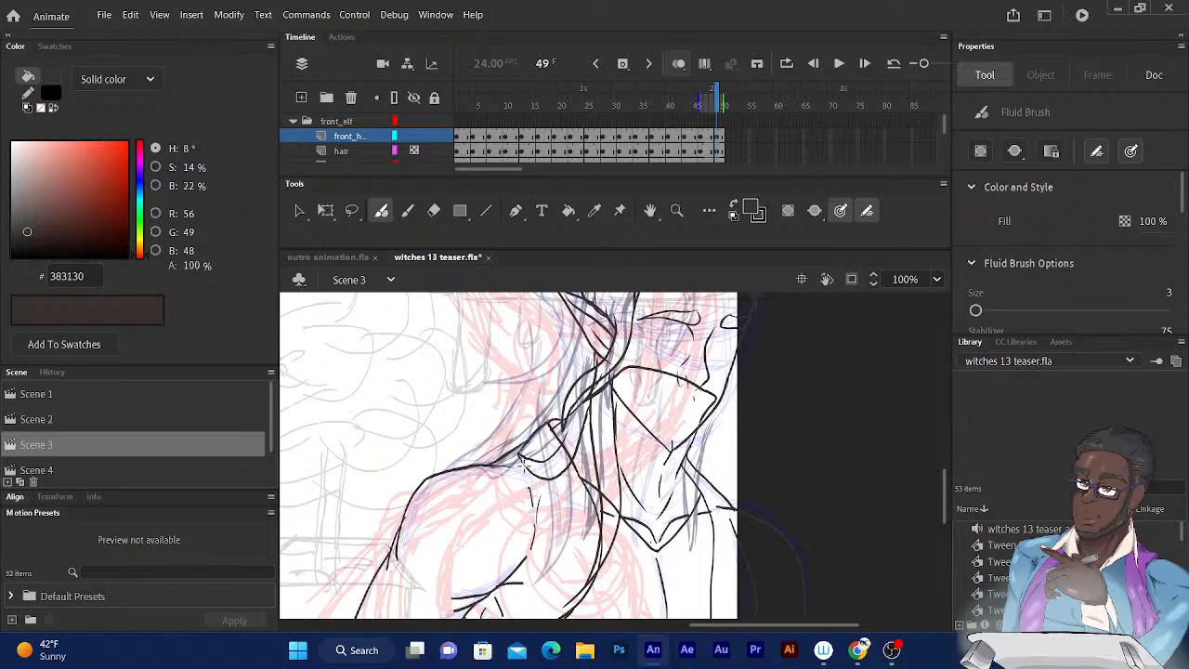
left_click_drag(524, 466, 582, 390)
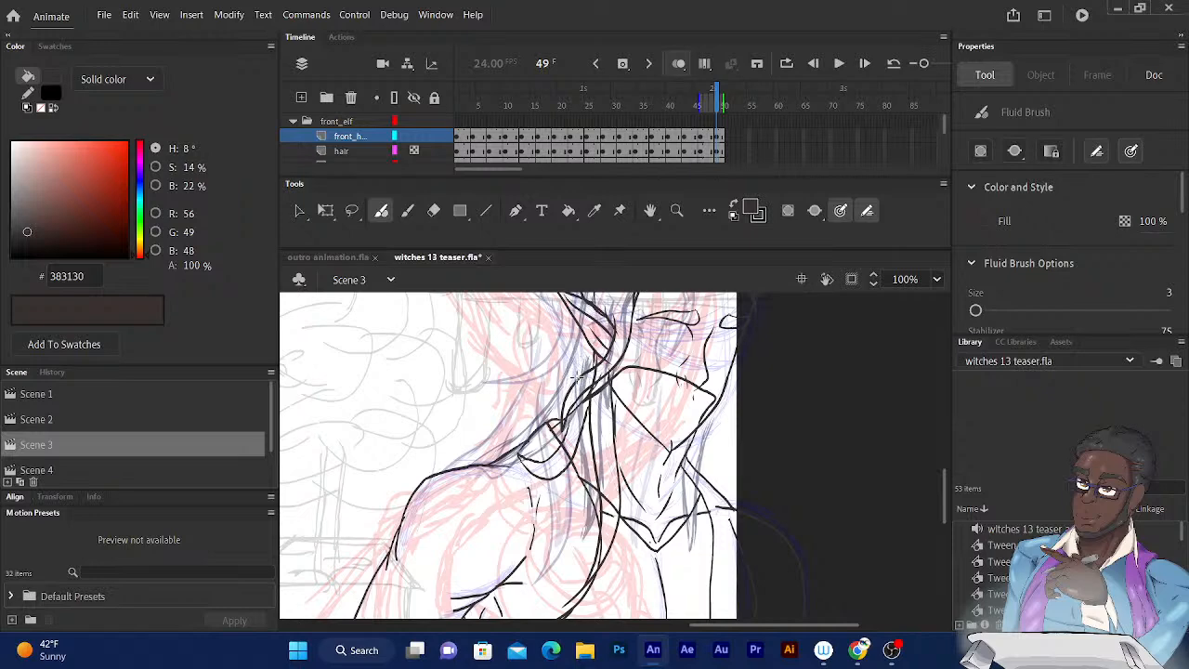
left_click_drag(578, 380, 583, 347)
left_click_drag(497, 456, 478, 468)
left_click_drag(532, 459, 565, 428)
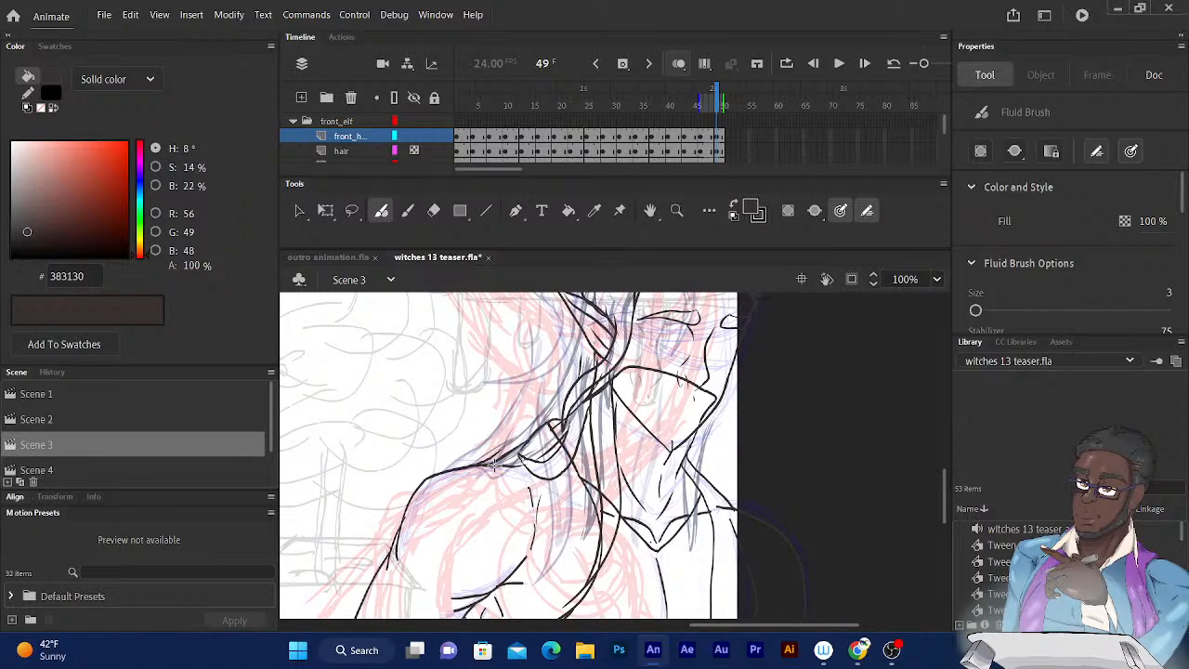
Ink the remaining hair strands on frame 49 between the ear, the back of the neck and the near shoulder.
mouse_move(490, 457)
left_mouse_down()
mouse_move(477, 464)
mouse_move(526, 431)
mouse_move(552, 391)
left_mouse_up()
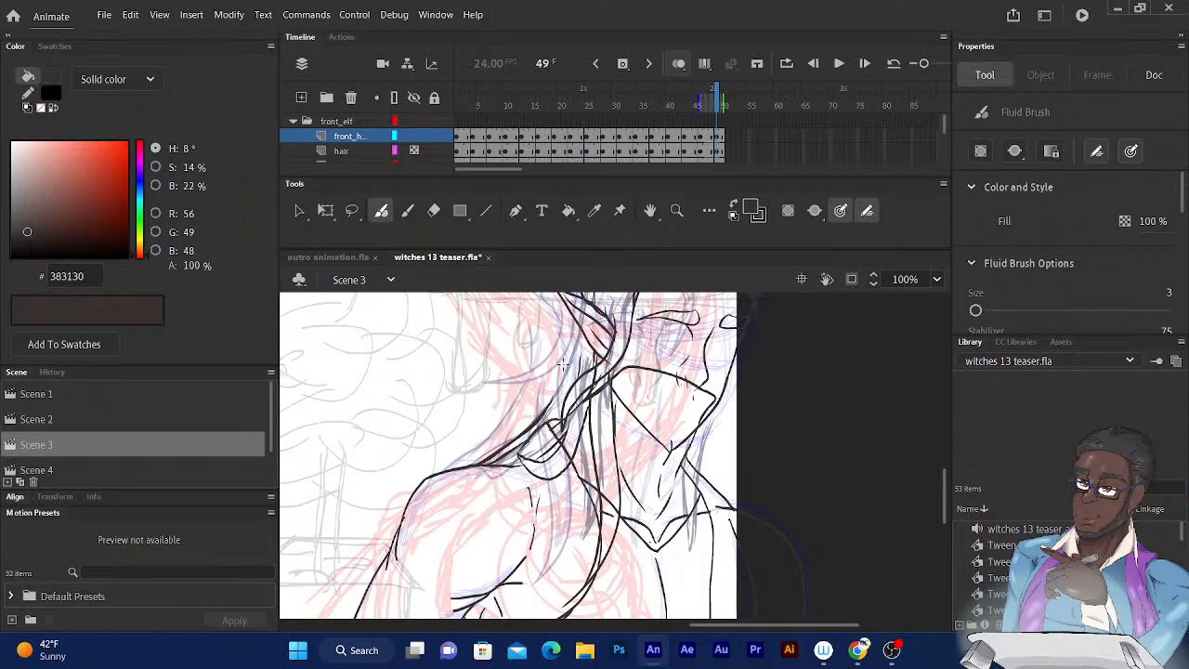
mouse_move(611, 317)
left_mouse_down()
mouse_move(591, 391)
mouse_move(593, 382)
left_mouse_up()
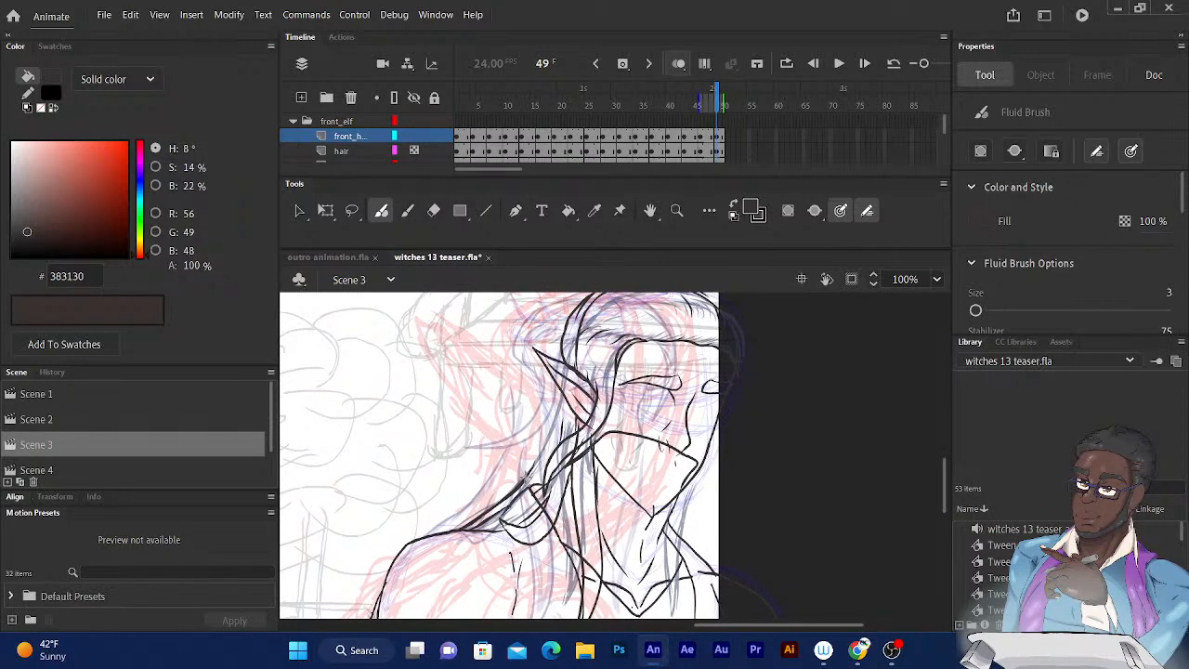
left_click_drag(526, 474, 552, 416)
left_click_drag(529, 436, 518, 416)
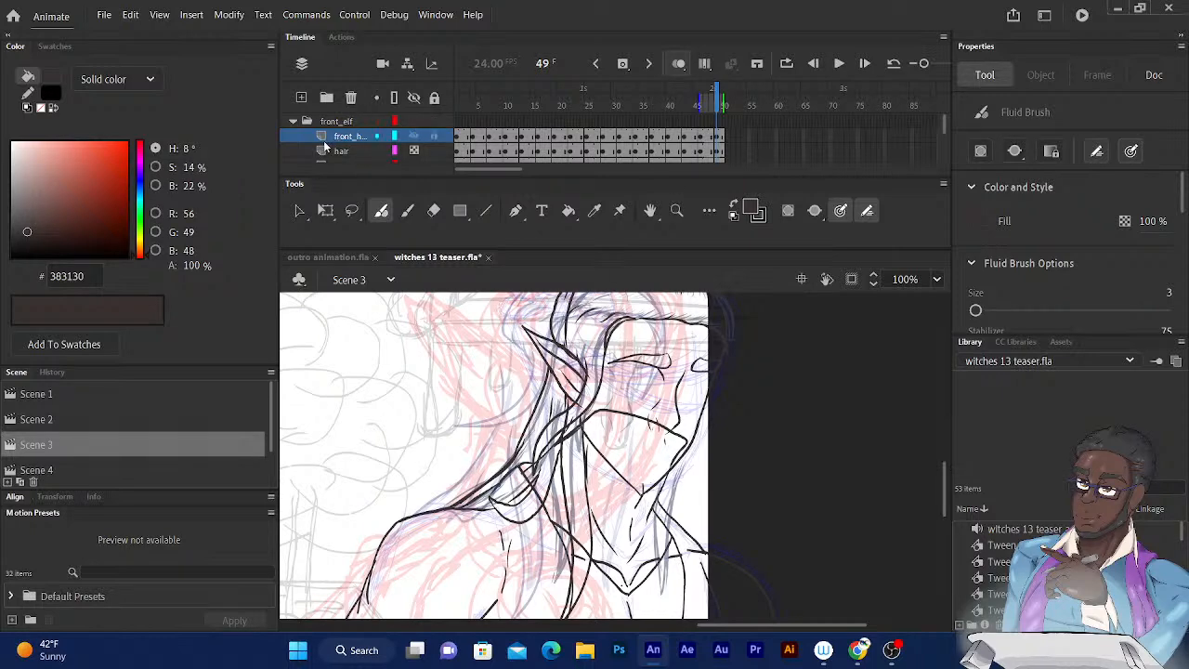
Return to frame 1 with the elf's head in view and the eyebrow, mouth and face layers listed.
left_click(413, 151)
scroll(945, 127, "down", 3)
scroll(945, 128, "up", 3)
scroll(941, 123, "down", 3)
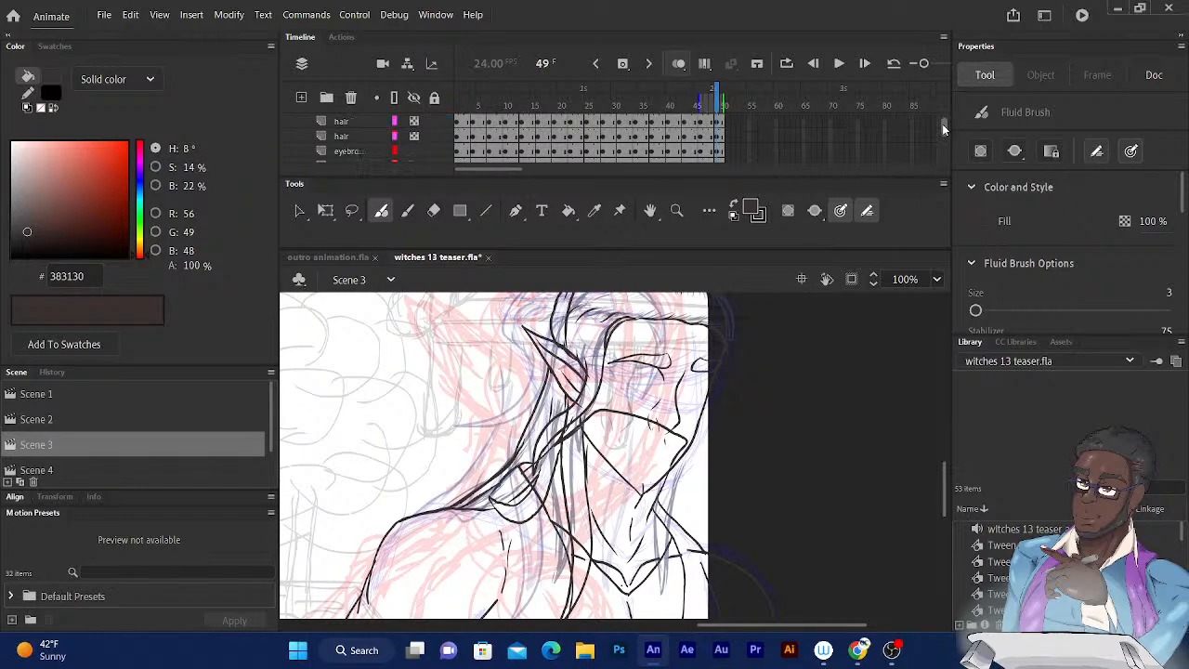
left_click_drag(942, 124, 944, 128)
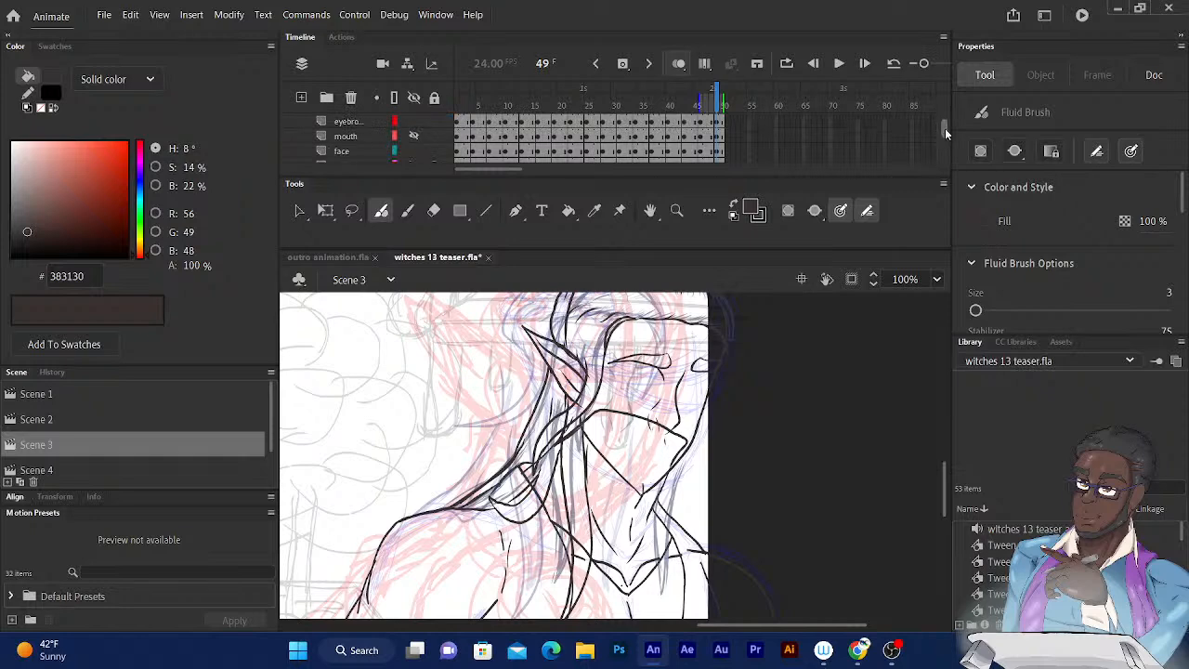
left_click(414, 135)
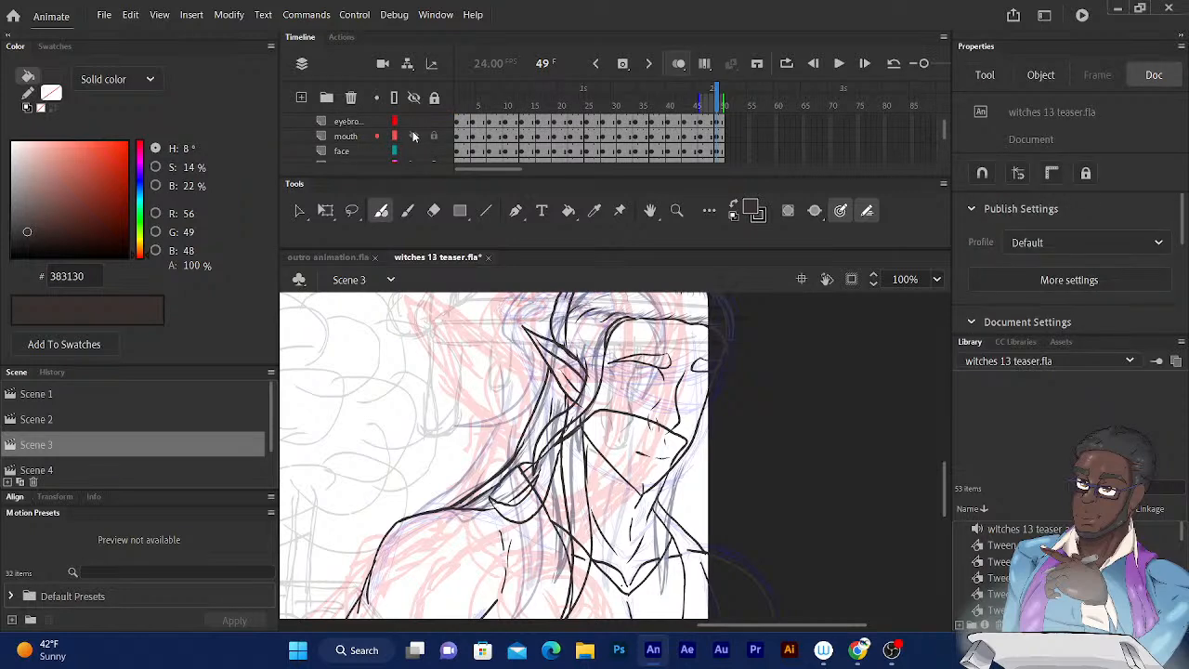
left_click(458, 97)
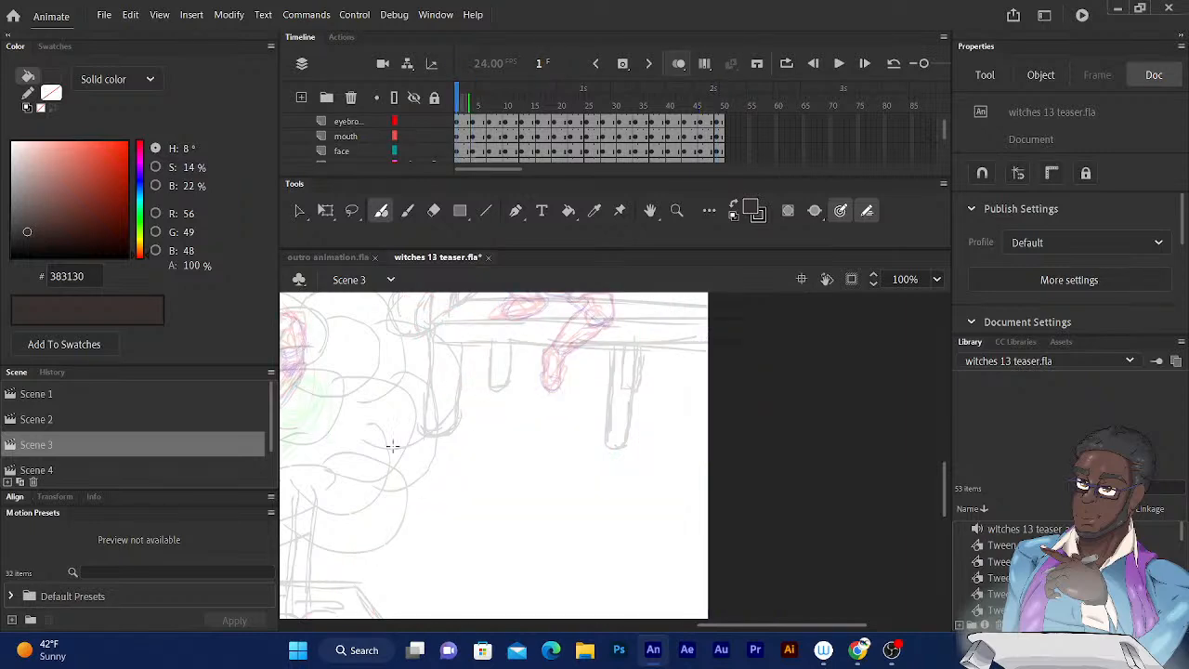
left_click_drag(485, 485, 730, 427)
left_click_drag(406, 453, 695, 423)
left_click_drag(471, 484, 704, 454)
left_click_drag(460, 426, 647, 496)
left_click_drag(468, 378, 522, 454)
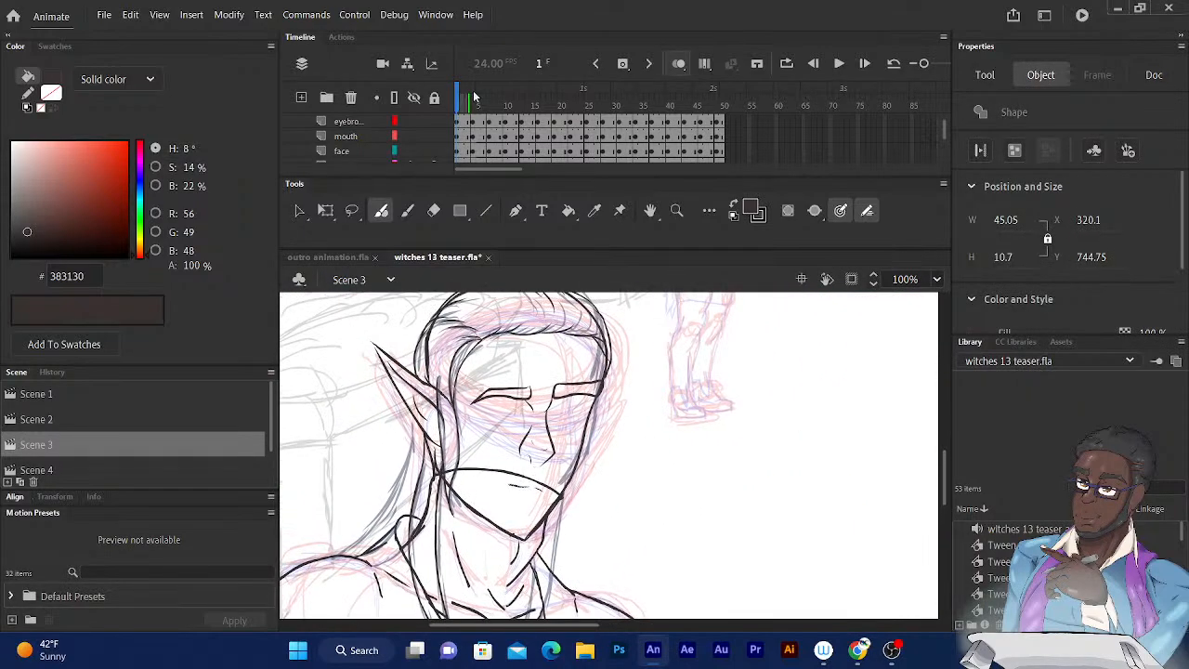
Check the inked head's motion through frame 16 and go back to frame 1.
key("period")
key("period")
key("period")
key("period")
key("period")
key("period")
key("period")
key("period")
key("period")
key("period")
key("period")
key("period")
key("period")
key("period")
key("period")
key("period")
key("period")
key("period")
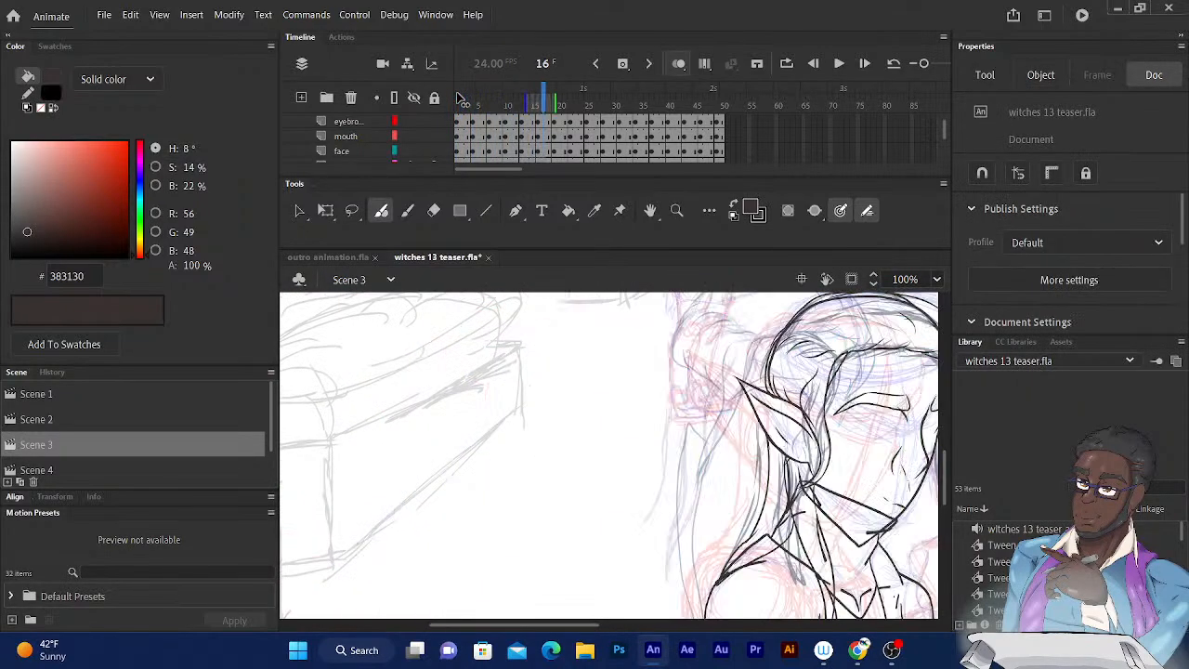
key("comma")
key("comma")
key("comma")
key("comma")
key("comma")
key("comma")
key("comma")
key("comma")
key("comma")
key("comma")
key("comma")
key("comma")
key("comma")
key("comma")
key("comma")
key("comma")
key("comma")
key("comma")
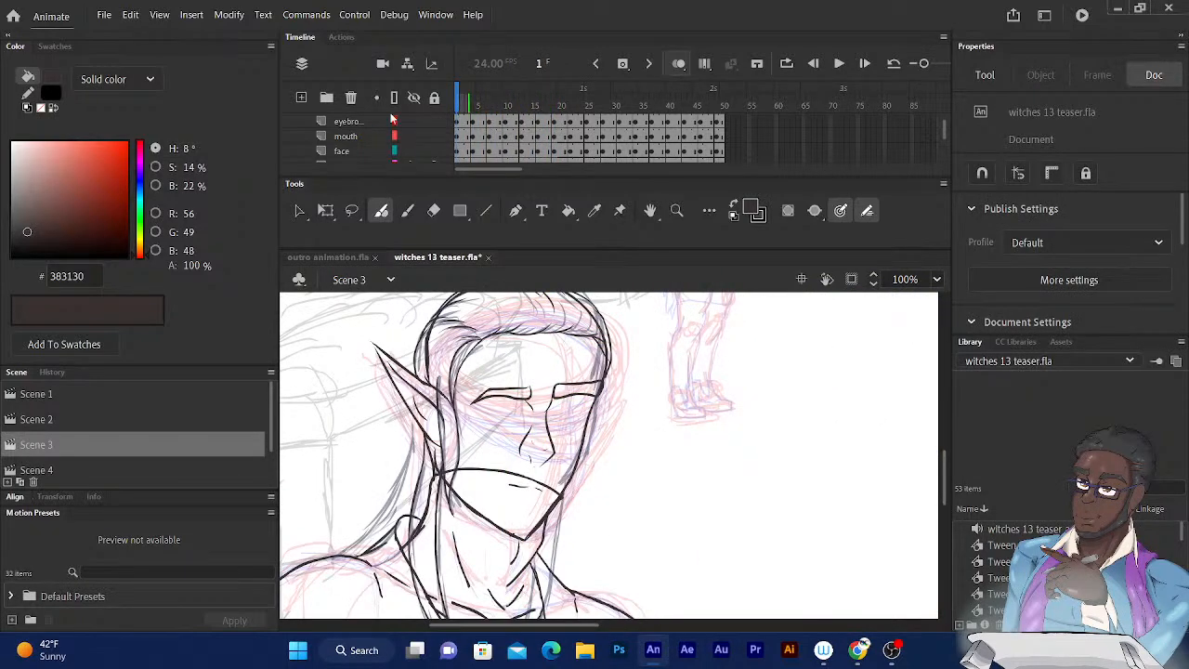
Add a new layer directly above the mouth layer and name it "eyes".
left_click(348, 136)
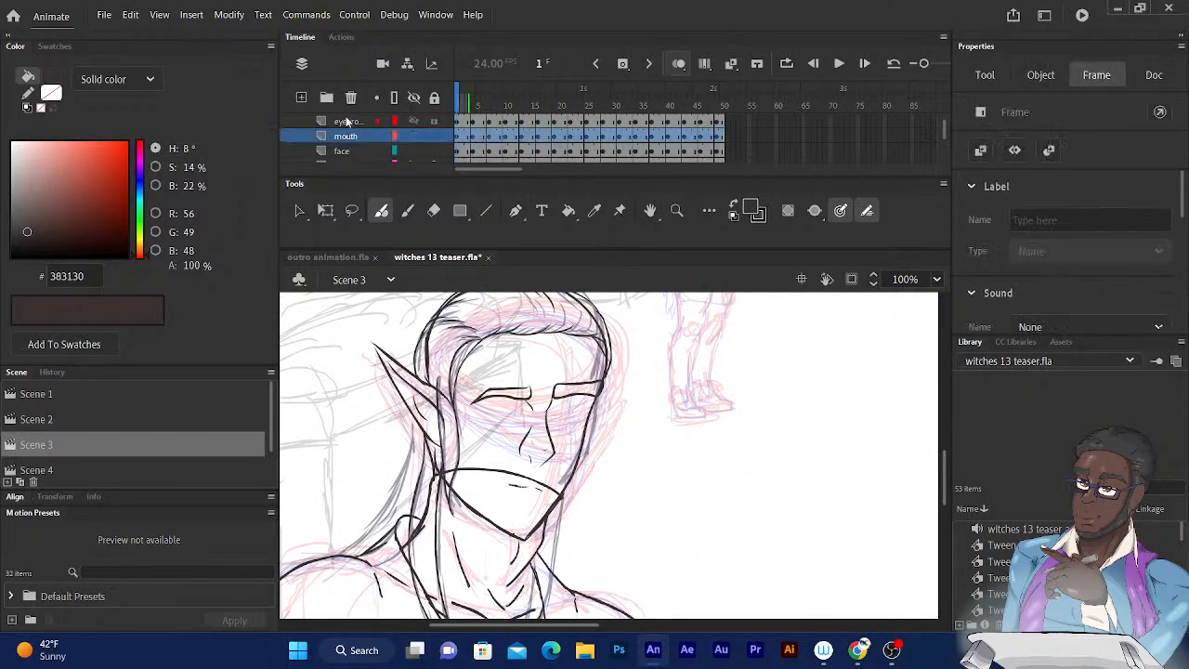
left_click(302, 97)
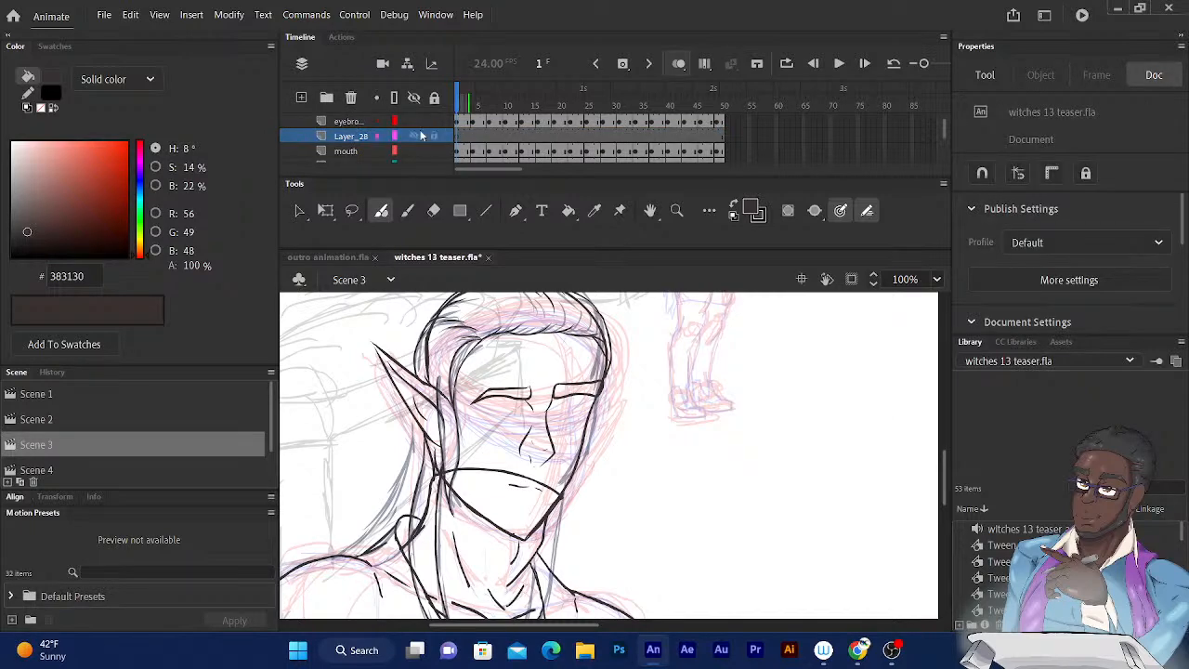
double_click(360, 135)
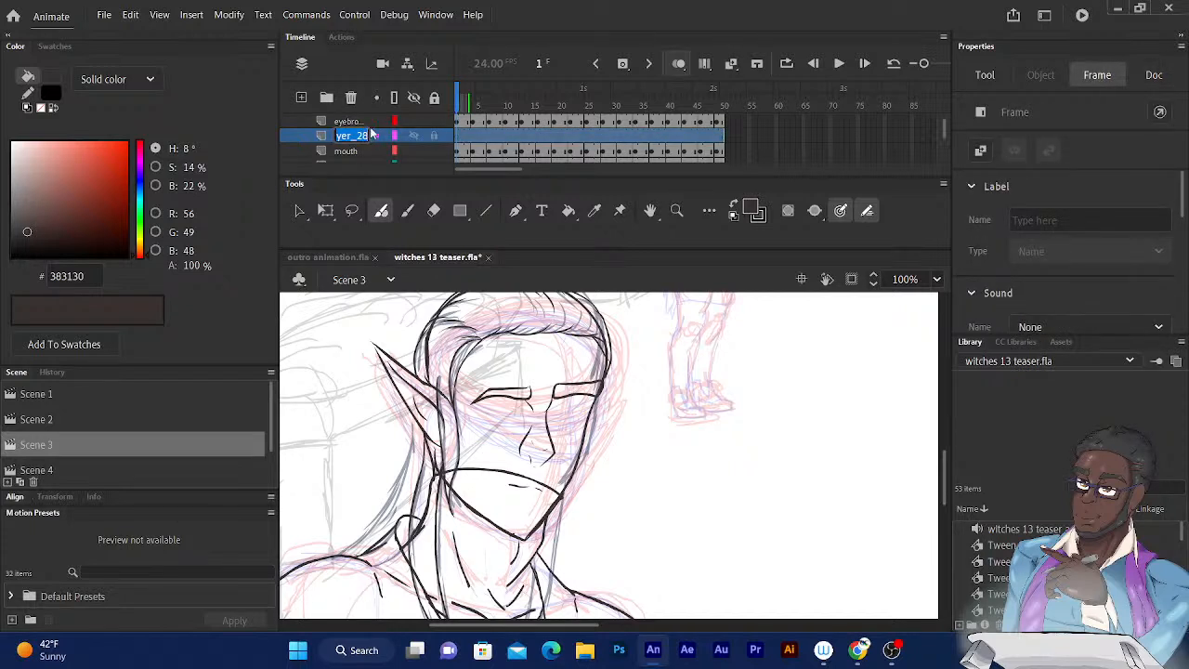
type("eyes")
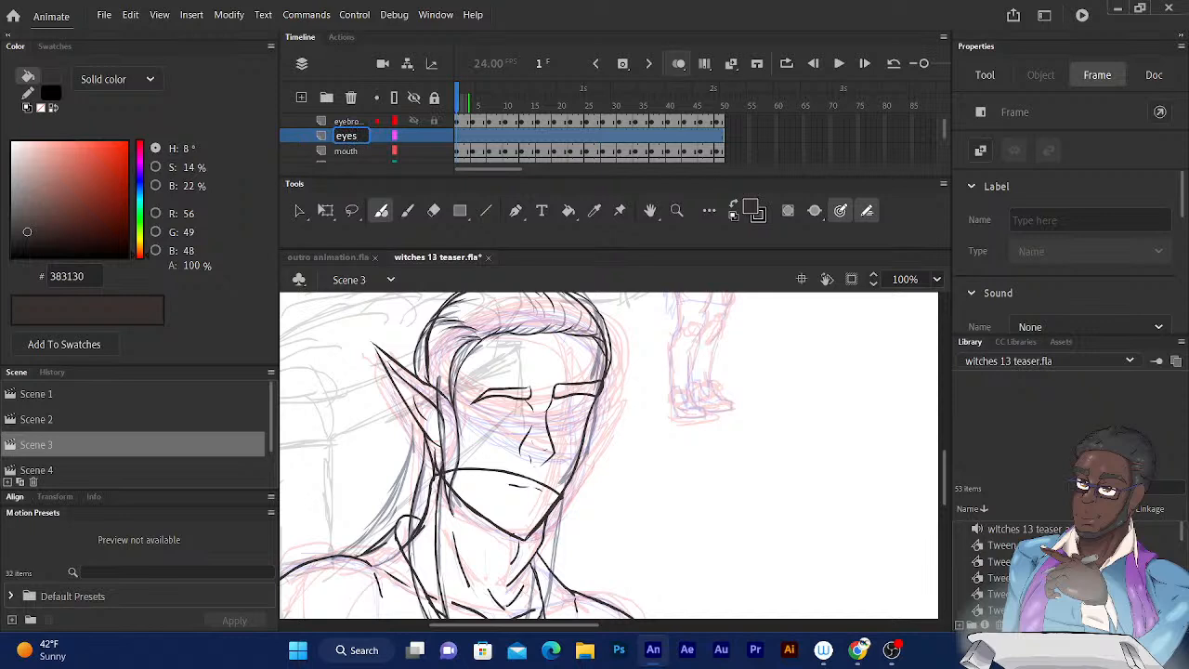
key("Return")
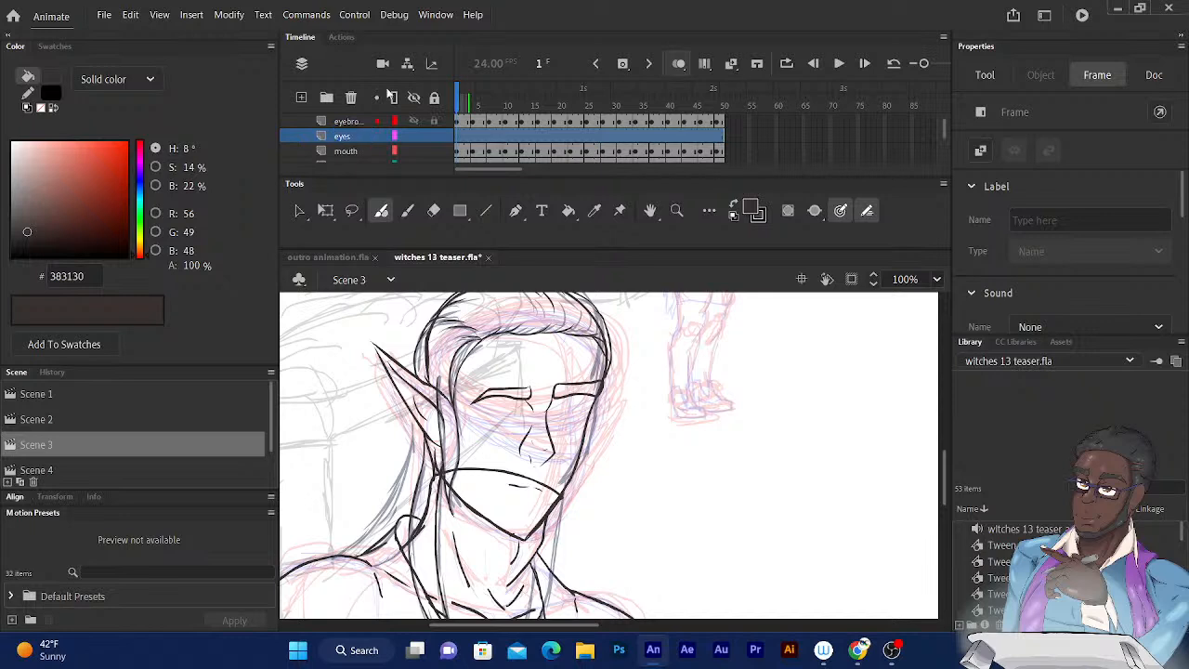
Hide the front hair layer and the hair sketch layer directly beneath it in the front_elf folder.
left_click_drag(945, 129, 949, 114)
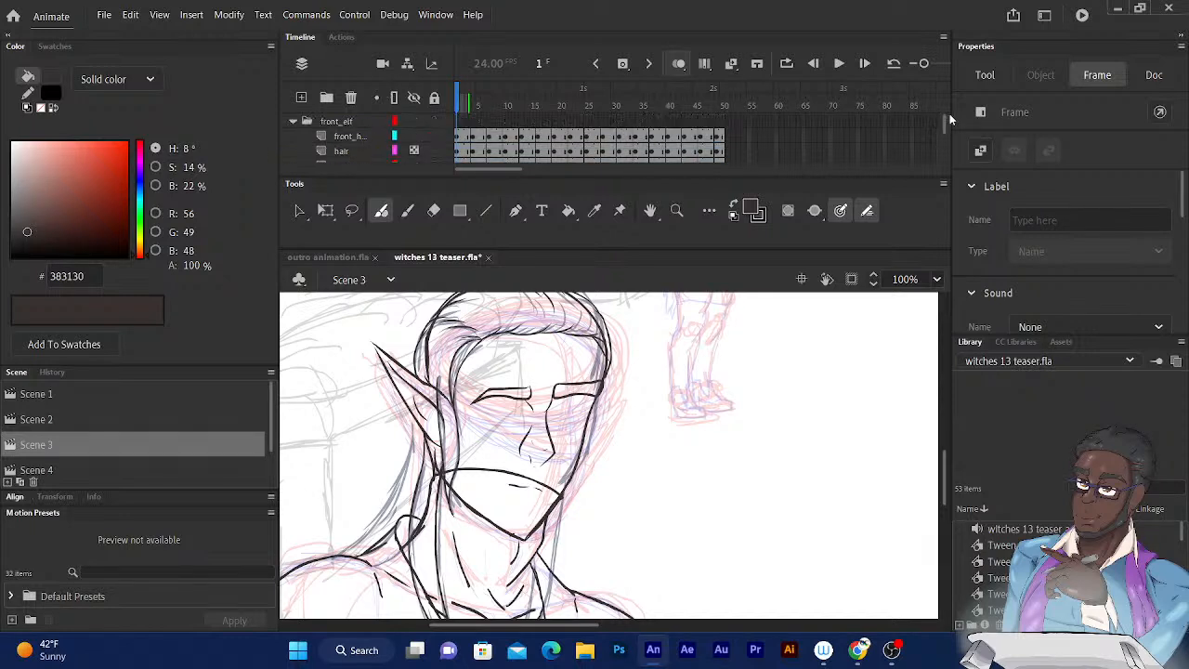
left_click(413, 136)
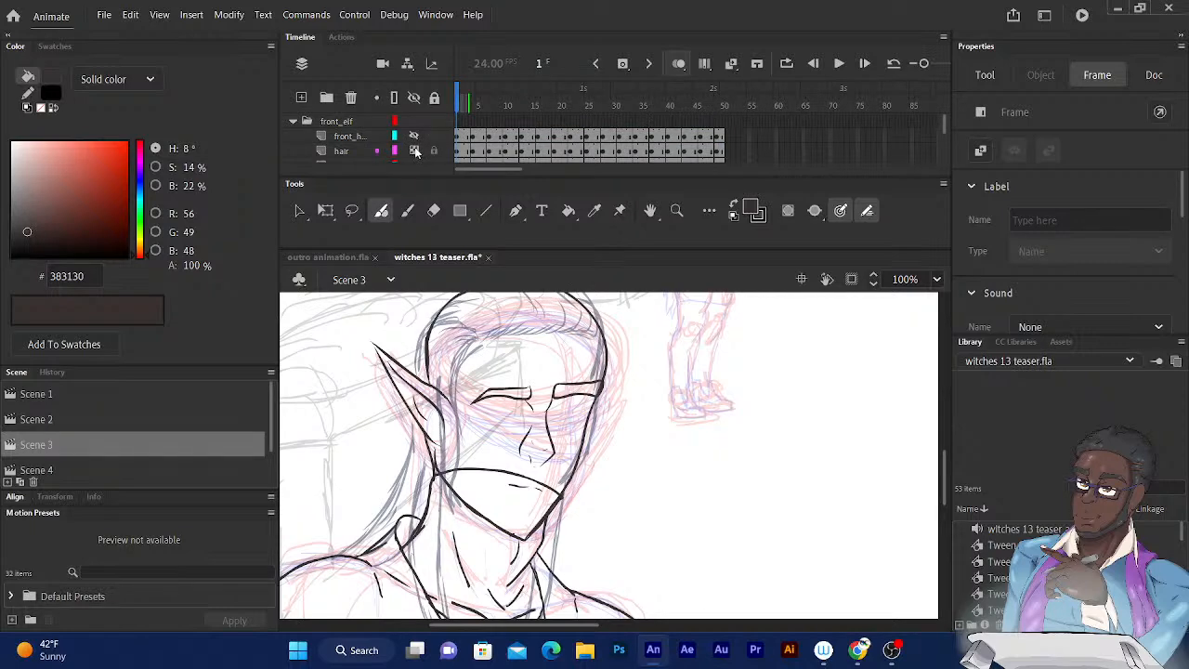
left_click(413, 150)
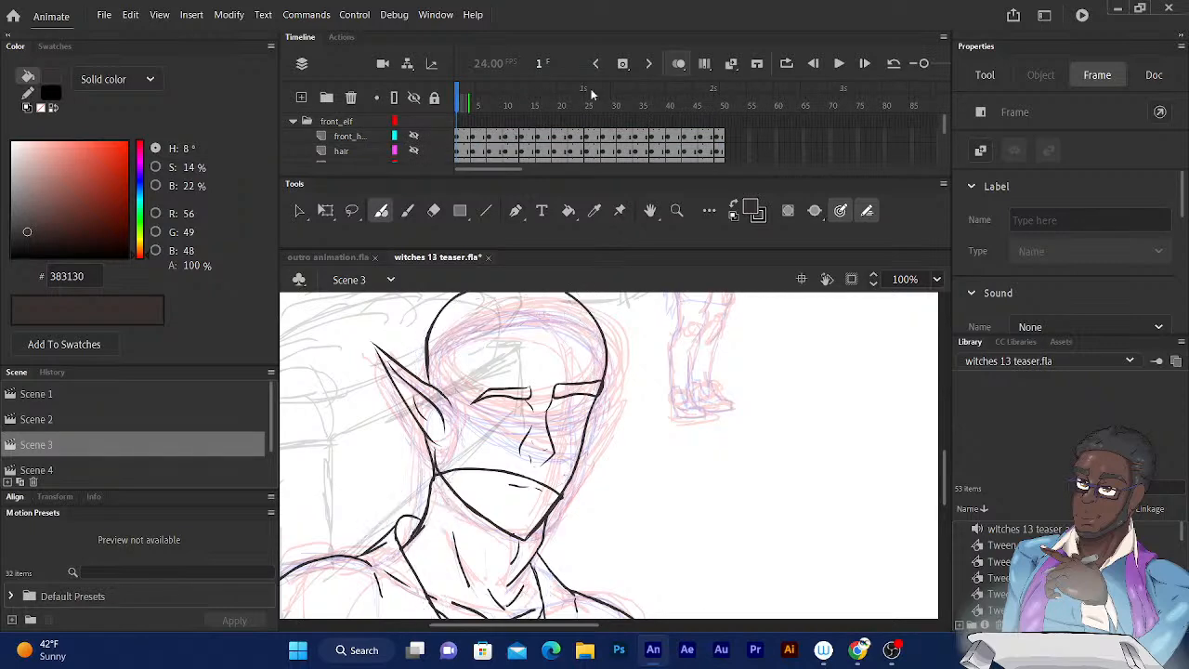
Show the hidden eye_face sketch layer as a transparent guide over the elf's face.
left_click_drag(942, 123, 944, 130)
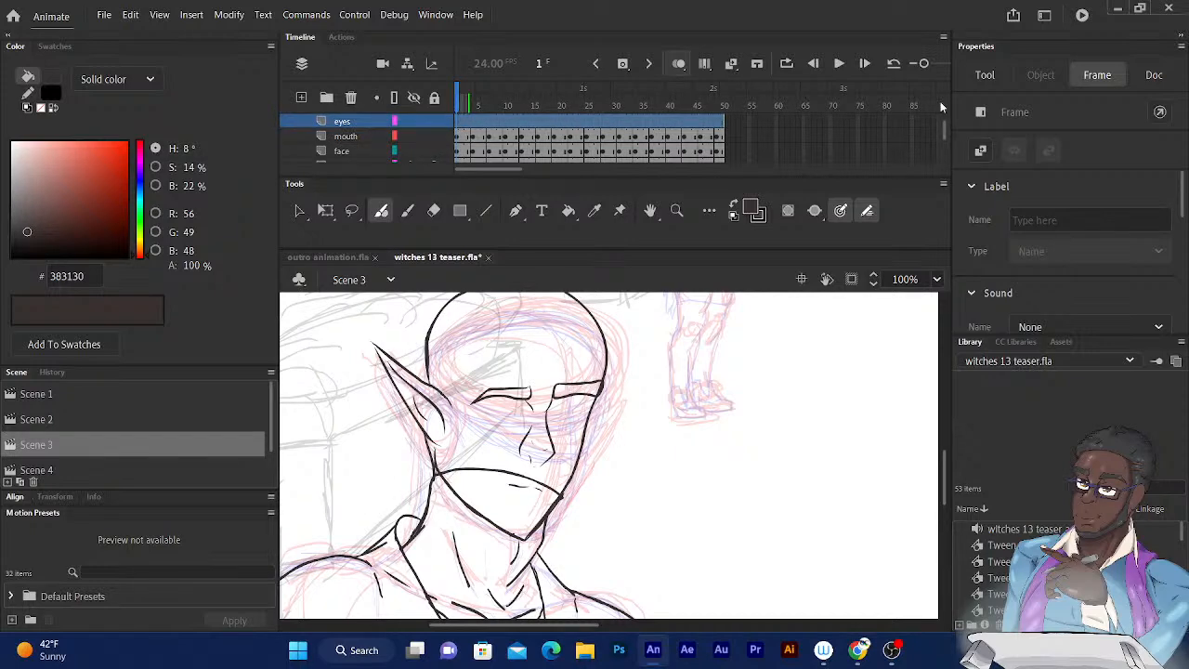
scroll(940, 131, "down", 1)
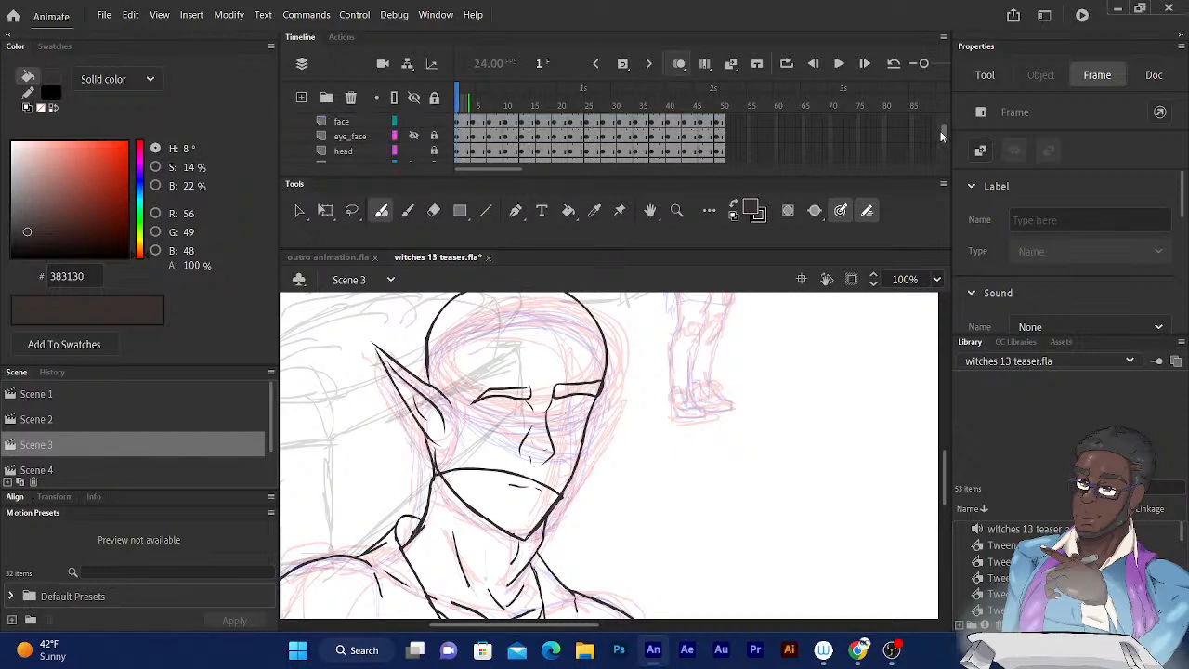
left_click(413, 137)
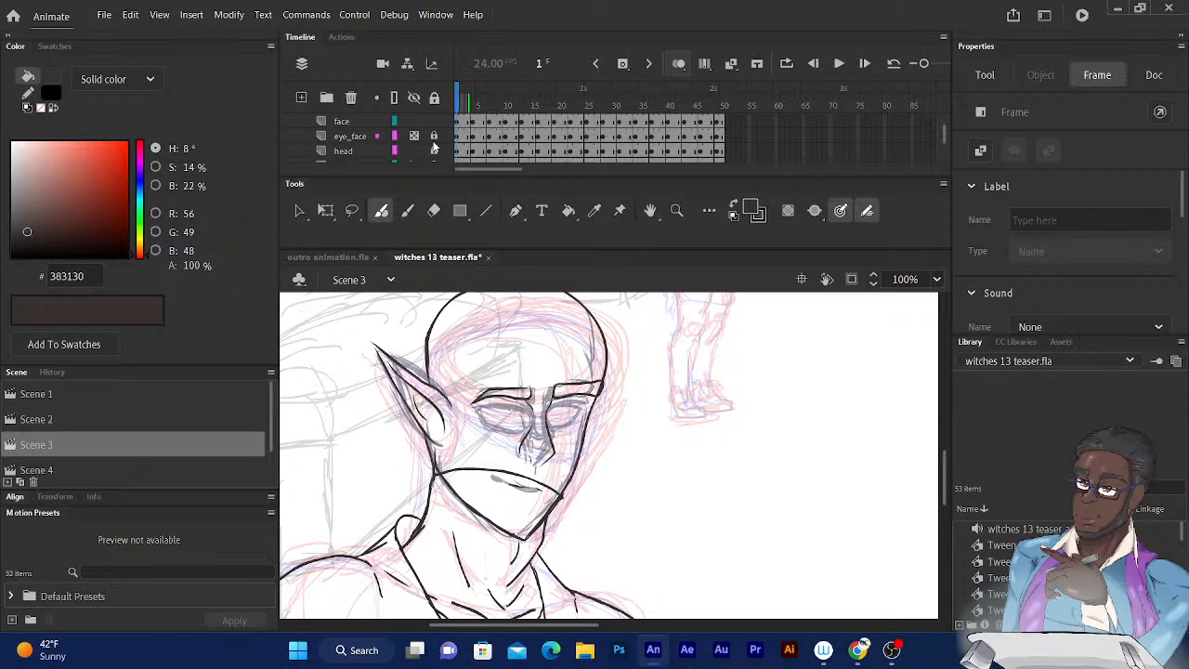
Insert blank keyframes on the eyes layer every three frames from frame 4 through frame 19, and return to frame 1.
mouse_move(945, 135)
left_mouse_down()
mouse_move(945, 118)
mouse_move(945, 135)
left_mouse_up()
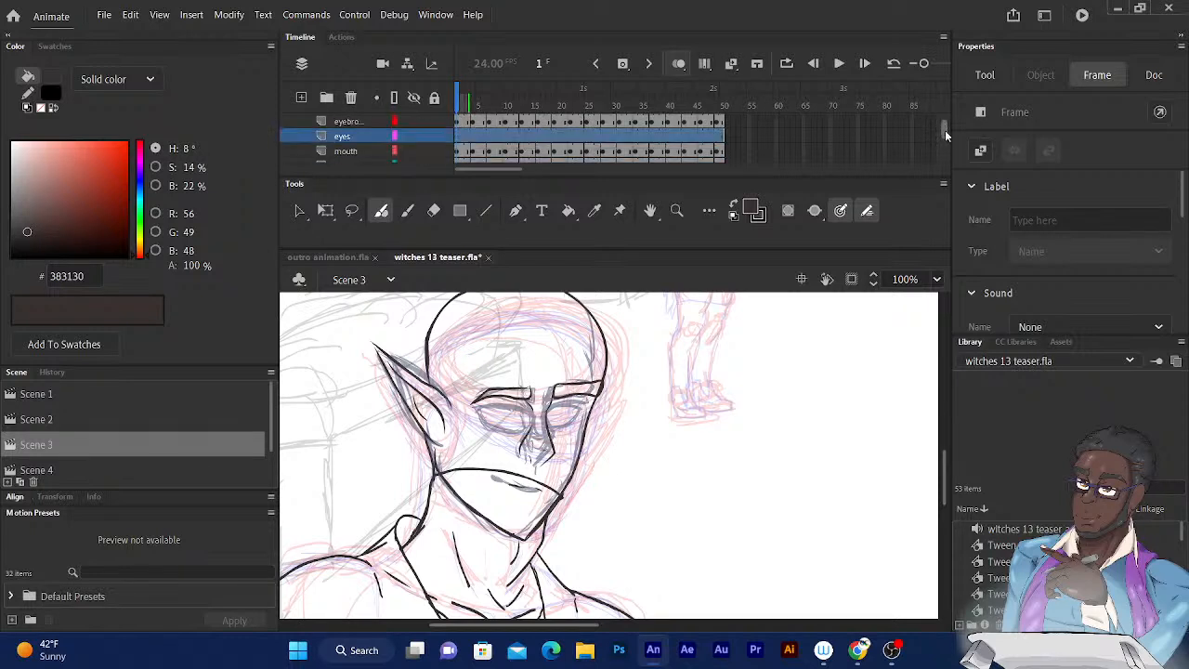
mouse_move(458, 96)
left_mouse_down()
mouse_move(556, 97)
mouse_move(478, 98)
left_mouse_up()
left_click(621, 67)
left_click(624, 66)
left_click(623, 65)
left_click(623, 66)
left_click(622, 65)
left_click(622, 65)
key("comma")
key("comma")
key("comma")
key("comma")
key("comma")
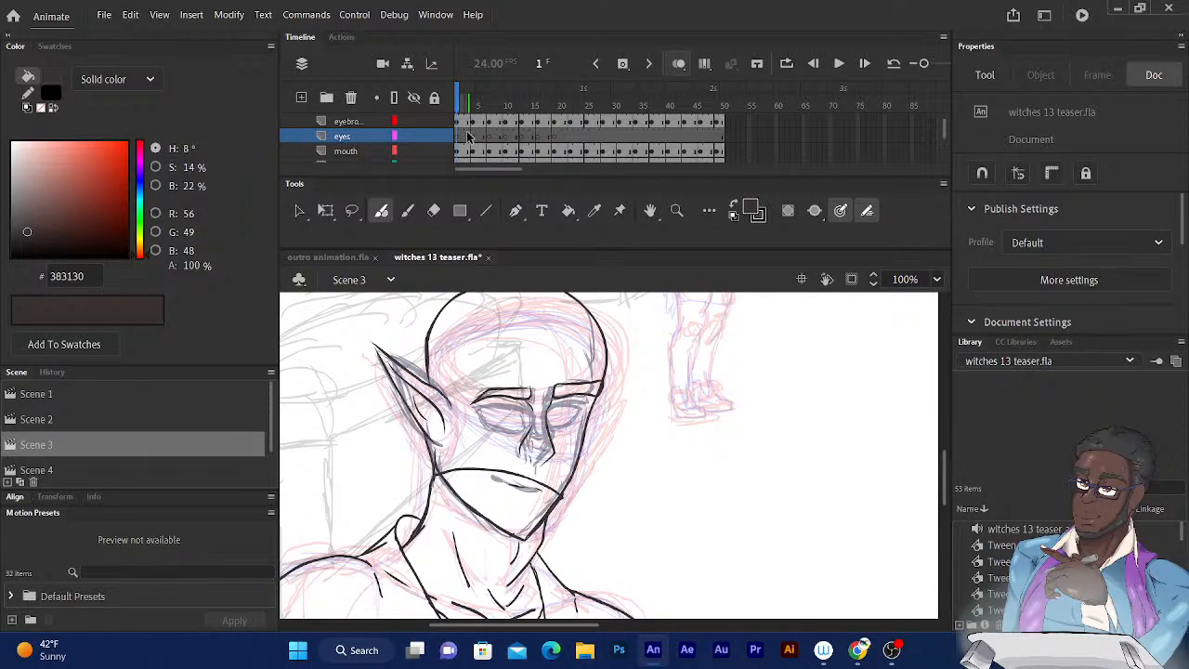
Ink the upper lash line of the elf's near eye over the sketch at frame 1 with the Fluid Brush.
key("ctrl+equal")
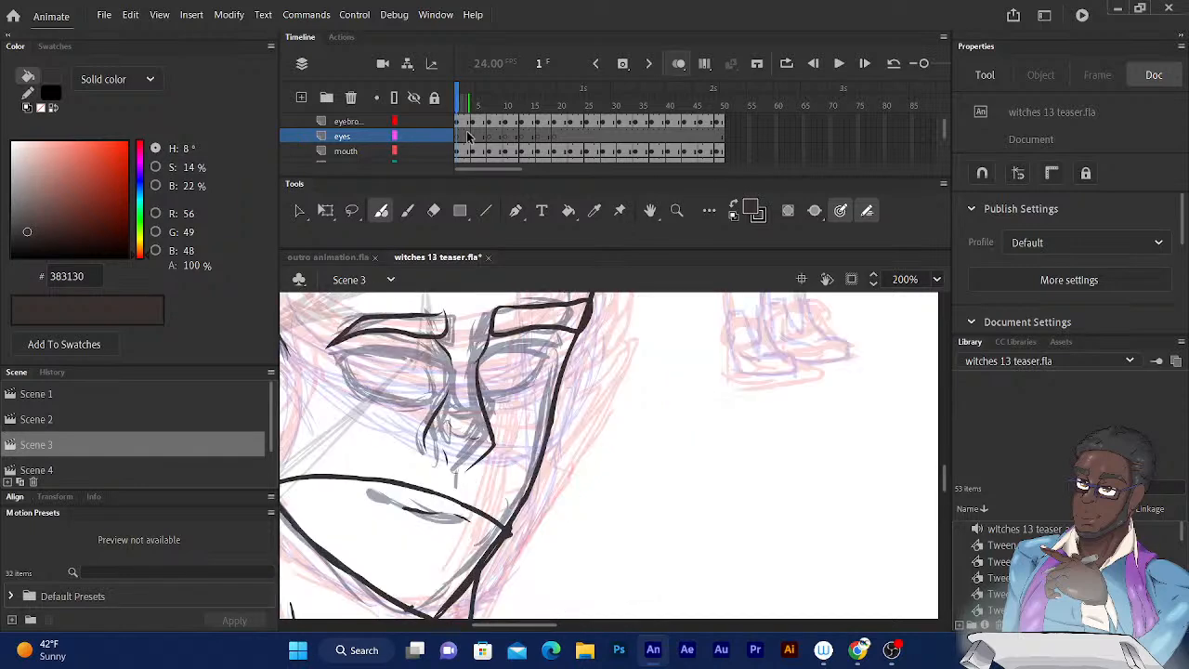
key("ctrl+equal")
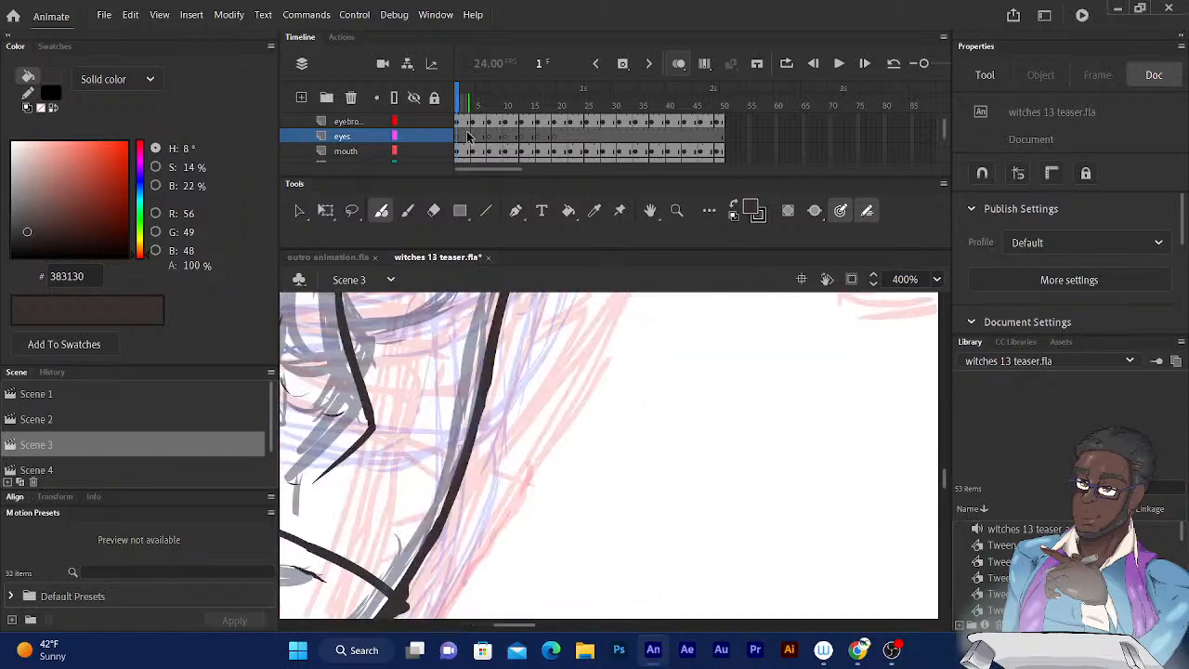
left_click_drag(502, 449, 815, 443)
left_click_drag(534, 419, 652, 543)
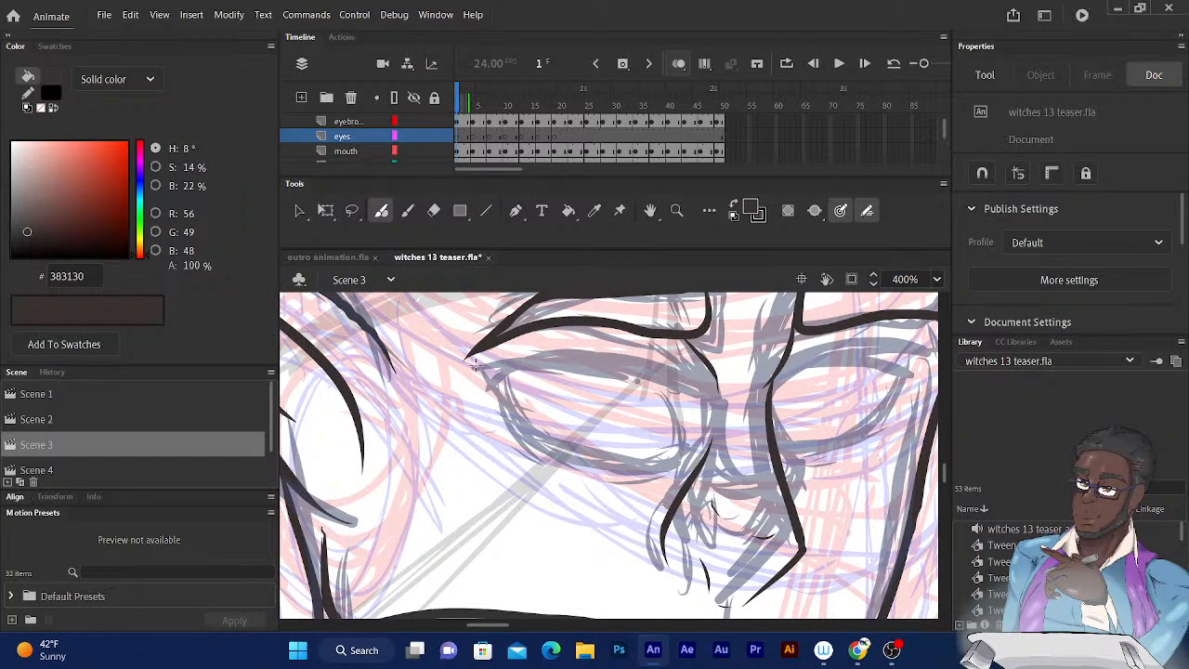
mouse_move(475, 364)
left_mouse_down()
mouse_move(606, 355)
mouse_move(696, 385)
left_mouse_up()
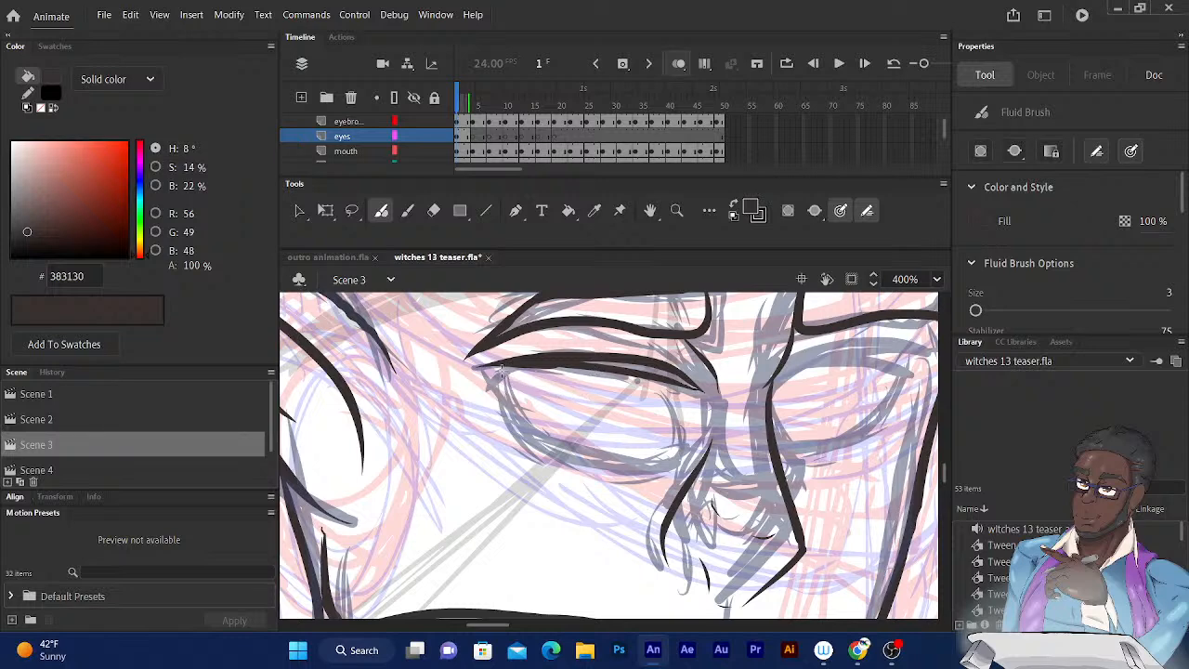
Ink the lower lash line of the near eye and thicken its outer curve.
key("ctrl+z")
mouse_move(500, 368)
left_mouse_down()
mouse_move(525, 427)
mouse_move(557, 446)
left_mouse_up()
left_click_drag(500, 363, 683, 463)
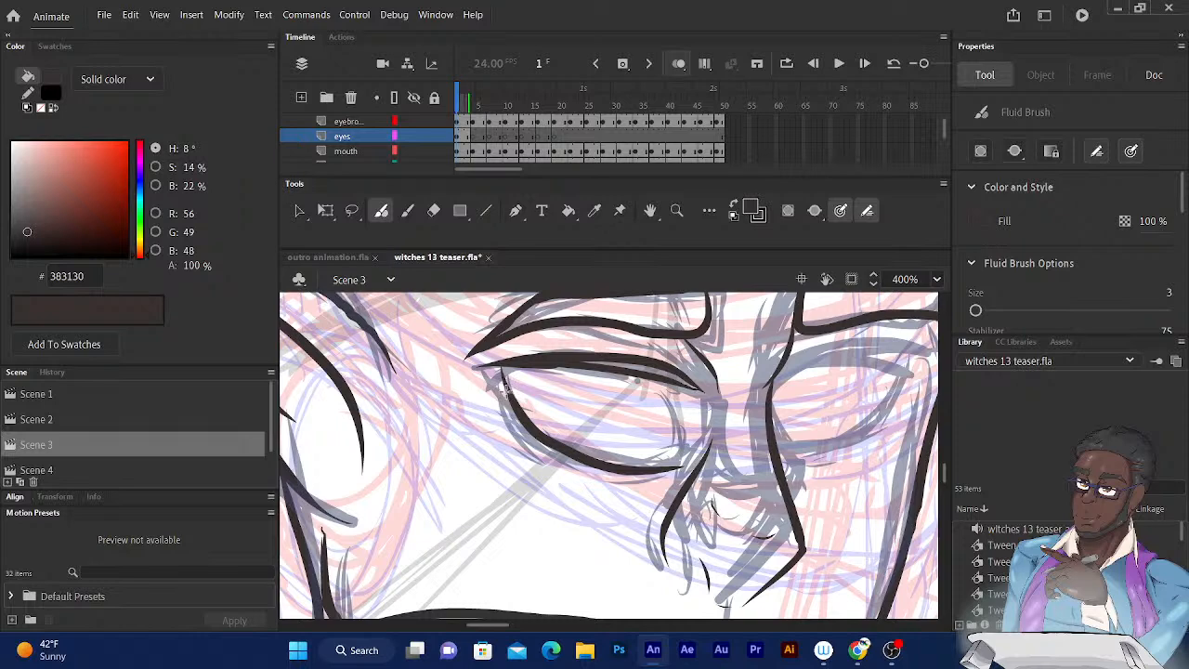
mouse_move(506, 391)
left_mouse_down()
mouse_move(532, 442)
mouse_move(569, 465)
mouse_move(647, 475)
left_mouse_up()
left_click_drag(532, 437, 558, 459)
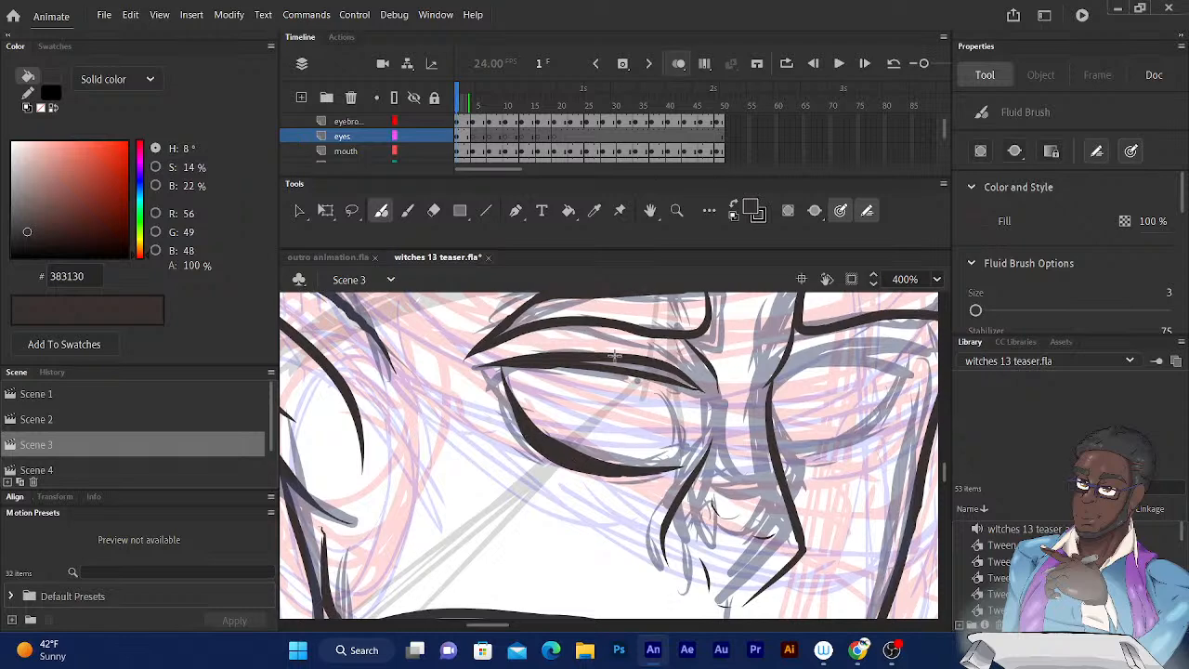
Thicken the upper lash line and close the near eye with a line down its inner edge.
left_click_drag(573, 359, 620, 364)
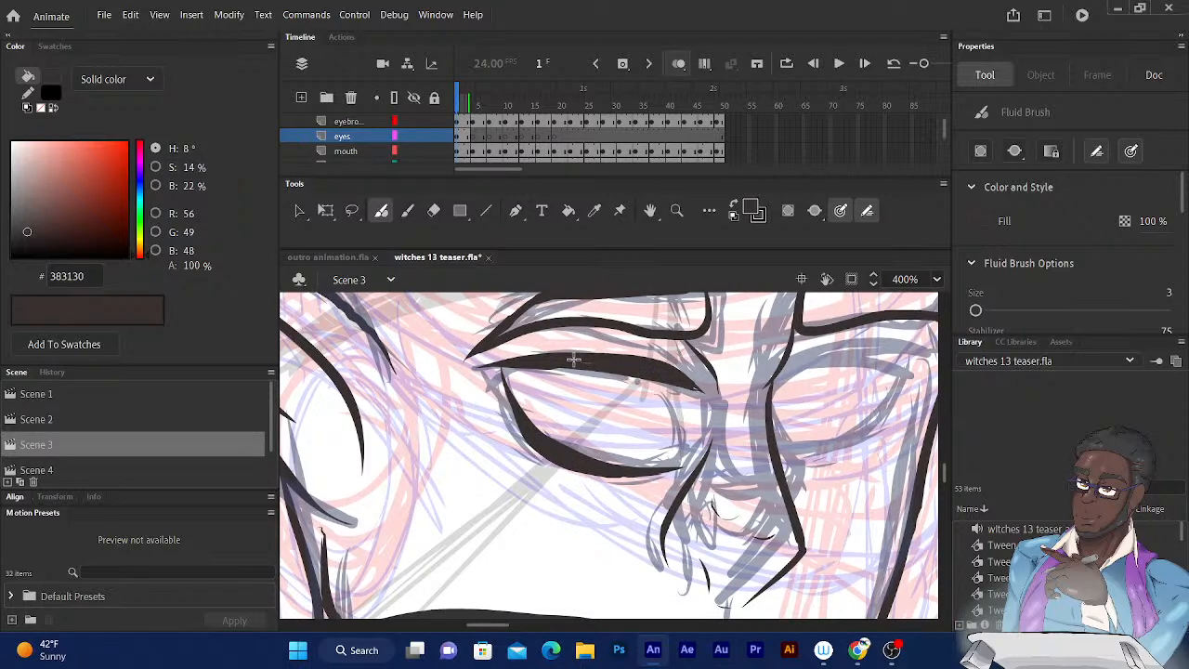
left_click_drag(573, 360, 654, 376)
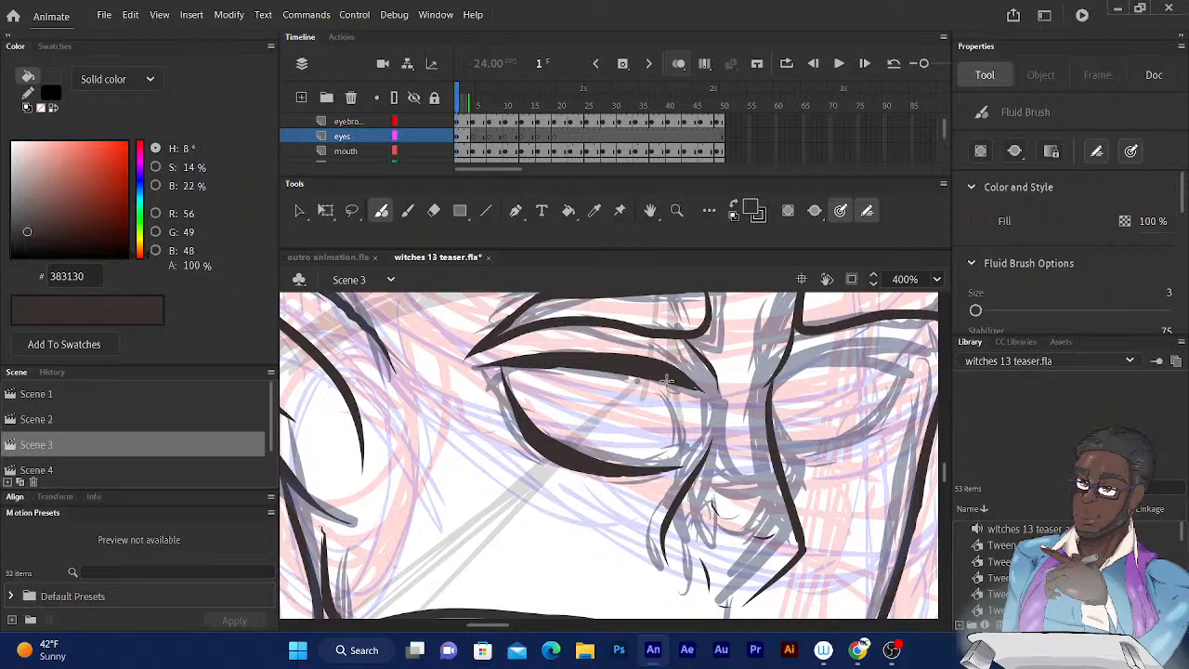
left_click_drag(673, 385, 682, 463)
left_click_drag(676, 386, 680, 460)
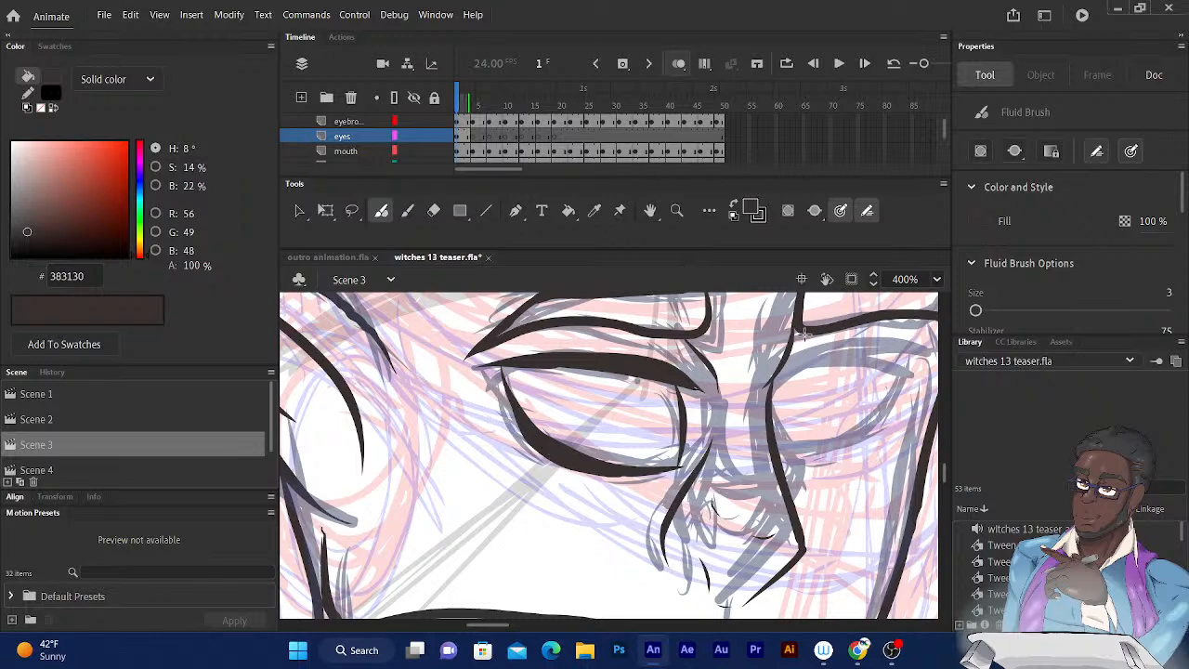
Duplicate the inked near eye in the first keyframe and place the copy over the far eye's sketch.
left_click_drag(757, 341, 599, 375)
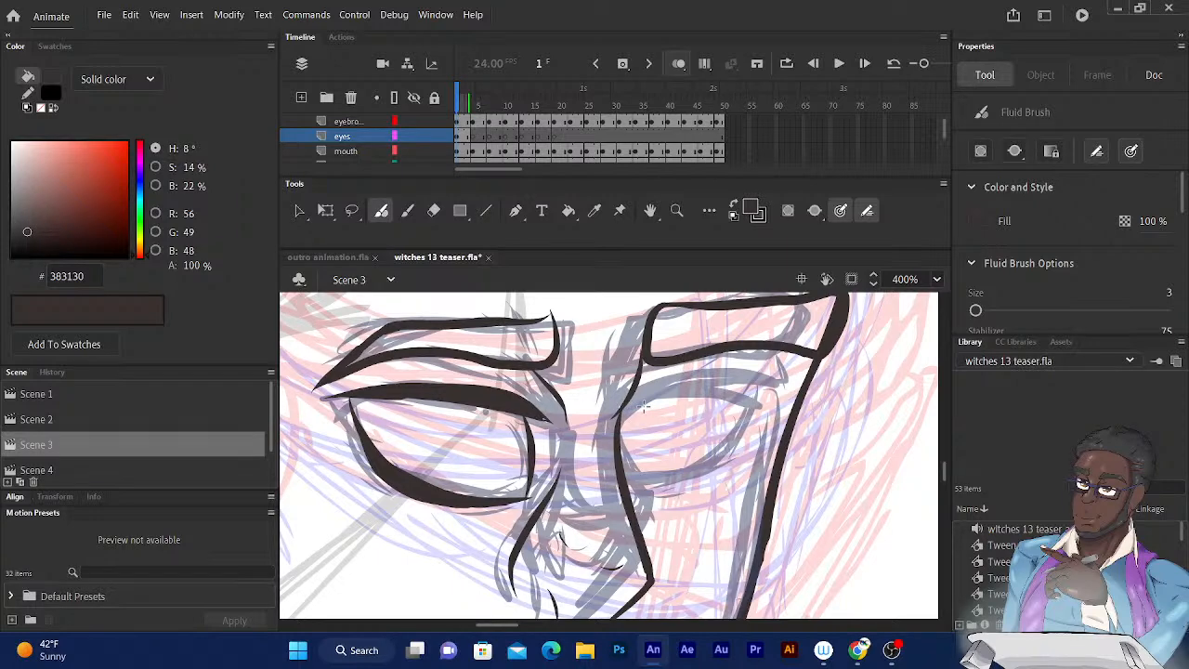
left_click(464, 137)
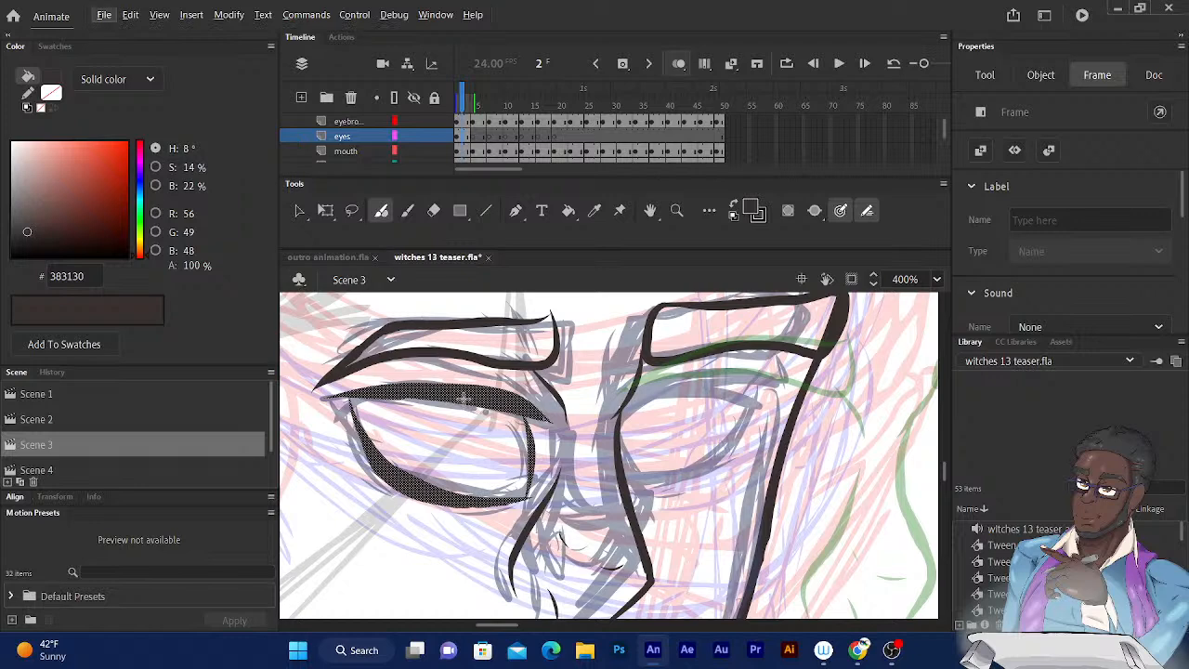
key("alt+v")
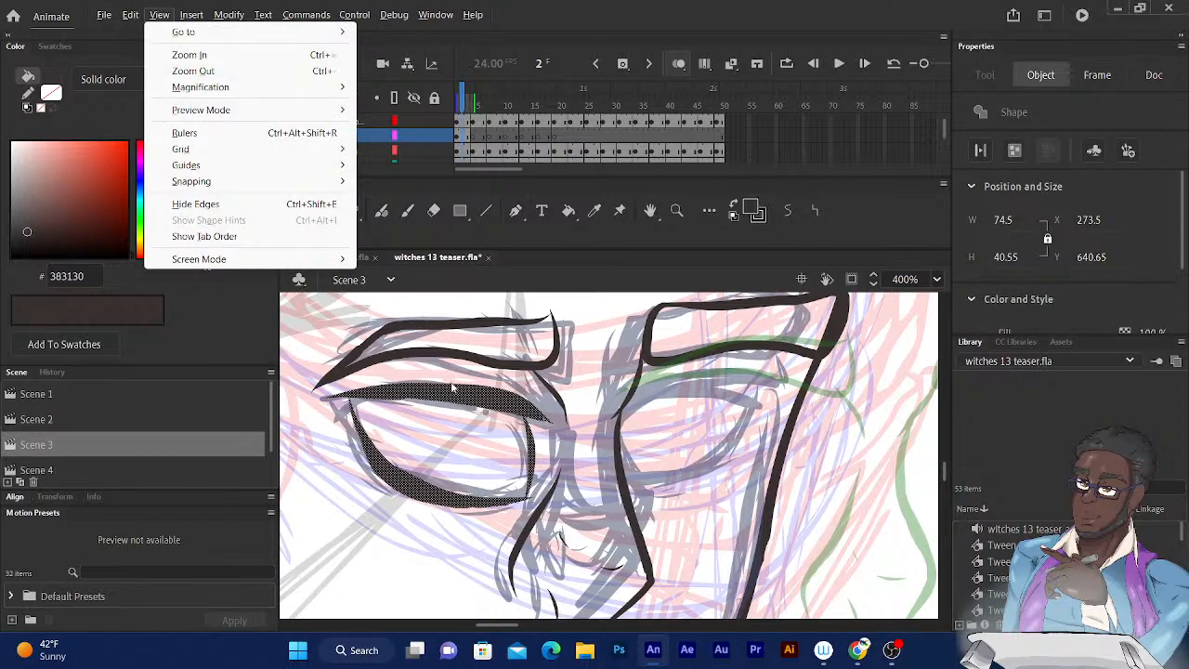
left_click(523, 19)
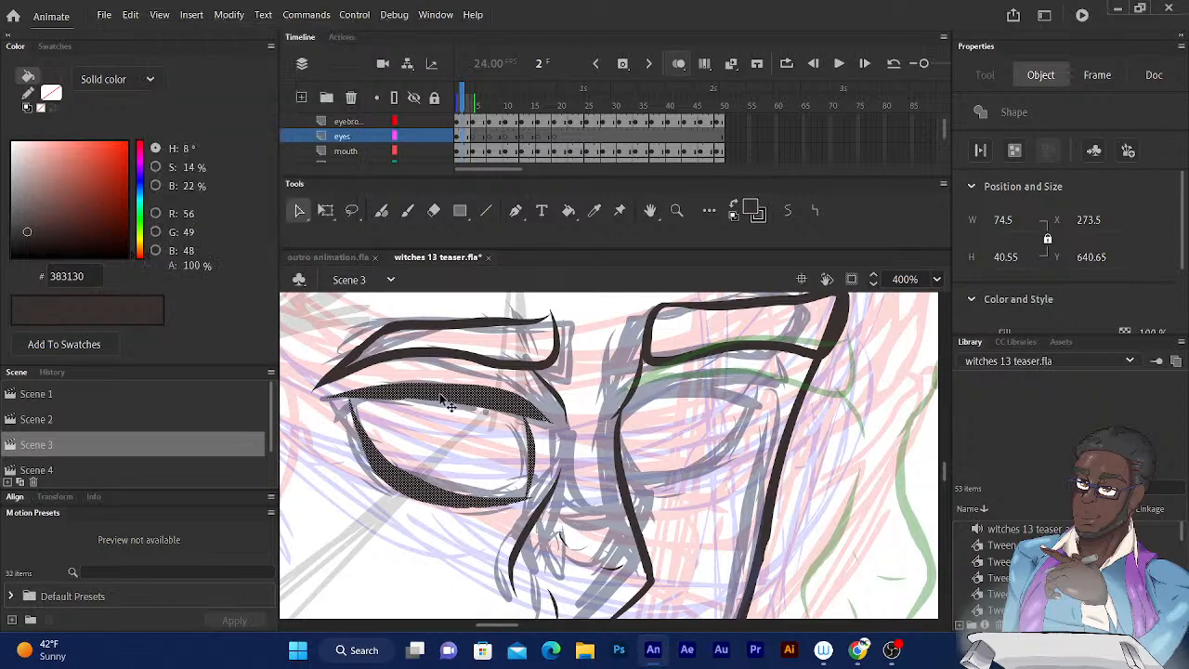
mouse_move(439, 395)
left_mouse_down()
mouse_move(727, 396)
mouse_move(681, 398)
left_mouse_up()
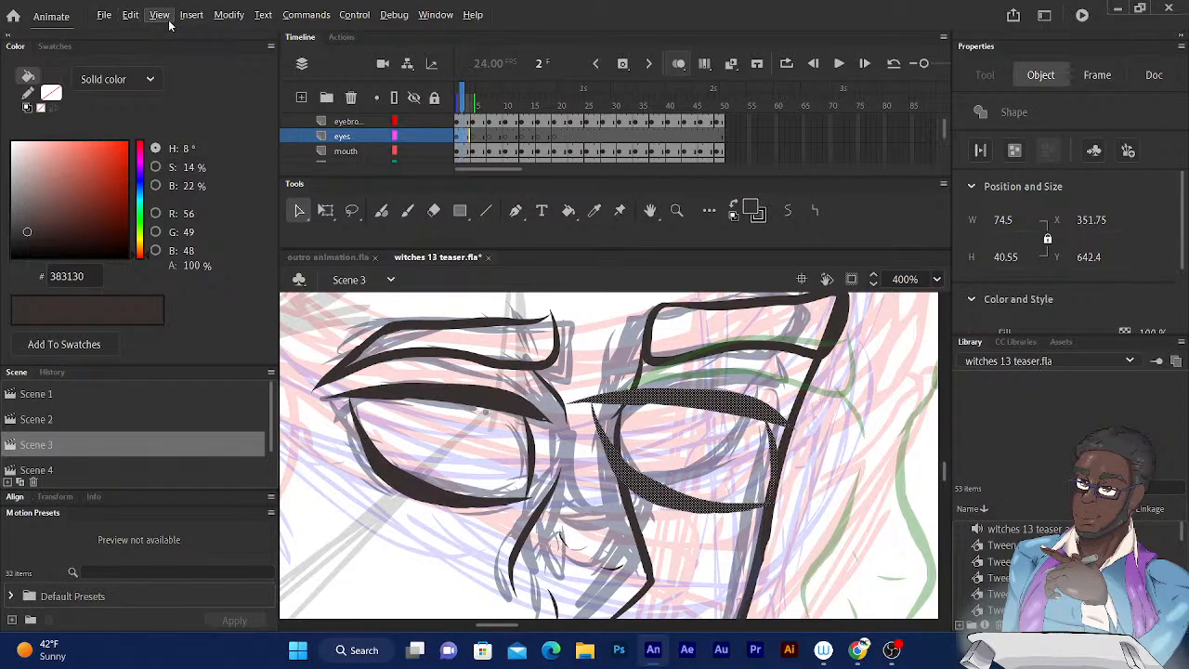
Flip the copied eye horizontally and reposition it over the far eye's sketch.
left_click(227, 14)
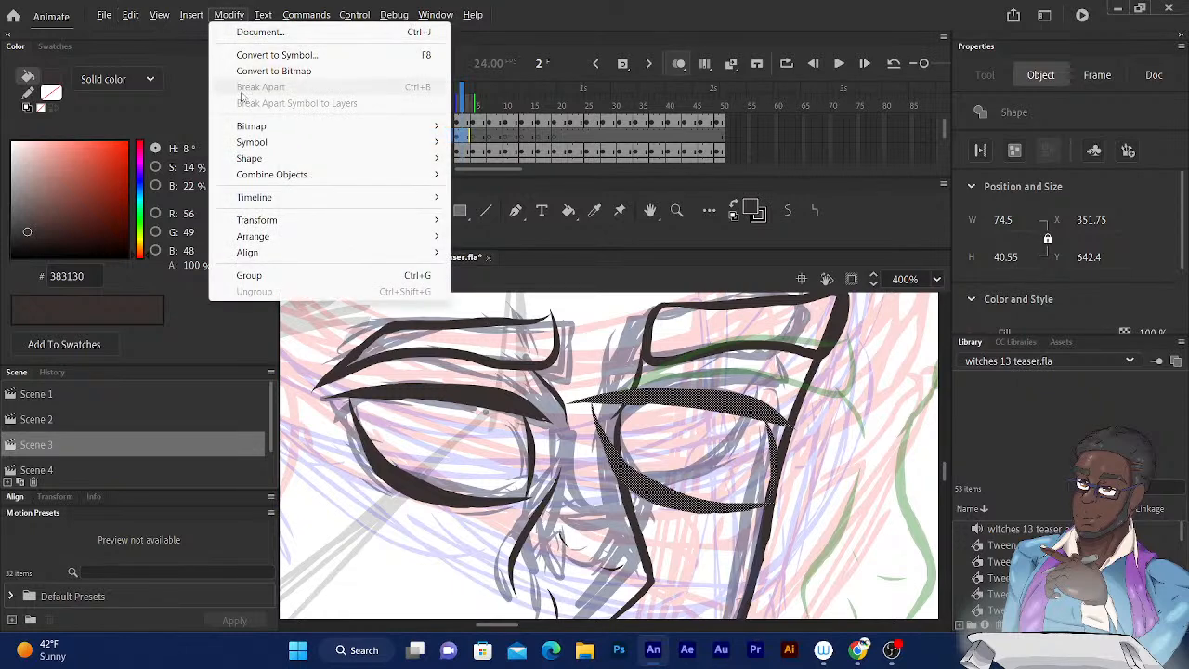
mouse_move(433, 221)
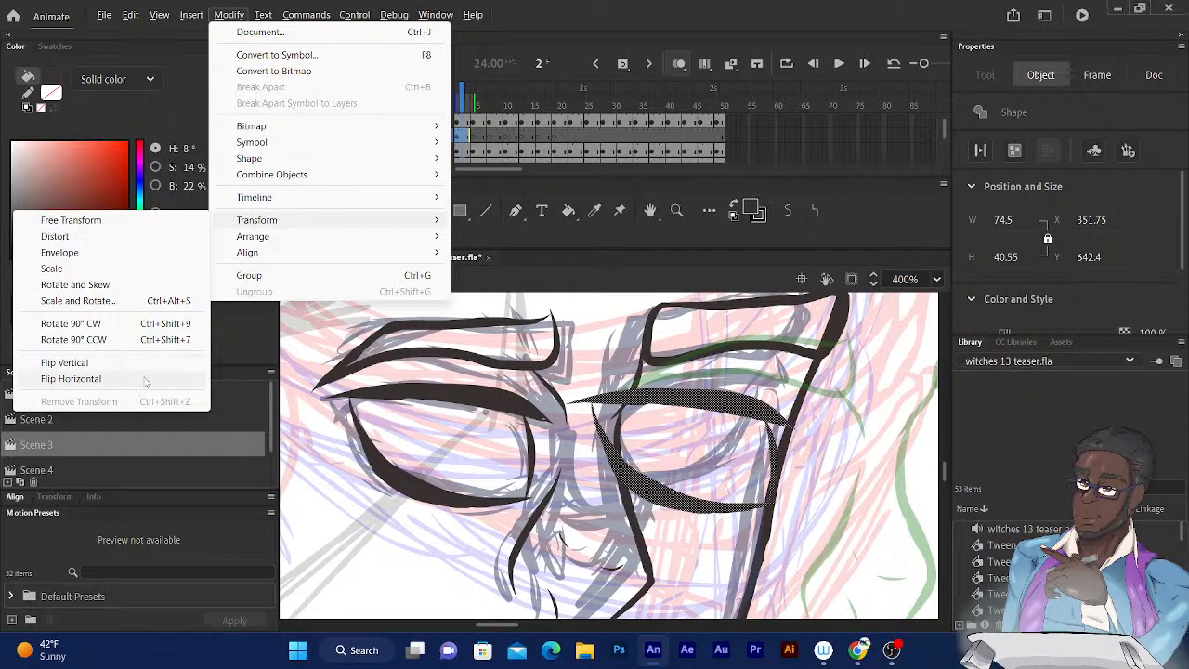
left_click(71, 379)
left_click_drag(639, 406, 663, 385)
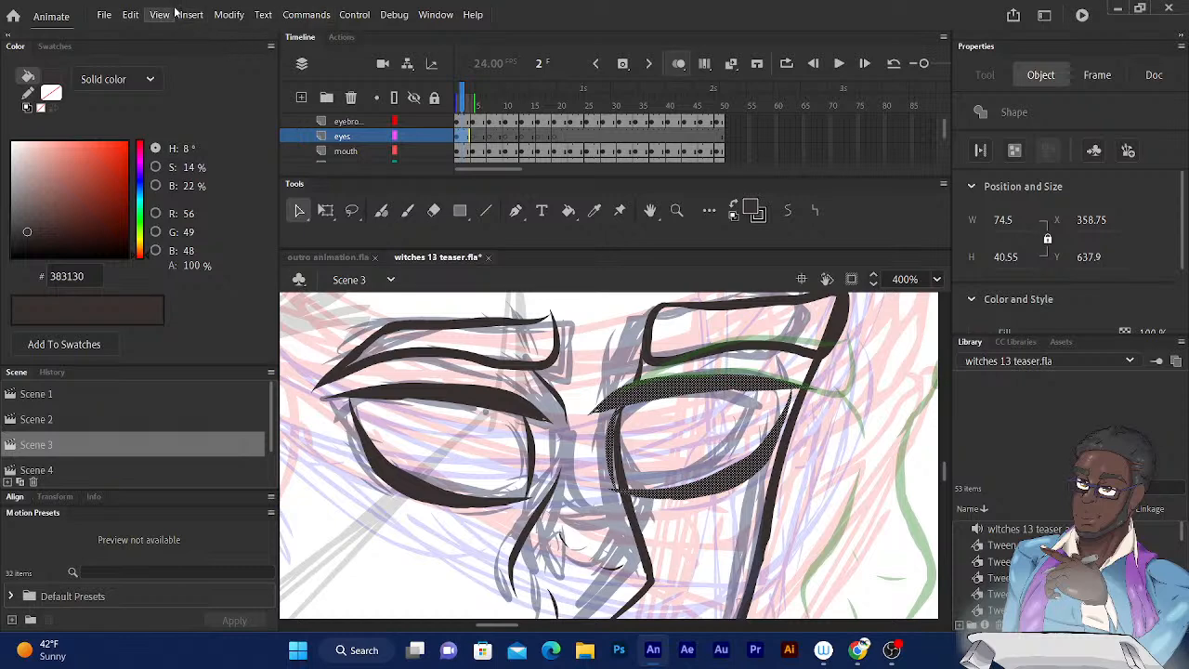
Scale the flipped eye to about 62.55 wide and 38.05 high and nudge it to fit the far eye's sketch.
left_click(327, 216)
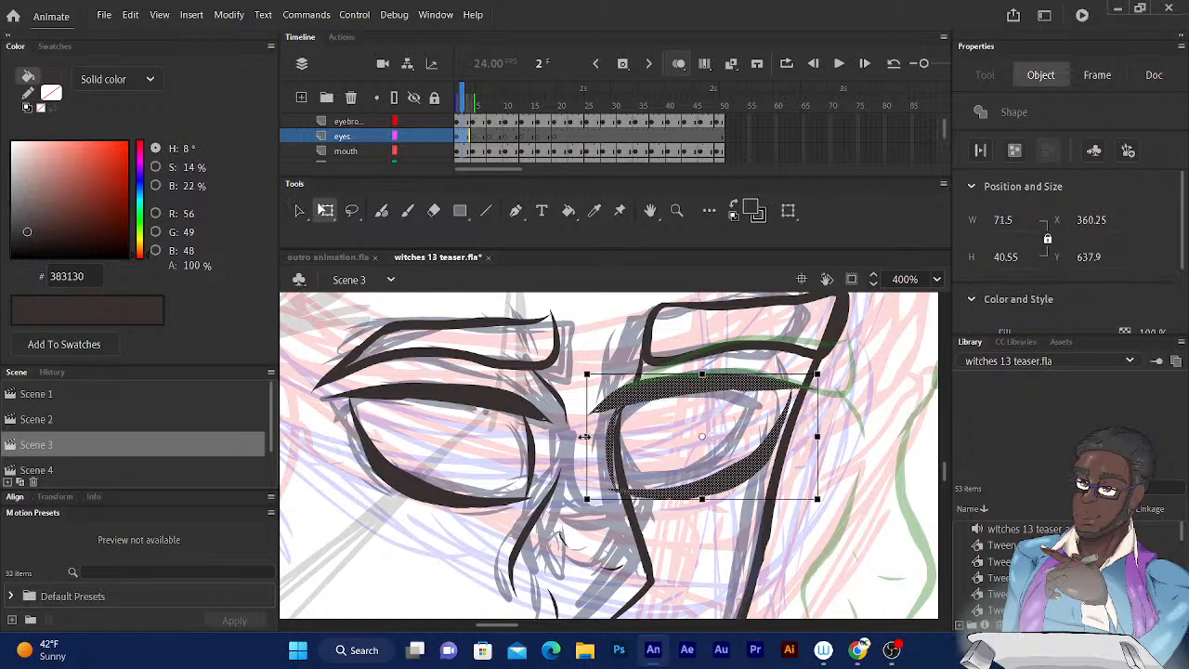
left_click_drag(584, 436, 609, 435)
left_click_drag(662, 401, 659, 401)
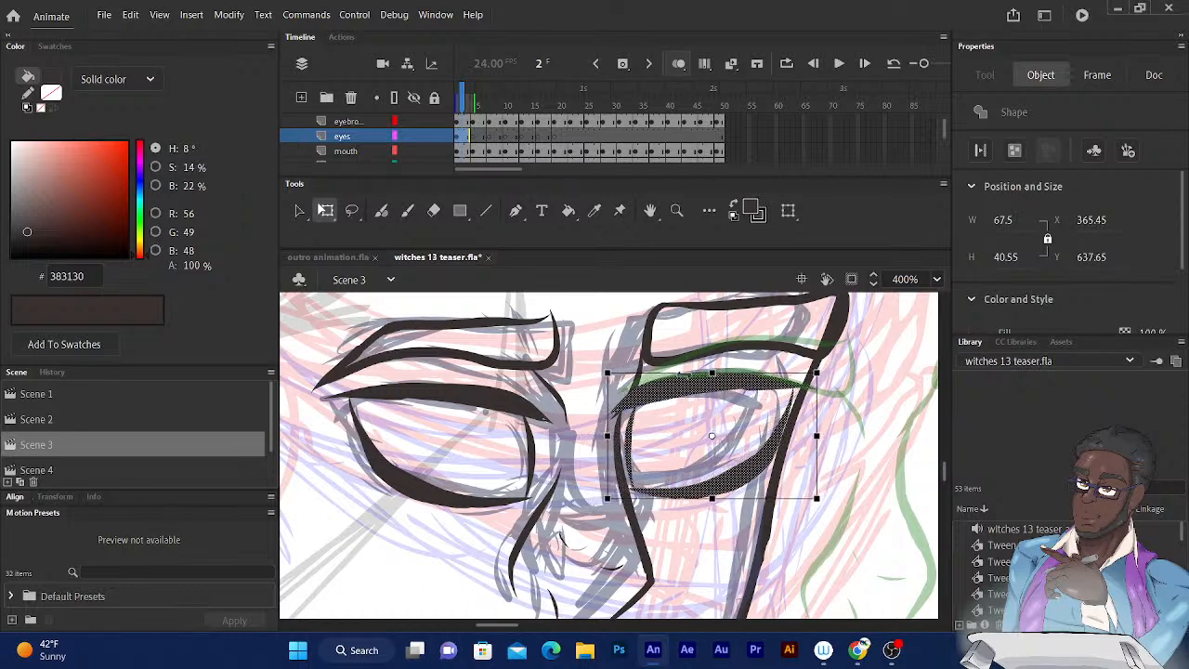
left_click_drag(815, 436, 809, 436)
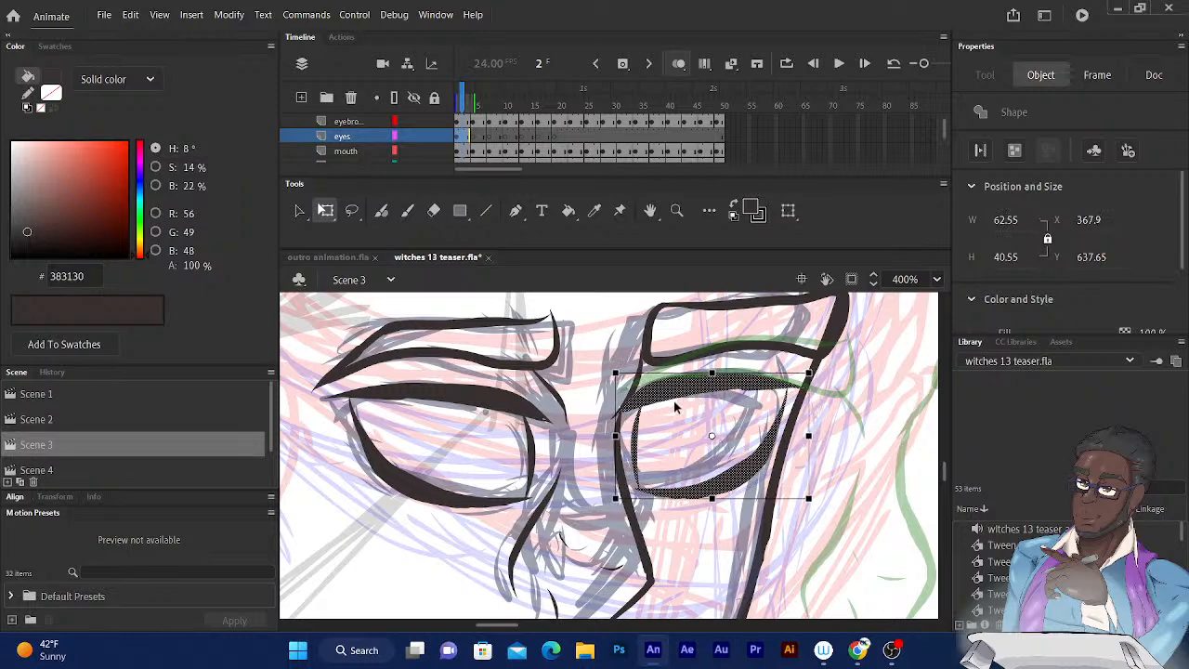
left_click_drag(711, 502, 711, 497)
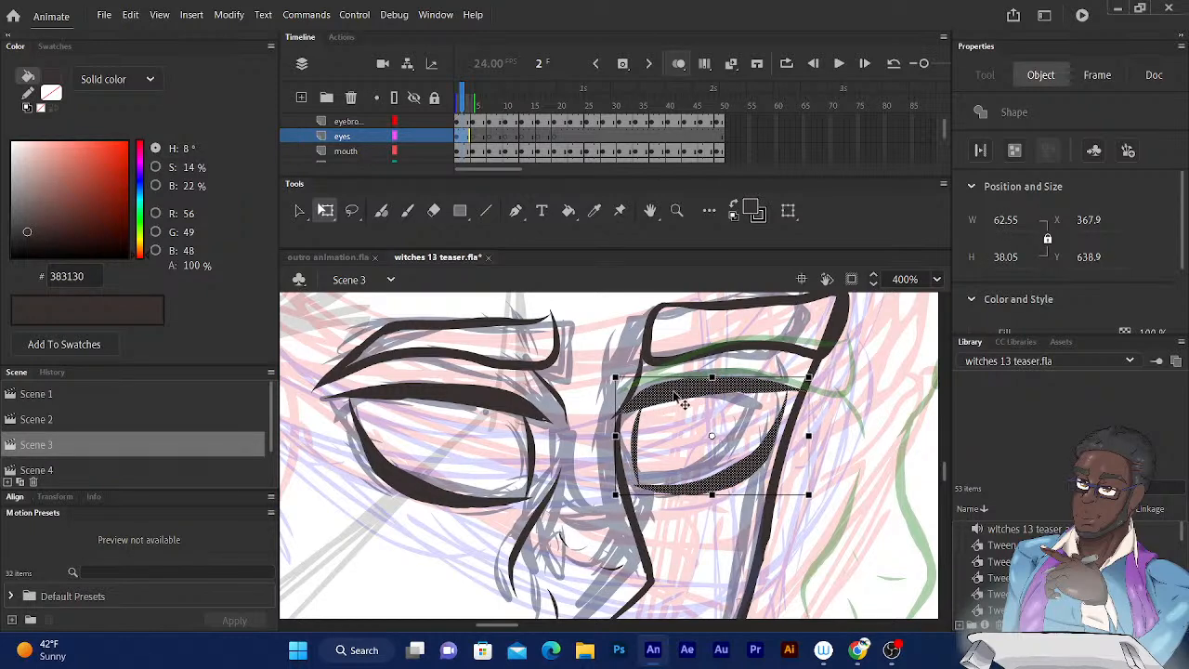
key("Left")
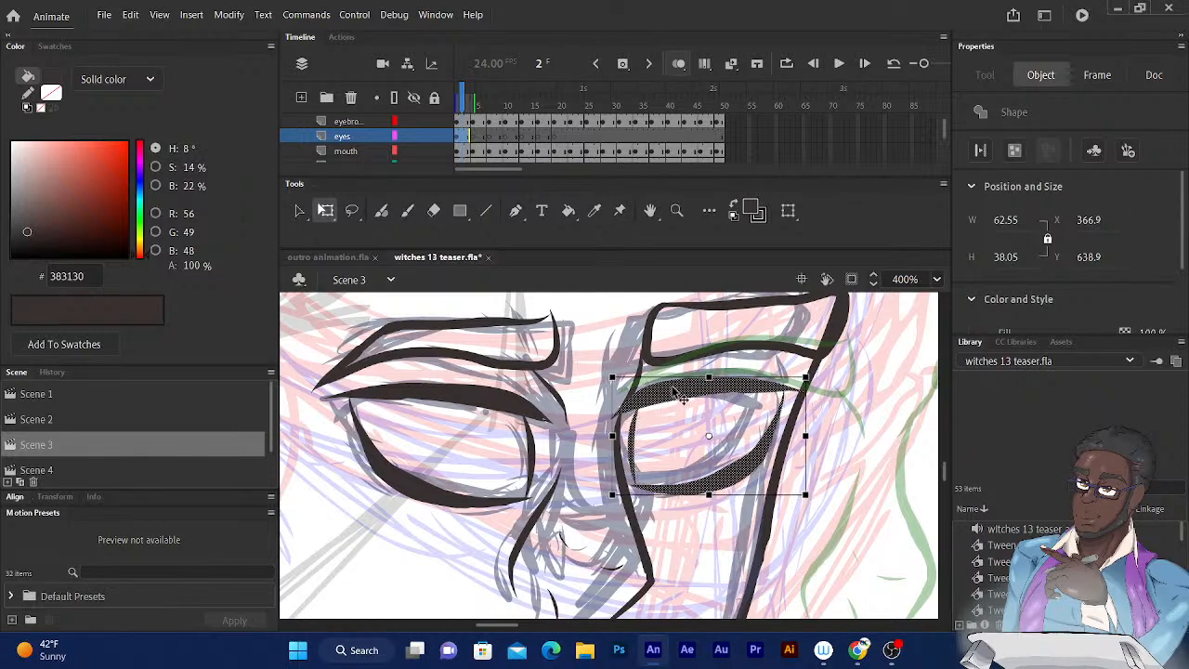
Move to frame 4 and ink the near eye's thick upper lash line over the sketch with the Fluid Brush.
left_click(463, 101)
key(".")
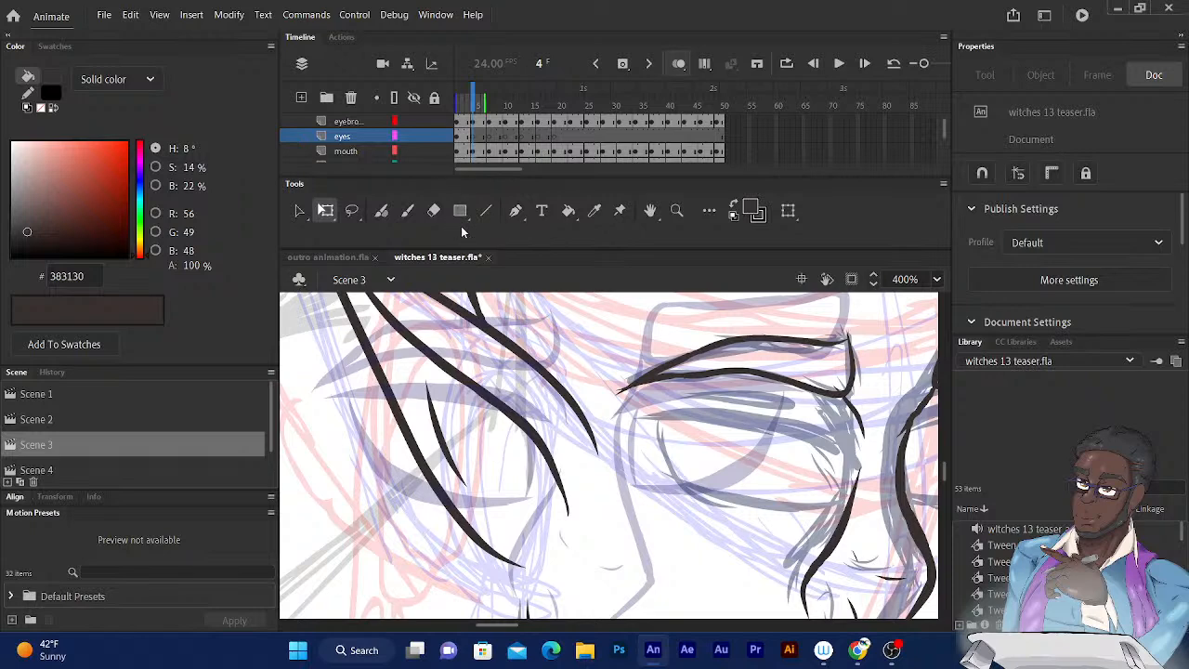
mouse_move(611, 406)
left_mouse_down()
mouse_move(534, 338)
mouse_move(511, 354)
mouse_move(525, 327)
mouse_move(506, 340)
left_mouse_up()
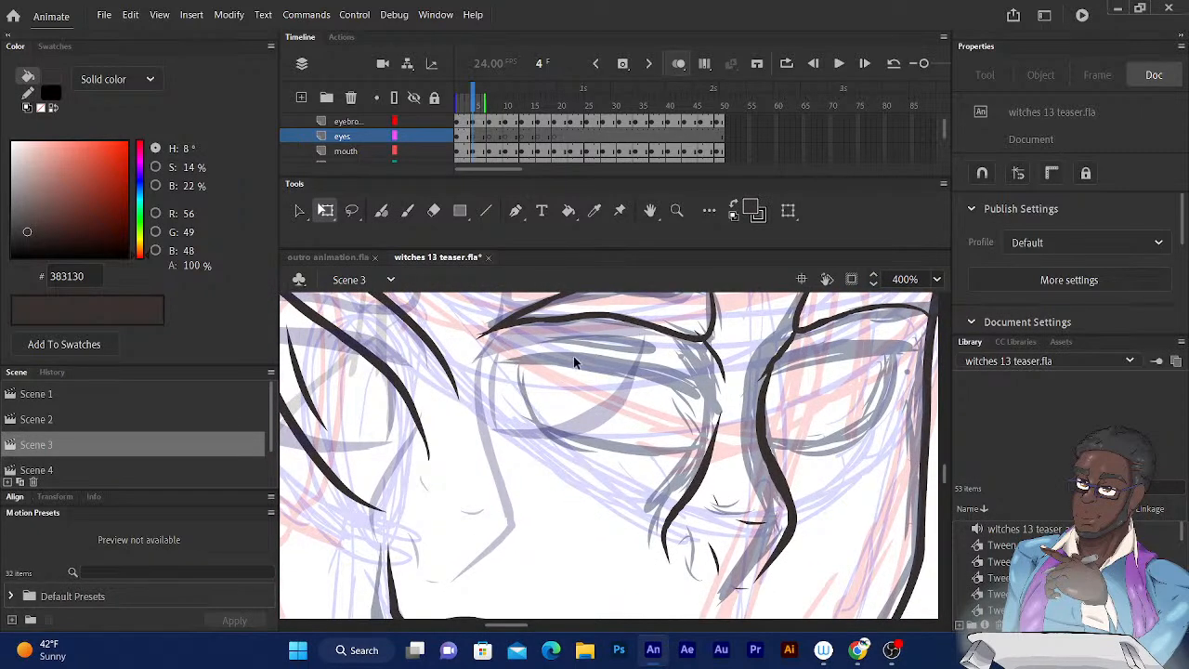
left_click(381, 210)
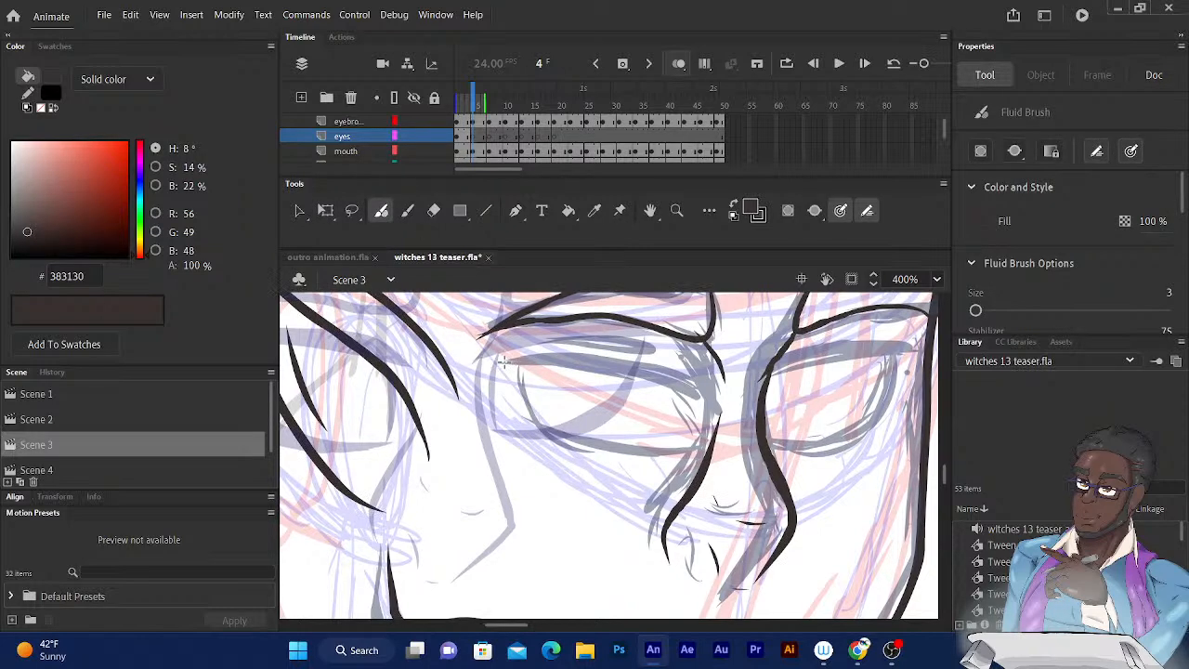
mouse_move(507, 359)
left_mouse_down()
mouse_move(630, 360)
mouse_move(702, 385)
left_mouse_up()
left_click_drag(521, 360, 710, 393)
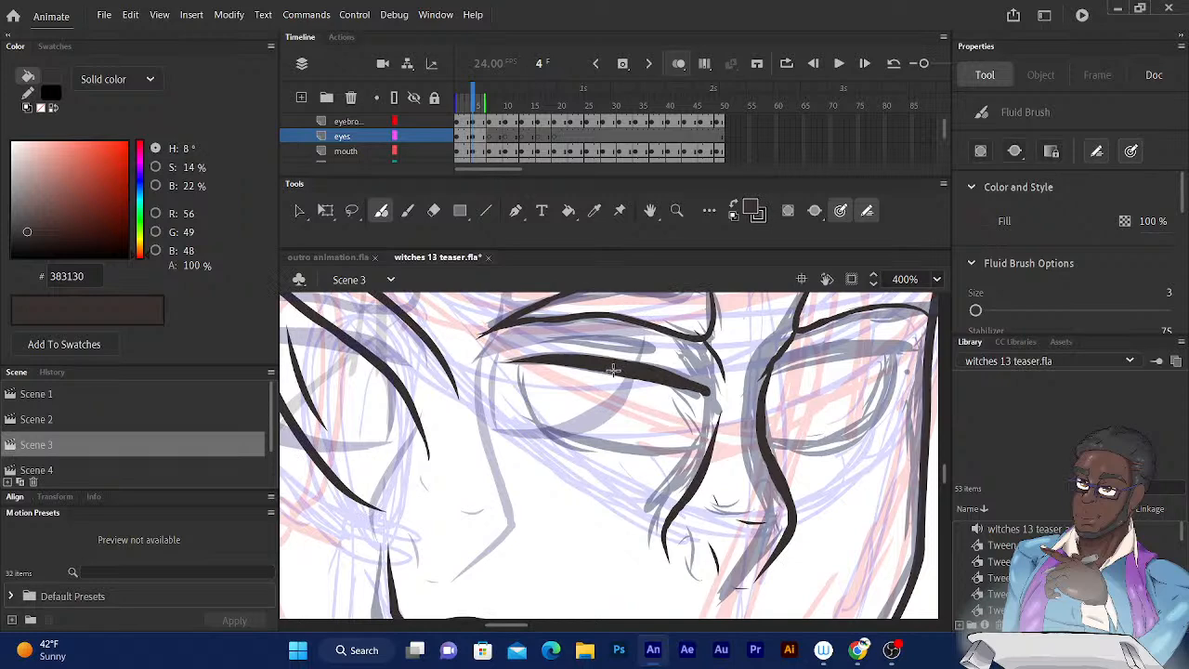
Ink the near eye's lower lash line and inner edge at frame 4, thickening the lower curve.
mouse_move(518, 366)
left_mouse_down()
mouse_move(535, 409)
mouse_move(600, 454)
mouse_move(687, 460)
mouse_move(530, 376)
left_mouse_up()
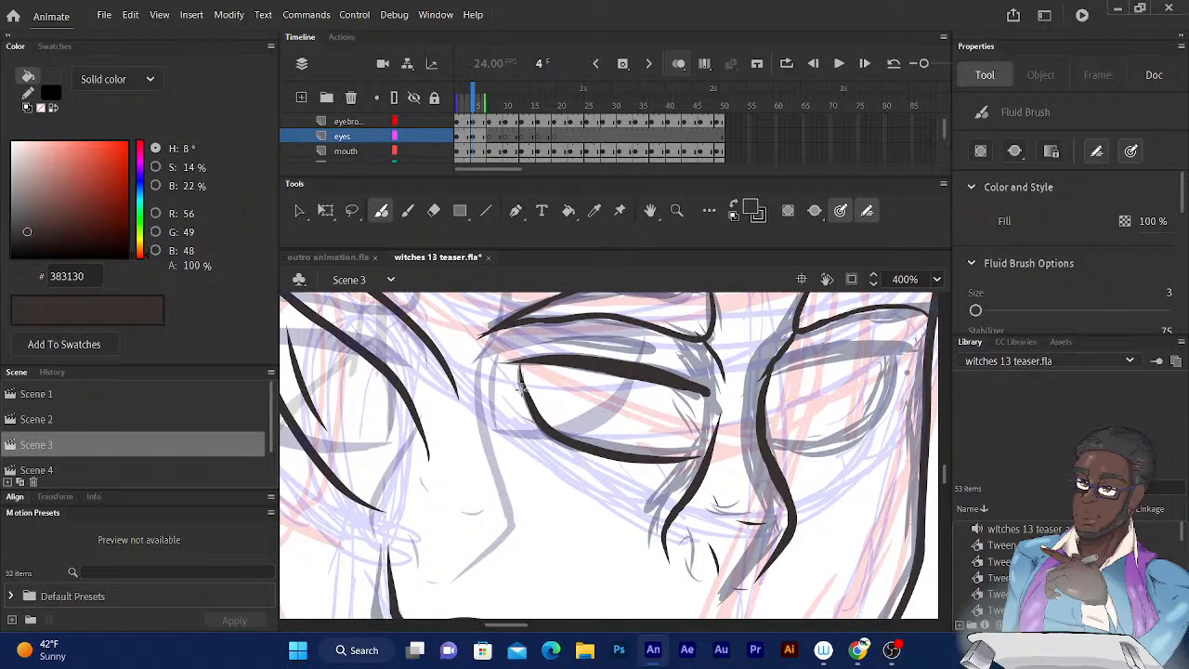
mouse_move(522, 389)
left_mouse_down()
mouse_move(569, 451)
mouse_move(627, 452)
left_mouse_up()
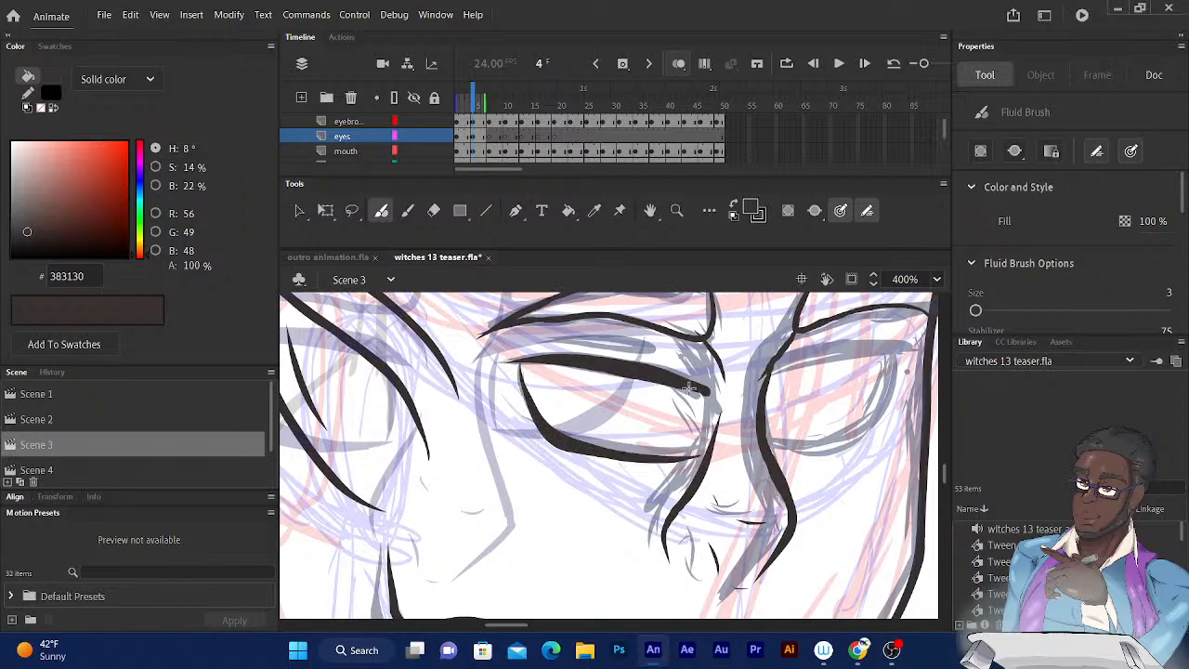
left_click_drag(688, 387, 698, 455)
Duplicate the inked near eye on the eyes layer at frame 5 and move the copy over the far eye's sketch.
scroll(699, 455, "left", 3)
left_click_drag(599, 349, 393, 332)
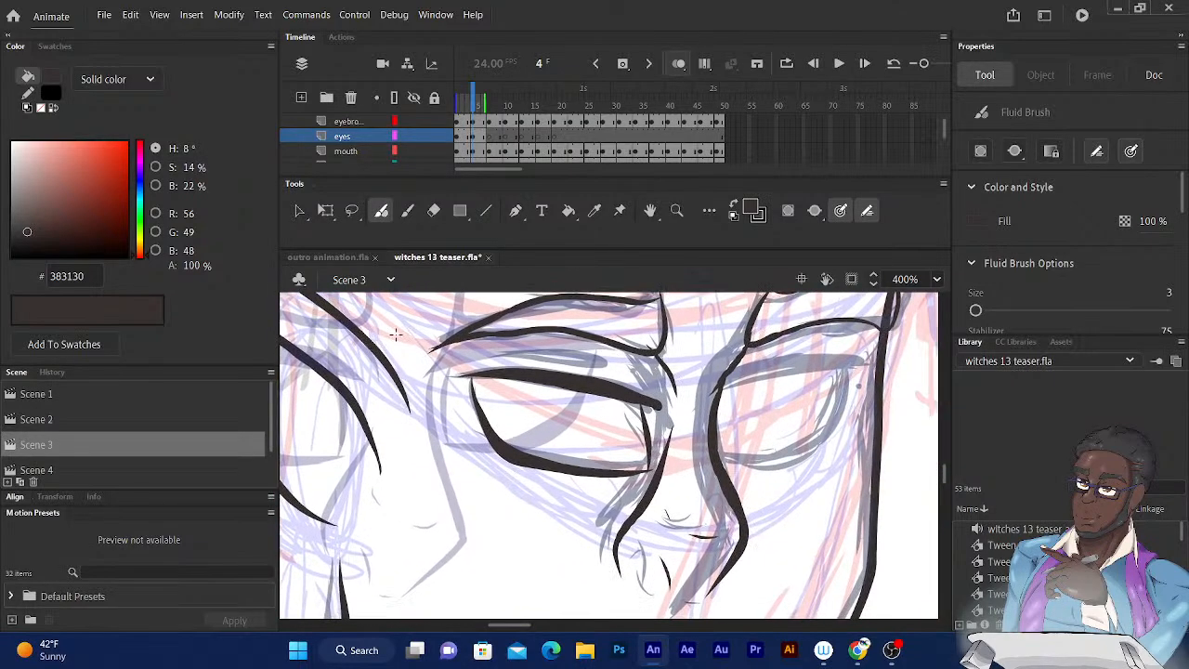
left_click(475, 138)
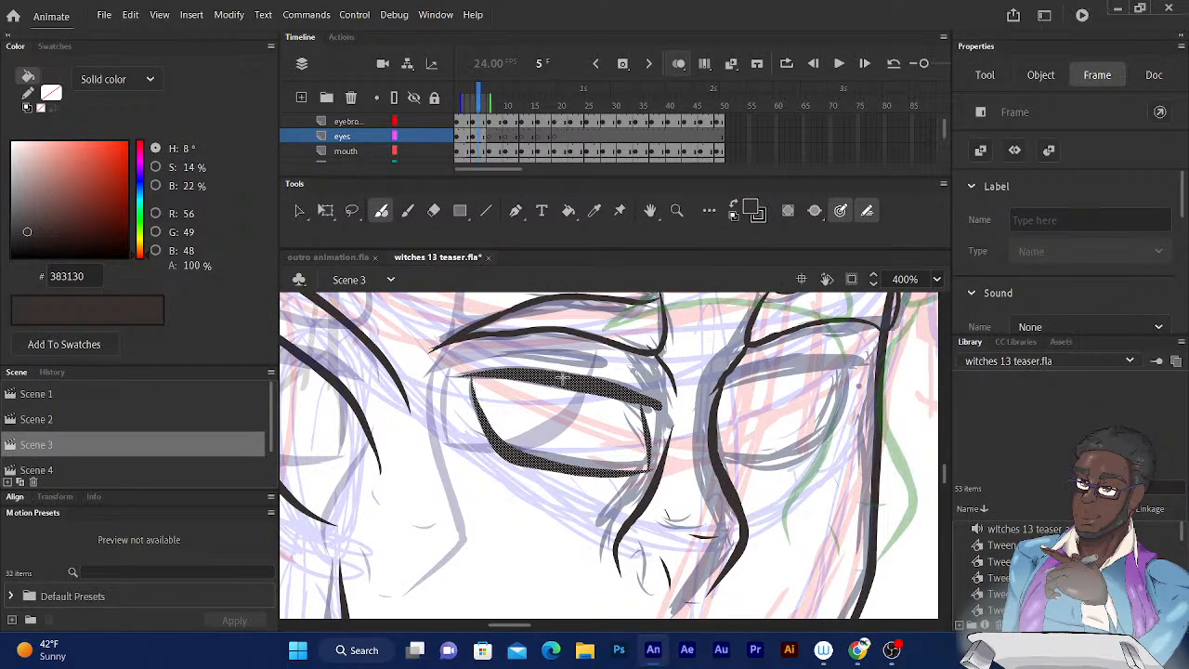
key("q")
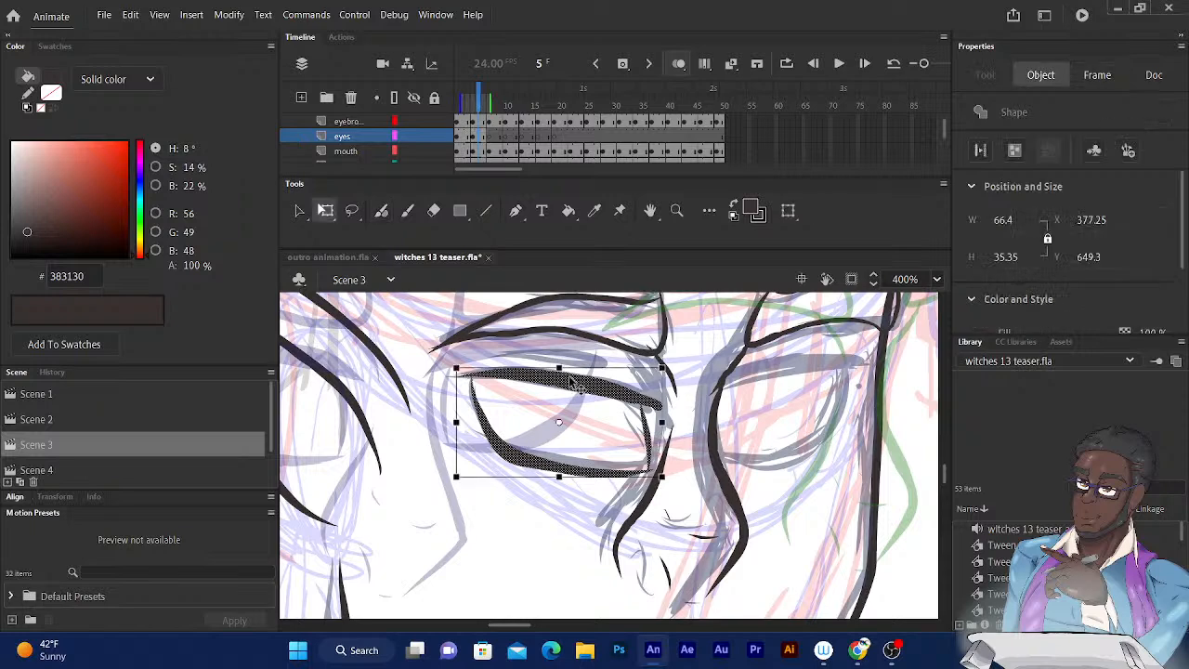
left_click_drag(587, 383, 815, 372)
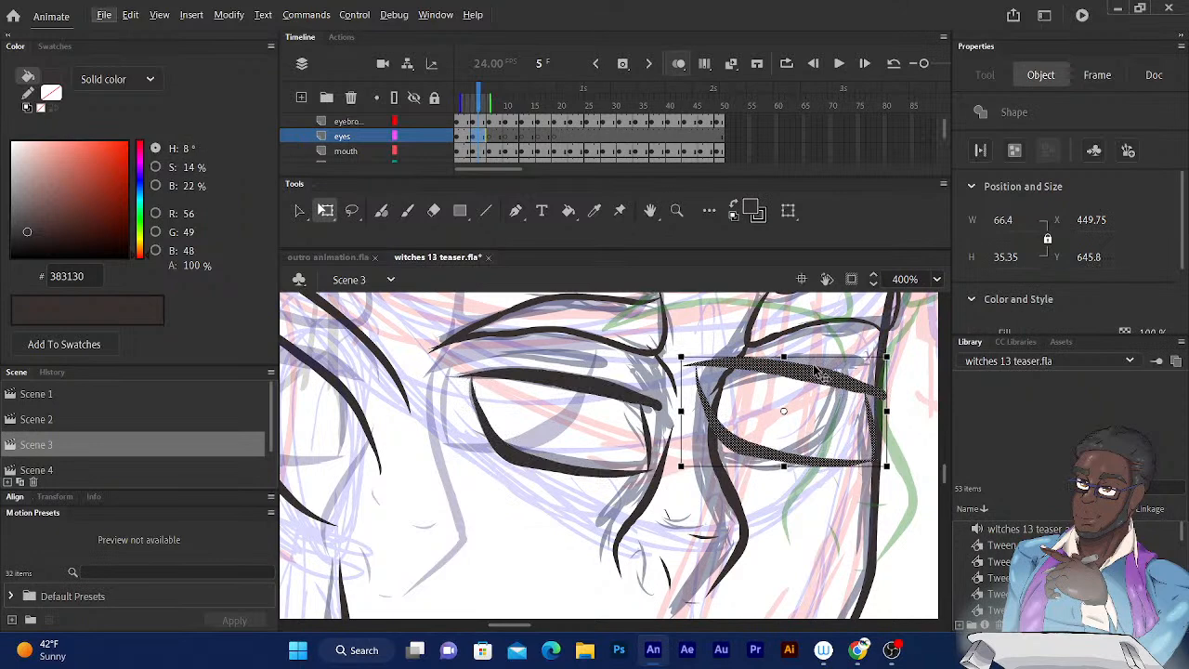
Flip the copied eye horizontally.
left_click(229, 15)
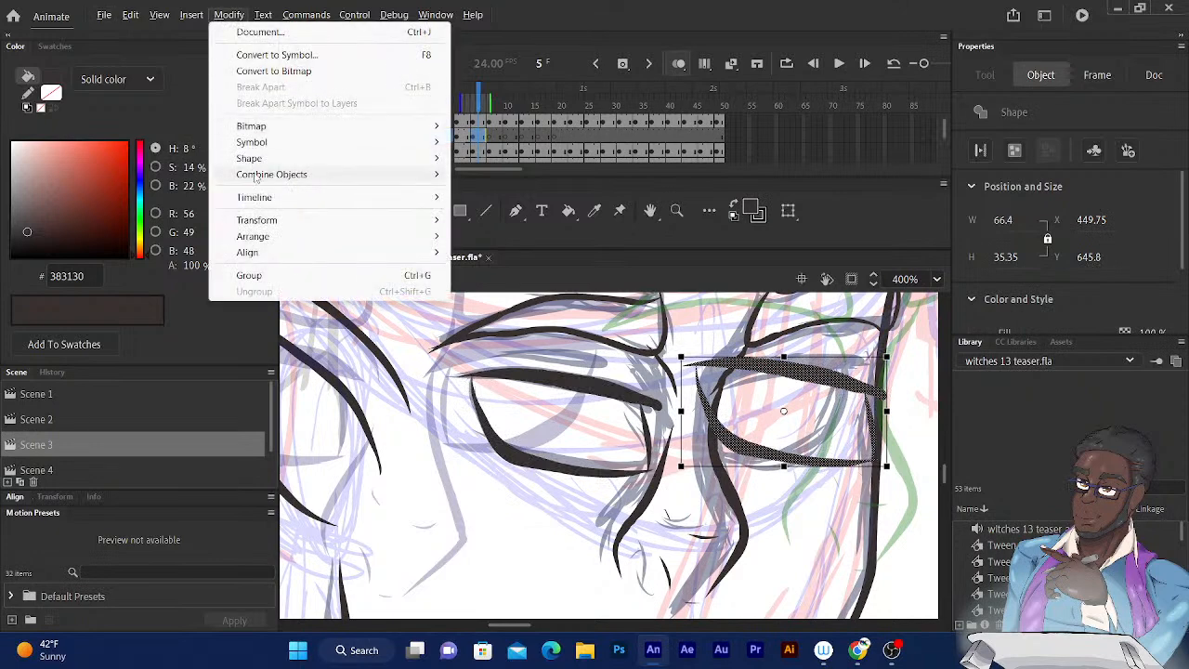
mouse_move(257, 220)
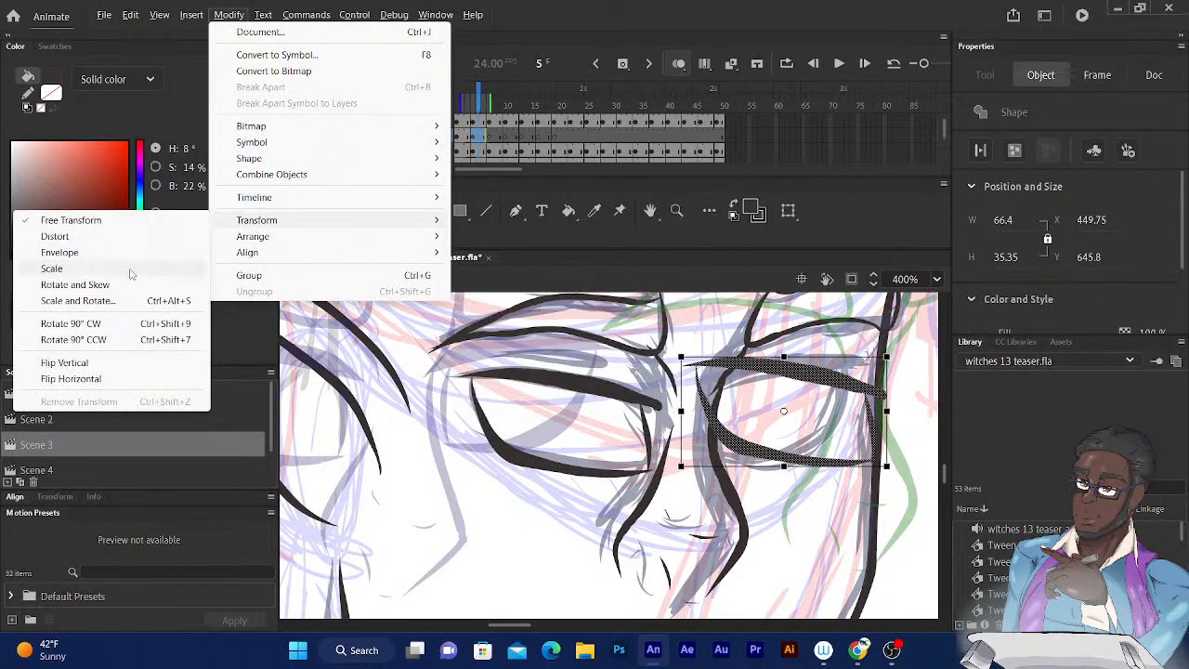
left_click(83, 379)
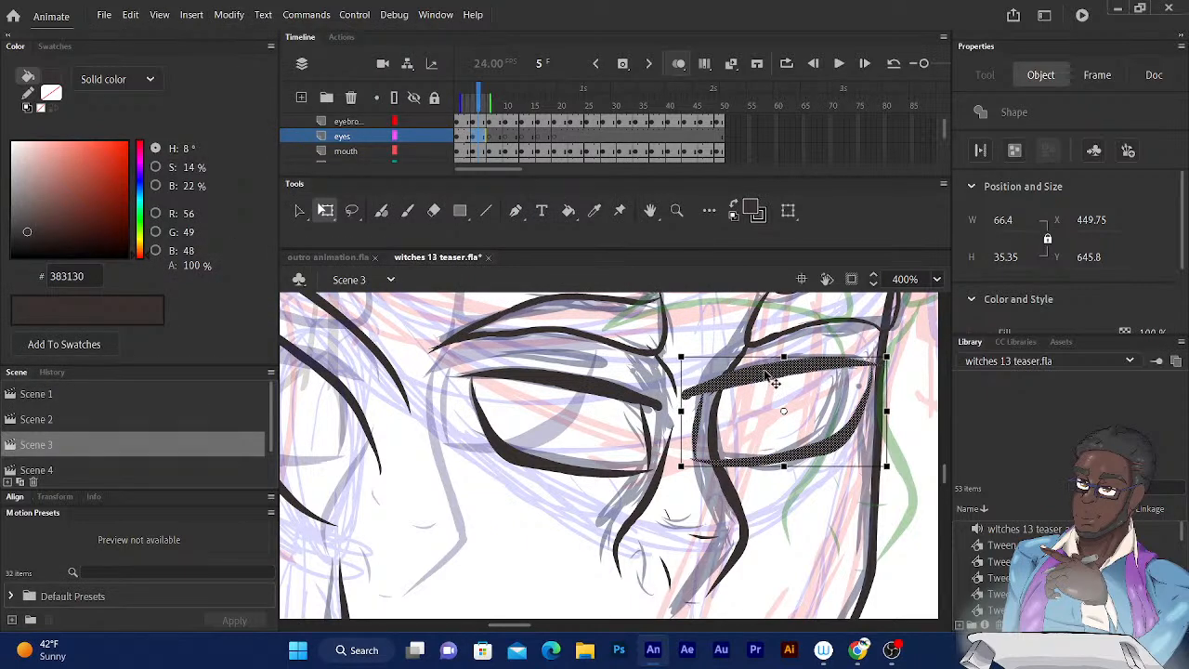
Narrow the flipped eye to about 53.9 wide and nudge it into place over the far eye's sketch.
left_click_drag(678, 410, 690, 410)
left_click_drag(758, 376, 763, 378)
key("Right")
key("Right")
key("Down")
key("Down")
key("Left")
key("Down")
key("Down")
key("Left")
key("Down")
key("Down")
key("Down")
key("Down")
key("Down")
key("Down")
key("Down")
key("Down")
key("Down")
key("Left")
key("Left")
key("Up")
key("Up")
key("Right")
key("Right")
key("Up")
key("Up")
key("Up")
Skew the flipped eye's outer side slightly downward and nudge it to fit the far eye's sketch.
left_click_drag(880, 394, 880, 401)
key("Down")
key("Down")
key("Down")
key("Down")
key("Down")
key("Left")
key("Left")
key("Right")
key("Up")
key("Left")
key("Up")
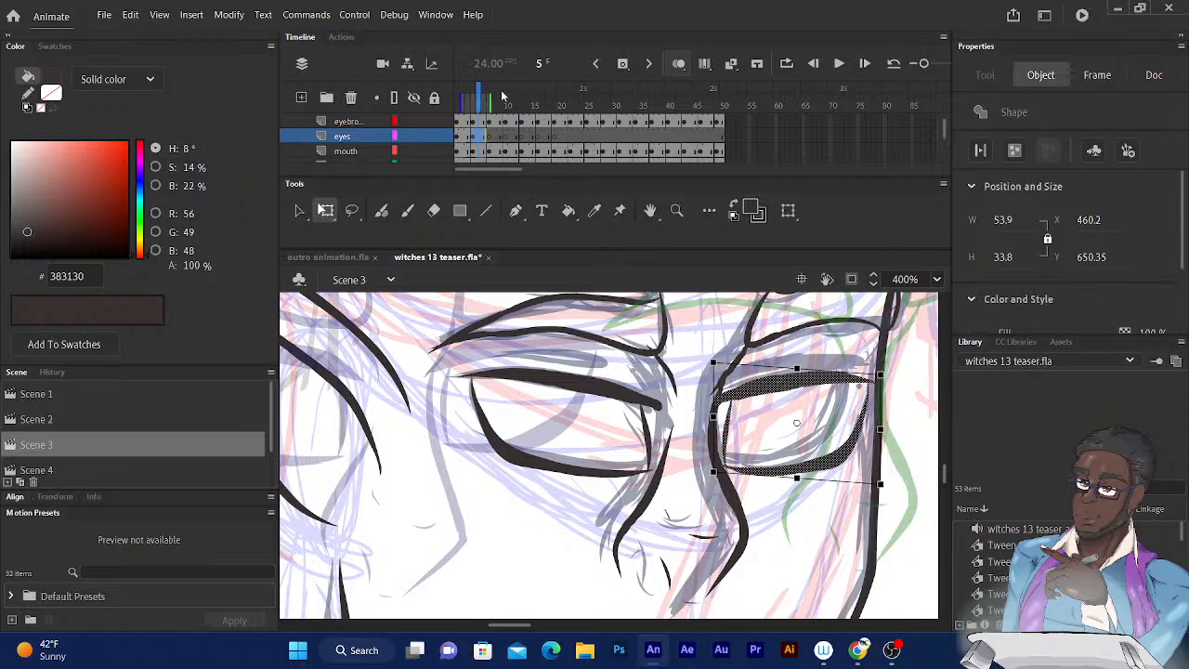
left_click_drag(880, 409, 881, 412)
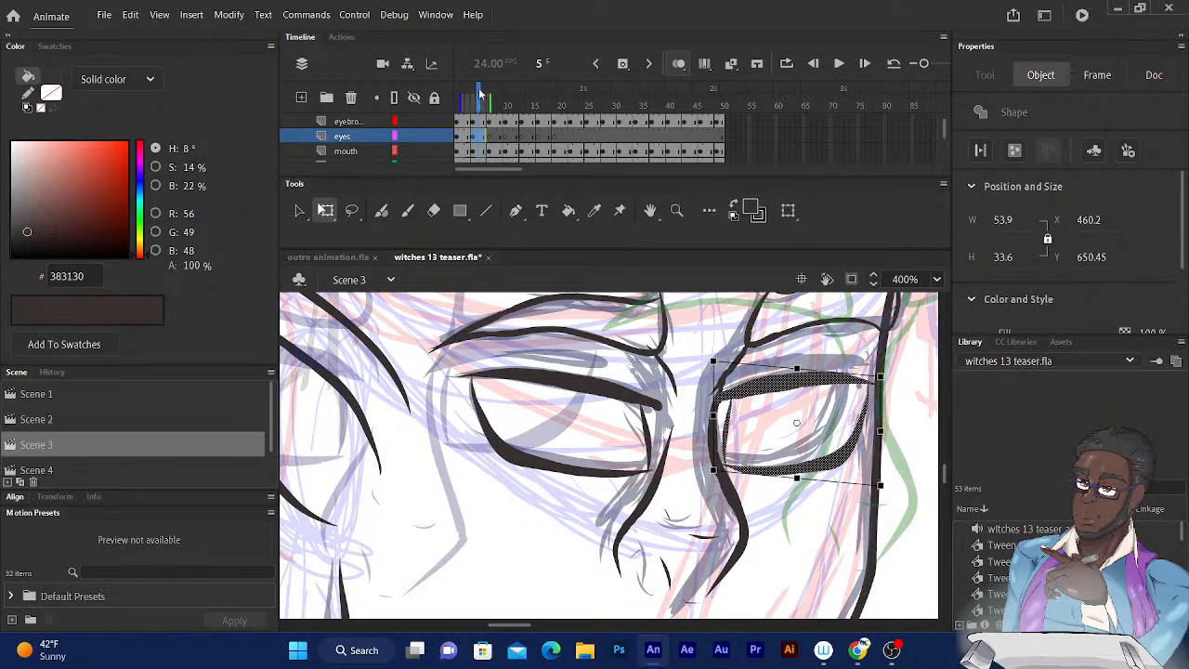
Switch to the Eraser, undo the oversized erasure on the far eye, and set the eraser size to 3.
left_click(433, 210)
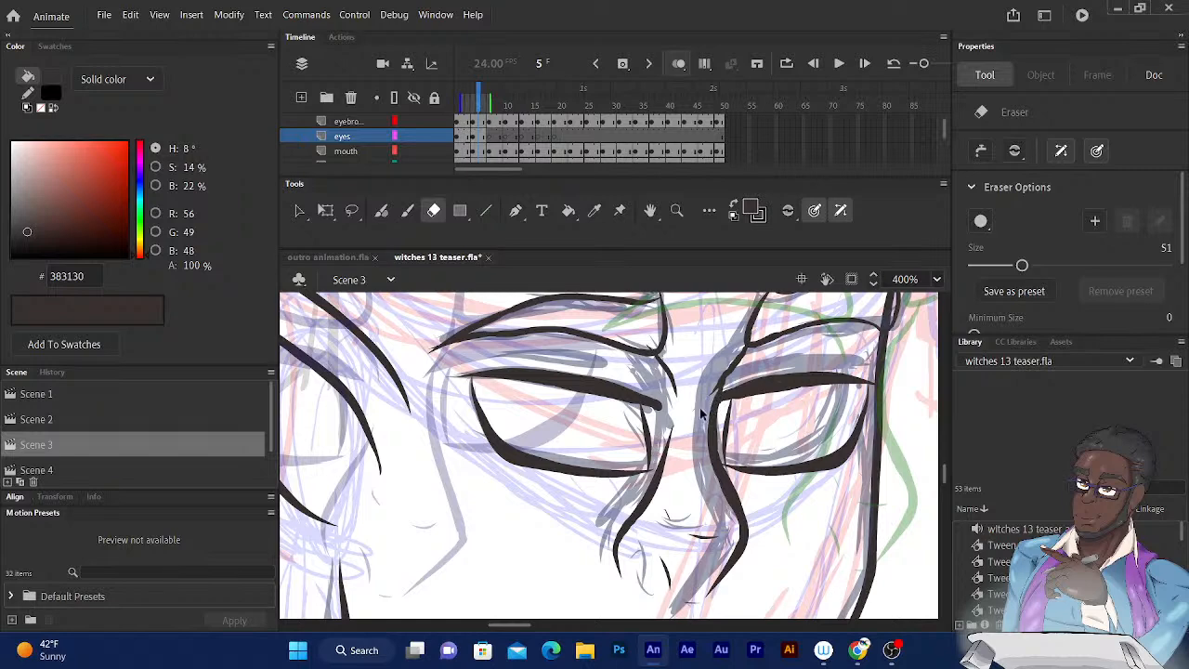
key("ctrl+z")
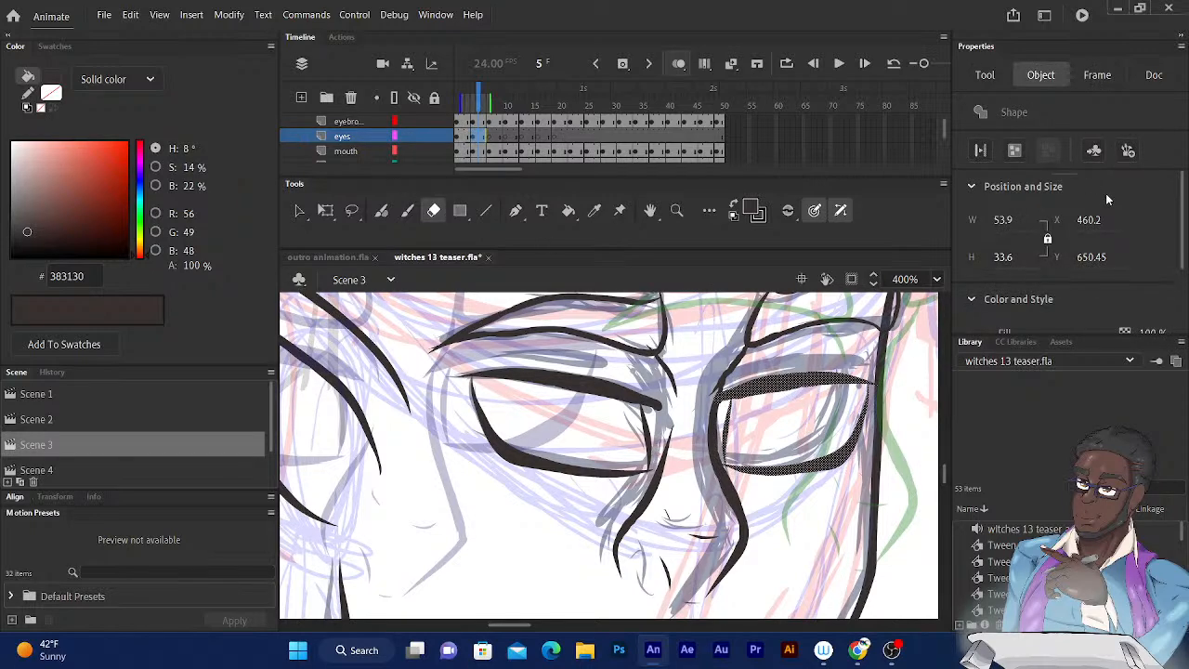
scroll(1185, 227, "down", 2)
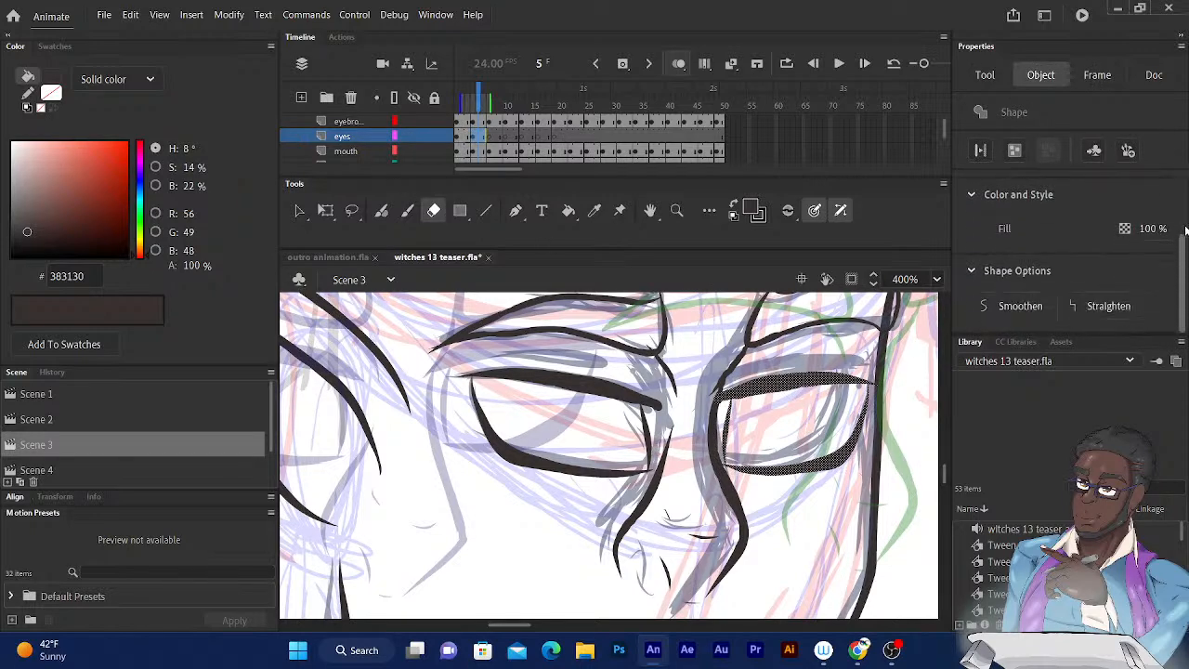
scroll(1114, 232, "up", 2)
left_click(985, 74)
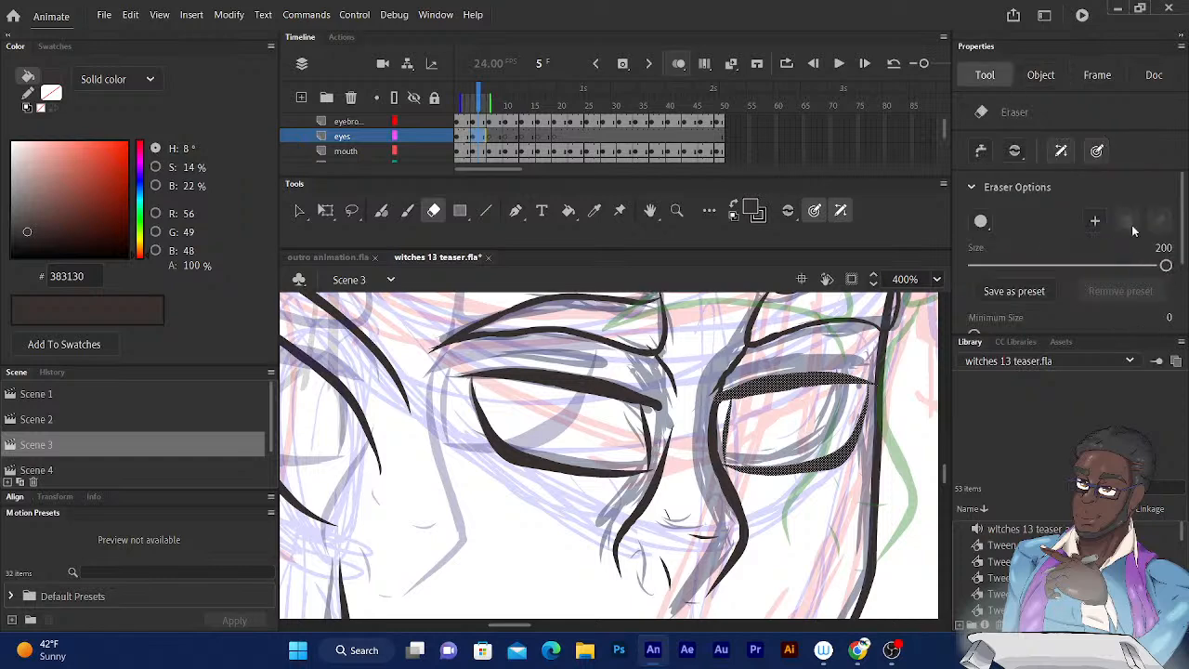
left_click_drag(1013, 267, 975, 265)
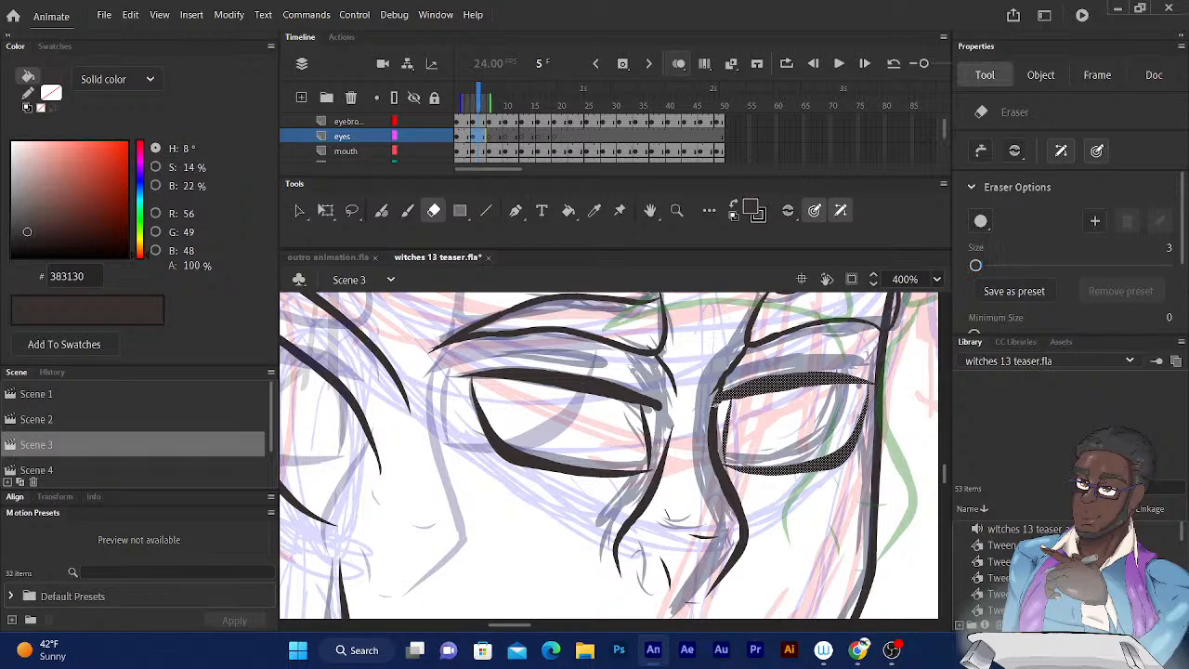
Erase the overshooting inner ends of both eyes' upper lash lines beside the nose bridge.
left_click_drag(713, 405, 720, 401)
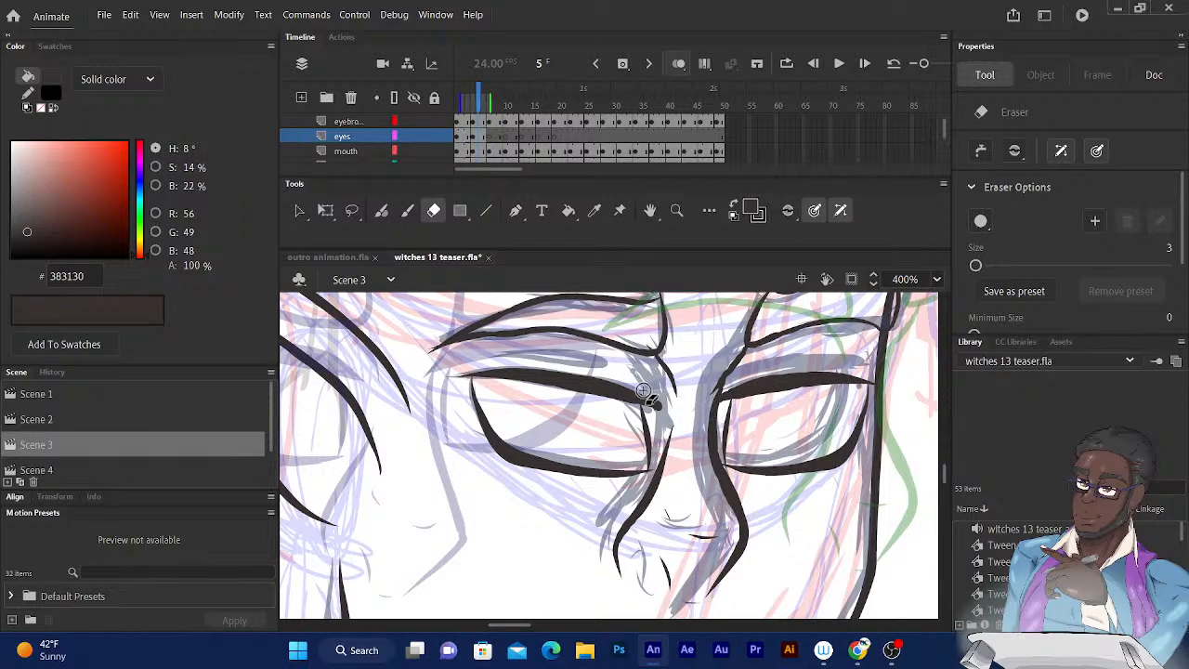
left_click_drag(641, 390, 665, 415)
Show the hidden front_h... layer in the front_elf folder to bring the front hair over the elf's face.
key("ctrl+1")
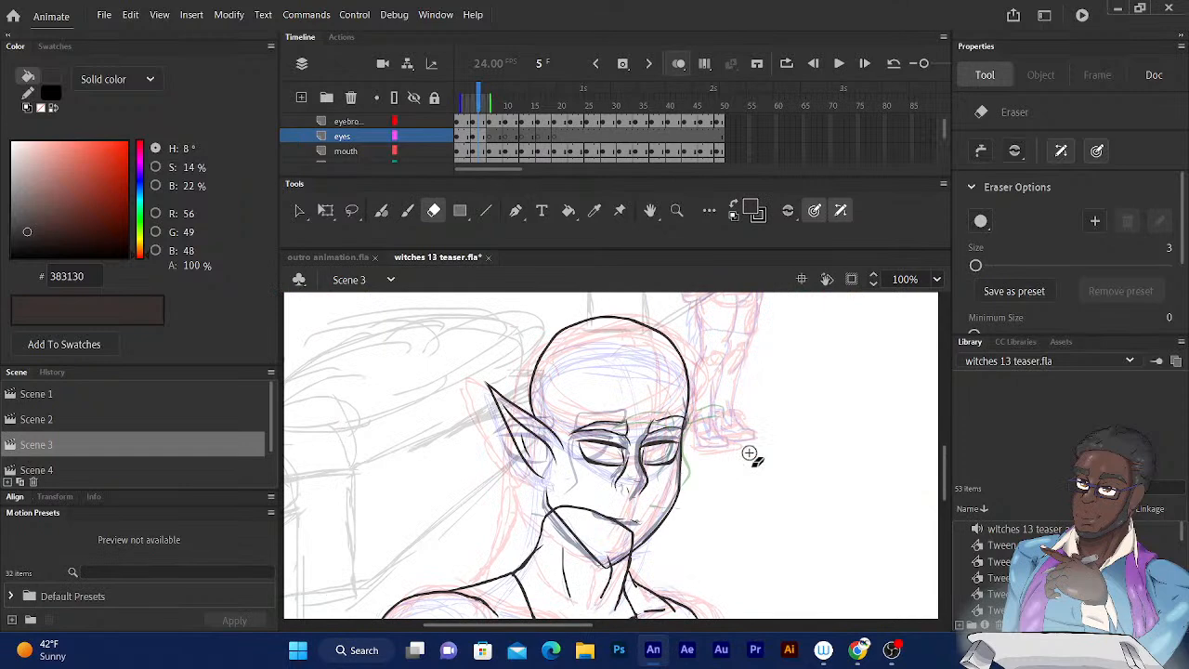
left_click_drag(944, 135, 945, 105)
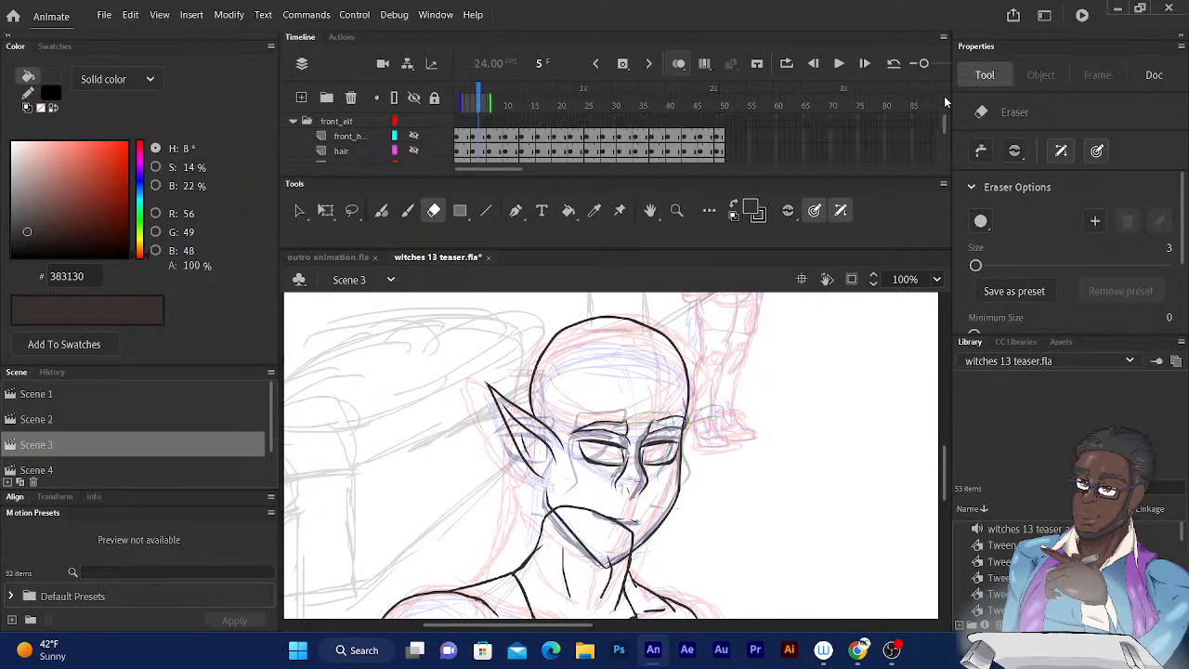
left_click(412, 136)
left_click(413, 137)
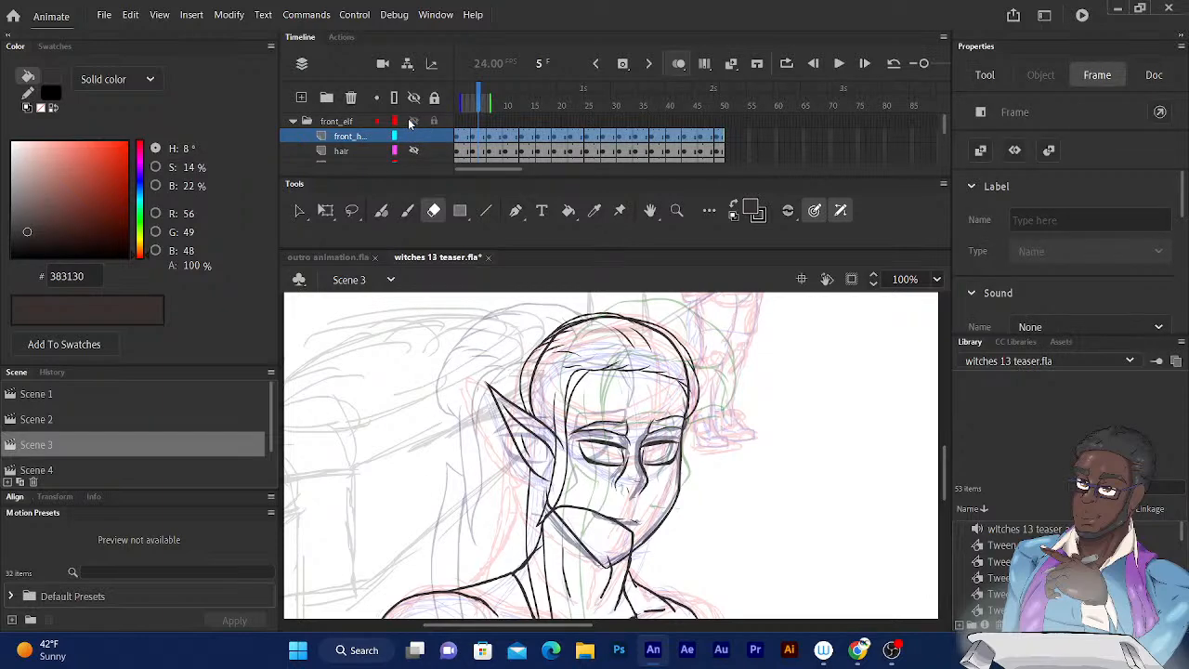